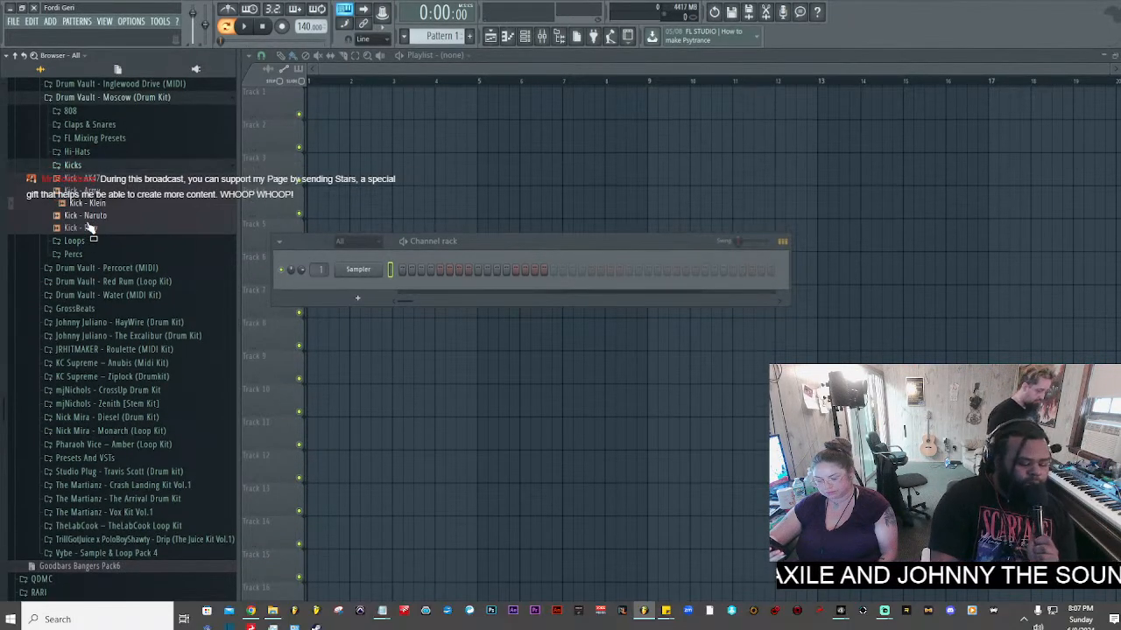
- Audition the kick samples in the Drum Vault - Moscow kit, including Kick - Naruto and Kick - AK47
left_click(89, 229)
left_click(93, 216)
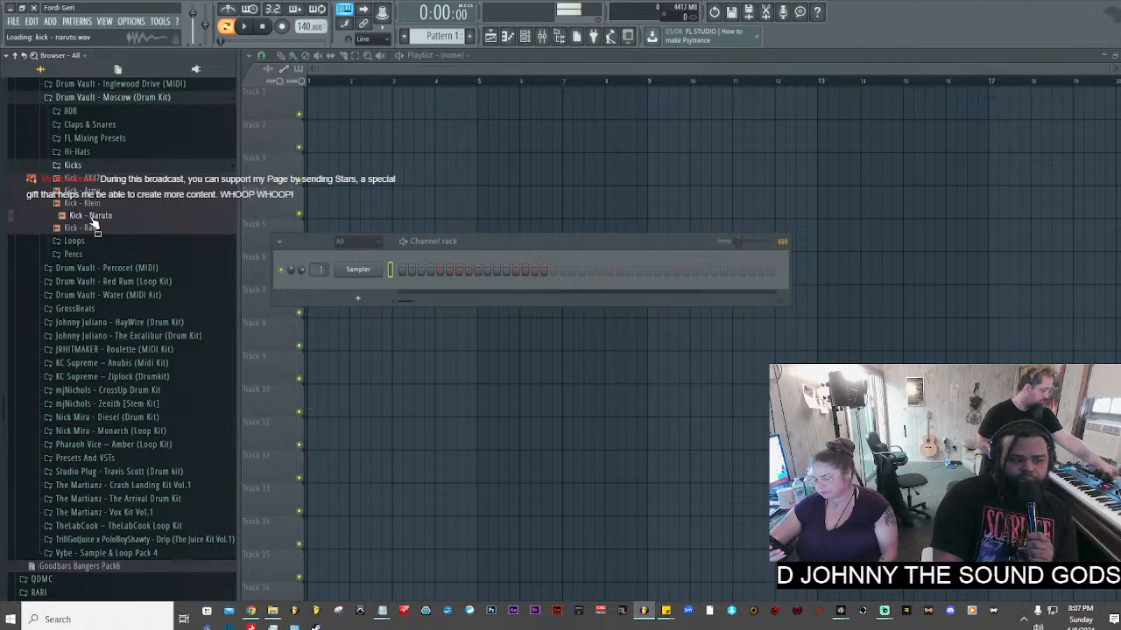
left_click(94, 203)
left_click(98, 180)
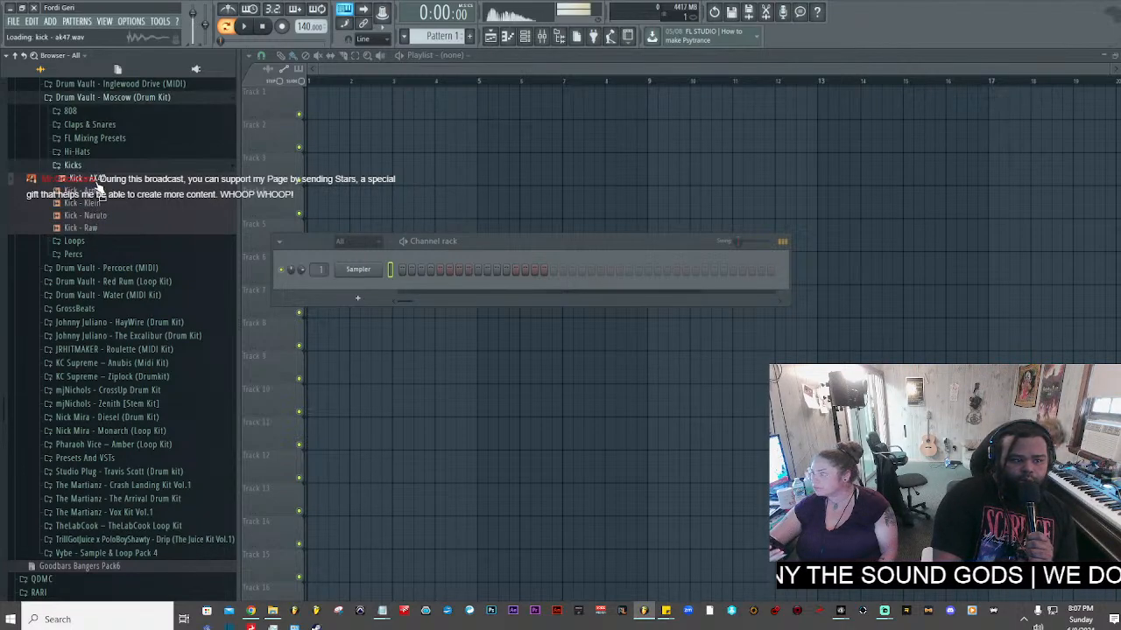
- Audition the Moscow kit's loops, including Schumacher 130 C# and Way 140 D, and collapse the Loops folder
left_click(103, 167)
left_click(103, 168)
left_click(103, 167)
left_click(99, 179)
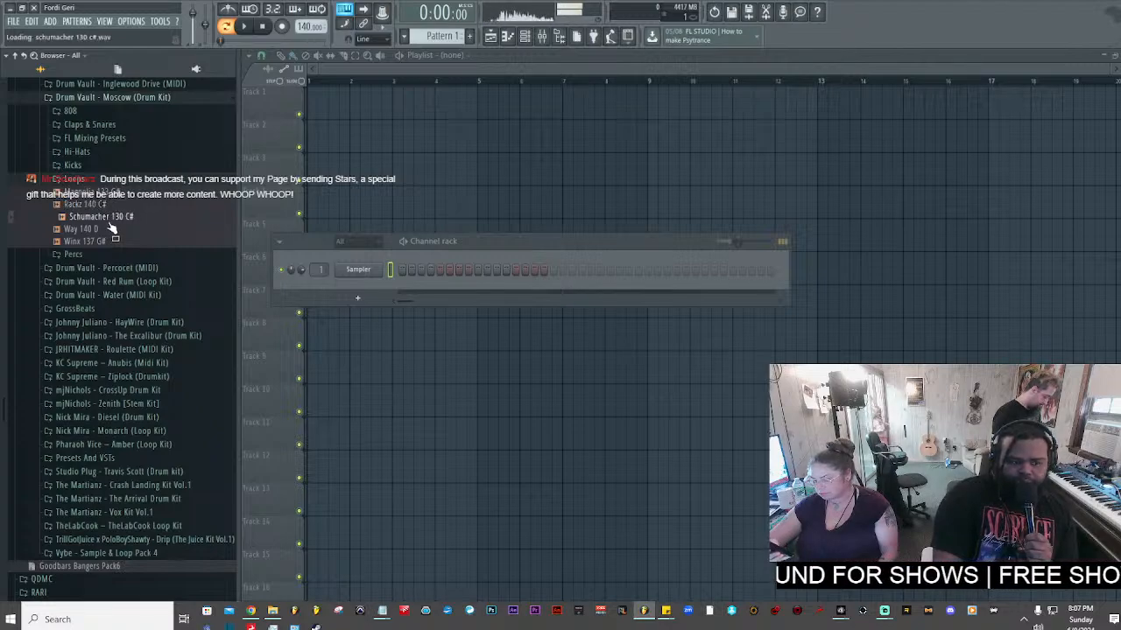
left_click(111, 228)
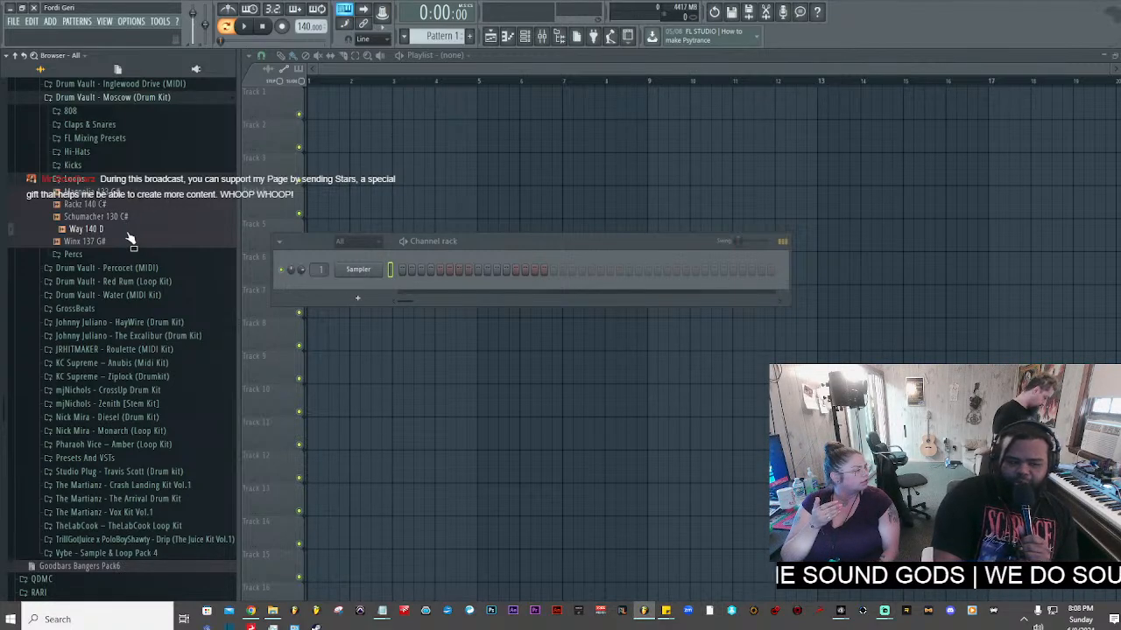
left_click(149, 180)
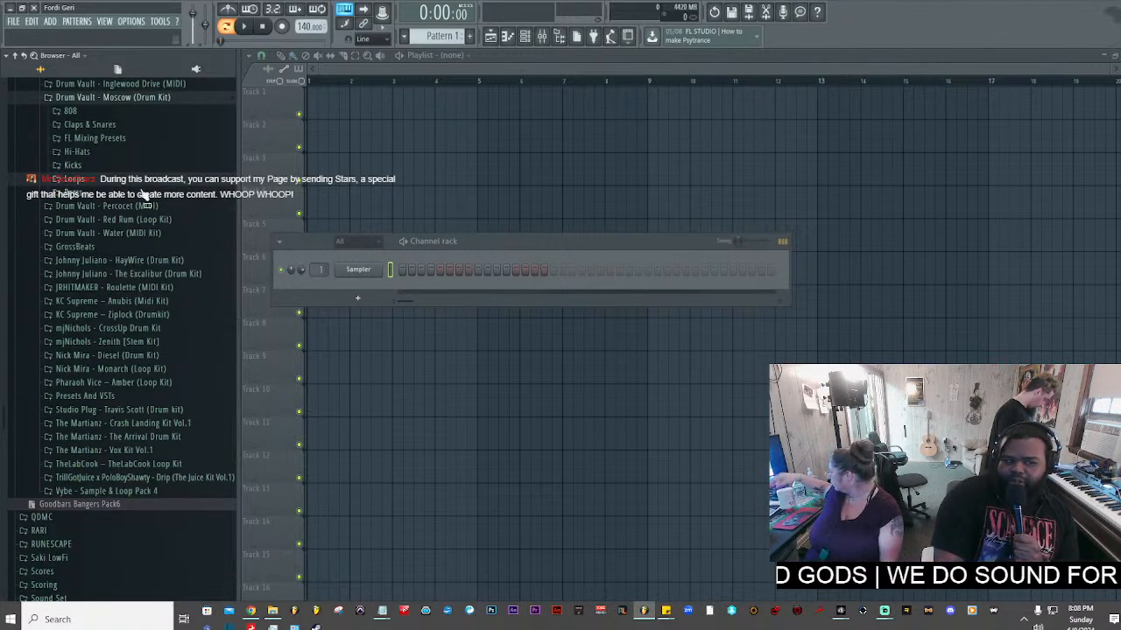
- Audition the percussion samples in the Moscow kit's Percs folder, including Rocky, Pink, Mellow and Sunglasses
left_click(144, 194)
left_click(116, 245)
left_click(107, 269)
left_click(103, 281)
left_click(97, 294)
left_click(94, 318)
left_click(90, 343)
left_click(88, 318)
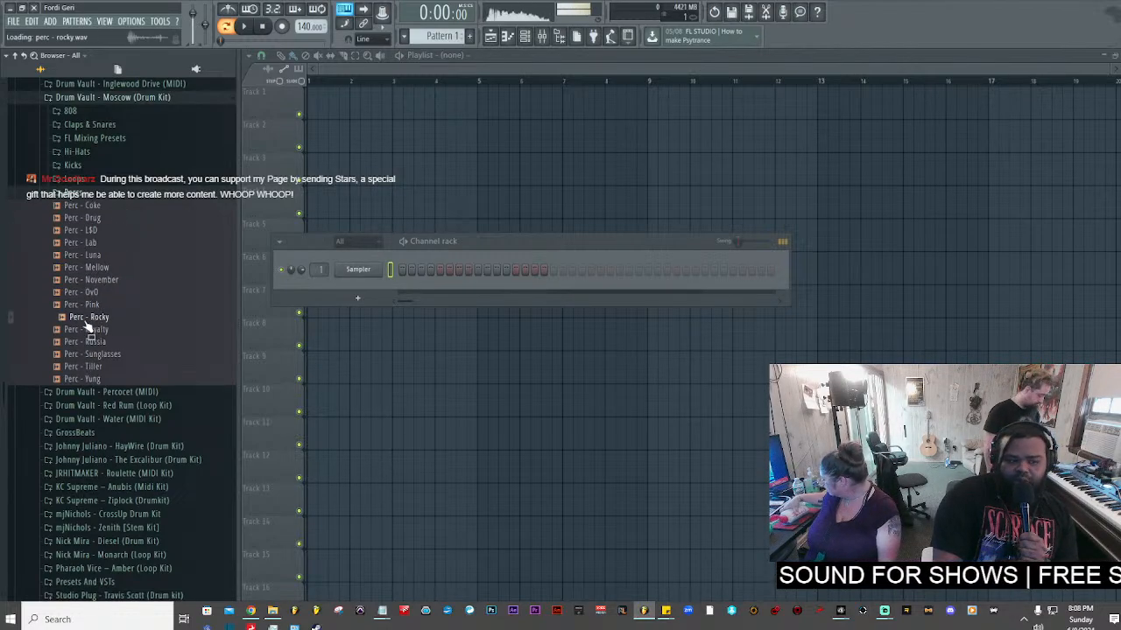
left_click(87, 341)
left_click(83, 354)
left_click(81, 379)
left_click(81, 369)
left_click(81, 369)
left_click(93, 330)
left_click(100, 304)
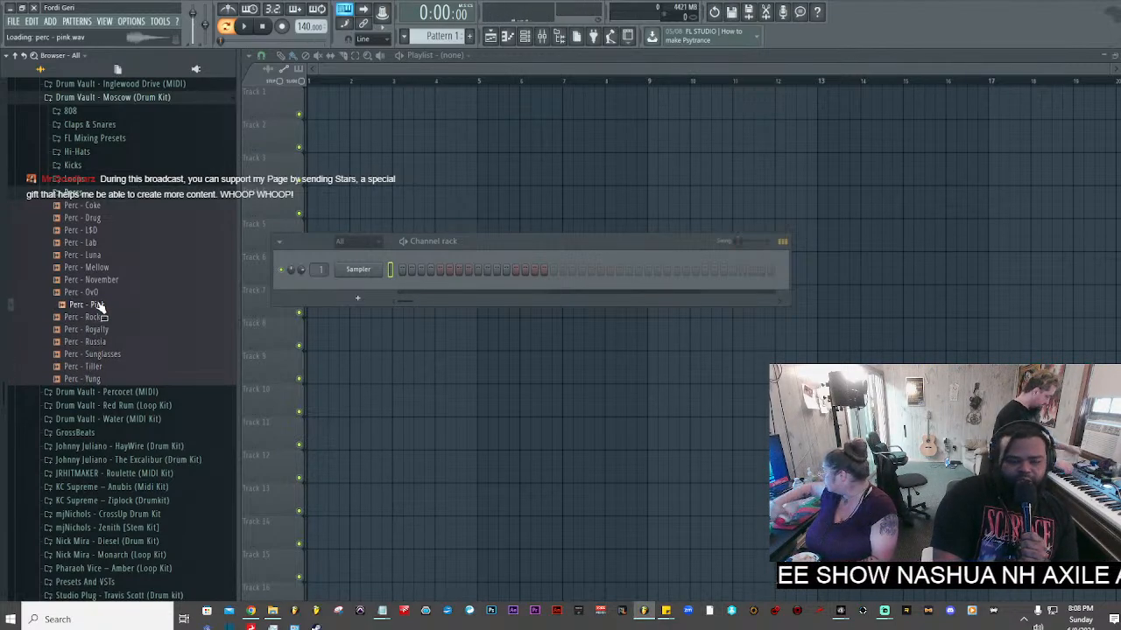
left_click(112, 244)
left_click(115, 268)
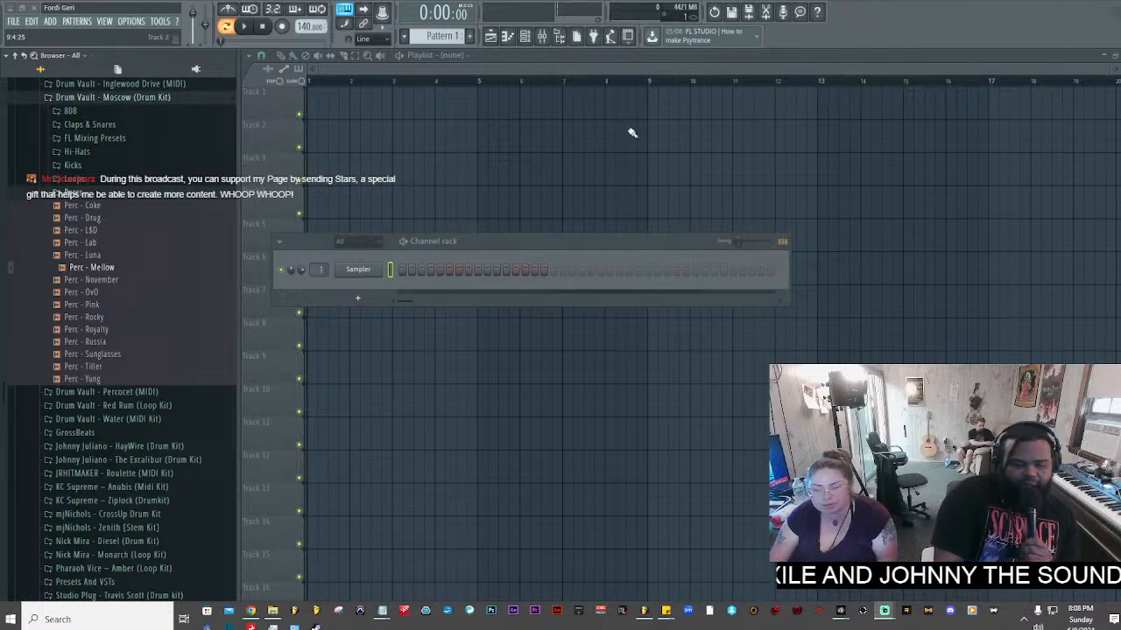
left_click(133, 317)
left_click(141, 353)
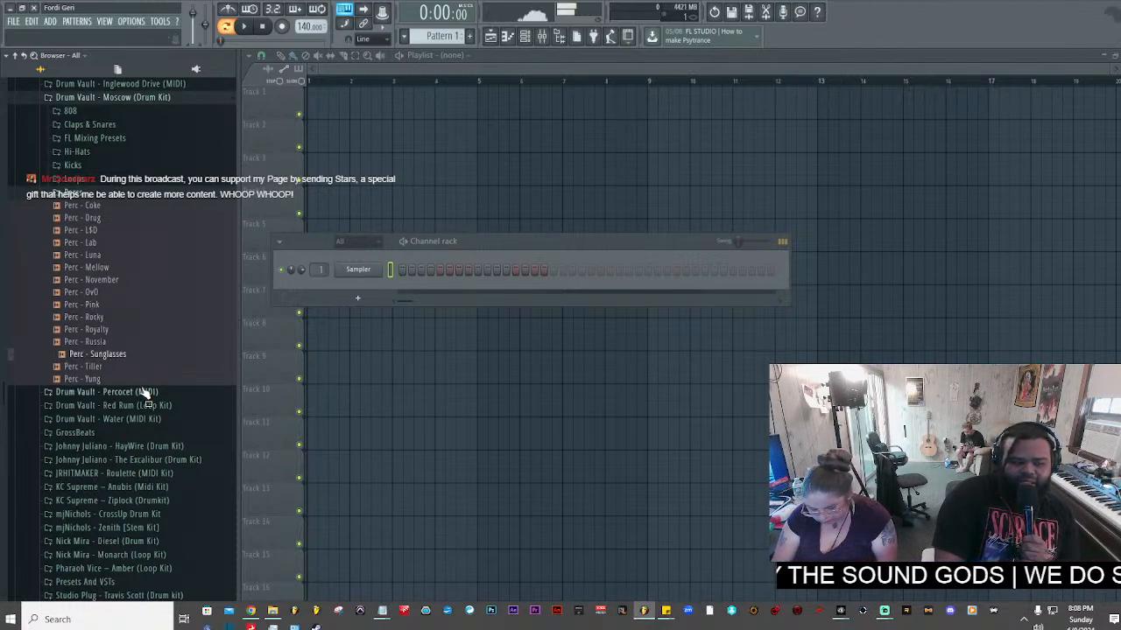
left_click(149, 182)
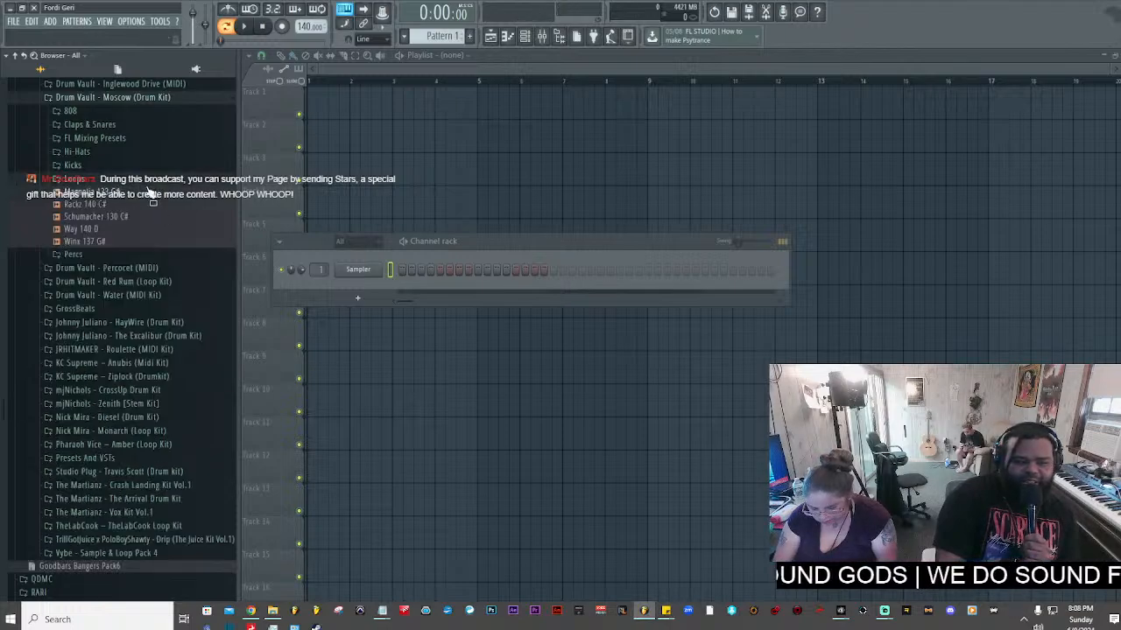
- Load the KNOCK BARZ.fst mixer preset onto the Insert 9 mixer track
left_click(541, 37)
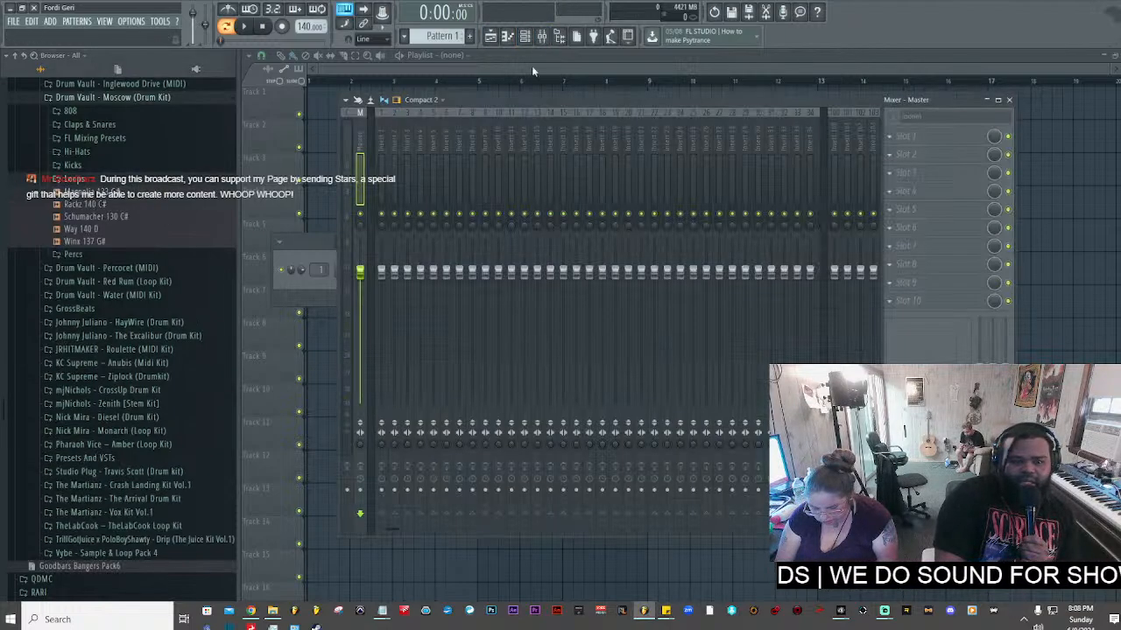
right_click(484, 143)
mouse_move(525, 161)
left_click(631, 165)
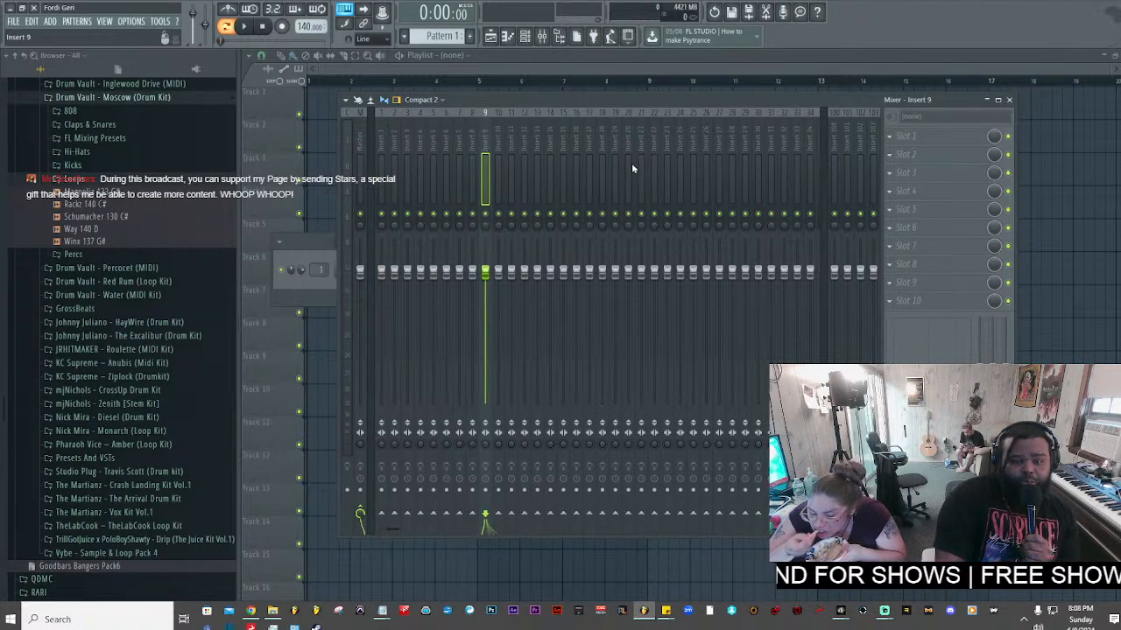
type("kno")
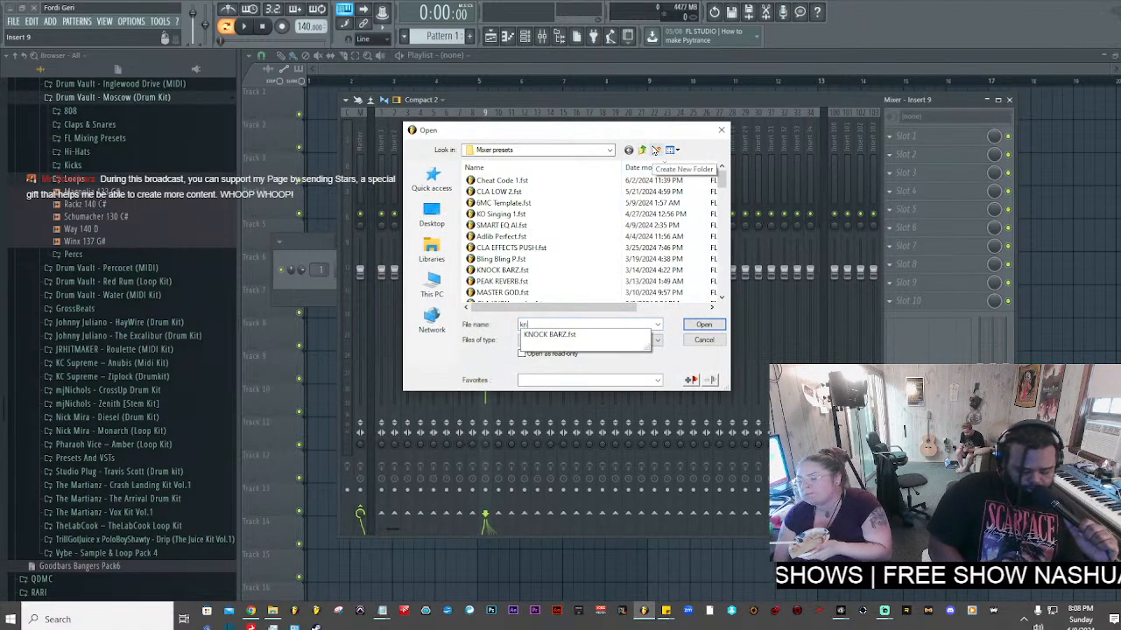
type("c")
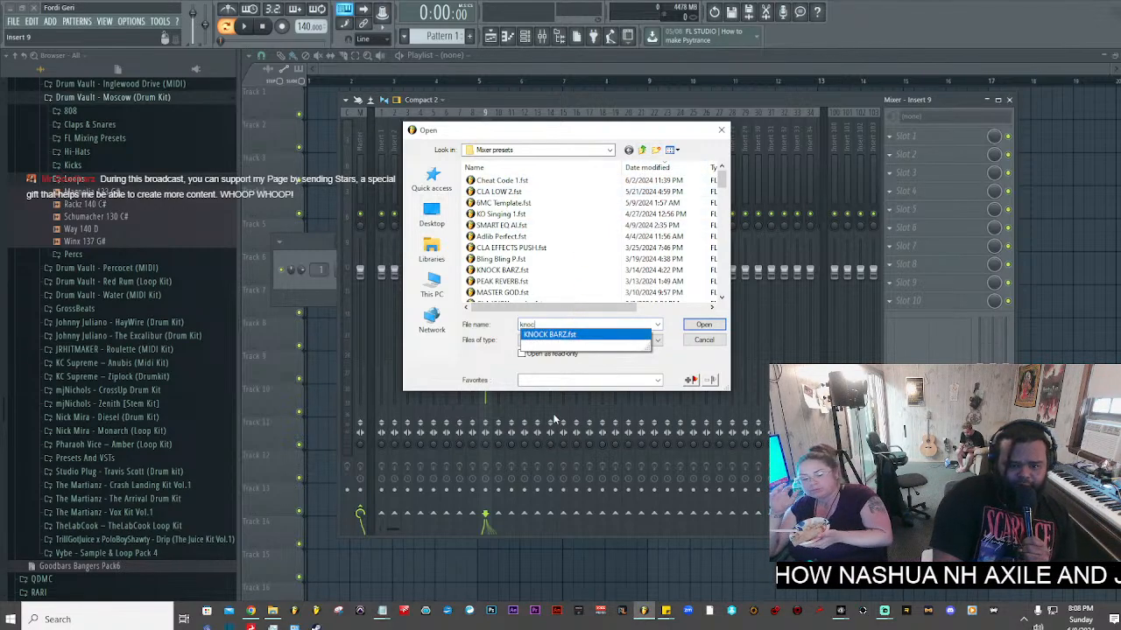
left_click(584, 335)
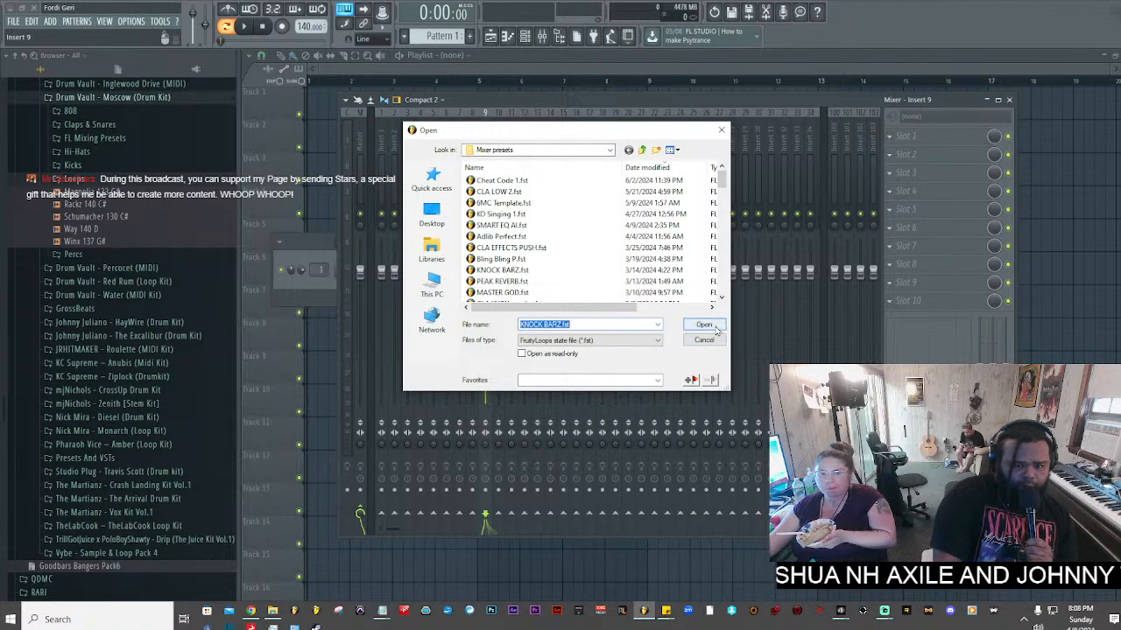
left_click(705, 326)
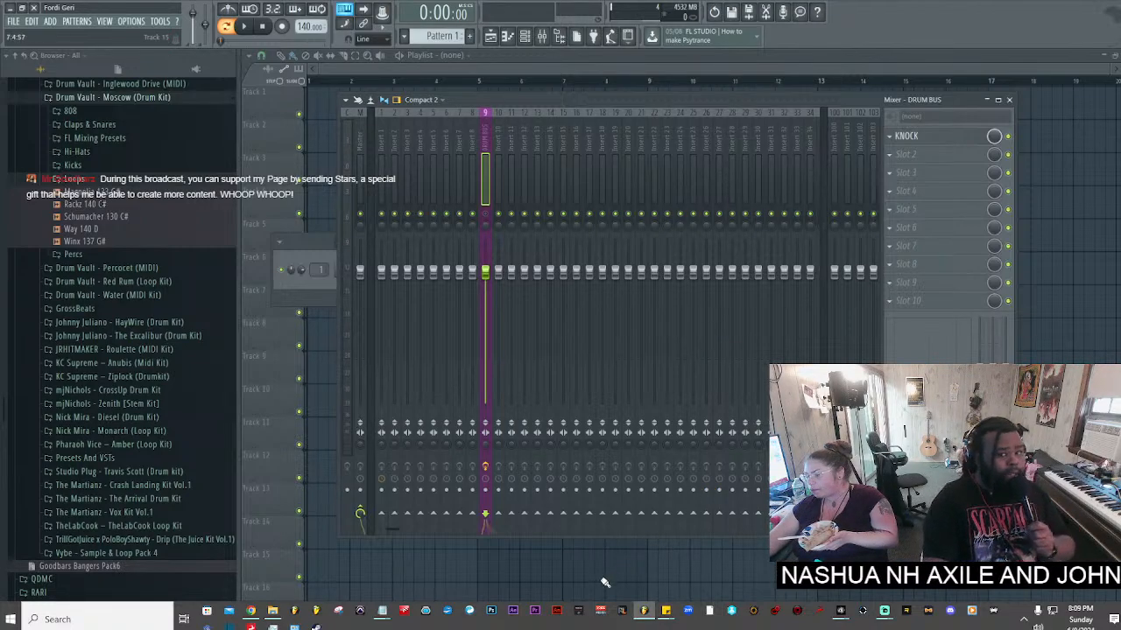
- Collapse the Loops folder and the Drum Vault - Moscow (Drum Kit) folder in the browser
left_click(74, 182)
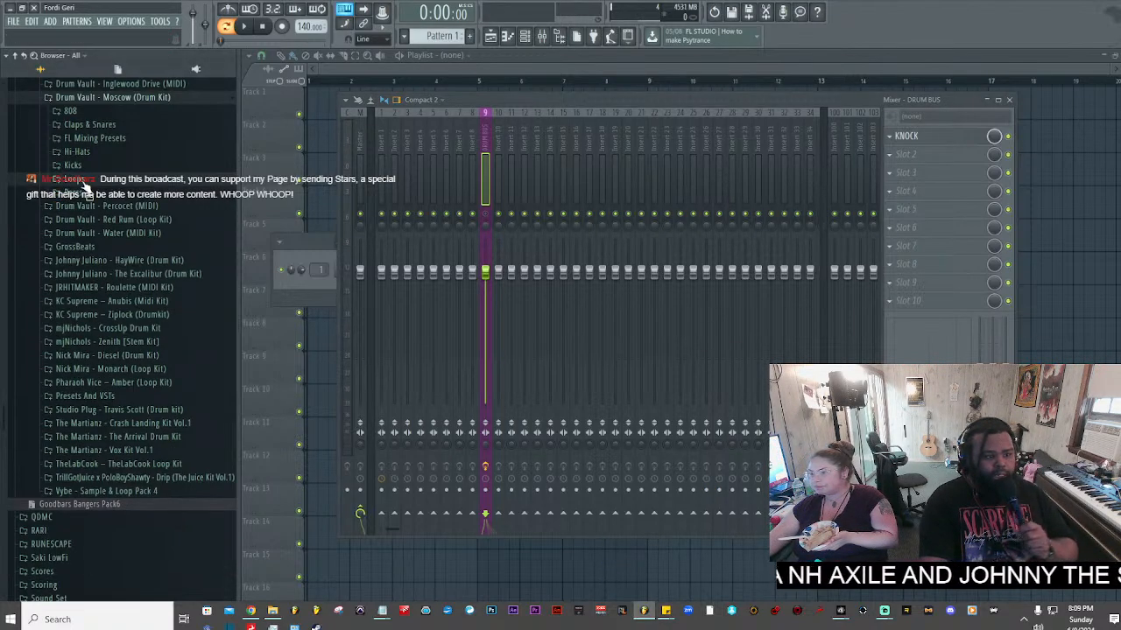
left_click(125, 99)
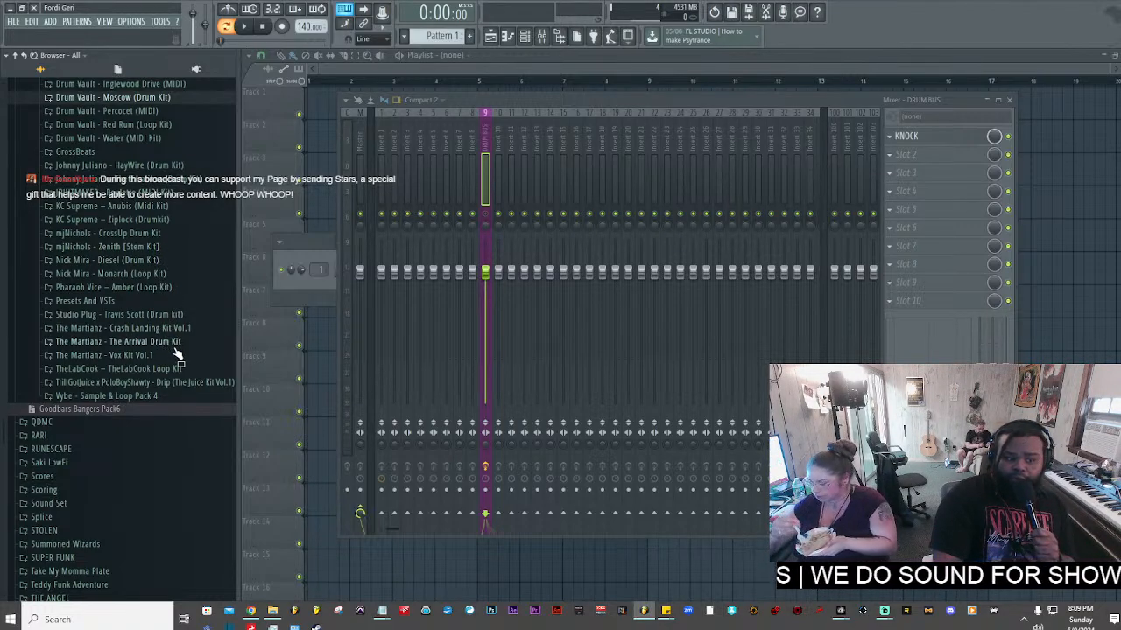
scroll(142, 360, "up", 5)
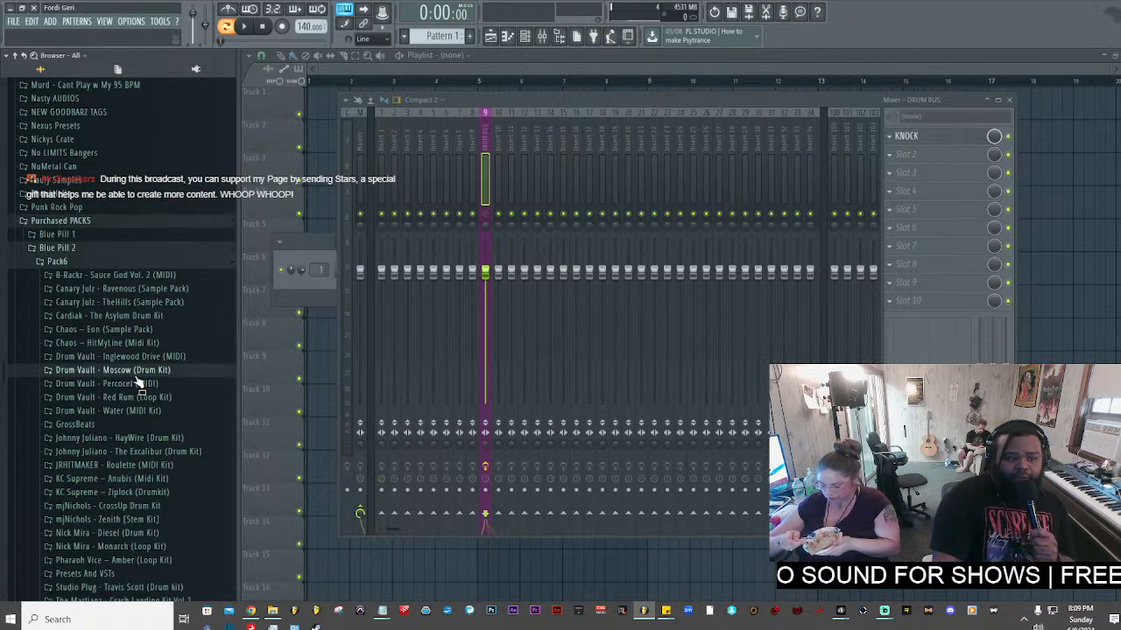
scroll(140, 380, "up", 10)
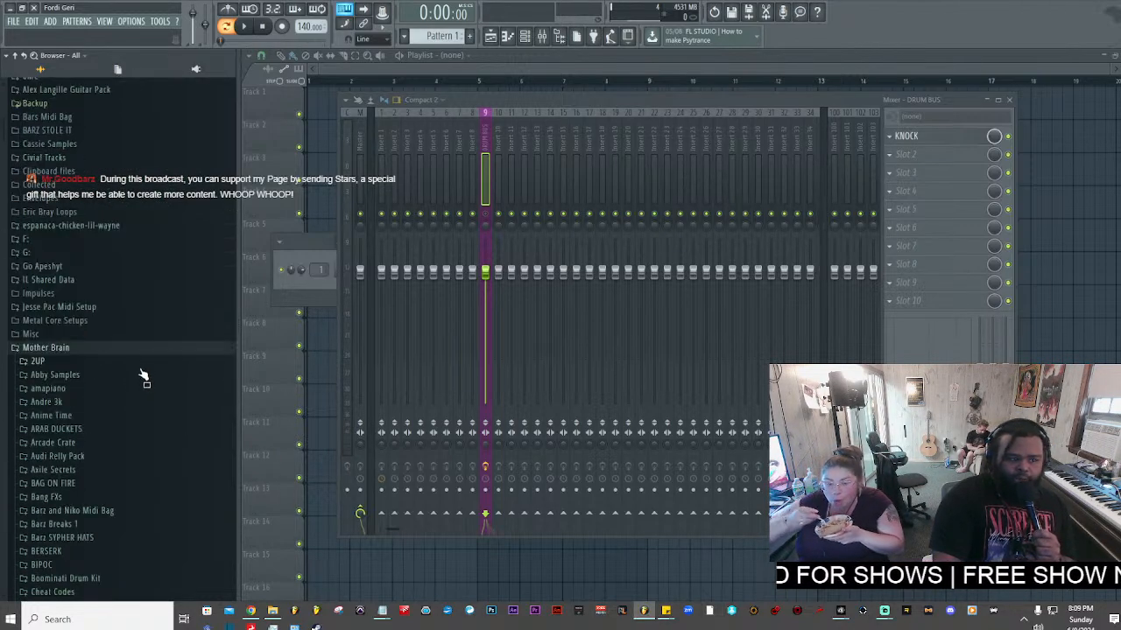
- Add a TuneVault [64bit] instrument channel and set its sound category to Keys
left_click(48, 21)
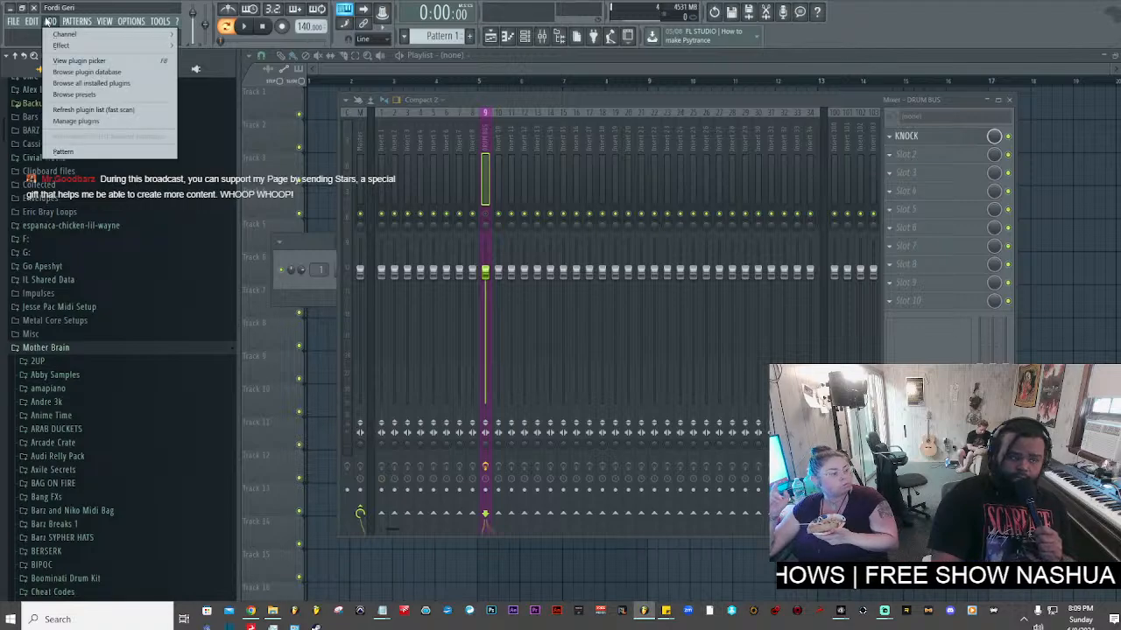
mouse_move(56, 35)
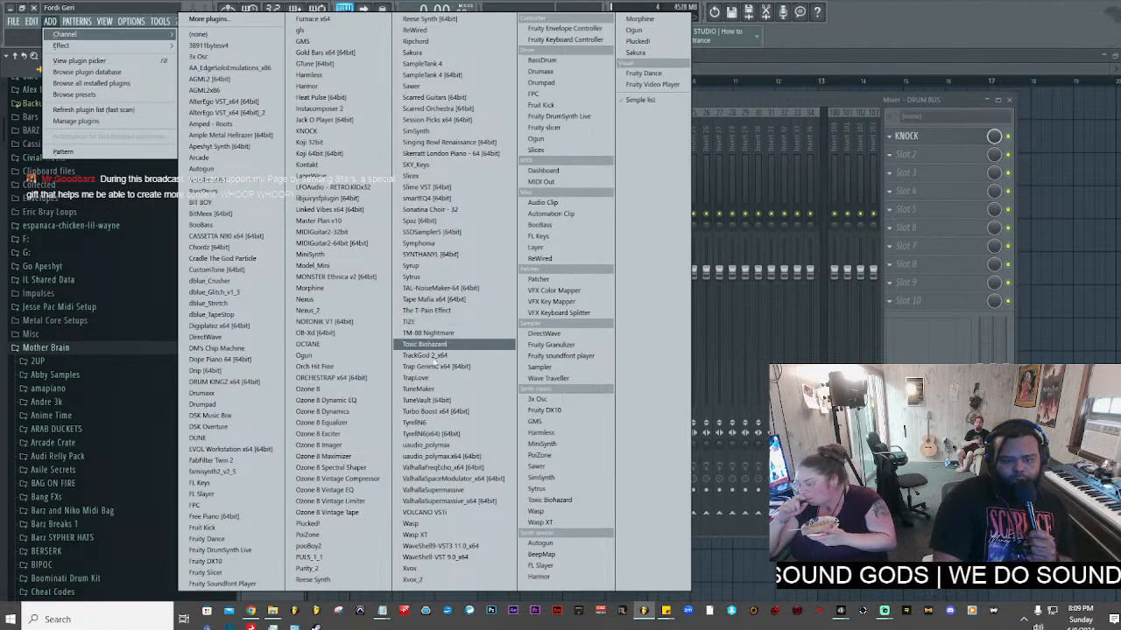
left_click(451, 400)
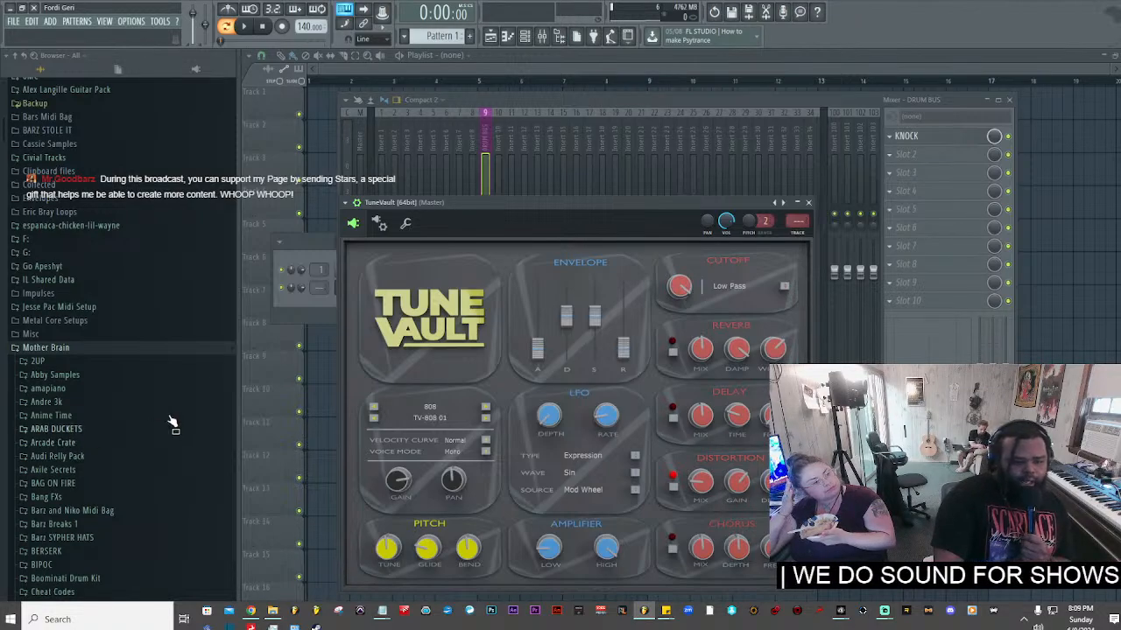
left_click(422, 412)
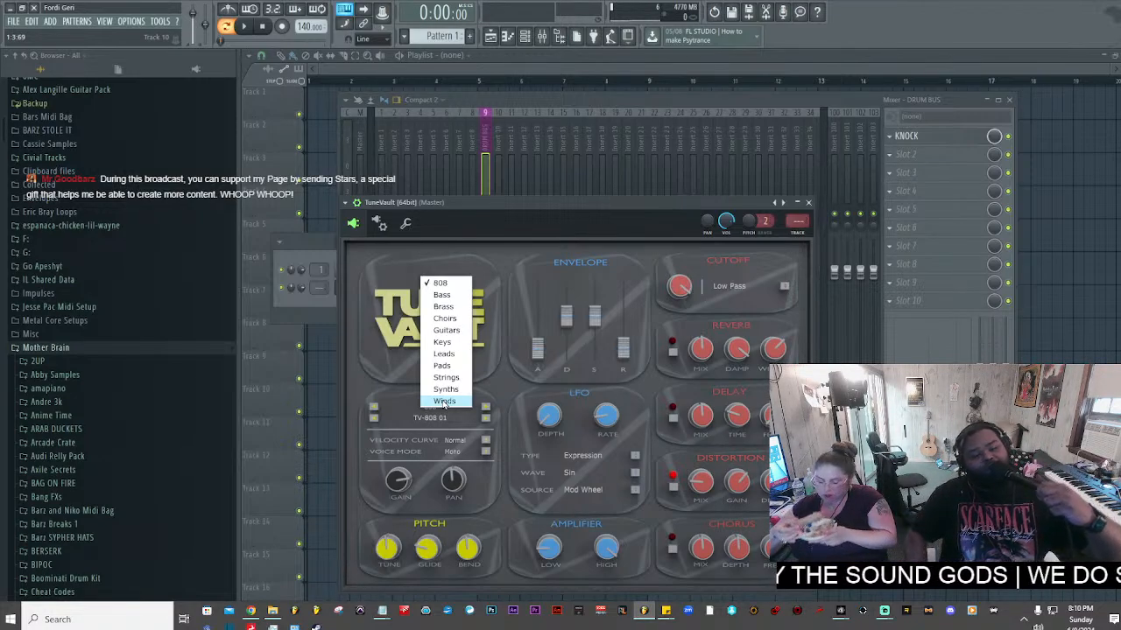
left_click(441, 344)
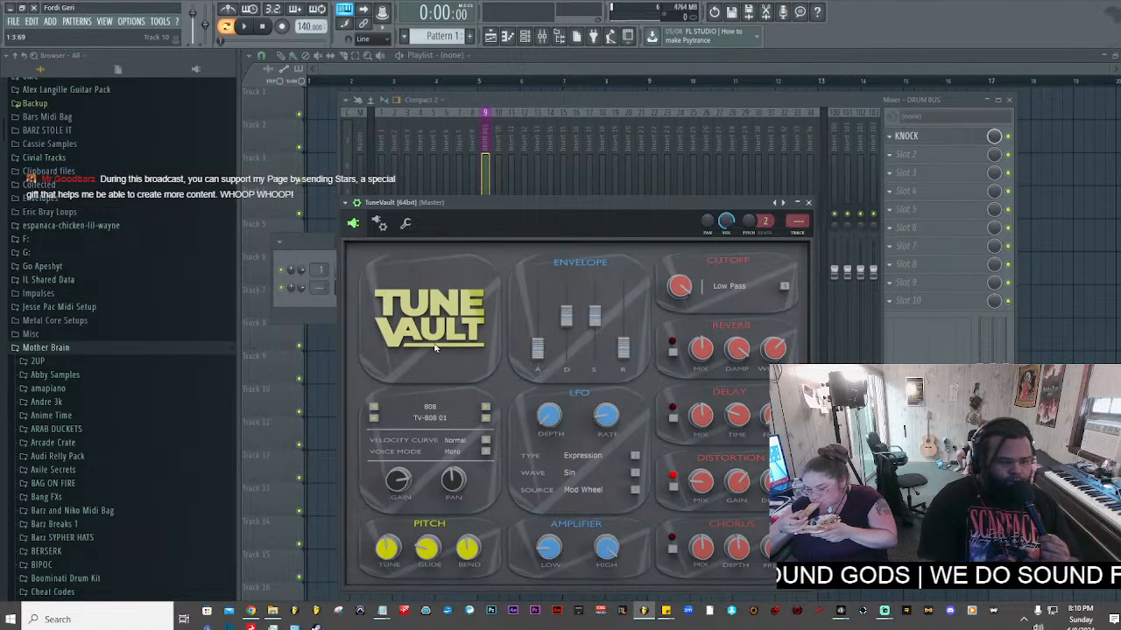
- Select TuneVault's TV-Key 02 preset and load the Broken (C#min) MIDI file from Drum Vault - Inglewood Drive onto its channel
scroll(95, 468, "down", 15)
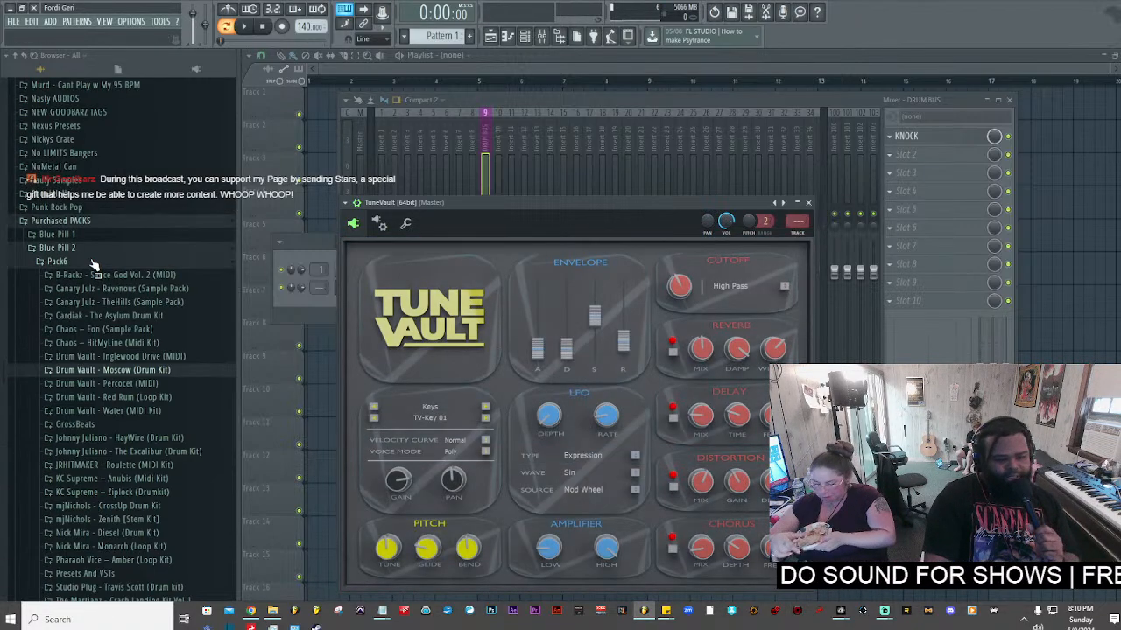
left_click(106, 358)
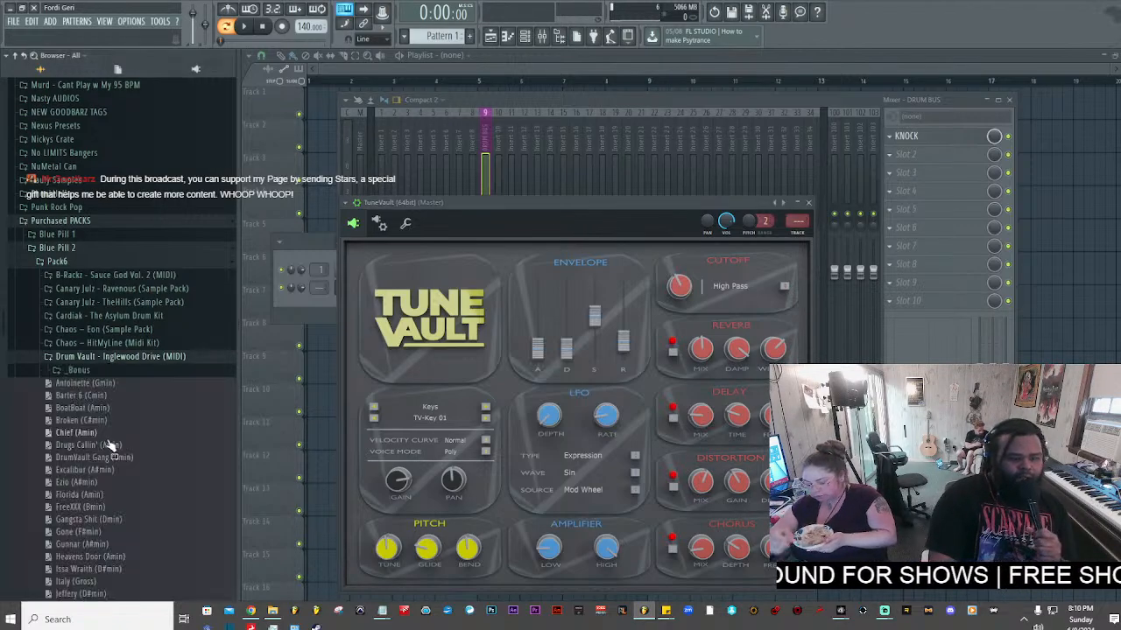
left_click(486, 418)
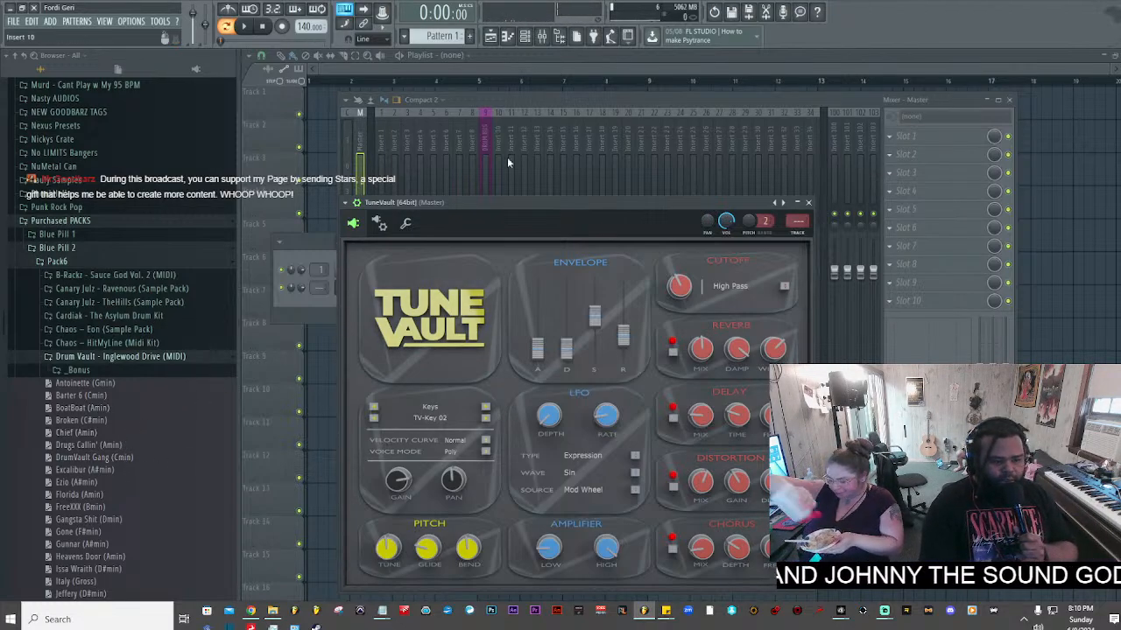
left_click(525, 36)
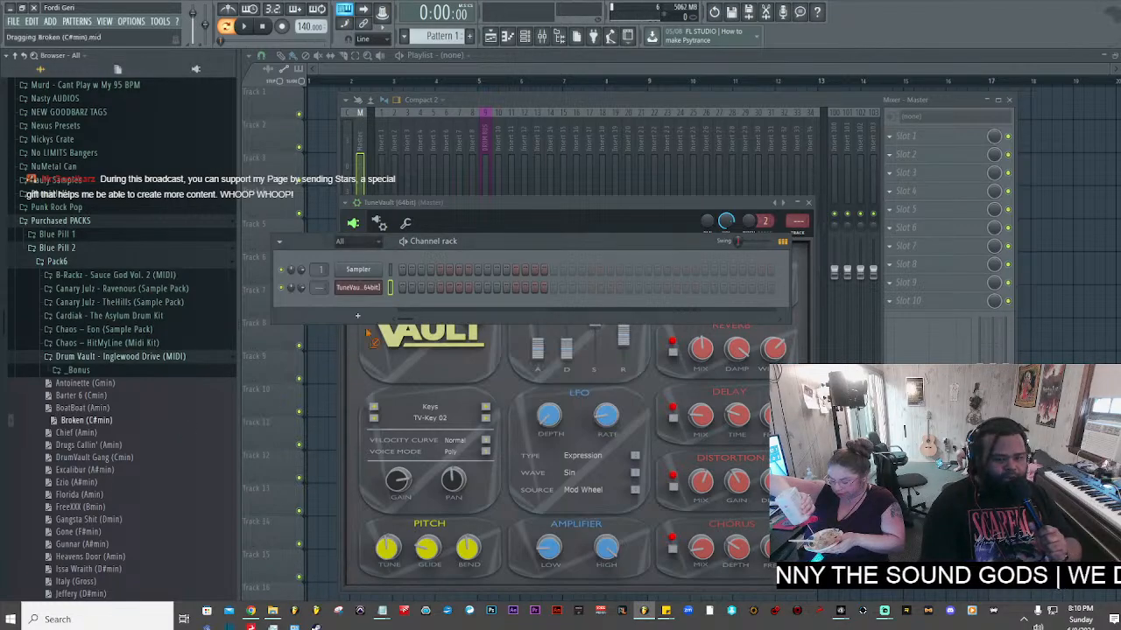
- Play the pattern, switch TuneVault to the TV-Key 03 preset and collapse the Inglewood Drive folder
left_click(244, 27)
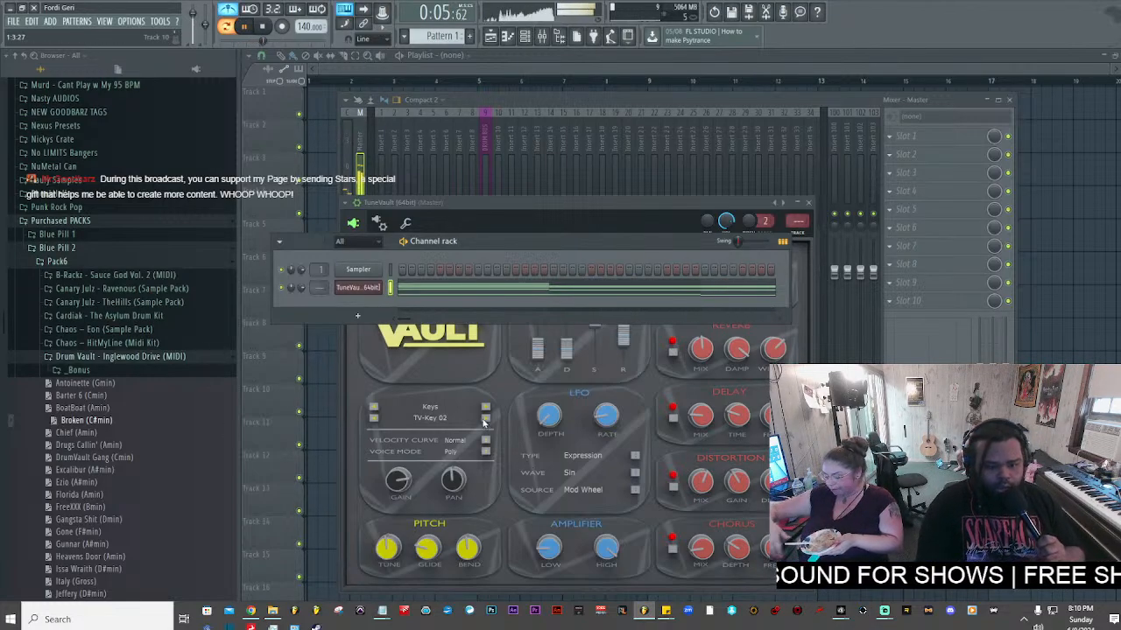
left_click(485, 417)
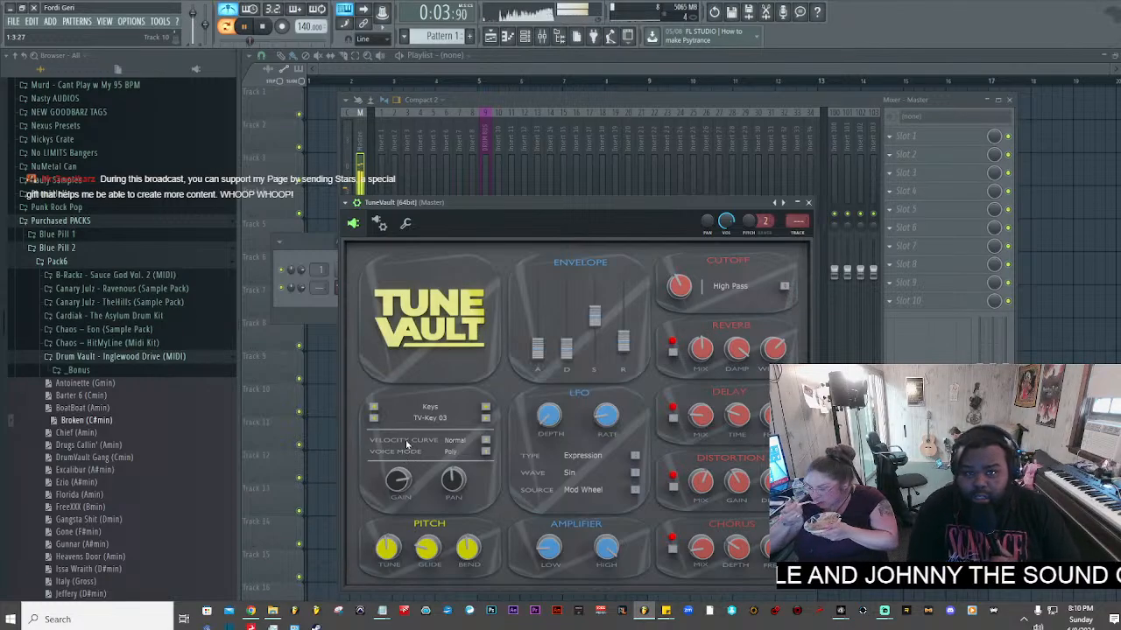
left_click(159, 357)
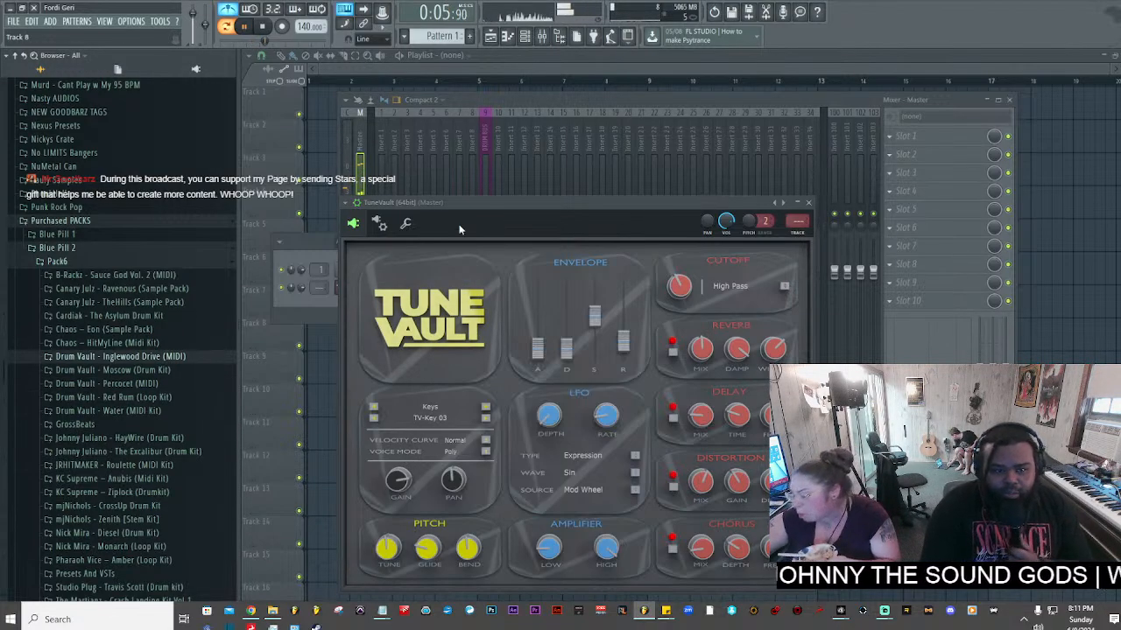
left_click(521, 112)
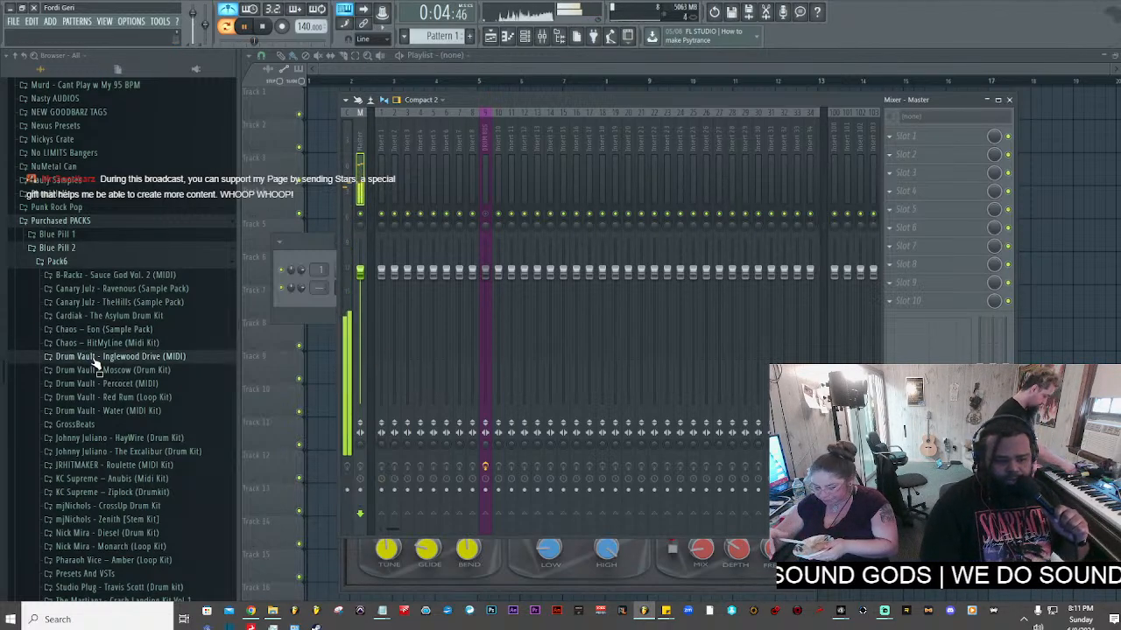
left_click(155, 293)
left_click(158, 290)
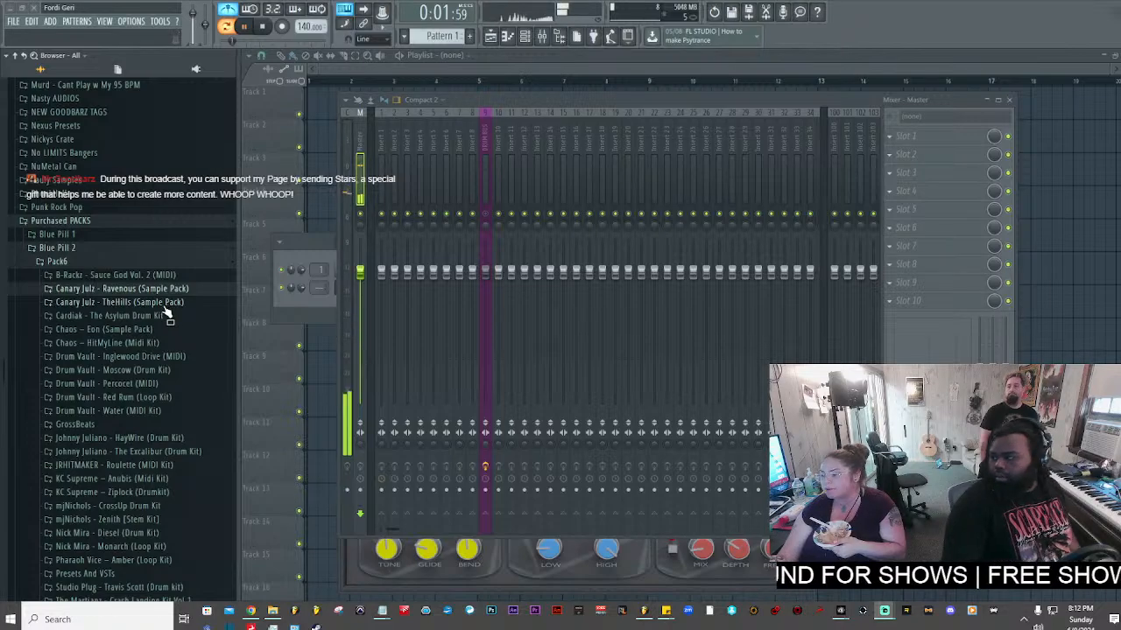
left_click(181, 371)
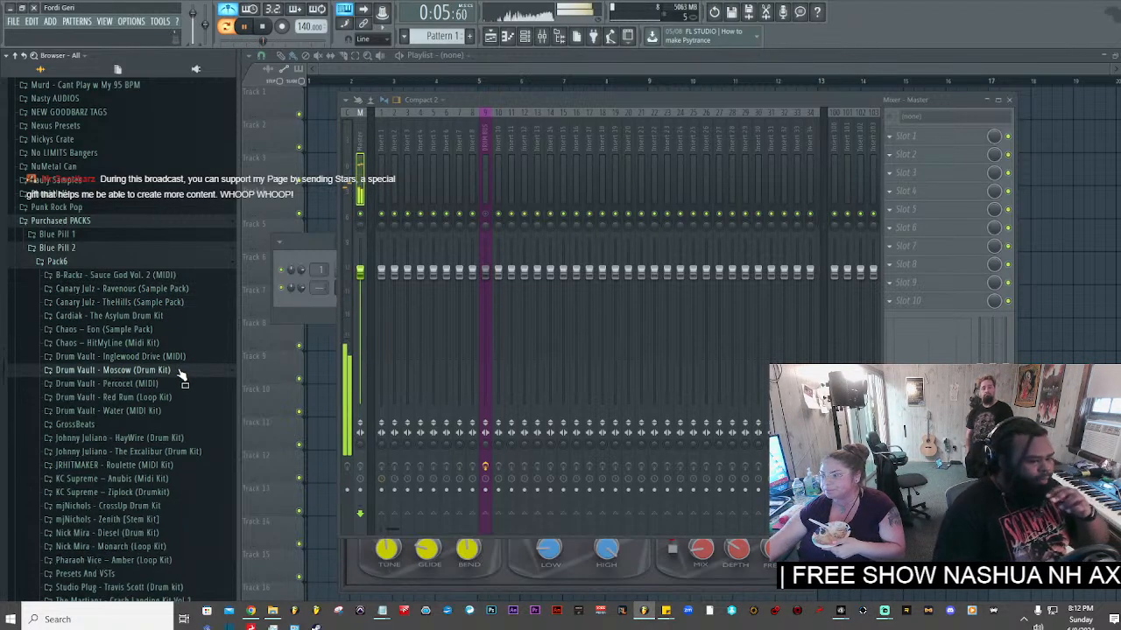
left_click(51, 21)
mouse_move(107, 35)
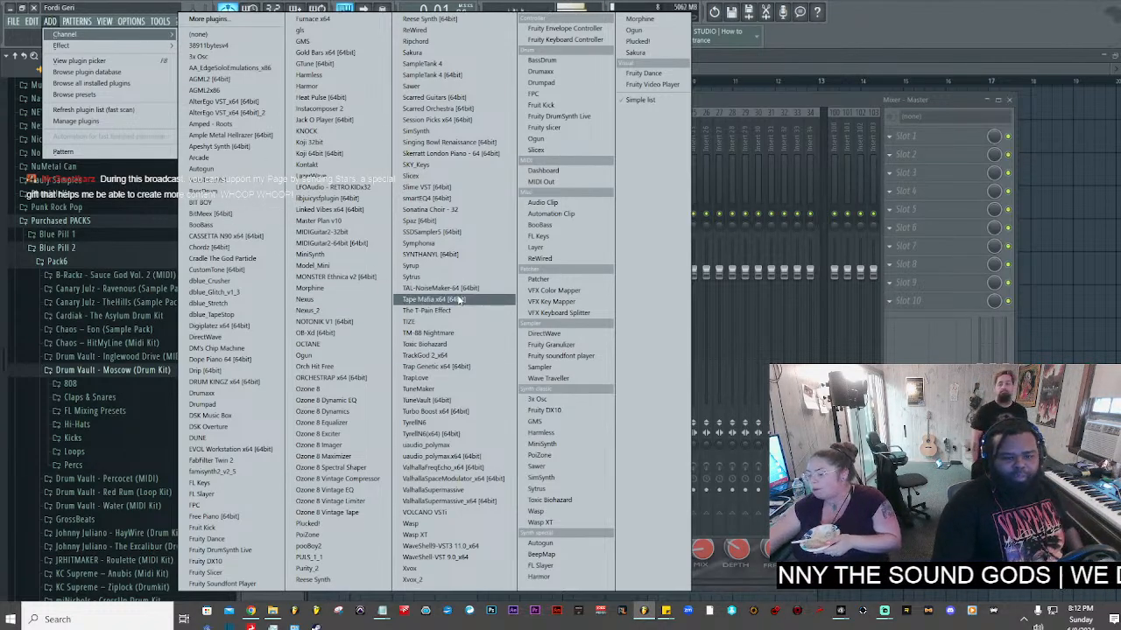
left_click(48, 278)
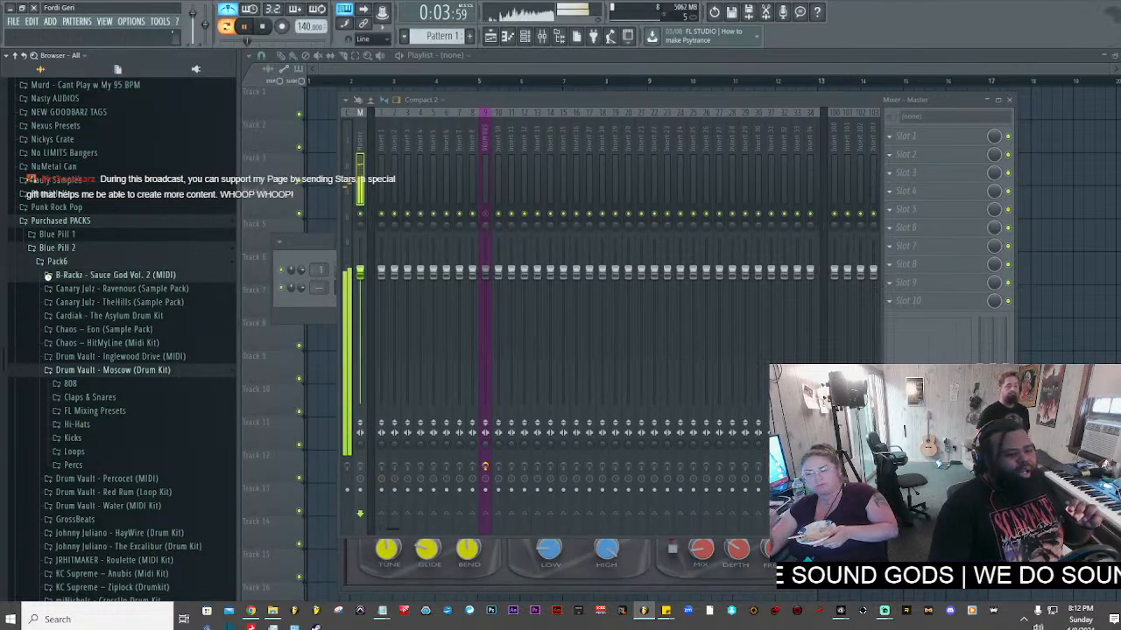
- Try the Drug Party Piano MIDI from B-Rackz - Sauce God Vol. 2 on the TuneVault channel and undo the load
left_click(49, 276)
left_click(82, 289)
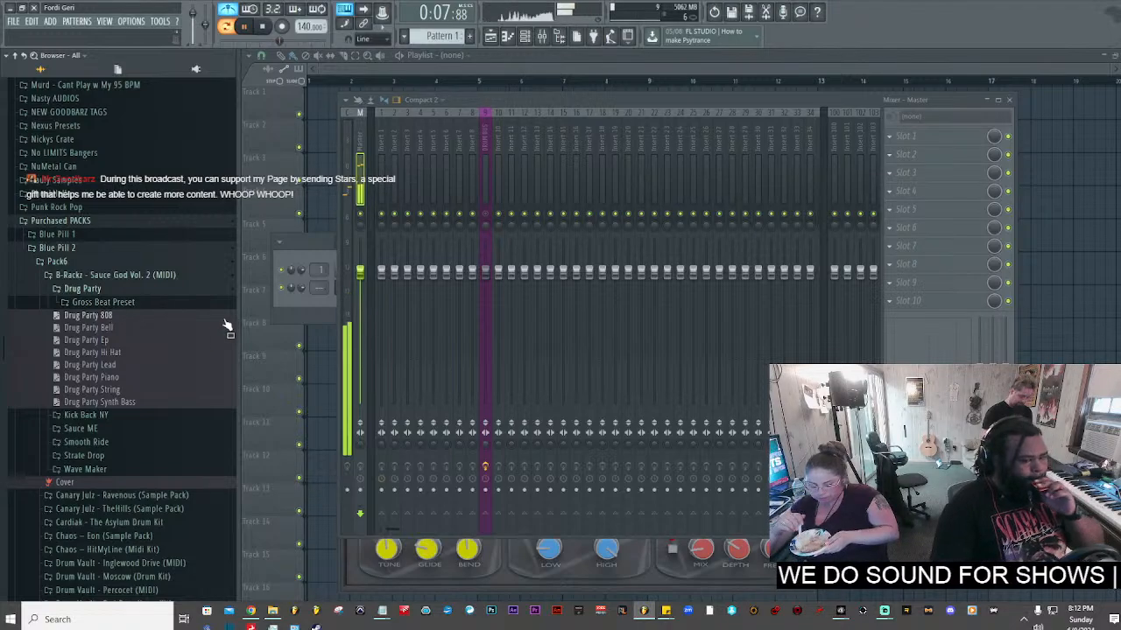
left_click(297, 253)
left_click_drag(118, 339, 359, 288)
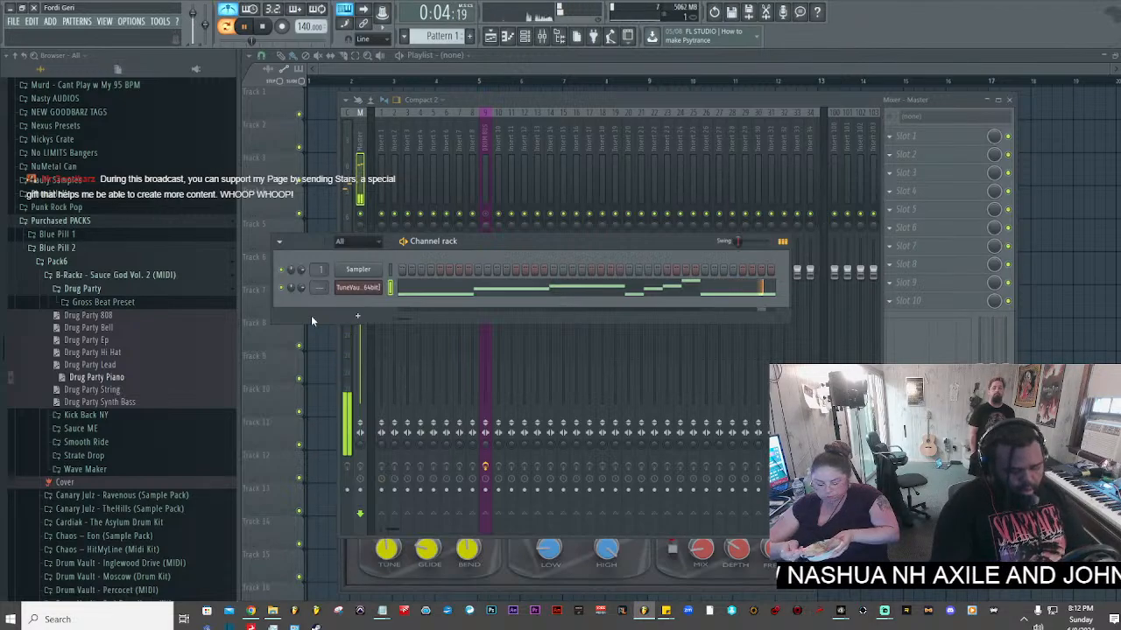
key("ctrl+z")
- Reopen the TuneVault instrument and advance its Keys preset to TV-Key 06
left_click(359, 288)
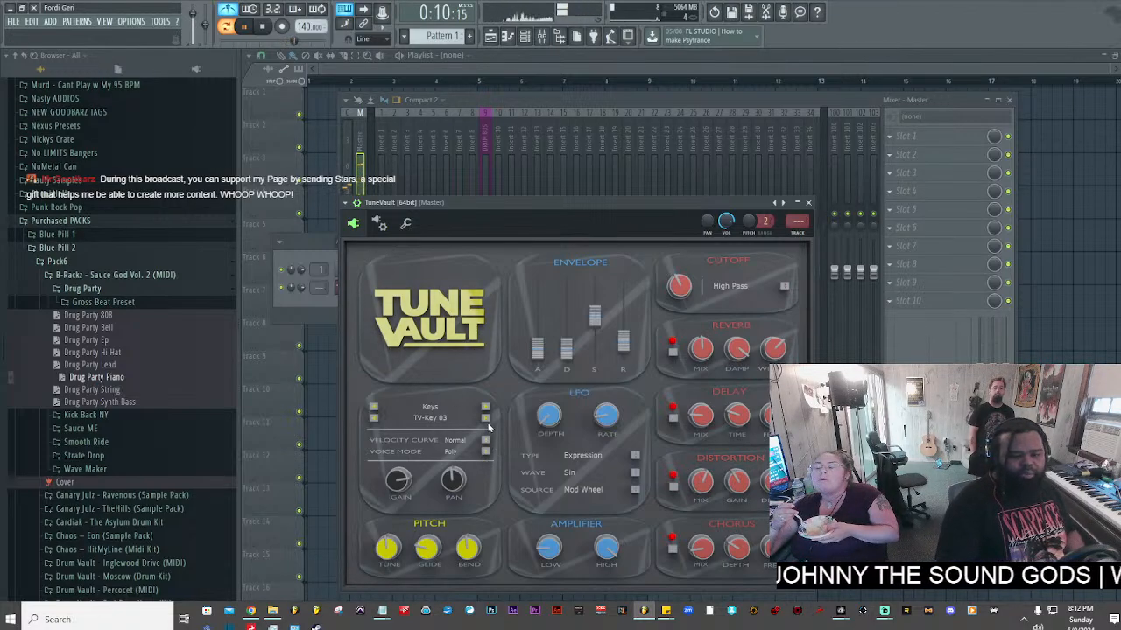
left_click(487, 409)
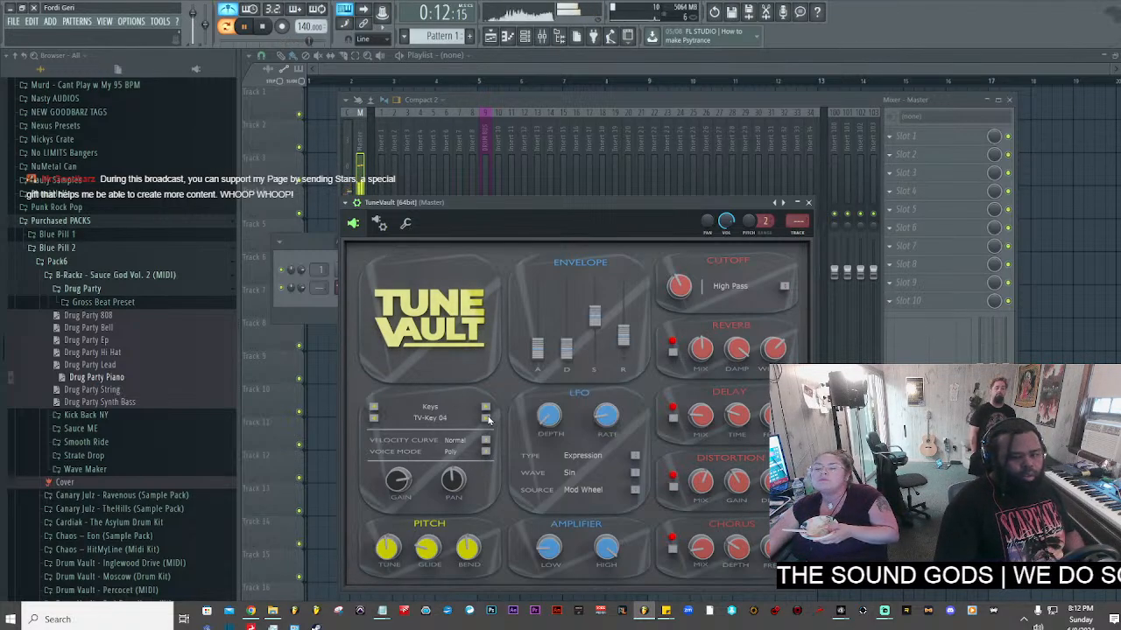
left_click(486, 419)
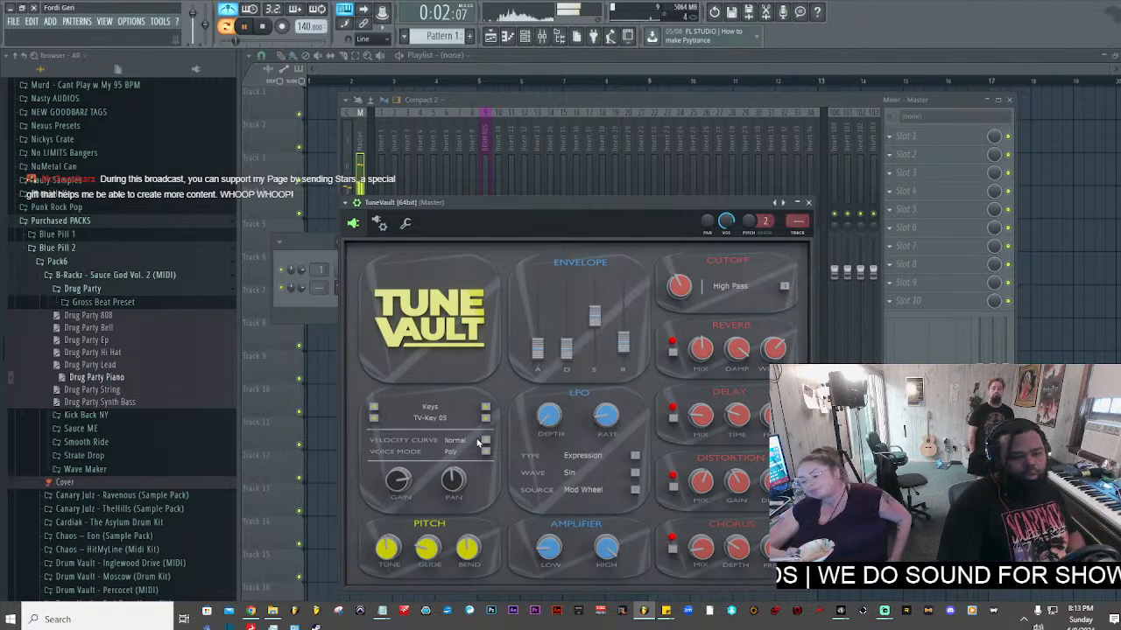
left_click(477, 443)
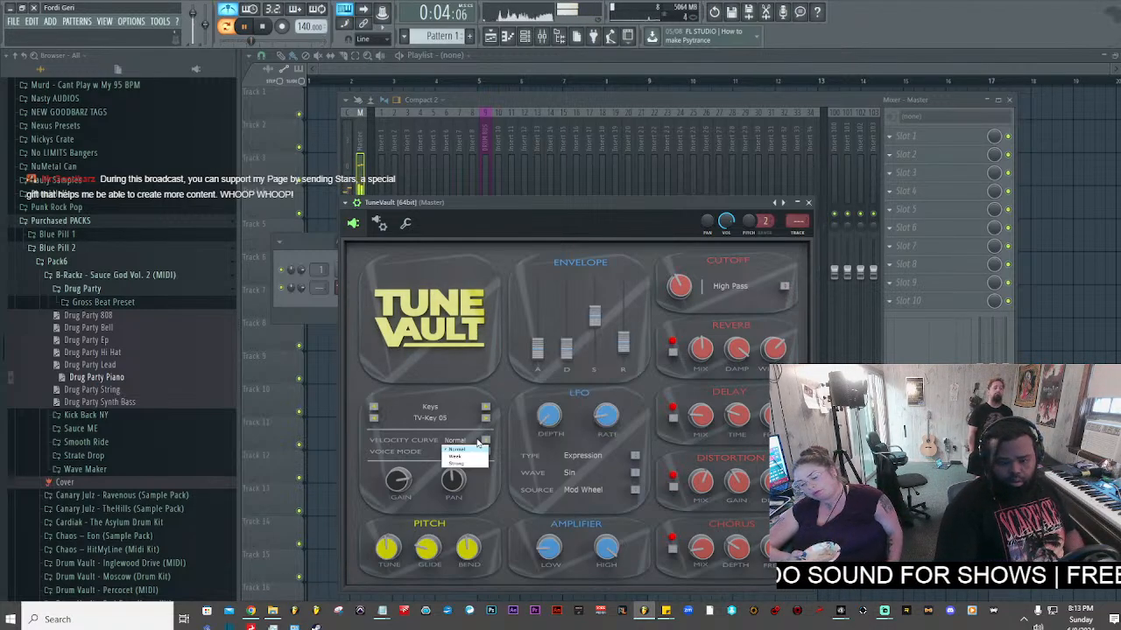
left_click(486, 420)
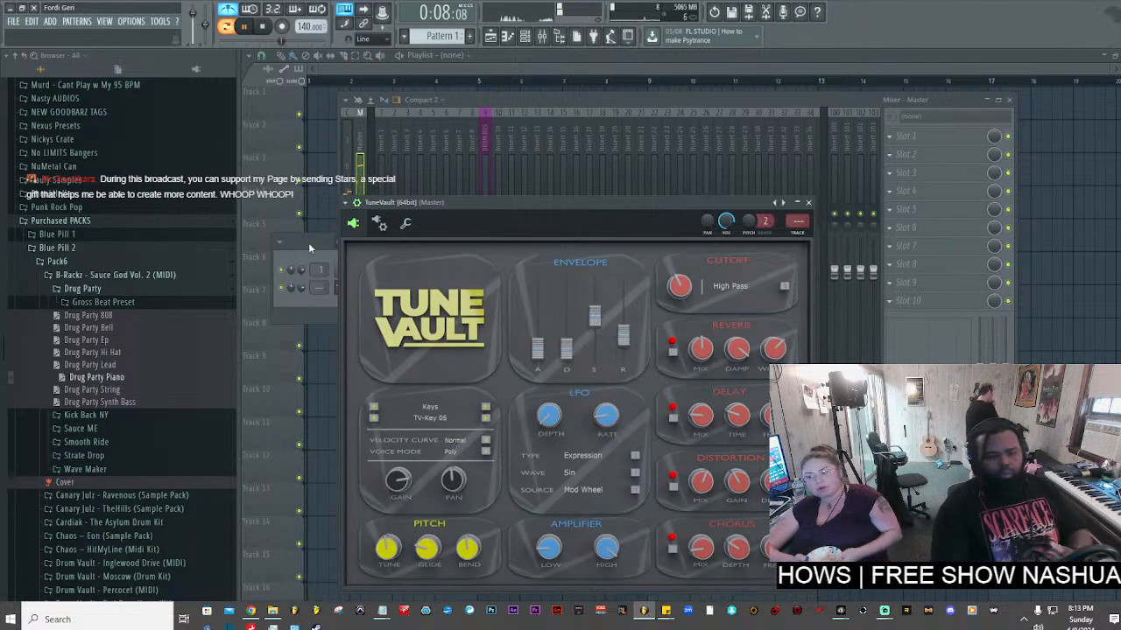
- Check the Kick Back NY MIDI folder, then collapse the Sauce God Vol. 2 pack and return to the Pack6 list
left_click(142, 290)
left_click(135, 302)
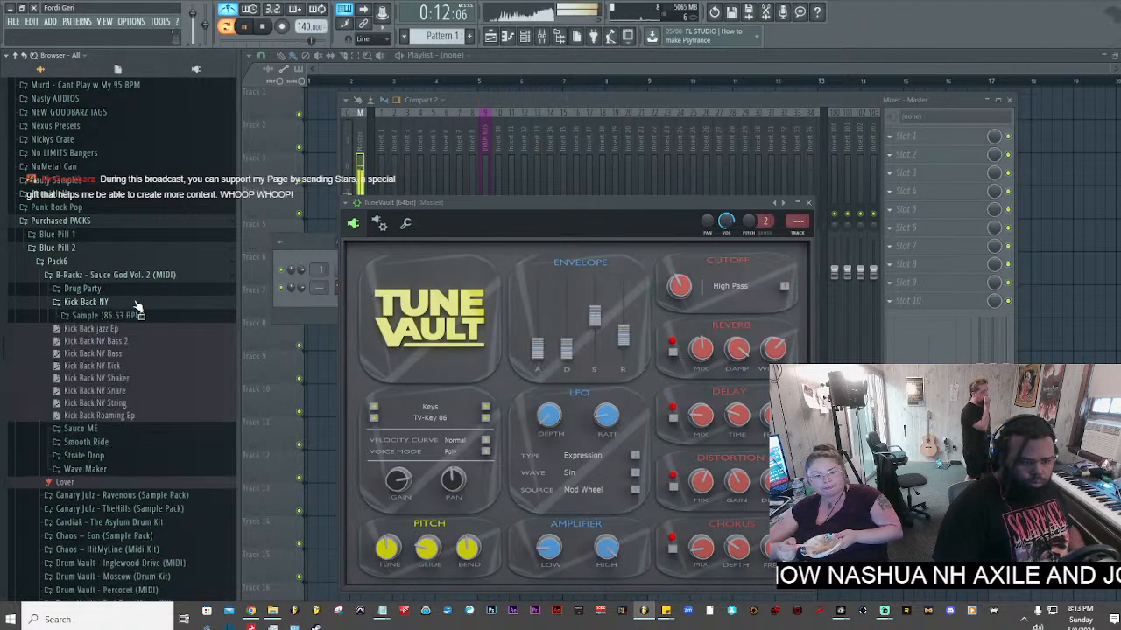
left_click(136, 302)
left_click(131, 275)
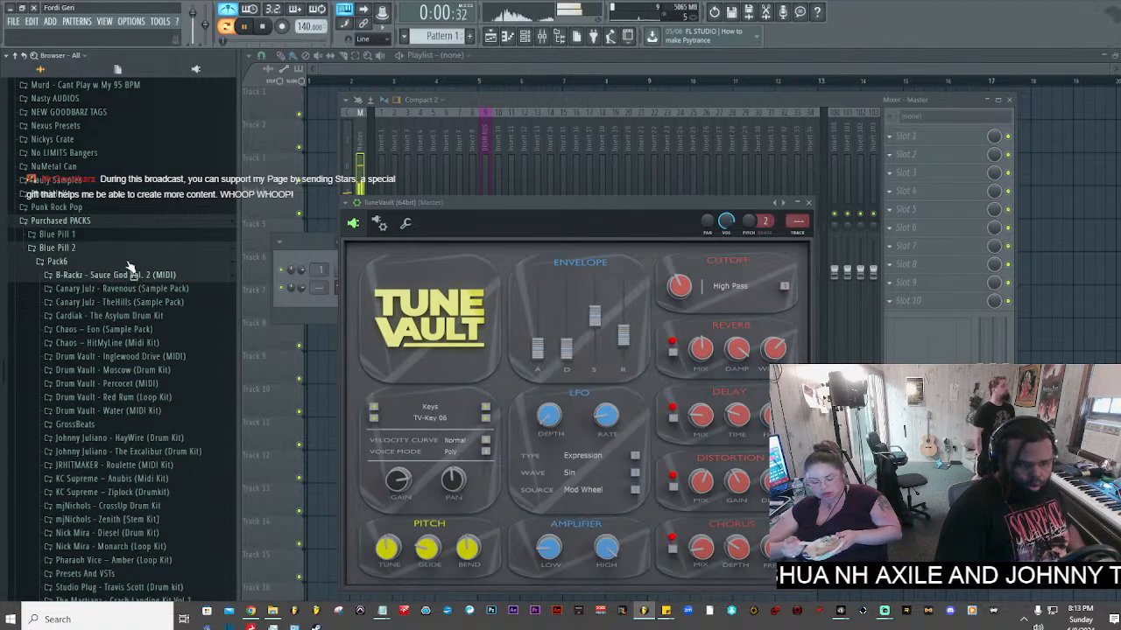
left_click(119, 259)
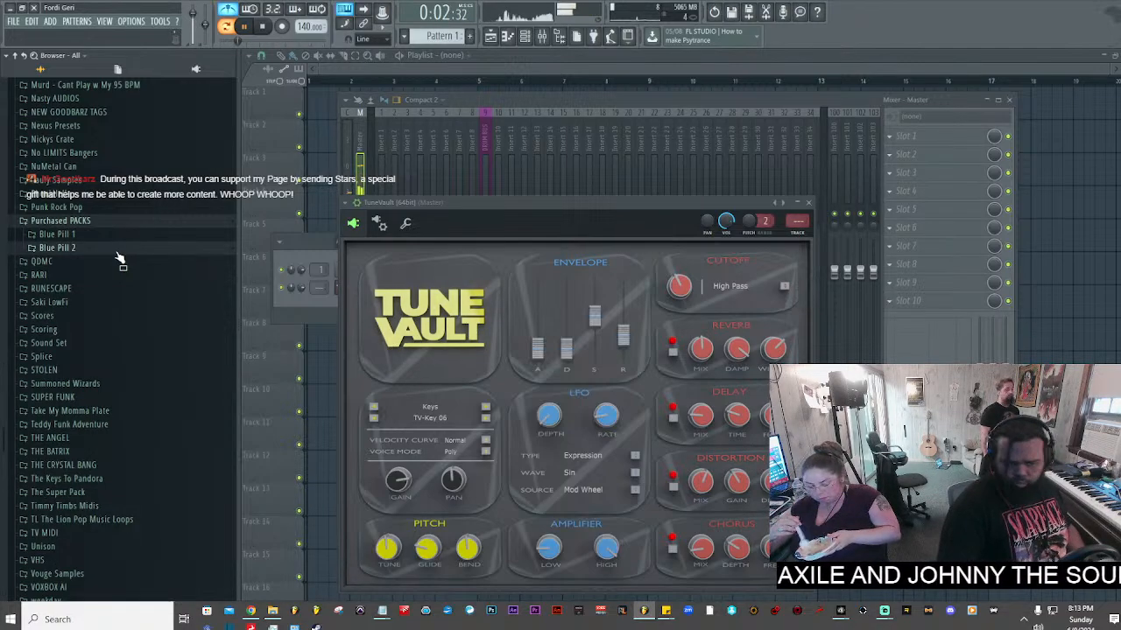
left_click(118, 259)
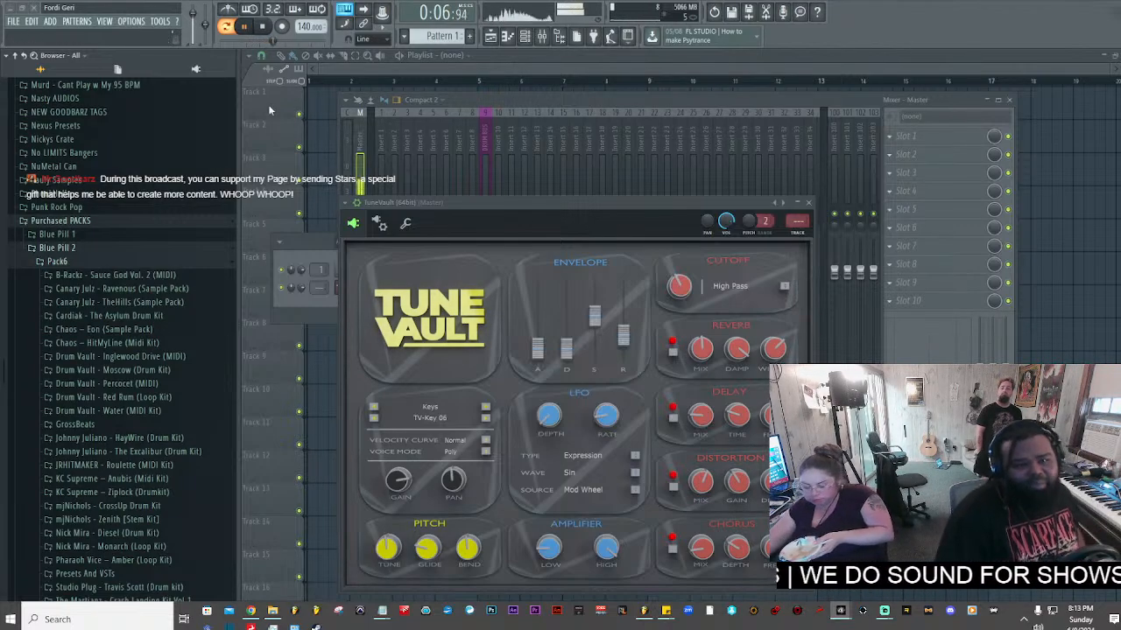
- Add a SKY_Keys instrument channel to the pattern
left_click(495, 99)
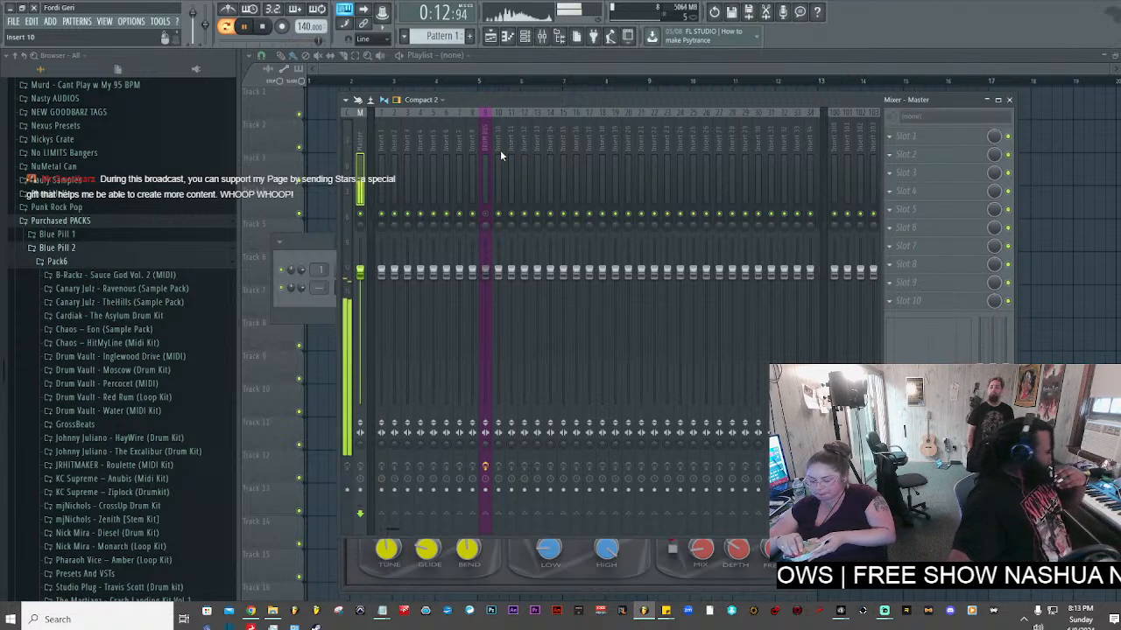
left_click(293, 254)
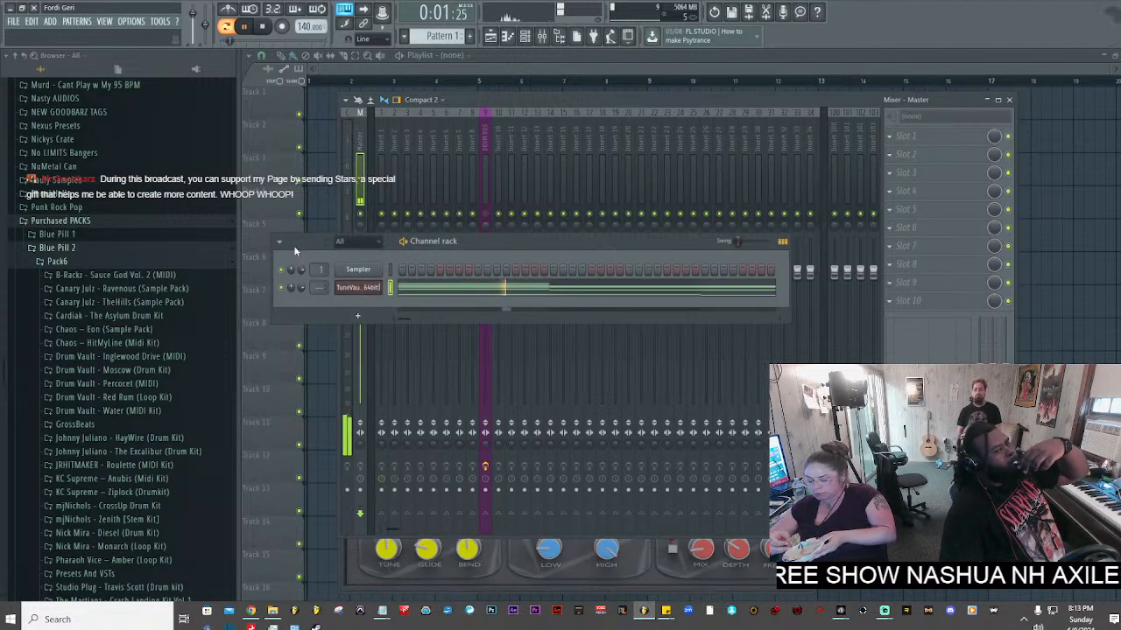
left_click(50, 21)
mouse_move(56, 35)
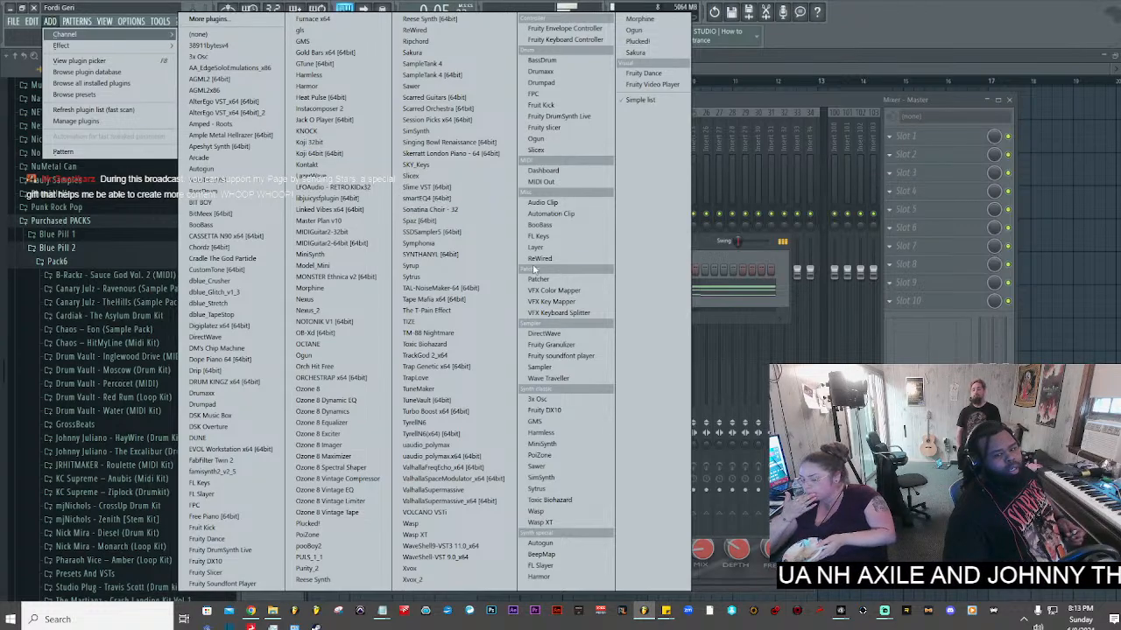
left_click(415, 165)
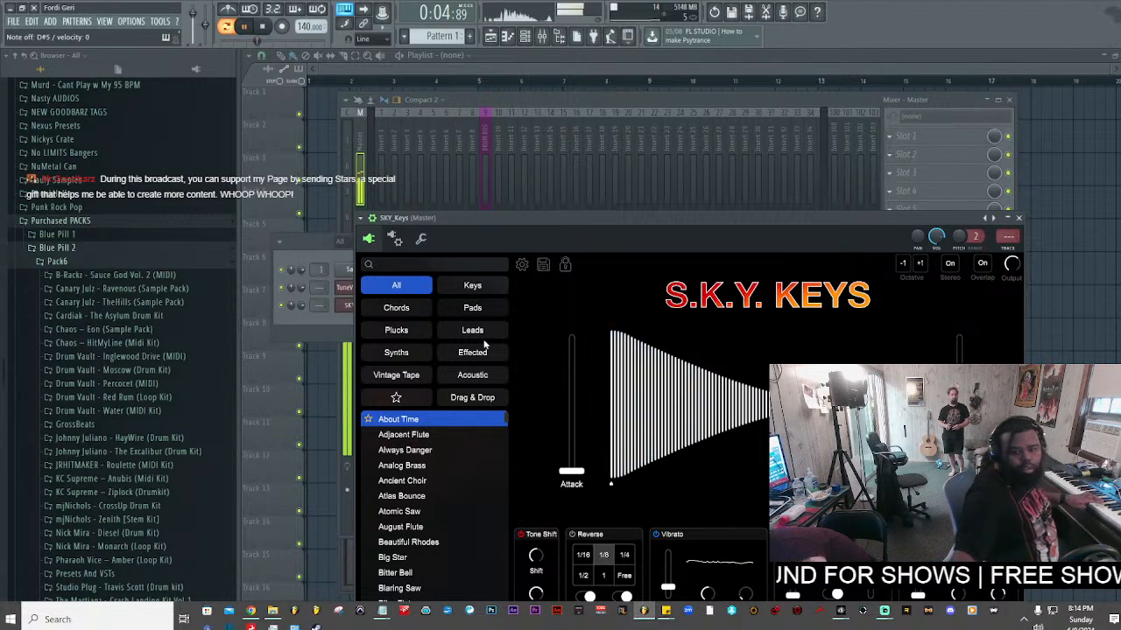
- Filter the SKY_Keys presets to Leads and load the Hammond Slide preset
left_click(472, 309)
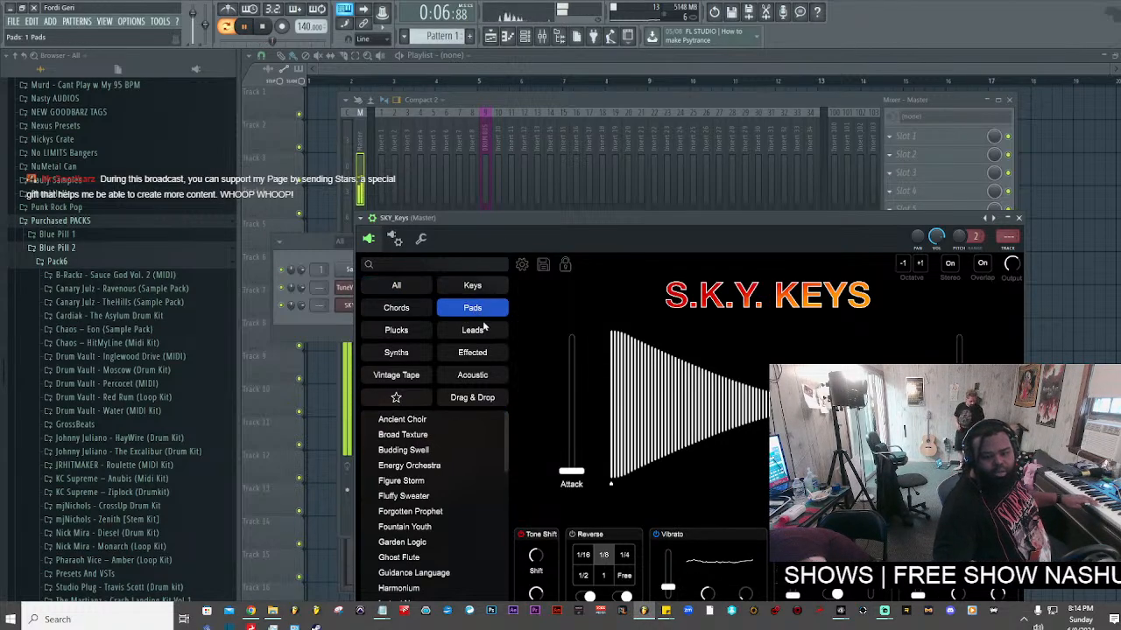
left_click(480, 331)
left_click(414, 435)
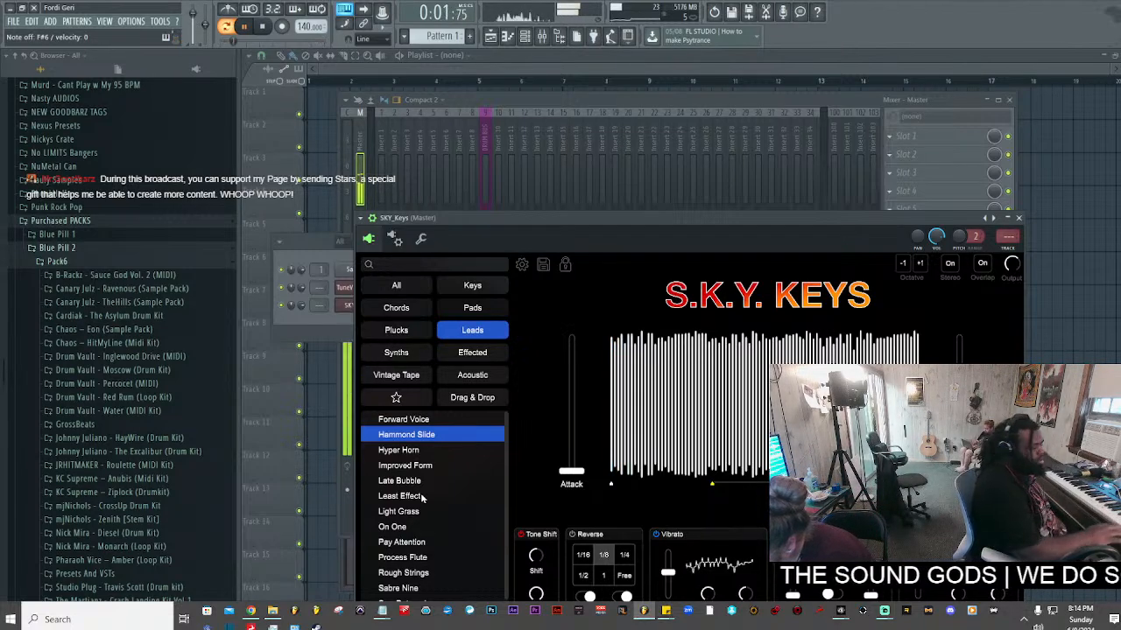
- Stop playback, arm recording with the countdown enabled, and record a SKY_Keys lead melody into Pattern 1
left_click(265, 25)
left_click(281, 26)
left_click(273, 10)
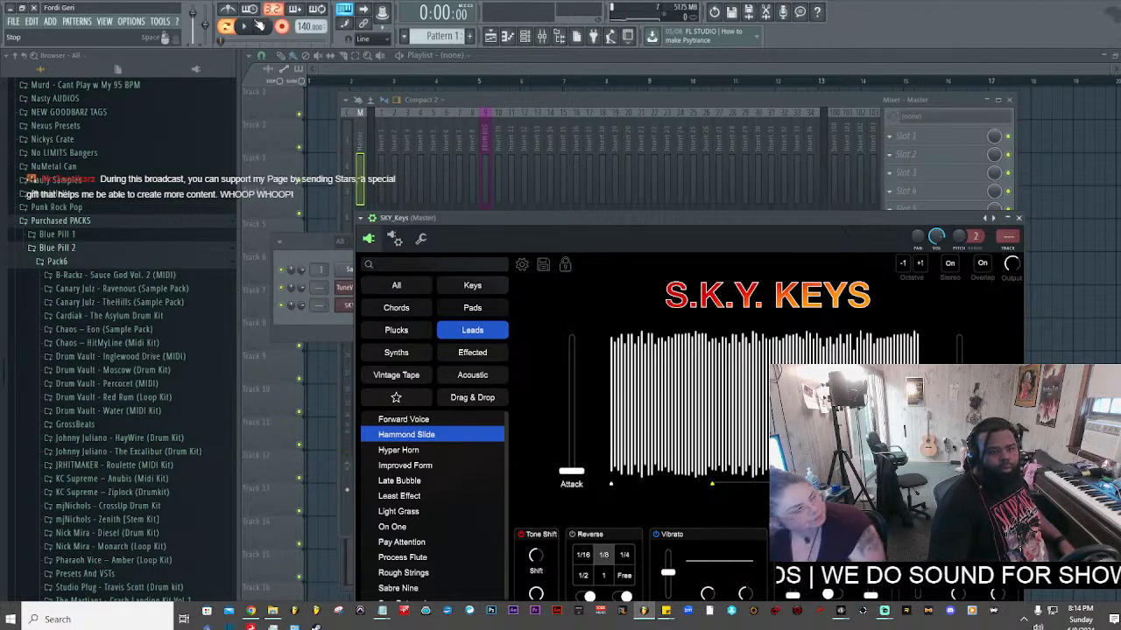
left_click(245, 27)
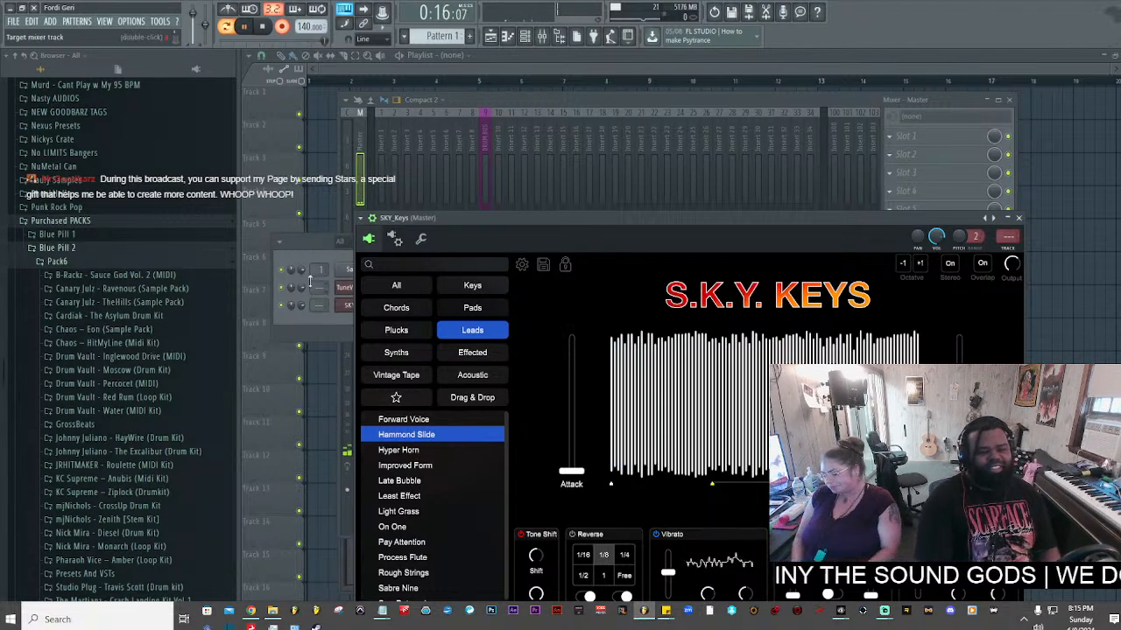
left_click(308, 249)
key("space")
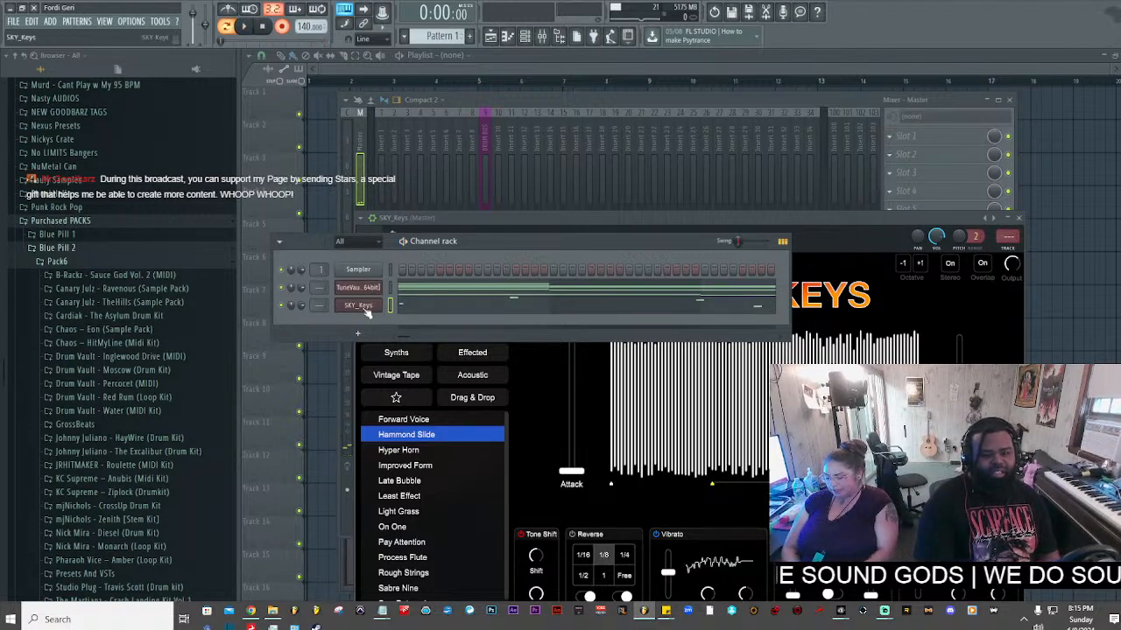
- Open the recorded SKY_Keys notes in the piano roll, disarm recording and play the pattern back
left_click(443, 313)
scroll(427, 354, "up", 3)
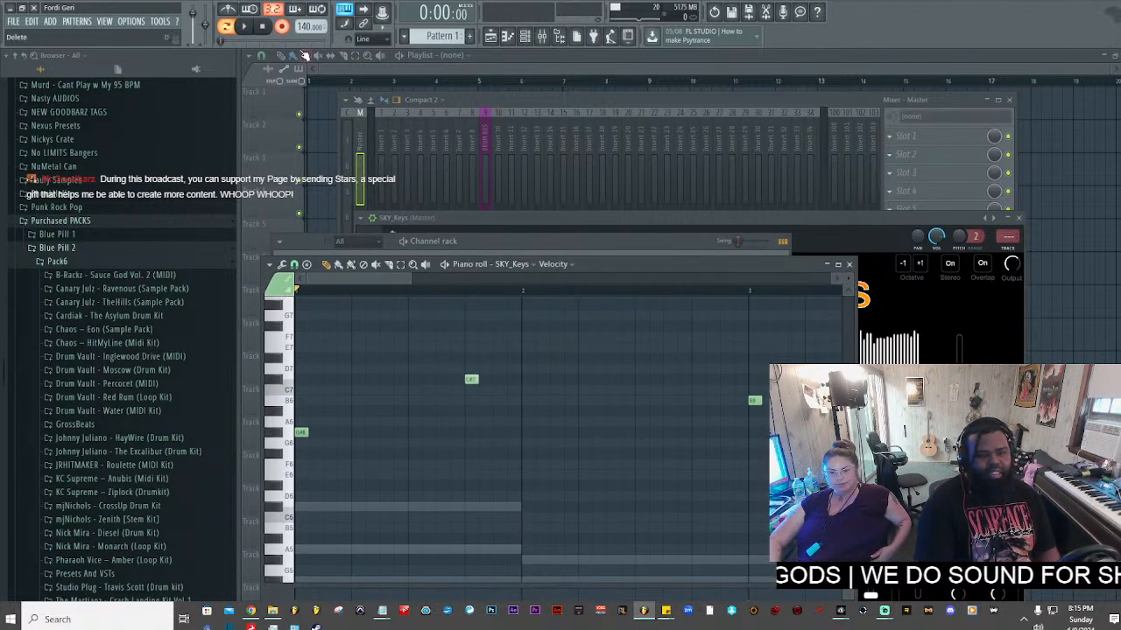
key("space")
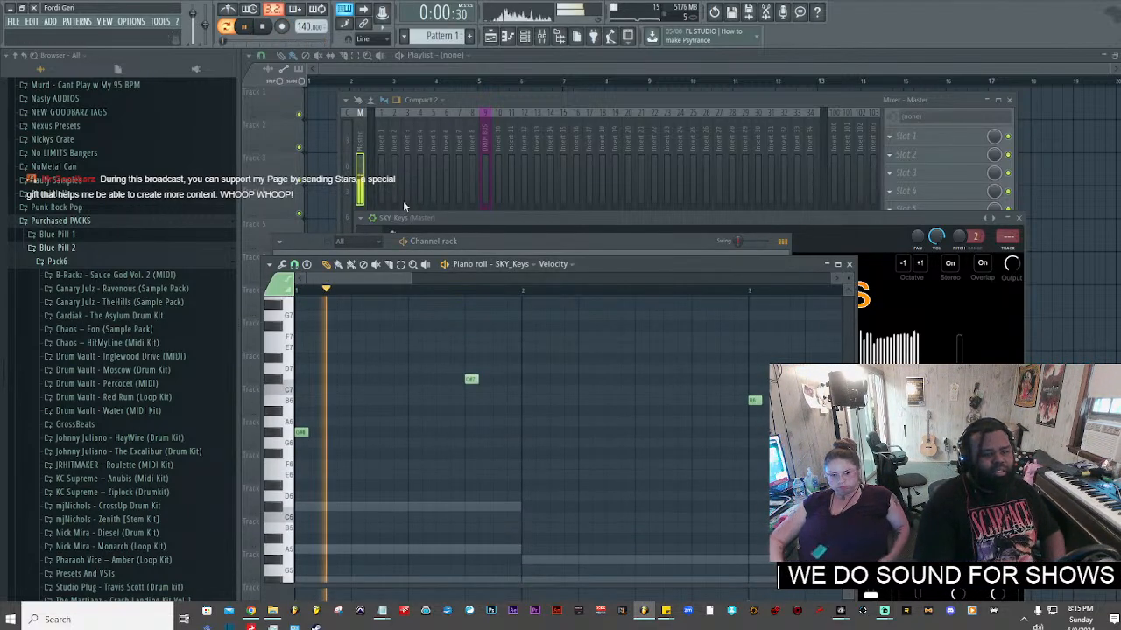
- Route the TuneVault channel to mixer insert 1 and the SKY_Keys channel to insert 2
left_click(535, 101)
left_click(508, 36)
left_click(525, 36)
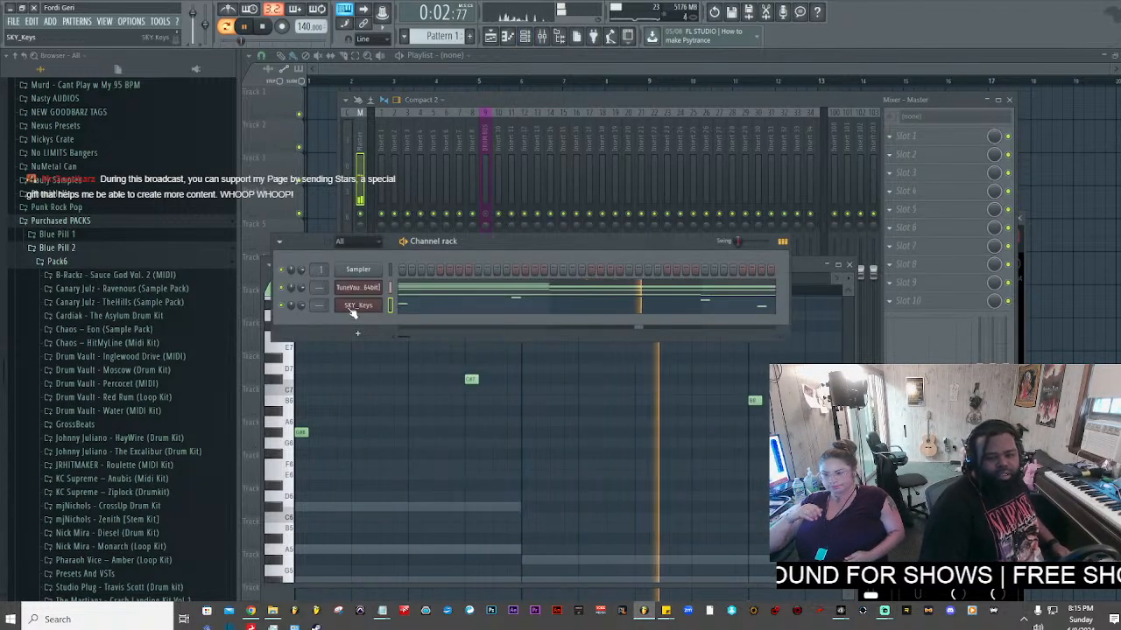
left_click_drag(319, 305, 321, 277)
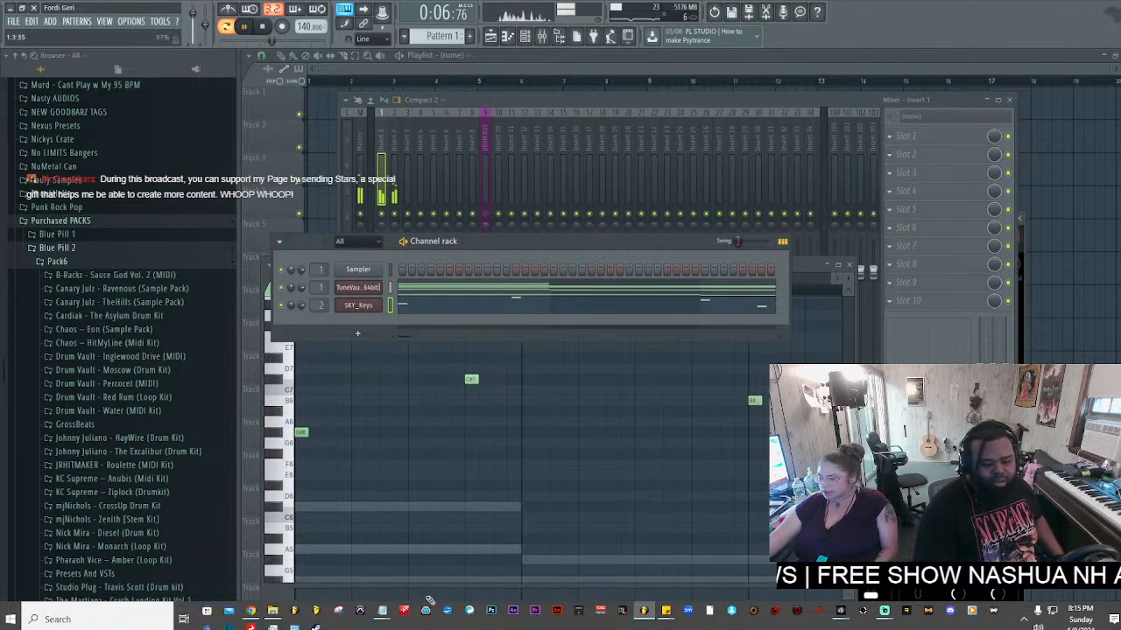
- Switch to the ya boy ffif.txt lyrics in Notepad and move its window aside
mouse_move(381, 610)
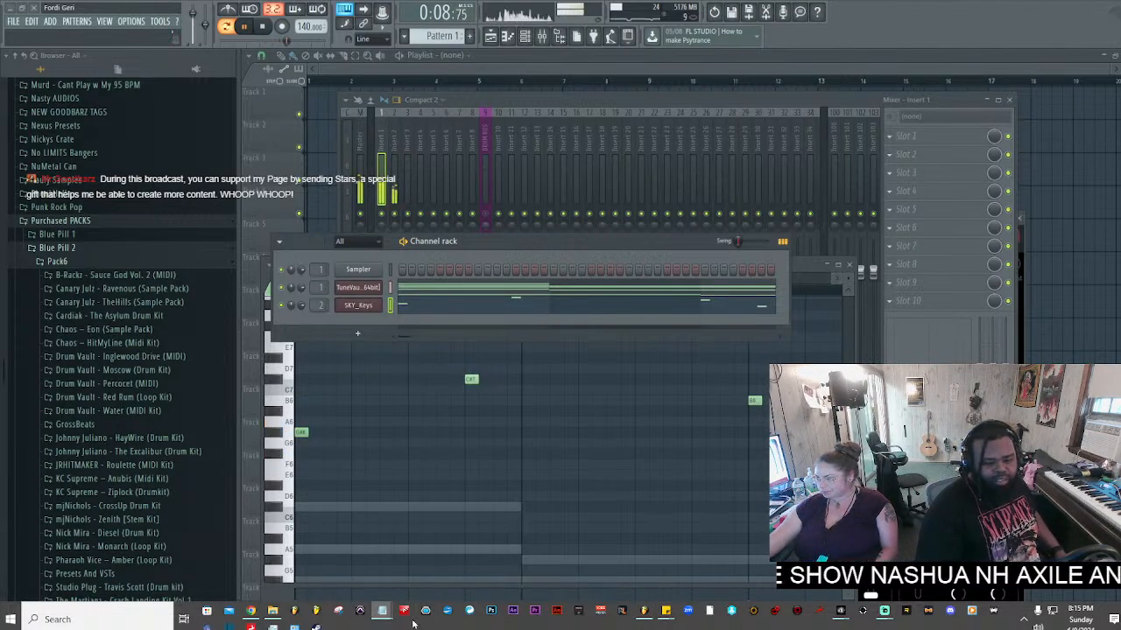
left_click(415, 565)
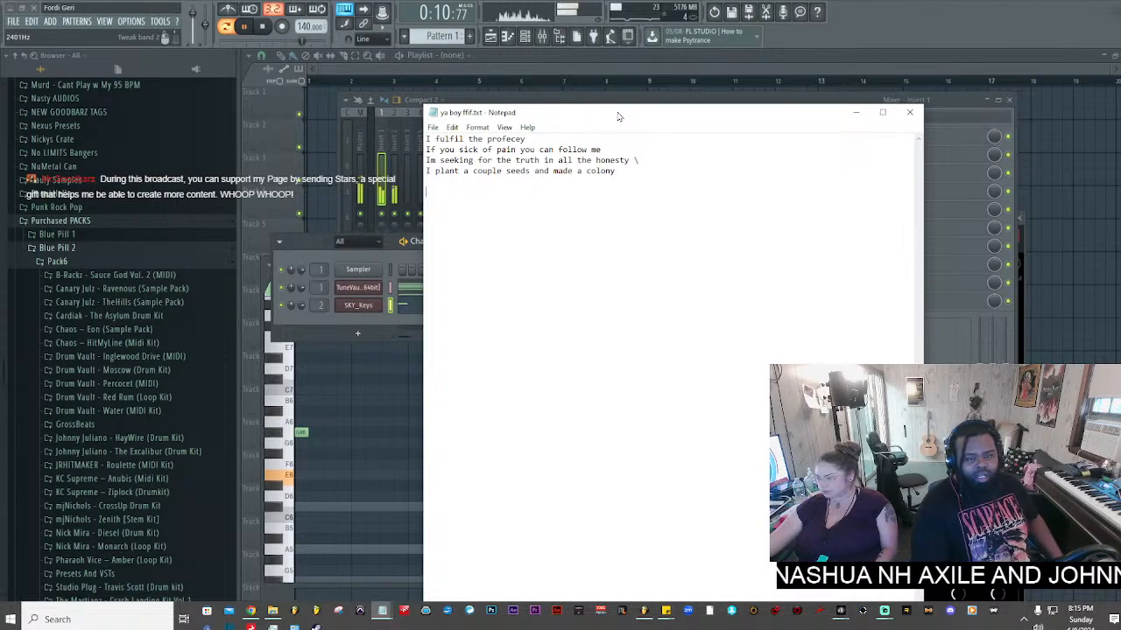
left_click_drag(617, 132, 687, 172)
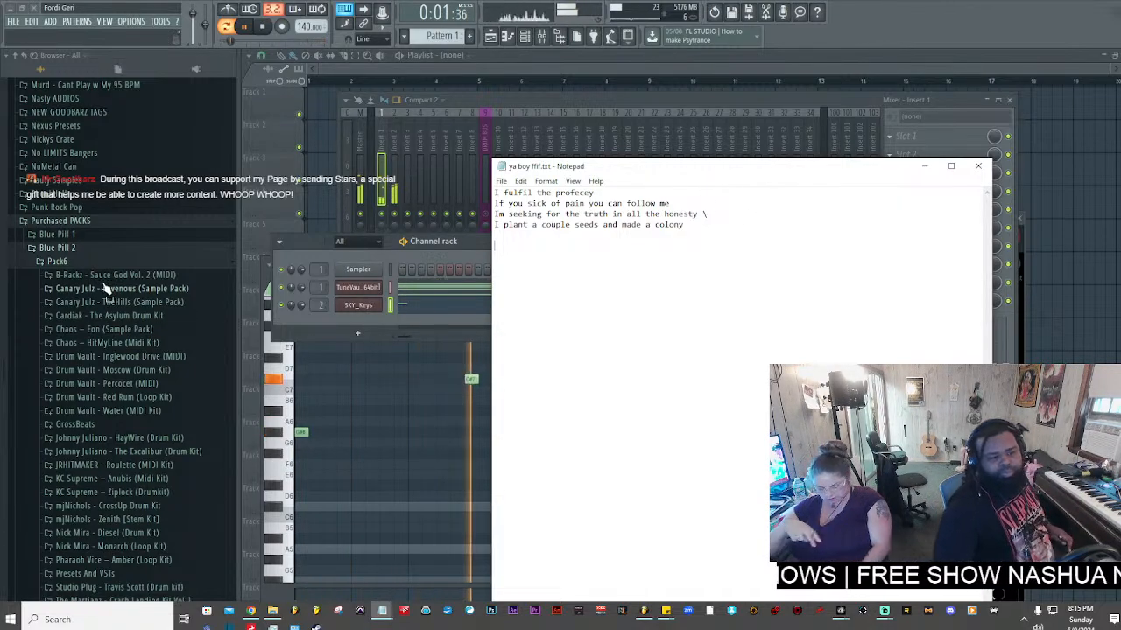
- Load ATL808 from the 808 folder of the Drip (The Juice Kit Vol.1) pack as a new channel below SKY_Keys
left_click(102, 250)
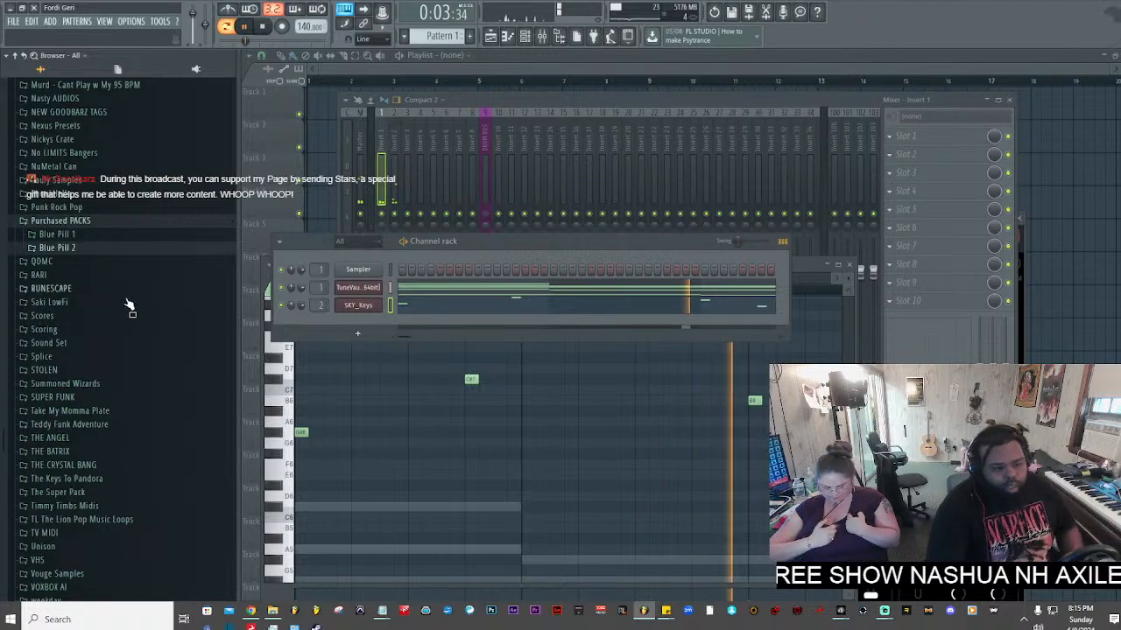
left_click(83, 252)
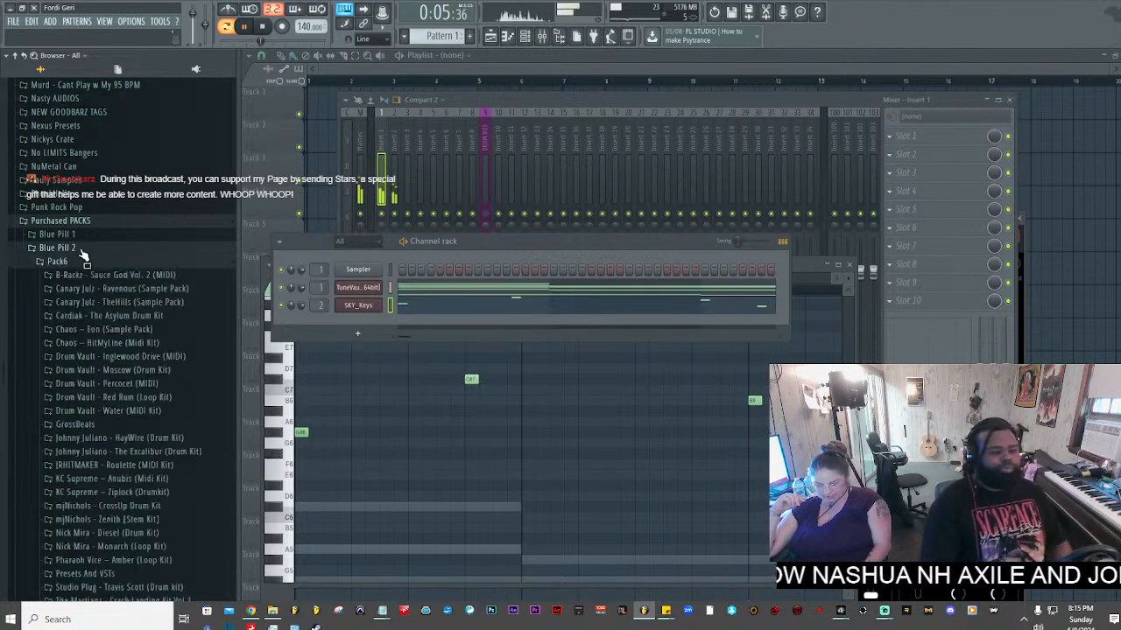
scroll(125, 430, "down", 5)
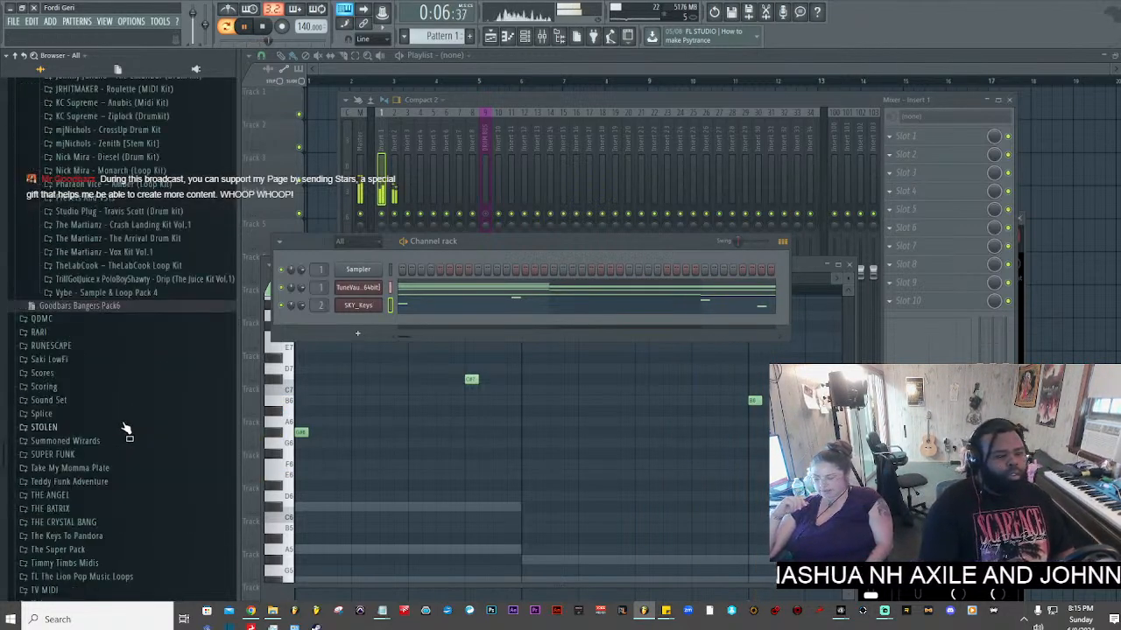
left_click(138, 281)
left_click(130, 294)
left_click(125, 307)
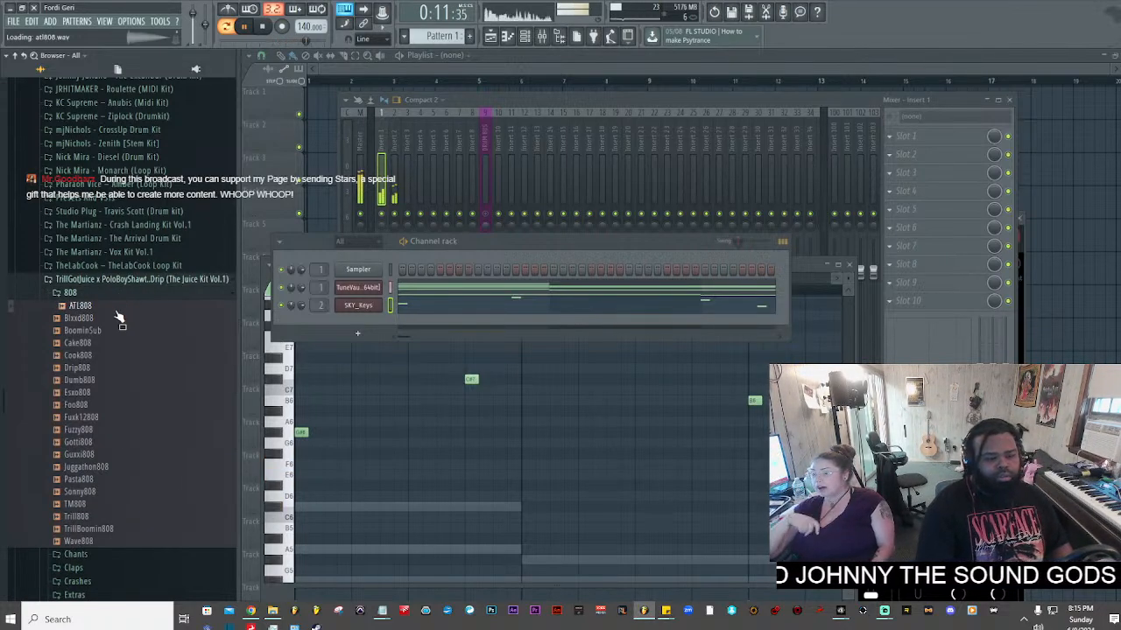
left_click_drag(117, 317, 356, 320)
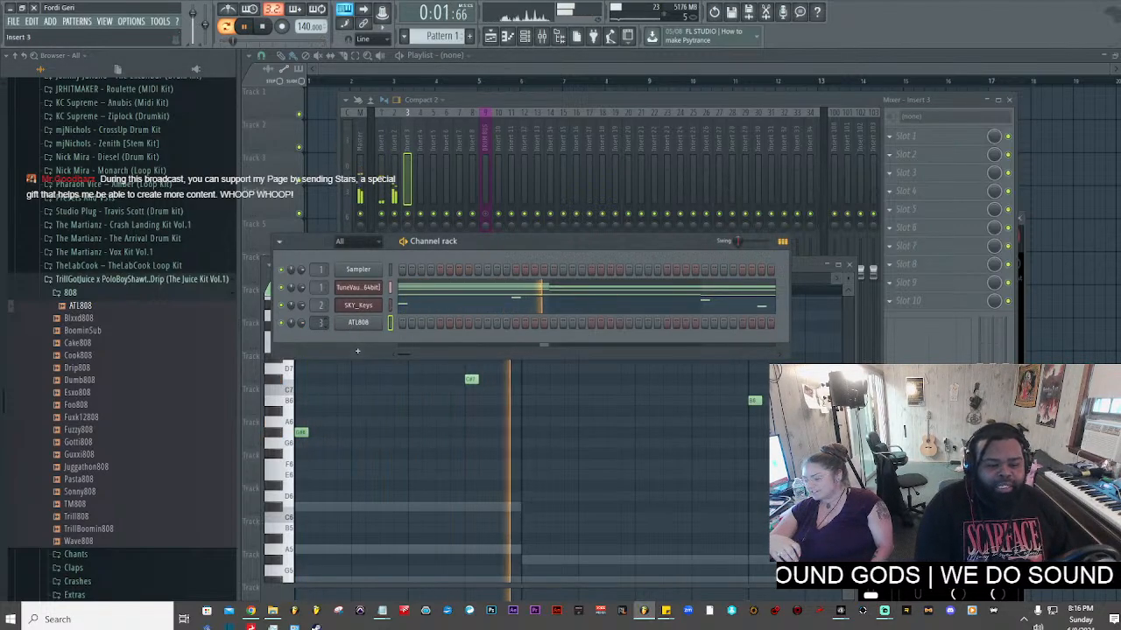
- Open the ATL808 channel in the piano roll and place a C#5 note at the start of bar 1
right_click(350, 325)
left_click(407, 323)
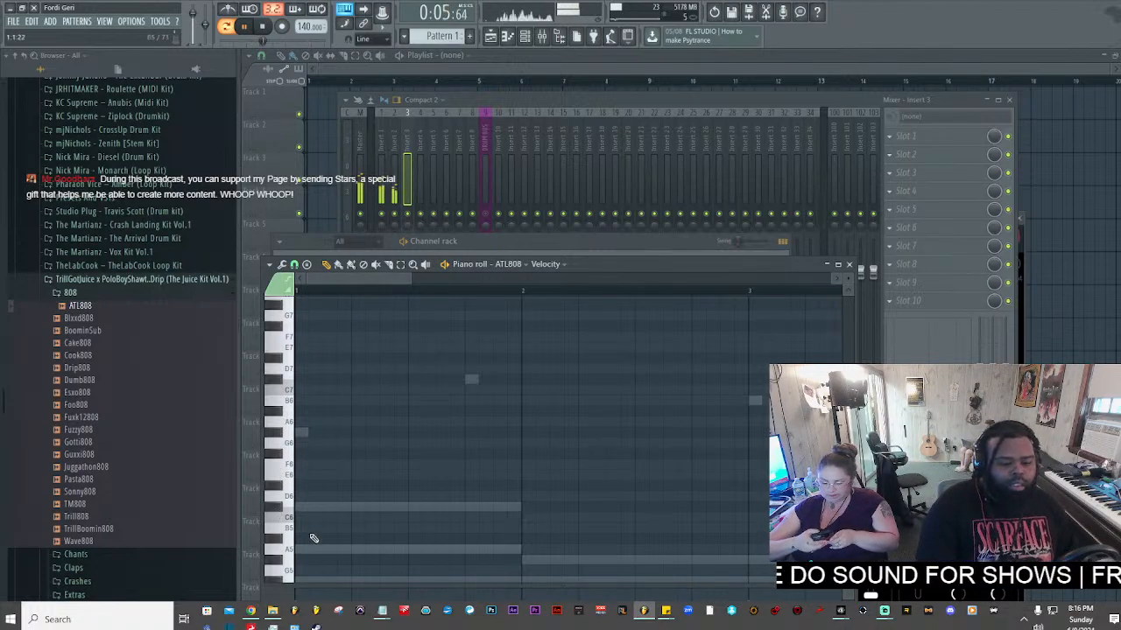
scroll(312, 537, "down", 4)
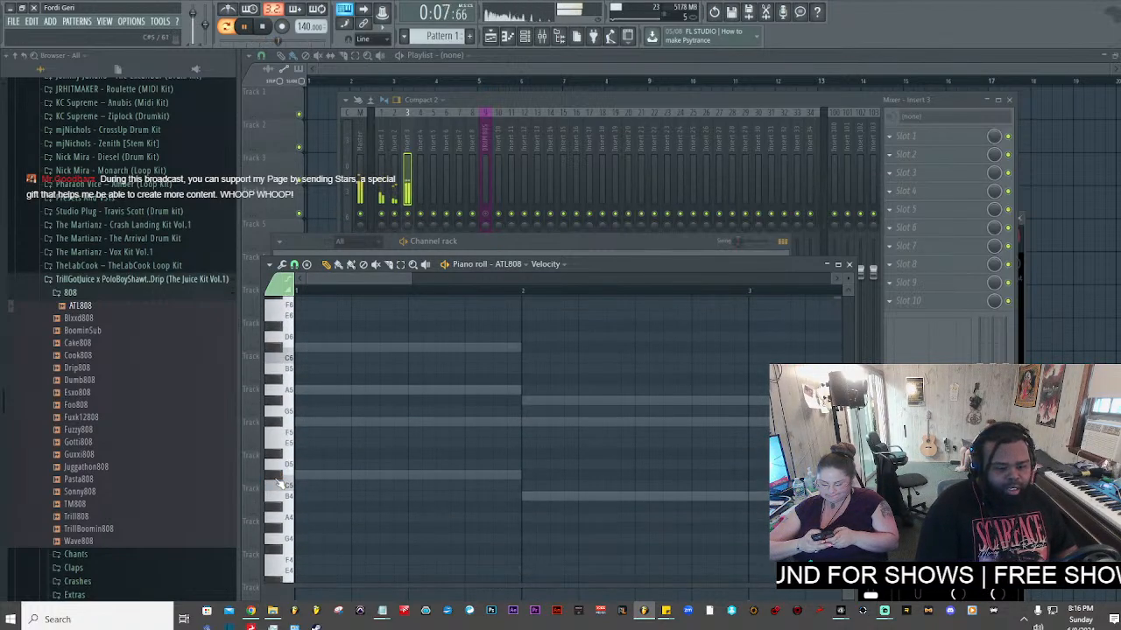
scroll(302, 506, "down", 3)
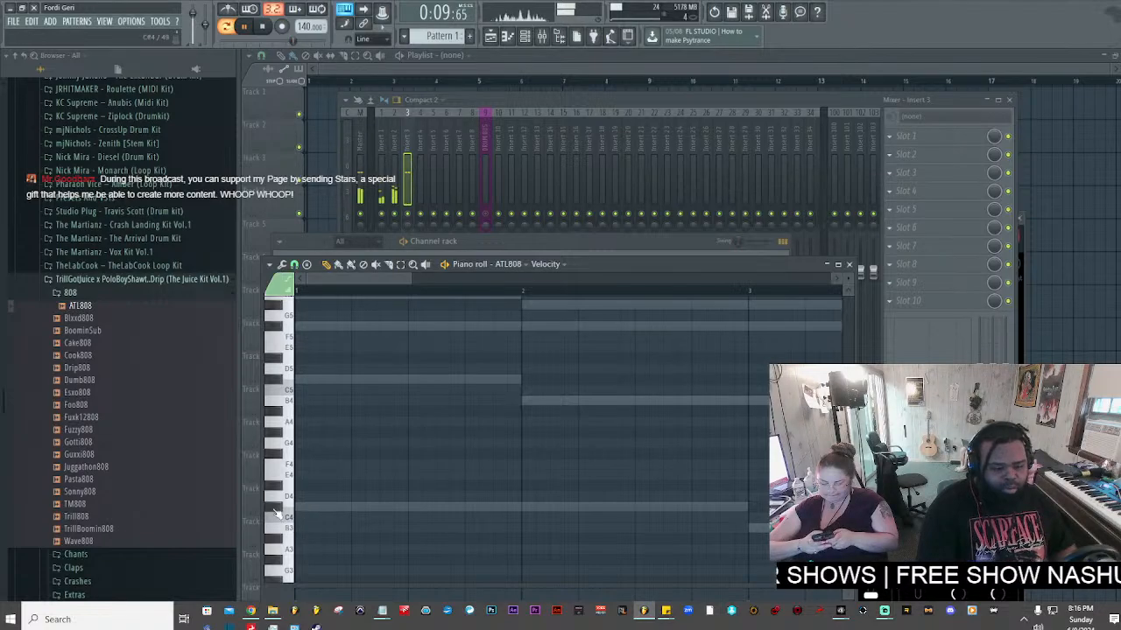
left_click(279, 382)
left_click(302, 381)
- Place Pattern 1 on Track 1 of the playlist, starting at bar 1, and stop playback
left_click(344, 76)
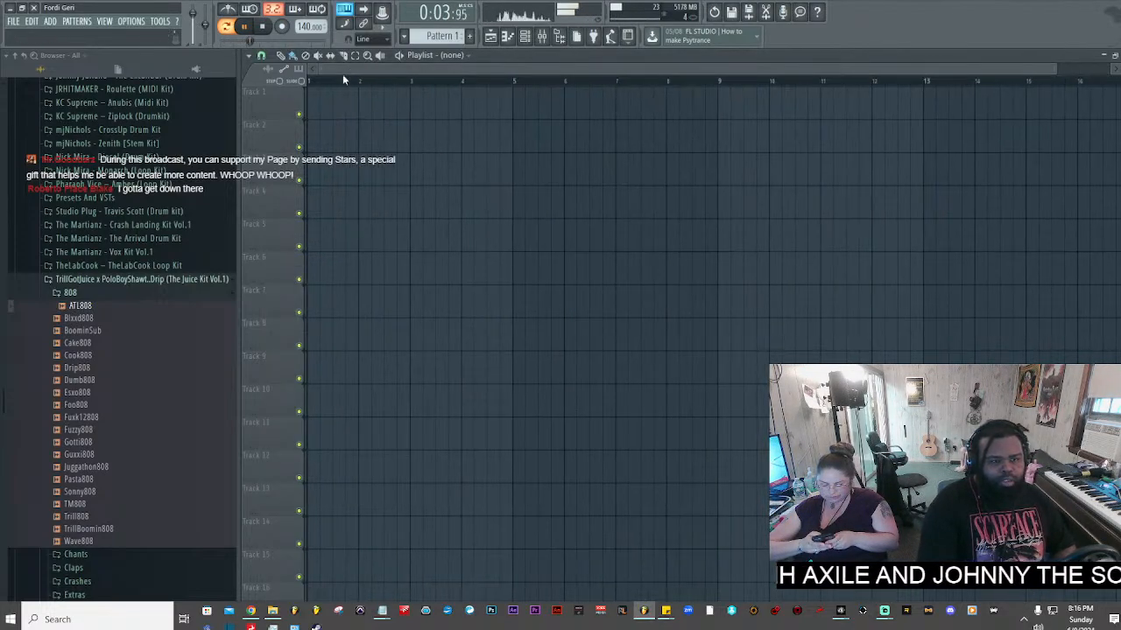
left_click(344, 101)
left_click_drag(373, 110, 328, 114)
key("space")
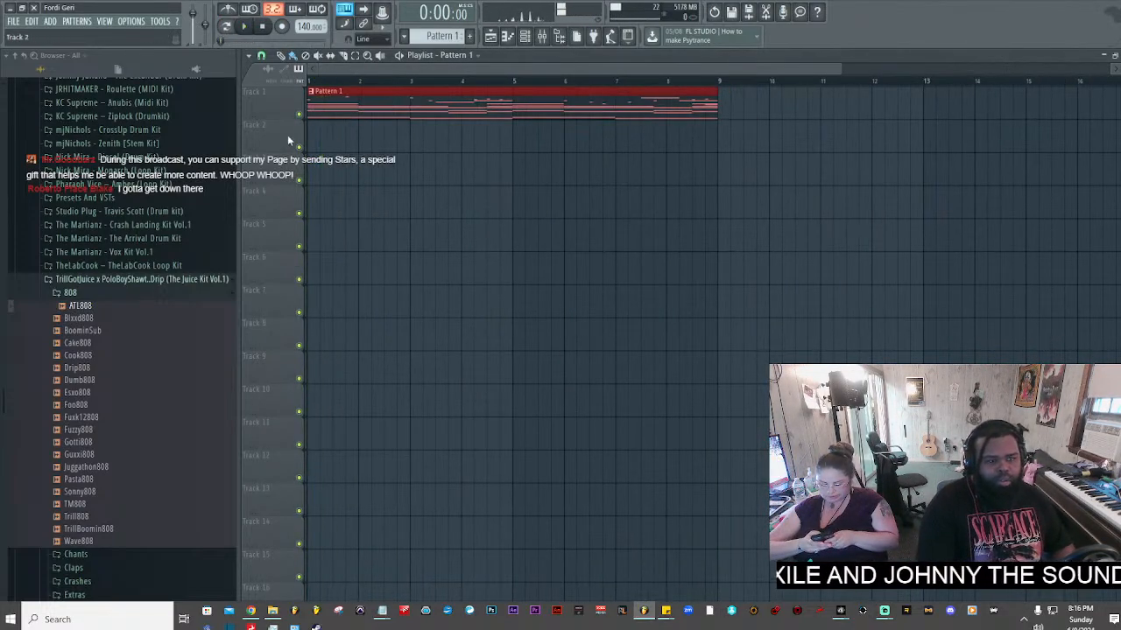
- Add two back-to-back C#5 notes in the second half of bar 1 of the ATL808 part and audition them
key("space")
left_click(525, 37)
left_click(456, 328)
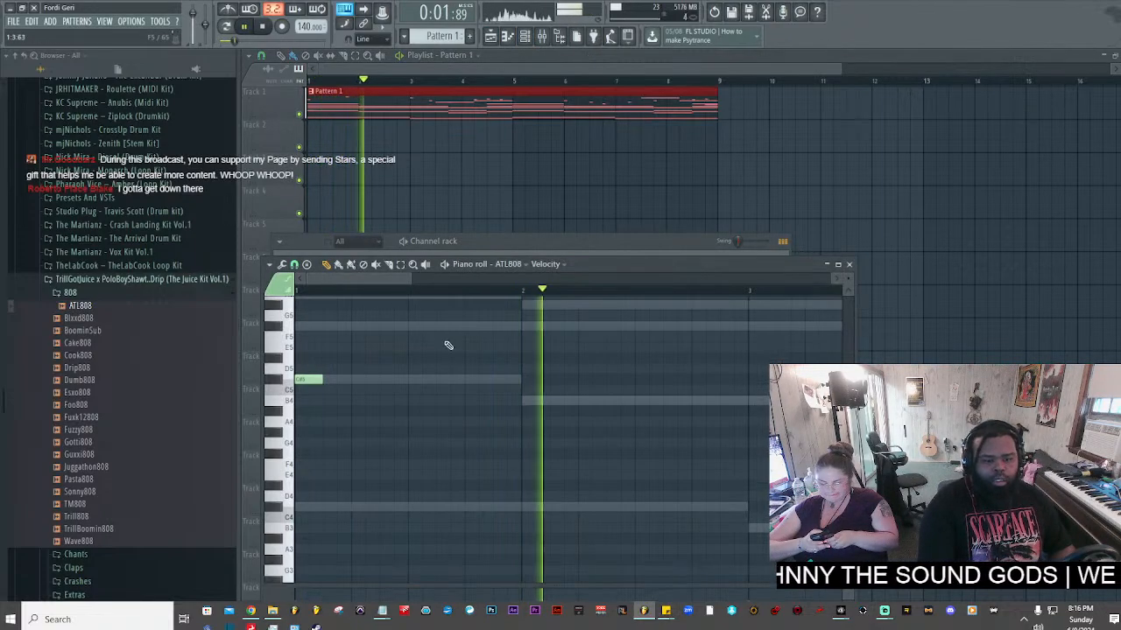
key("space")
left_click(243, 26)
left_click(453, 382)
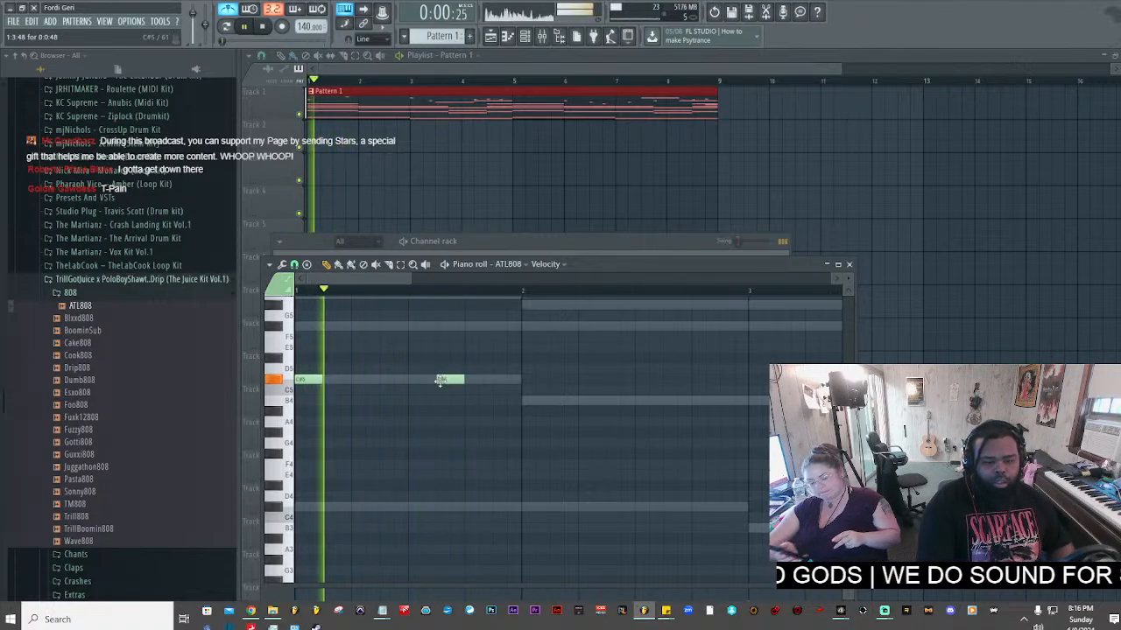
left_click(482, 381)
key("space")
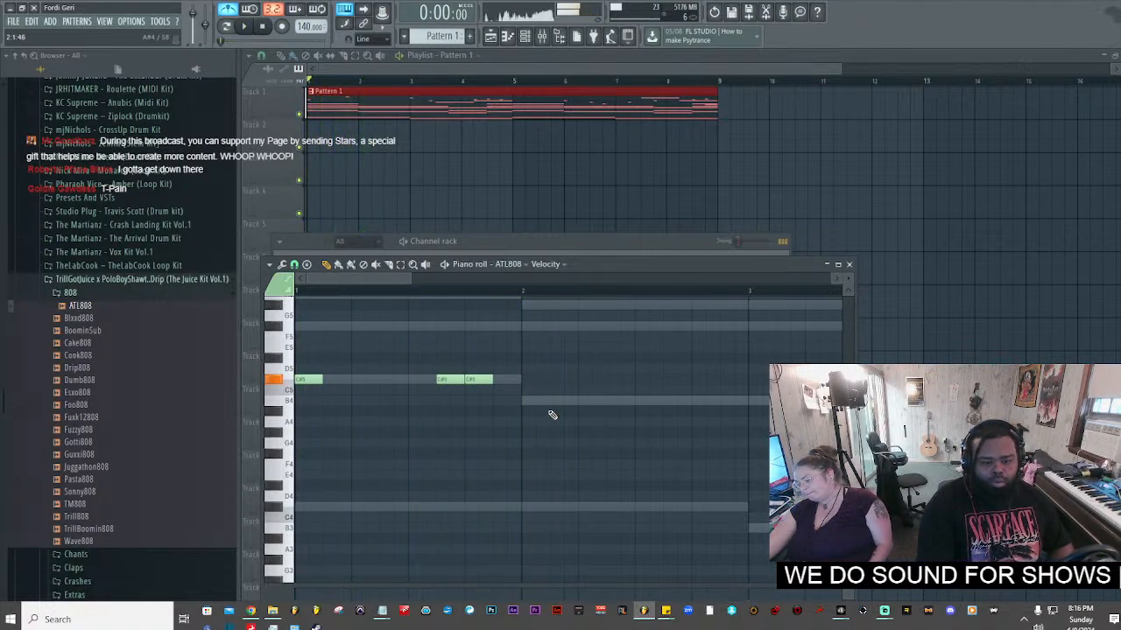
key("space")
key("space")
- Open the ATL808 channel settings and make the sample cut itself, with cut group 3 cut by 3
left_click(525, 36)
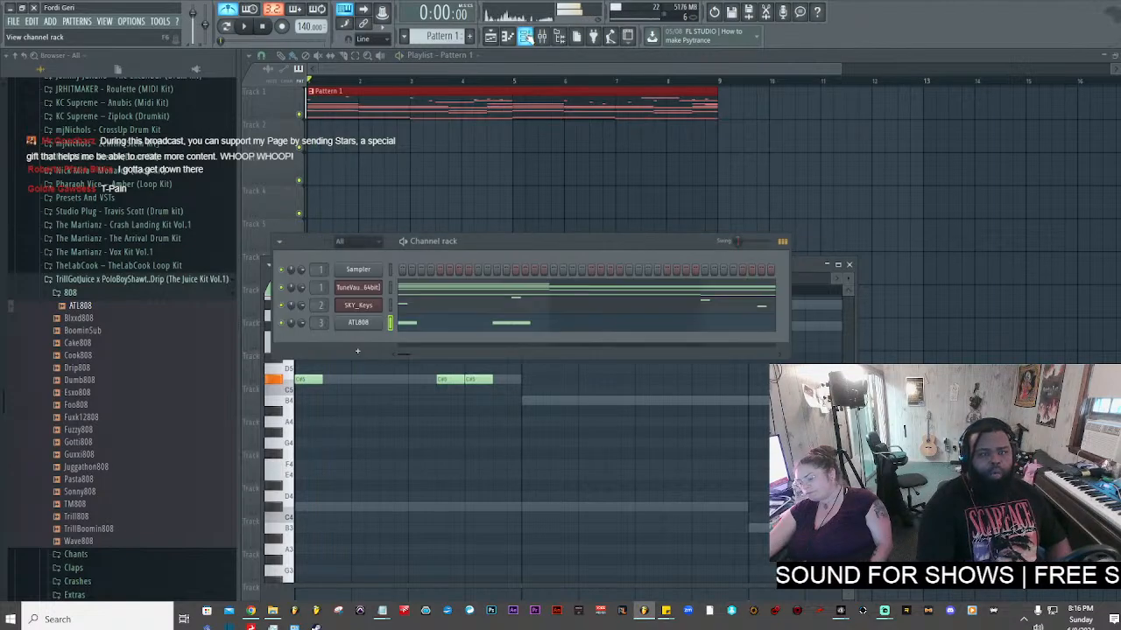
left_click(350, 332)
left_click(286, 131)
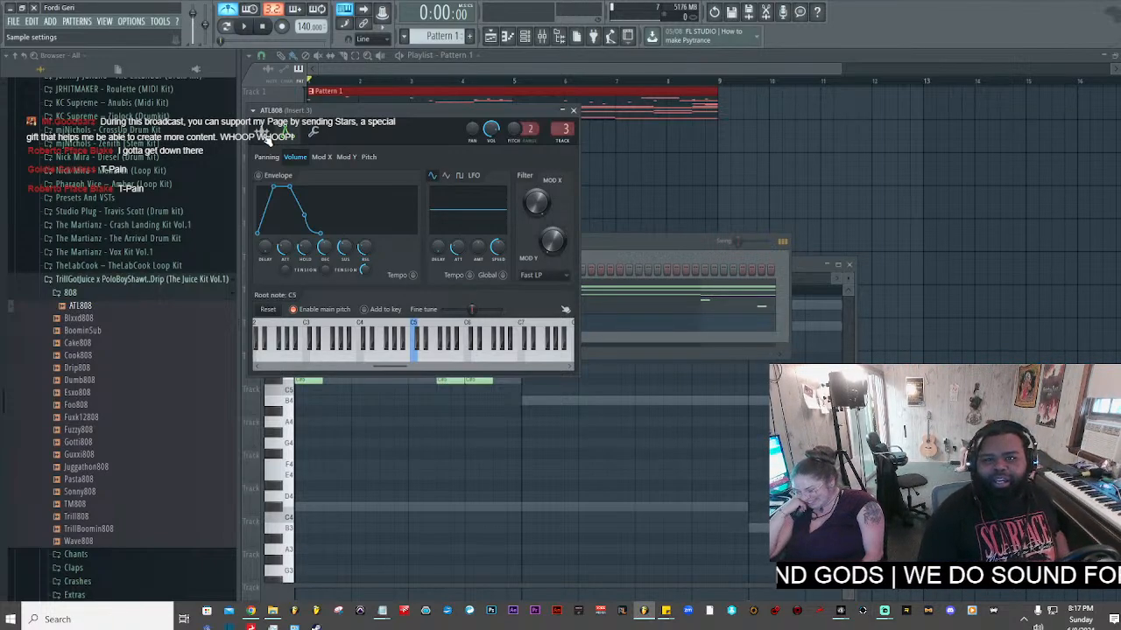
key("space")
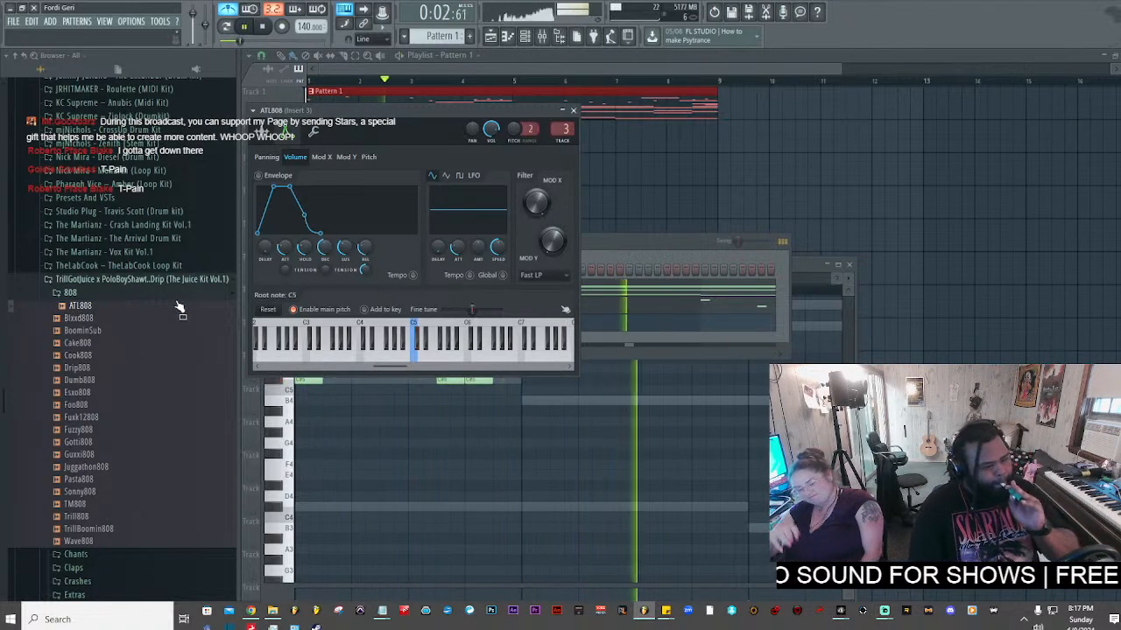
left_click(312, 132)
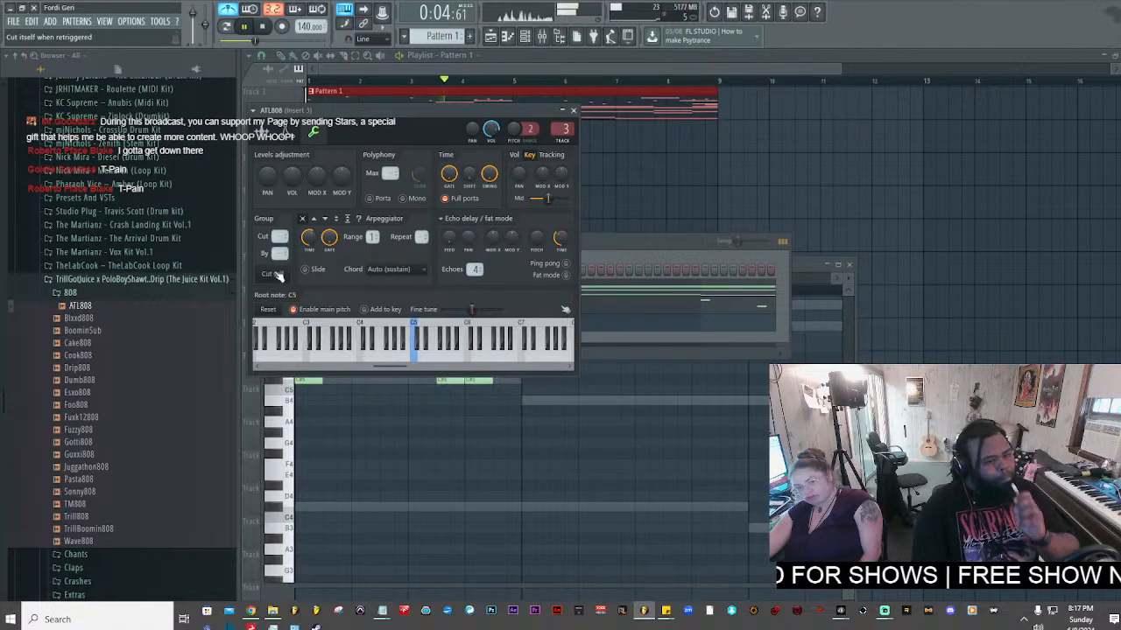
key("F6")
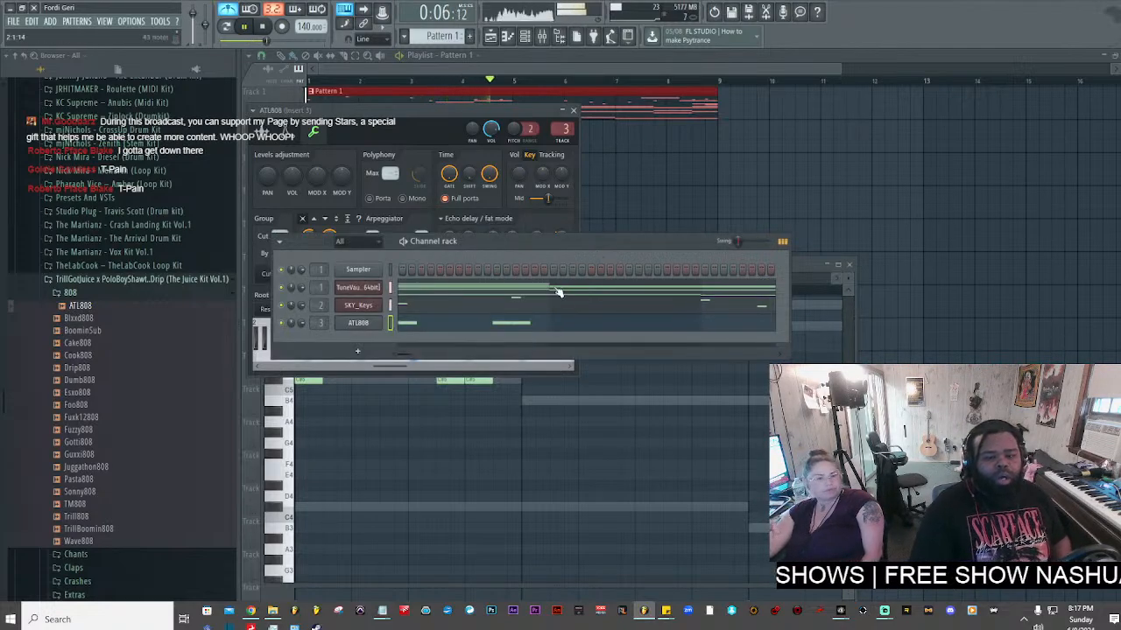
left_click(453, 327)
left_click(343, 125)
key("space")
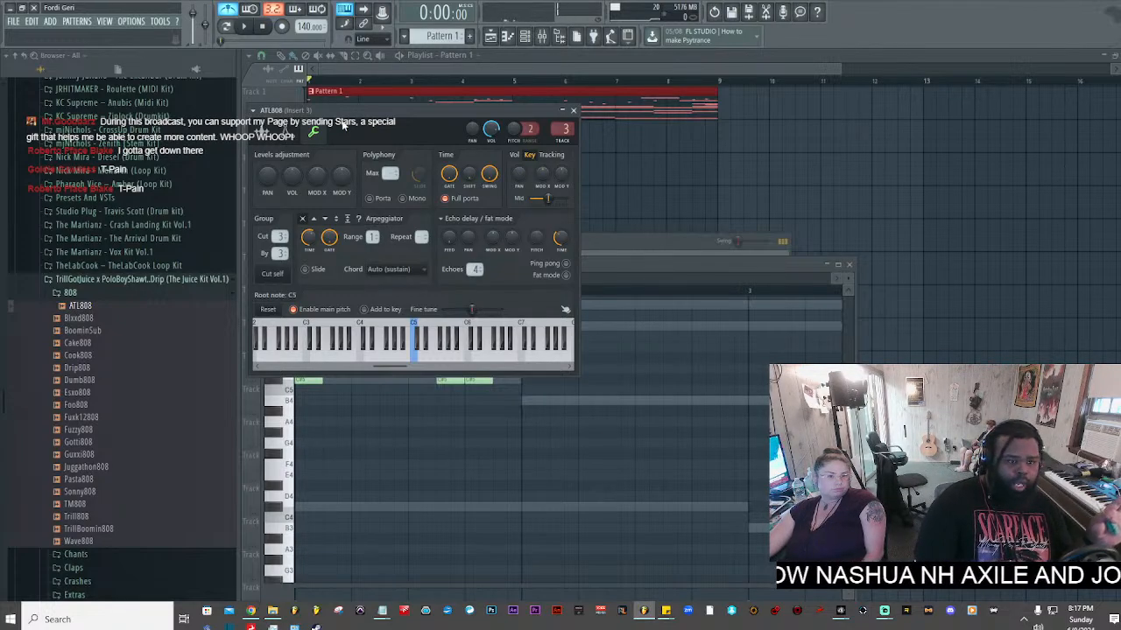
- Enable the ATL808 volume envelope, bring attack, decay and release to minimum, and raise the hold
left_click(297, 140)
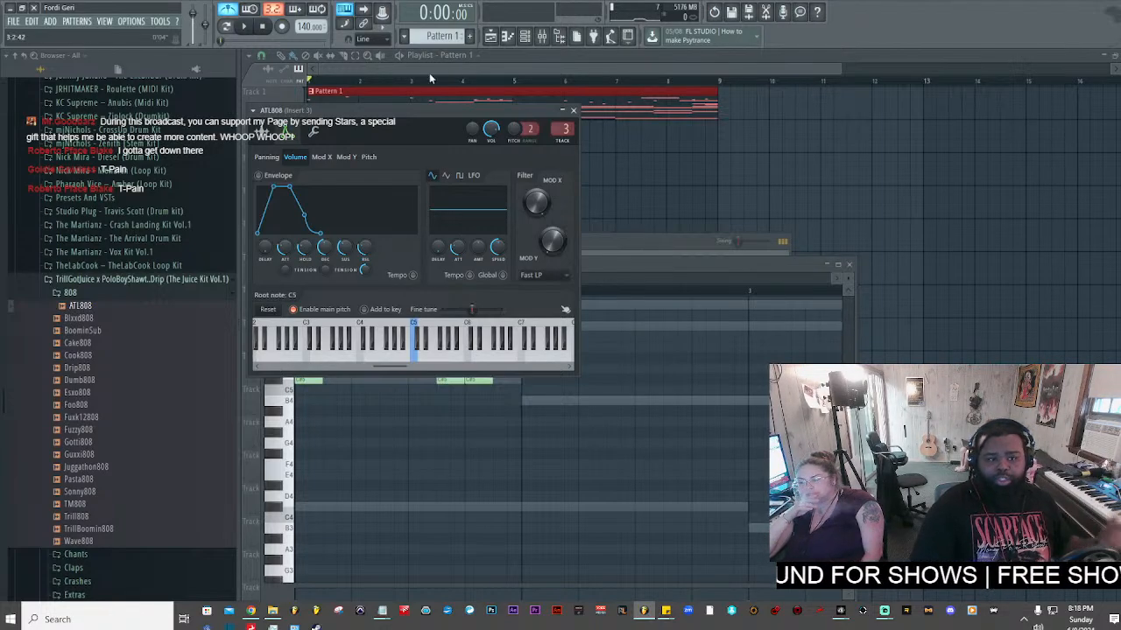
key("F6")
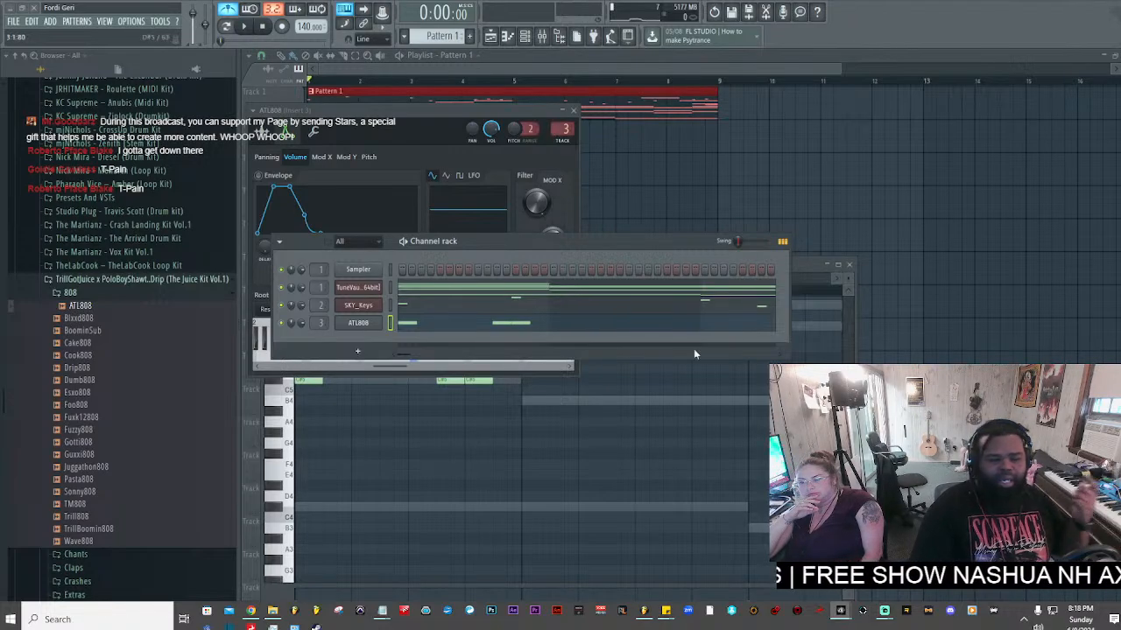
left_click(360, 121)
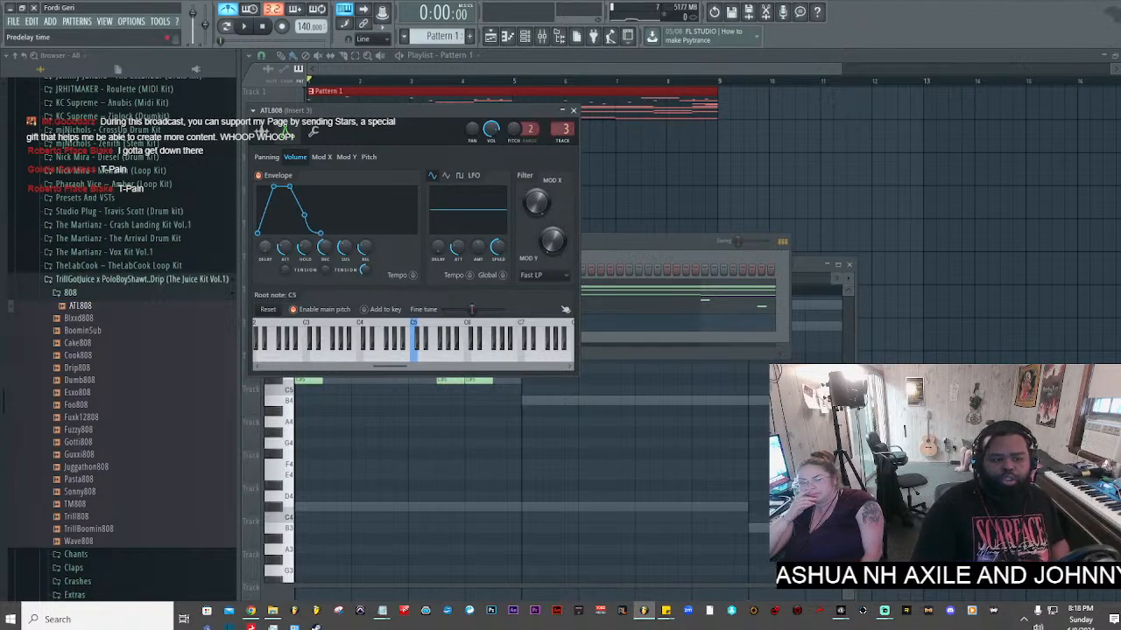
left_click_drag(284, 249, 284, 259)
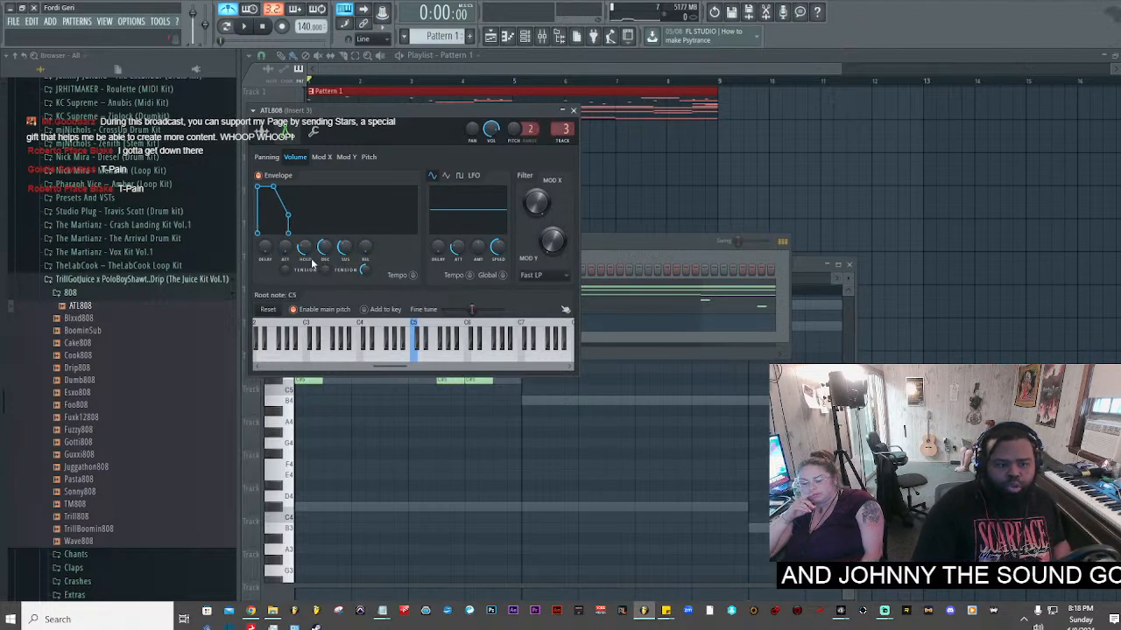
left_click_drag(300, 251, 300, 240)
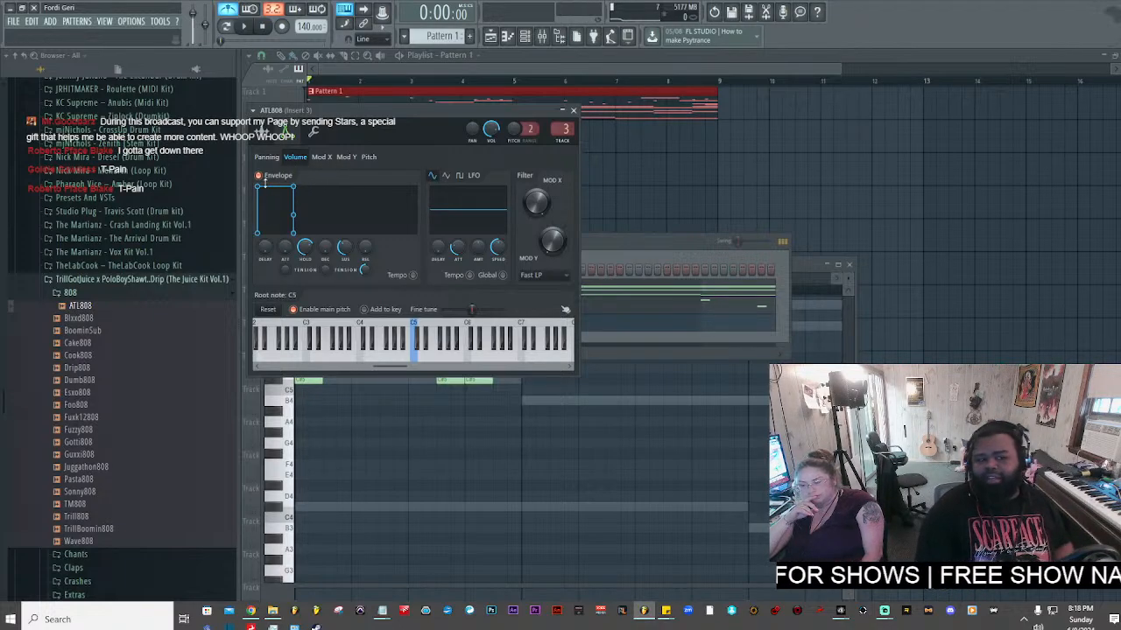
- Leave the ATL808 channel on its sample settings, then shorten the middle C#5 note in the piano roll and play the part
left_click(312, 132)
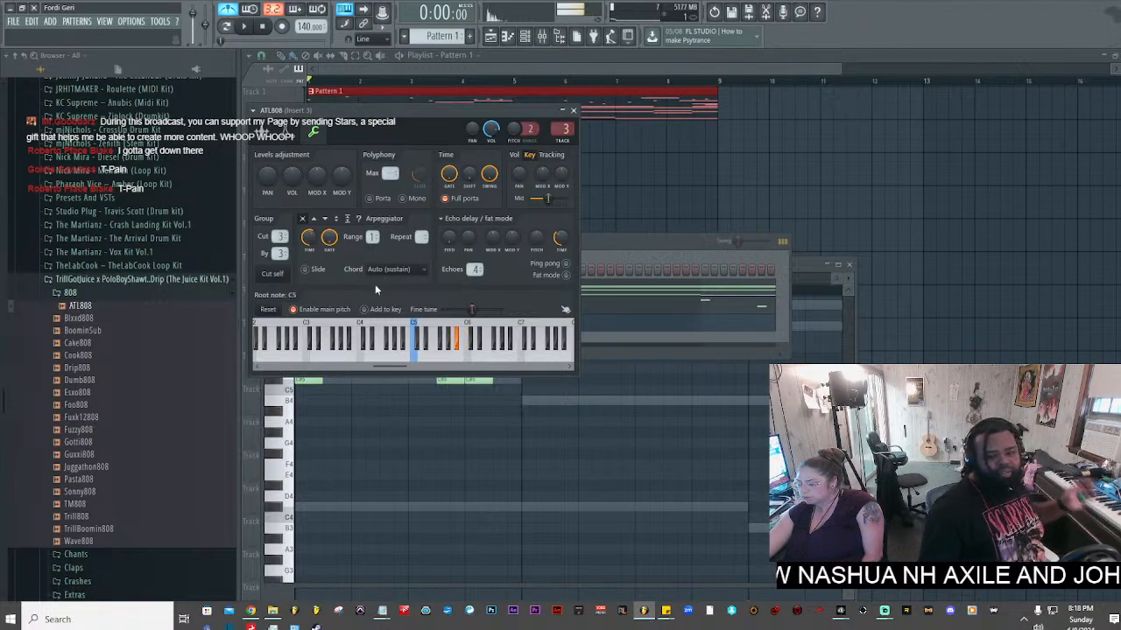
left_click(267, 131)
left_click_drag(452, 271, 452, 254)
left_click(660, 238)
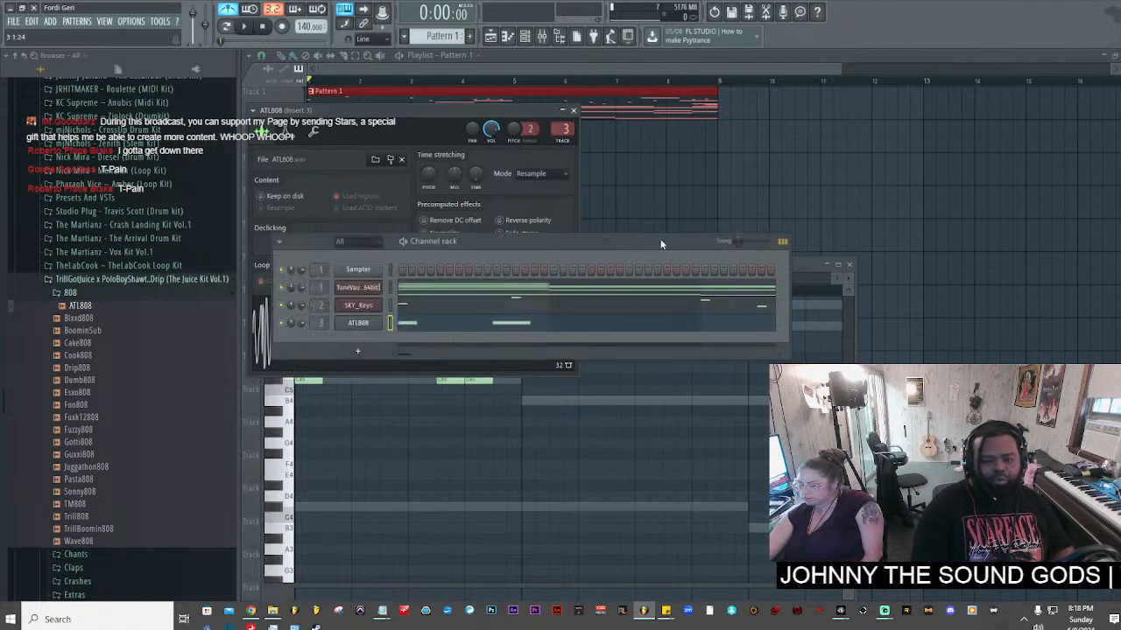
left_click(463, 333)
scroll(491, 329, "down", 2)
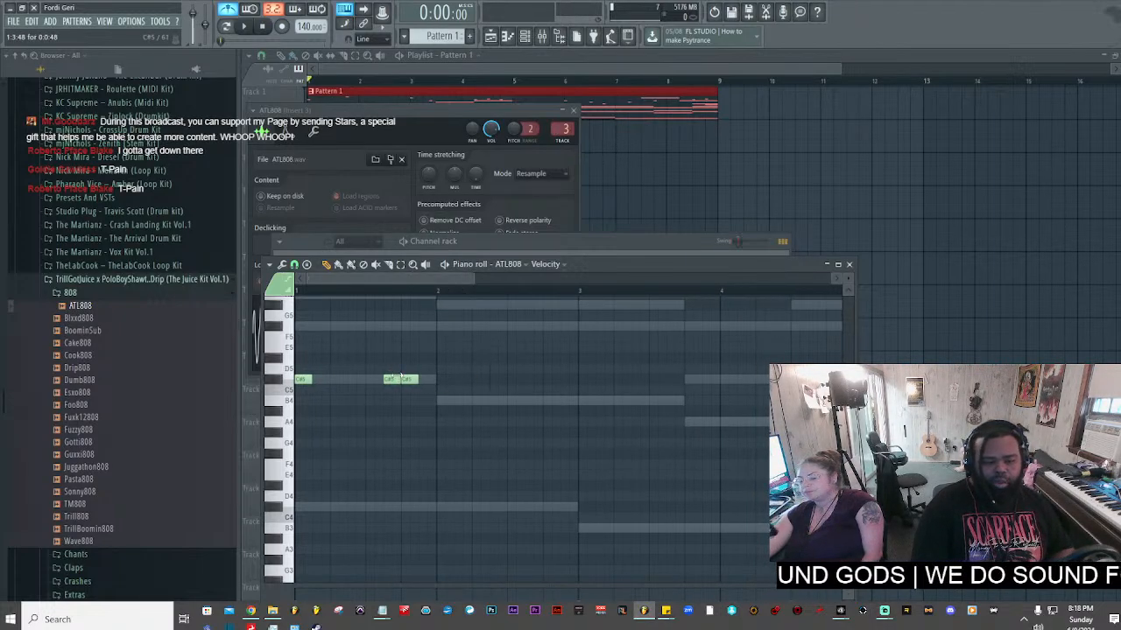
key("space")
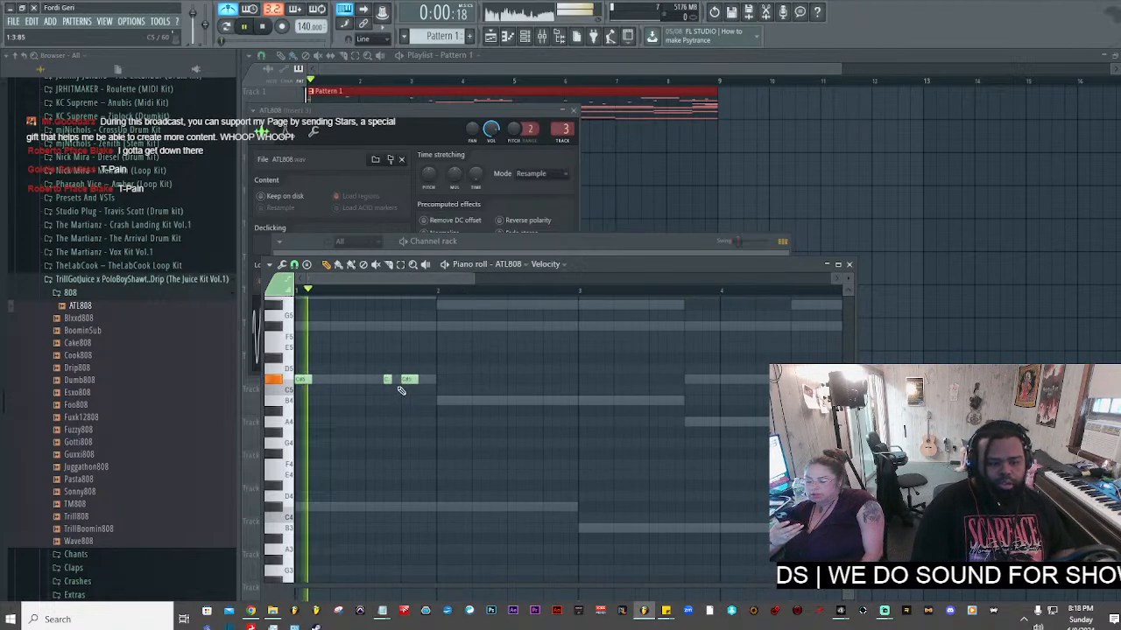
- Balance the mixer by raising insert 3, lowering insert 1 and setting insert 2 to about -6.4 dB
key("F9")
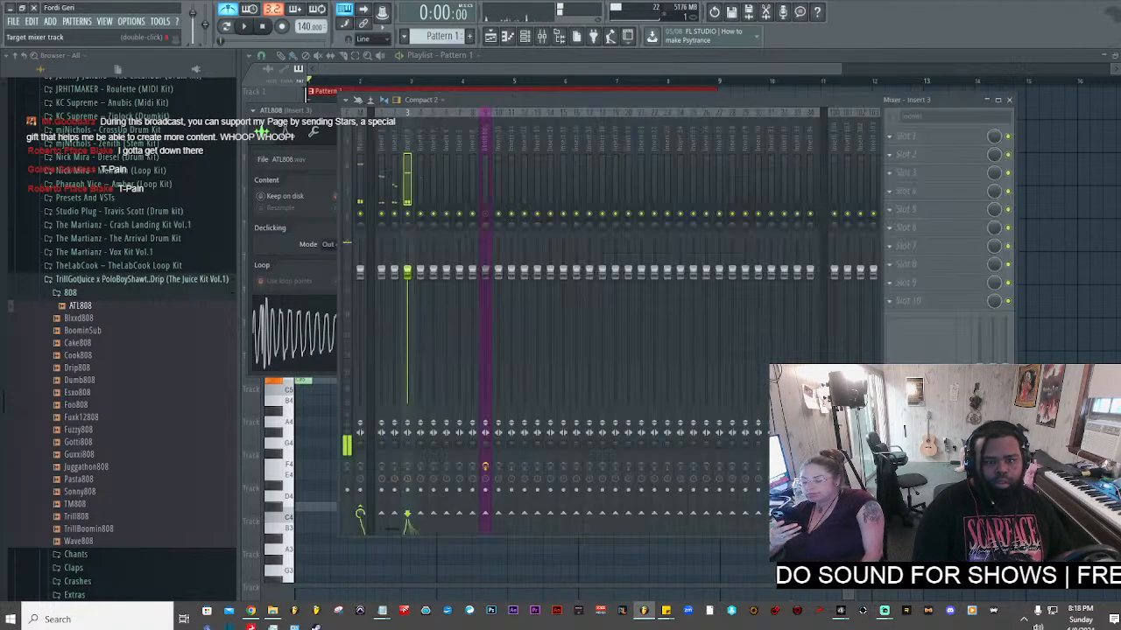
left_click_drag(381, 274, 395, 311)
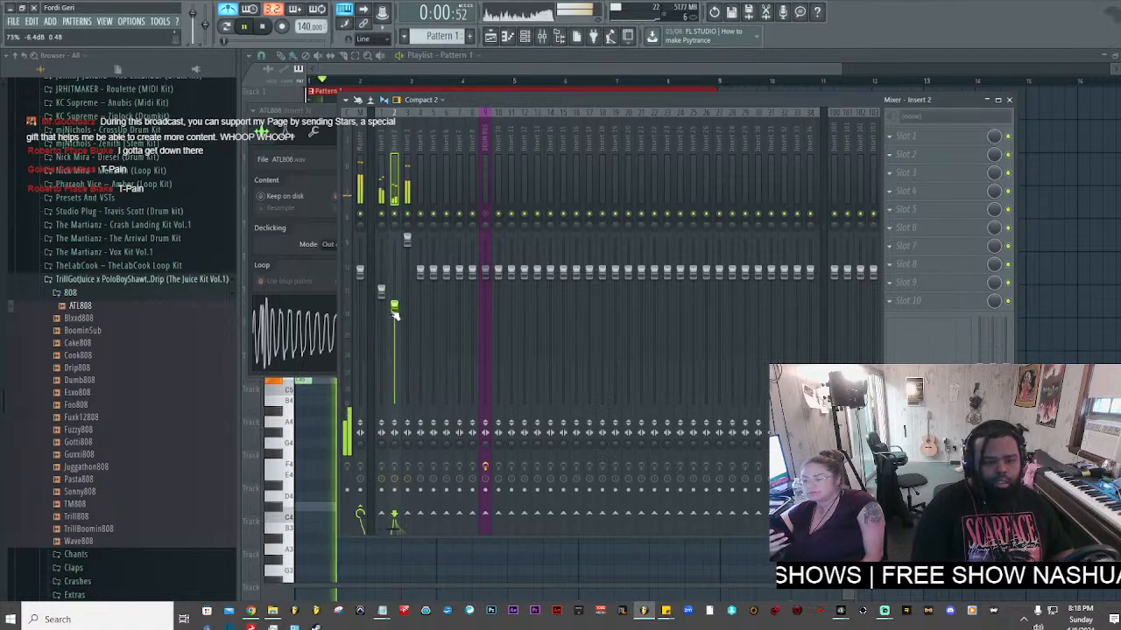
left_click_drag(331, 129, 694, 282)
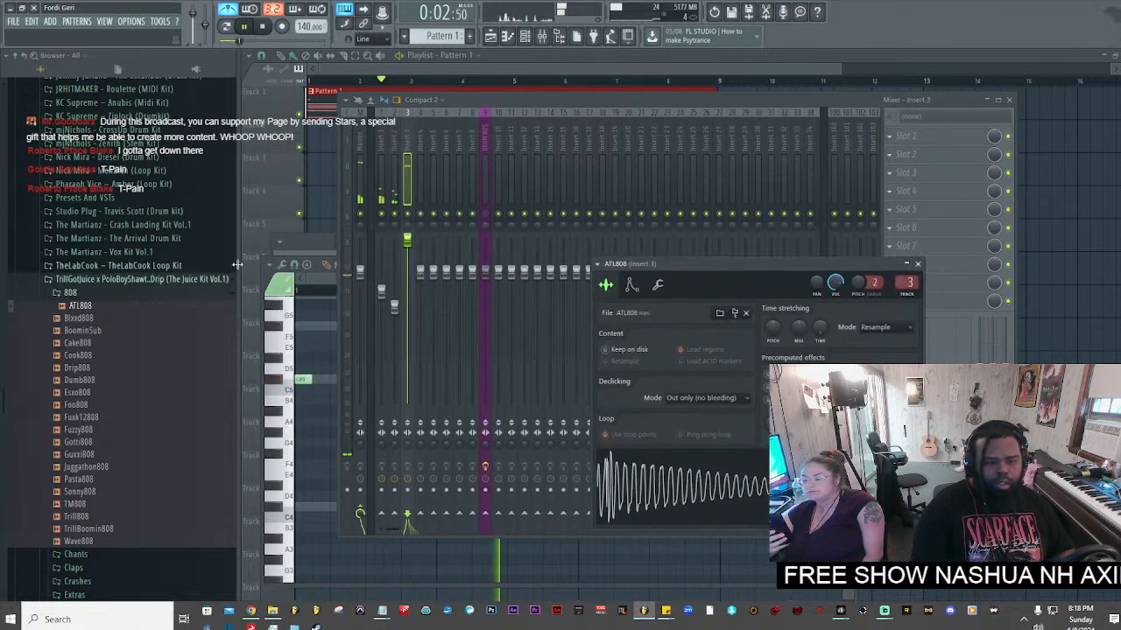
- Add two short B4 notes to bar 2 of the ATL808 part, on beat 2 and in the second half of beat 3
left_click(317, 265)
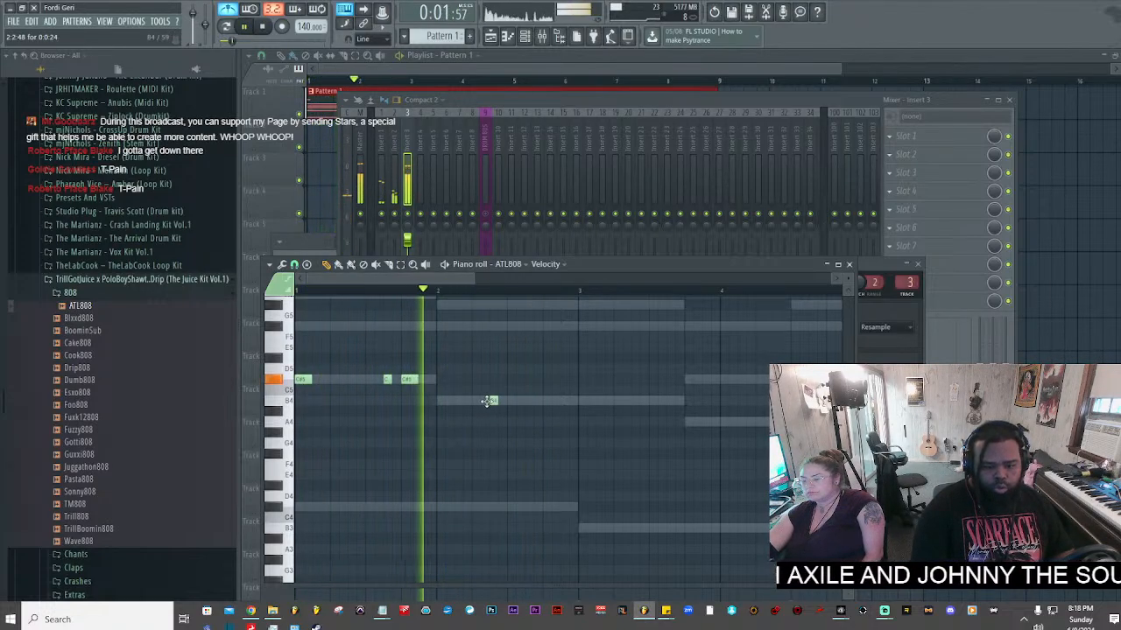
left_click_drag(485, 401, 476, 402)
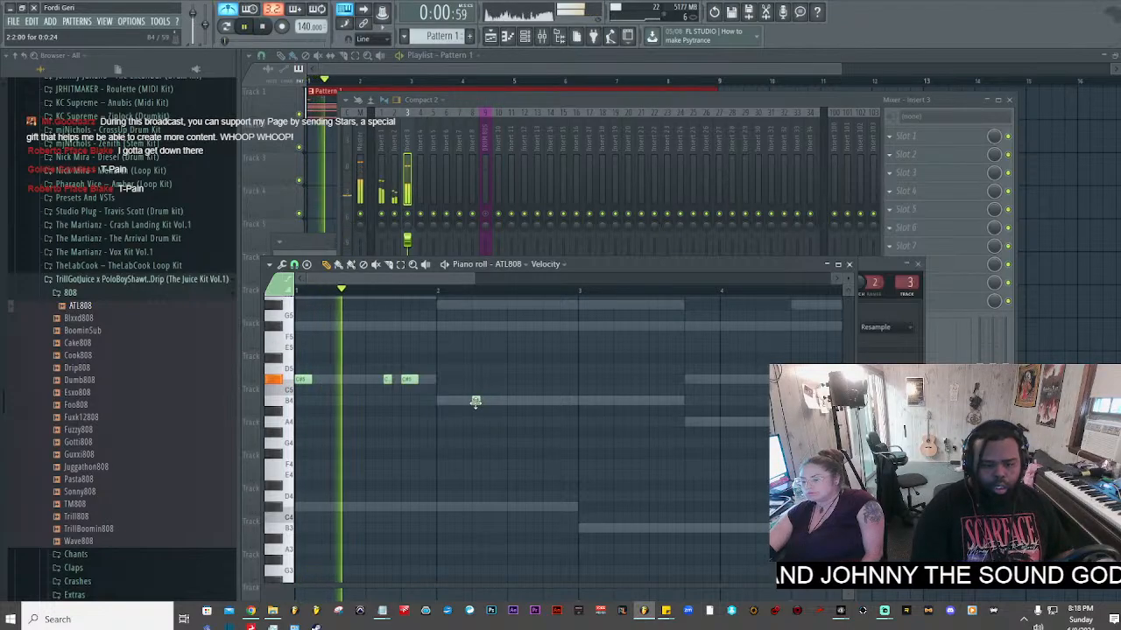
left_click(495, 401)
left_click_drag(497, 401, 513, 401)
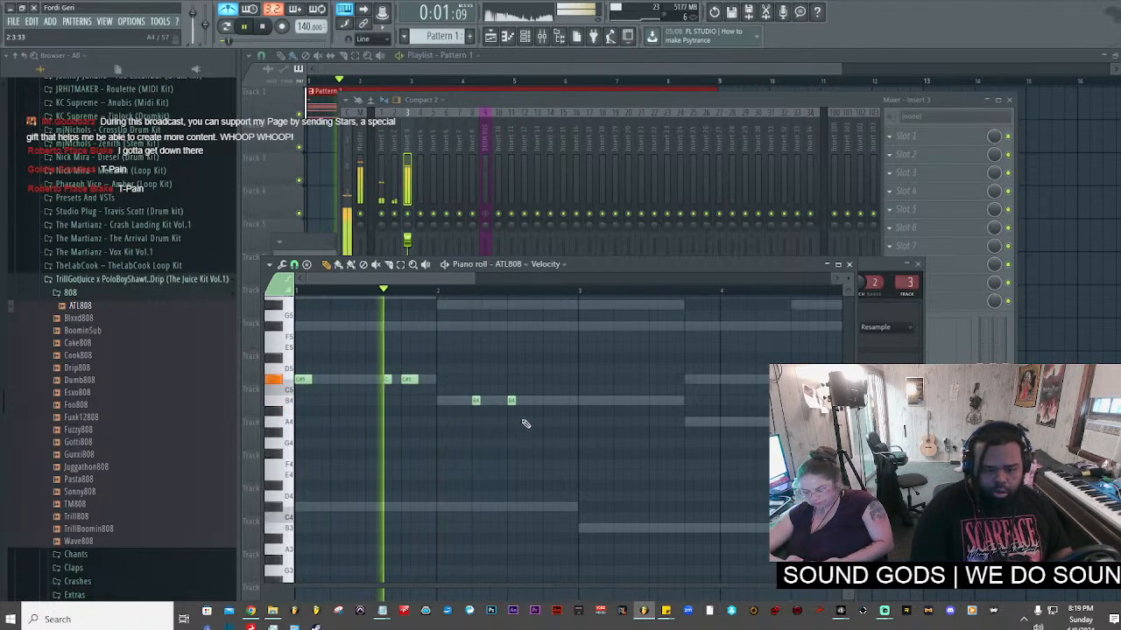
left_click_drag(545, 278, 552, 307)
right_click(454, 401)
left_click(473, 401)
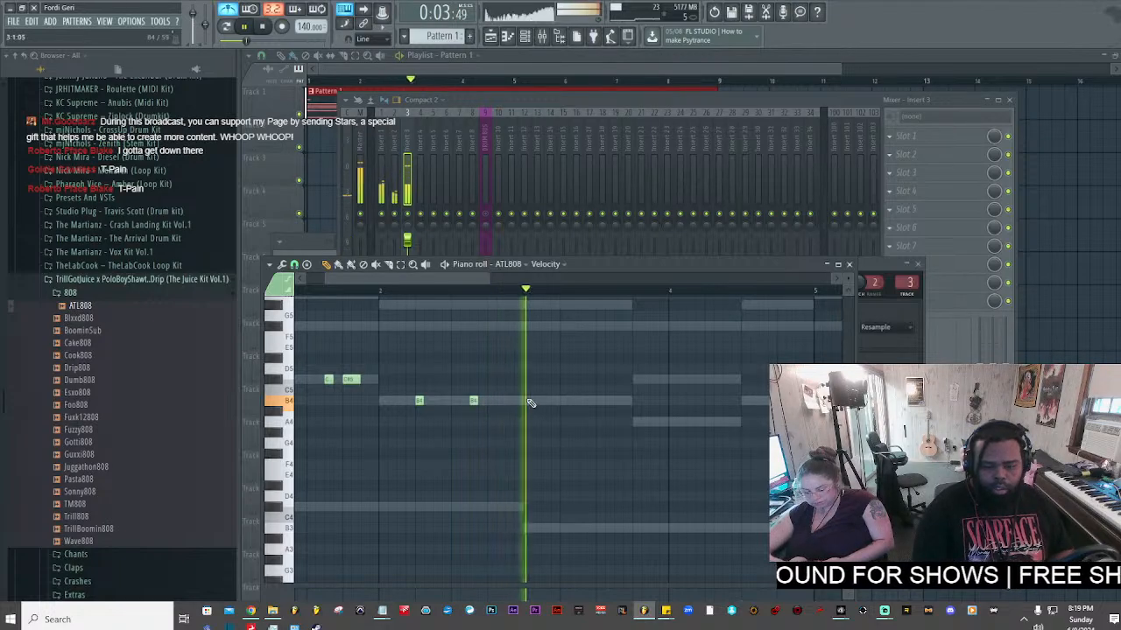
- Add three short B4 notes to bar 3 of the ATL808 part, in the second halves of beats 1, 2 and 3
key("space")
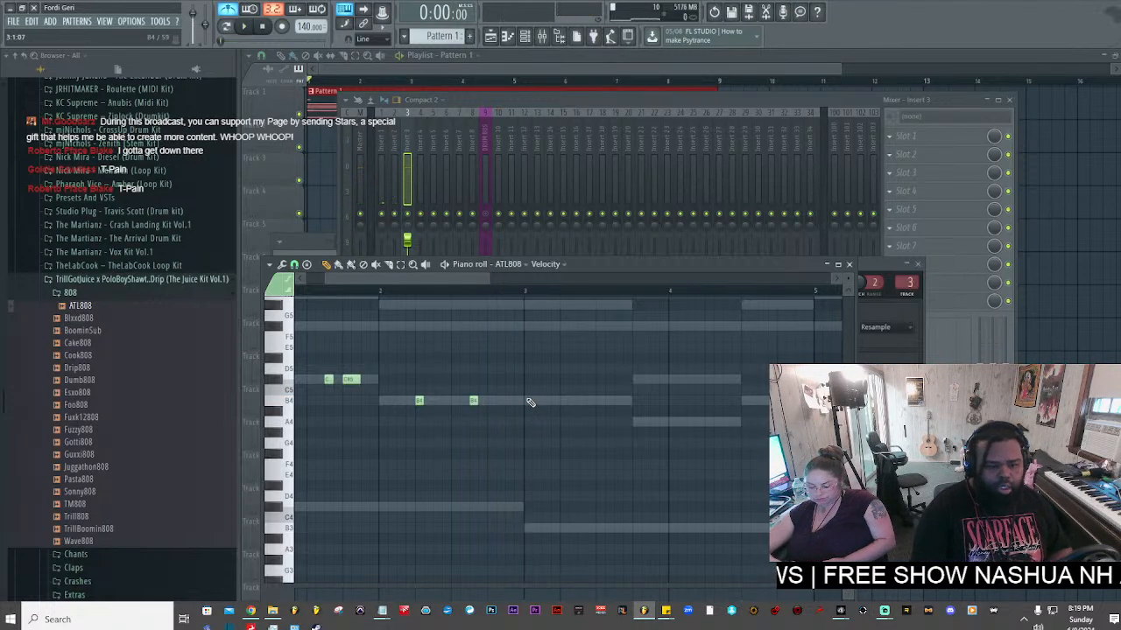
key("space")
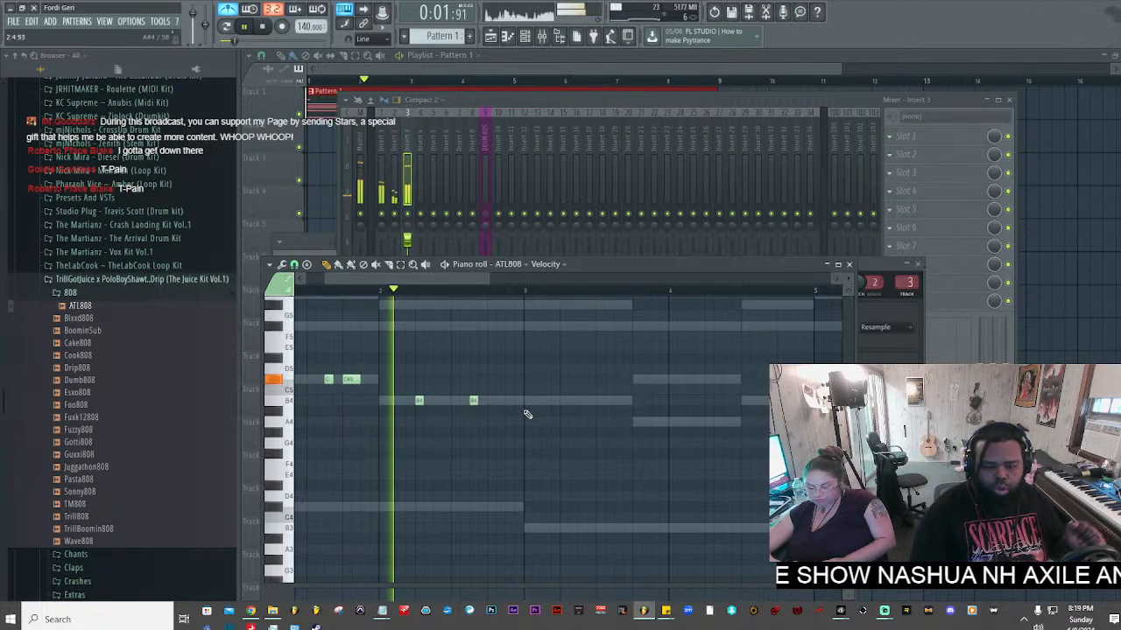
left_click(544, 401)
left_click(582, 401)
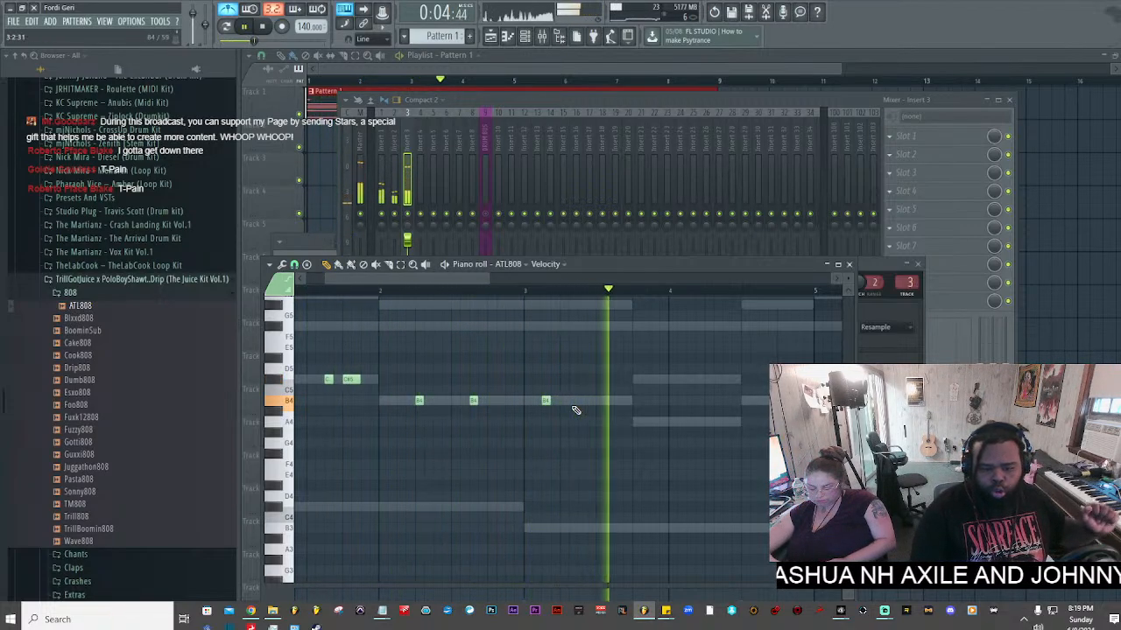
left_click(618, 400)
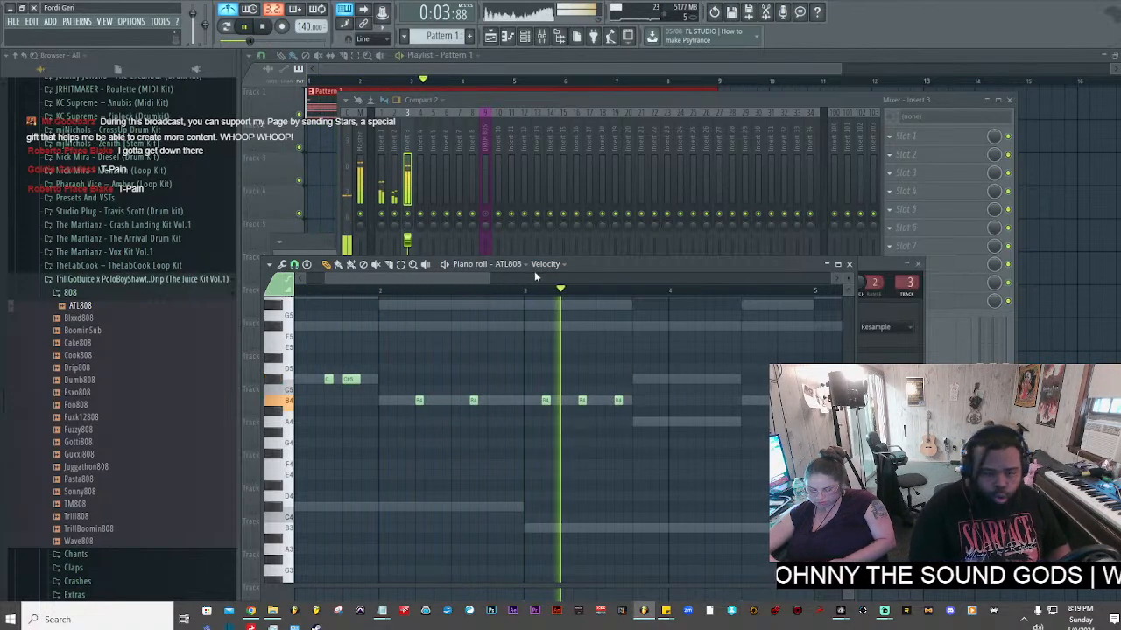
- Try a short C#5 note at two different positions in bar 4 of the ATL808 part, playing the pattern for each
left_click(718, 380)
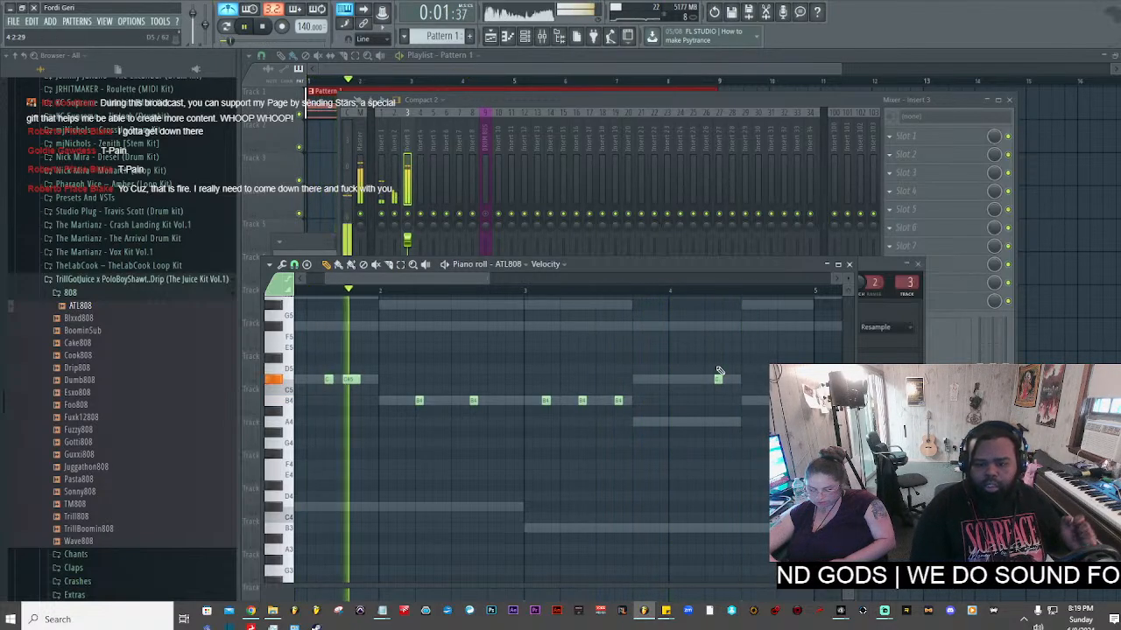
left_click_drag(458, 278, 490, 278)
left_click(442, 292)
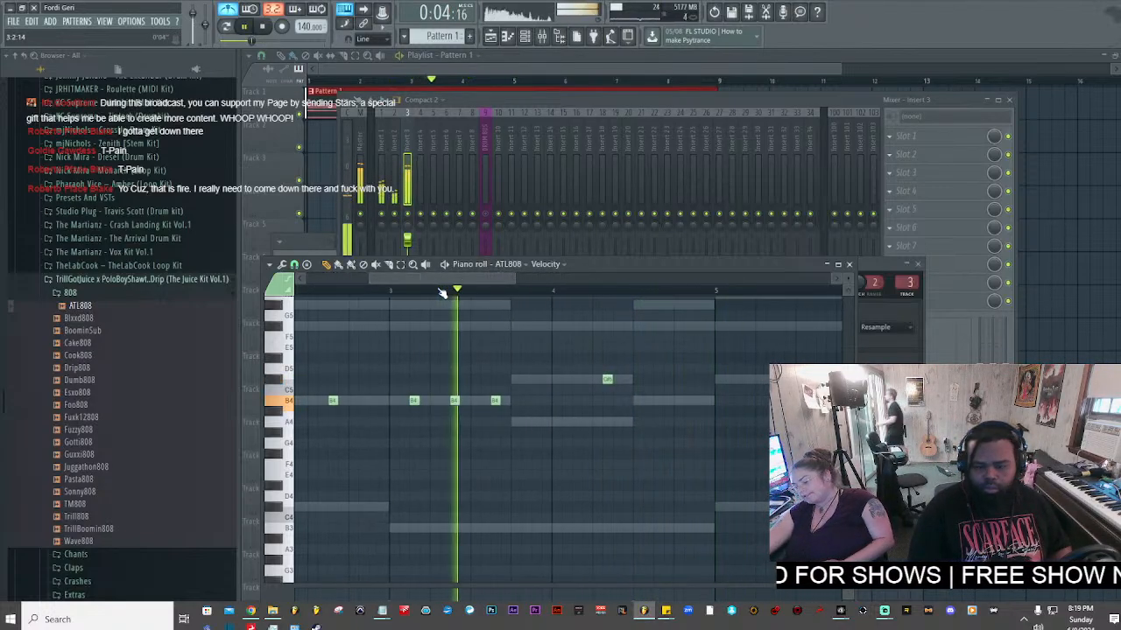
key("space")
right_click(612, 379)
key("space")
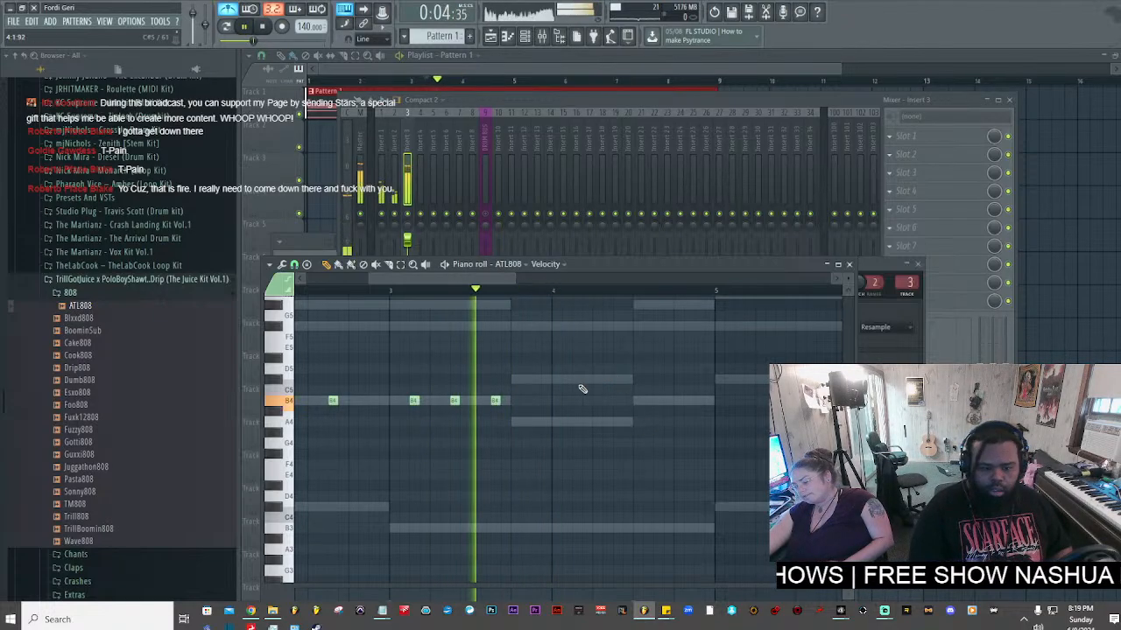
key("space")
left_click(577, 382)
key("space")
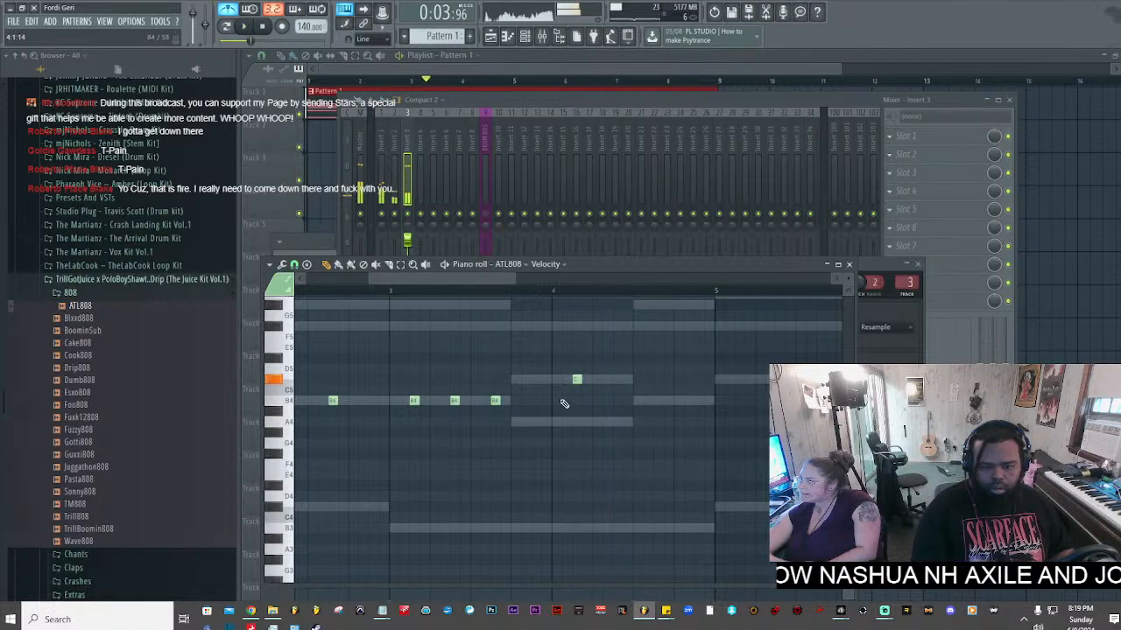
key("space")
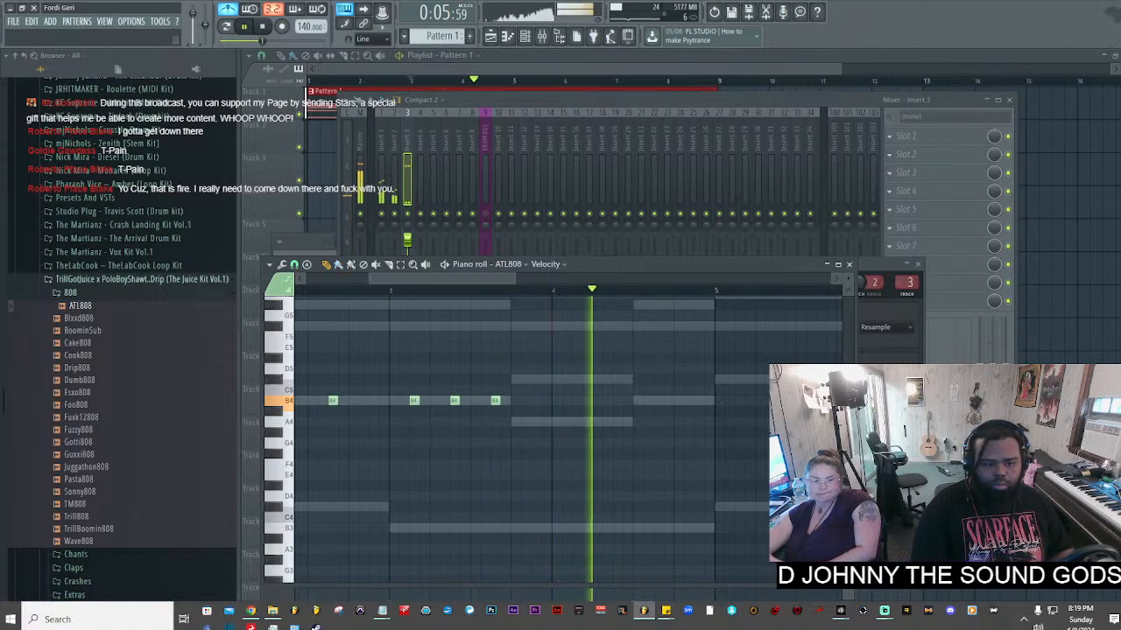
scroll(341, 278, "down", 2)
key("space")
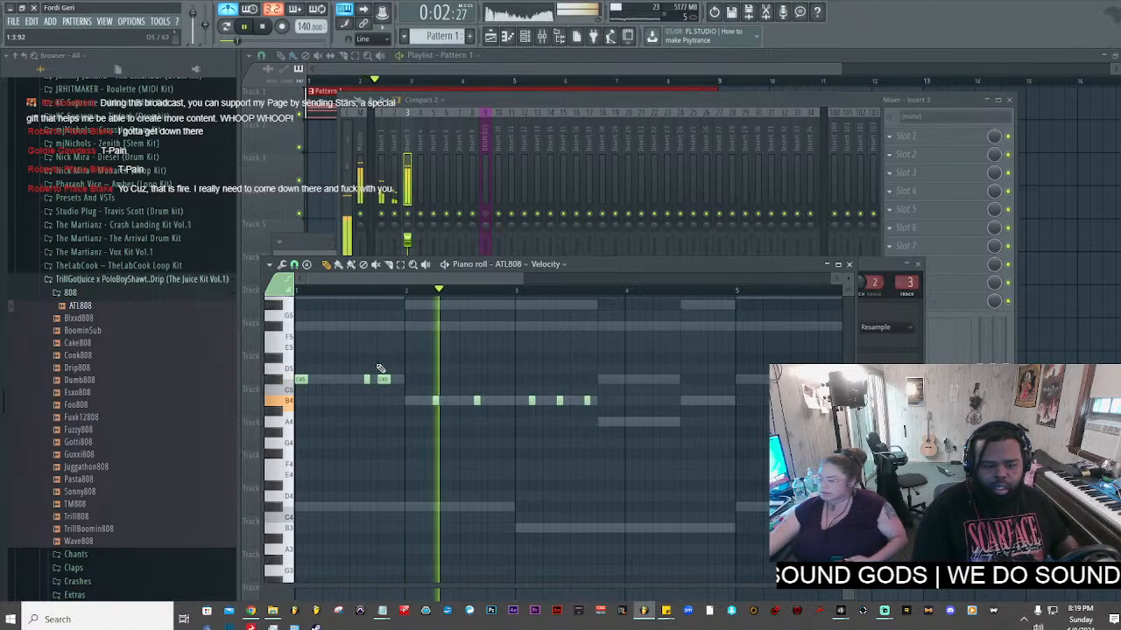
- Move the first A4 note in bar 4 of the ATL808 part earlier, to the second half of beat 1
scroll(481, 294, "up", 3)
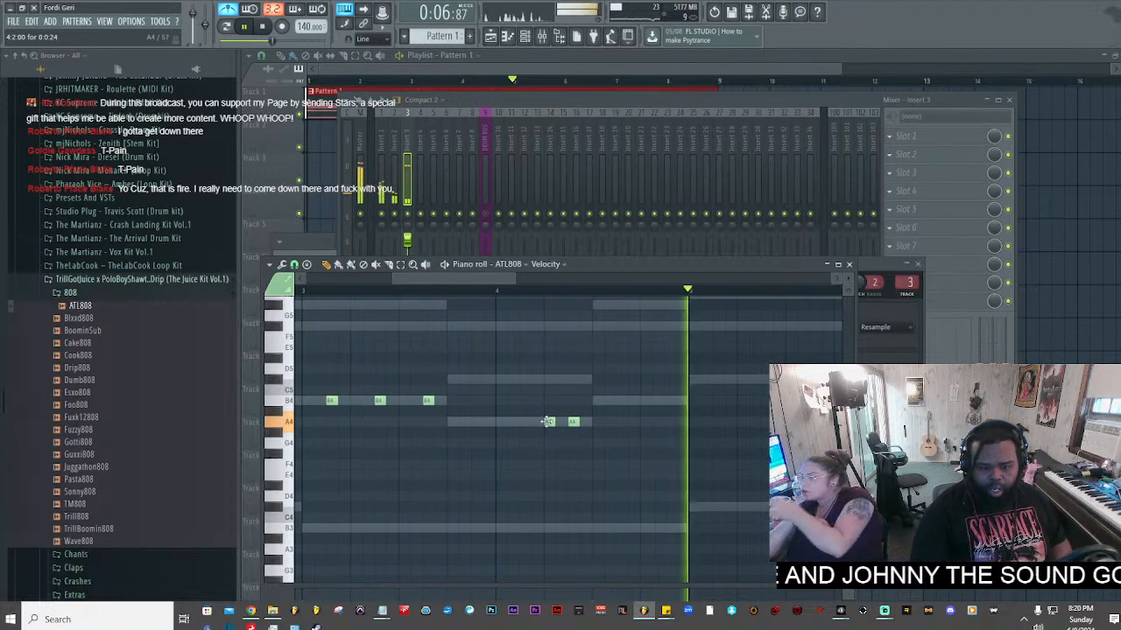
left_click_drag(549, 422, 513, 426)
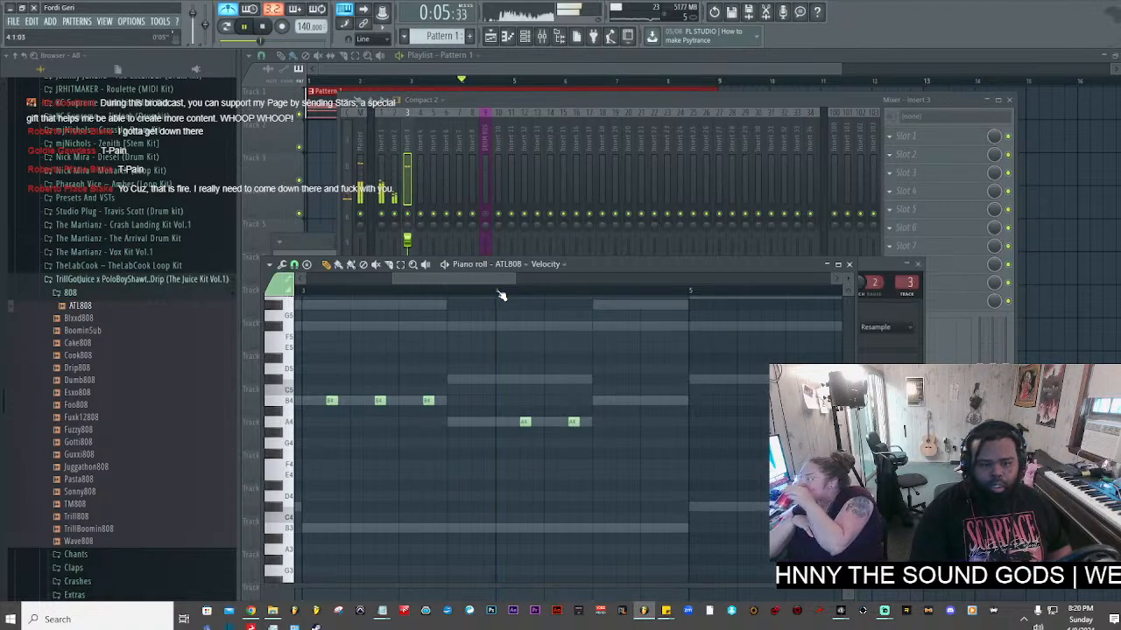
key("space")
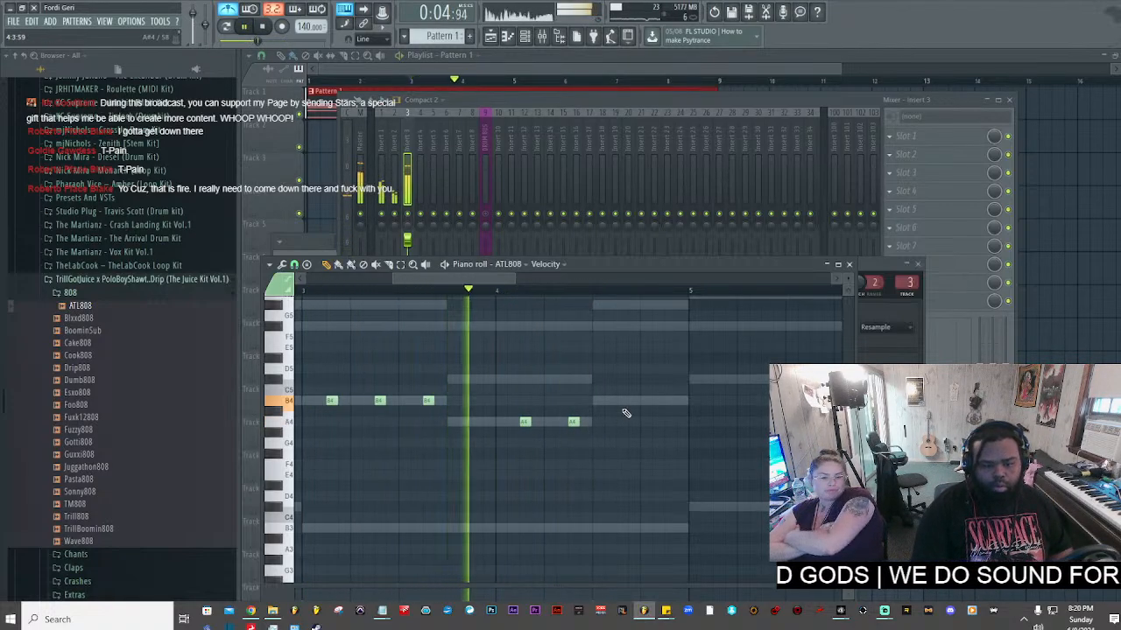
- Add a short B4 note in the second half of bar 4's beat 3 and raise the bar's two A4 notes to C#5
left_click(621, 422)
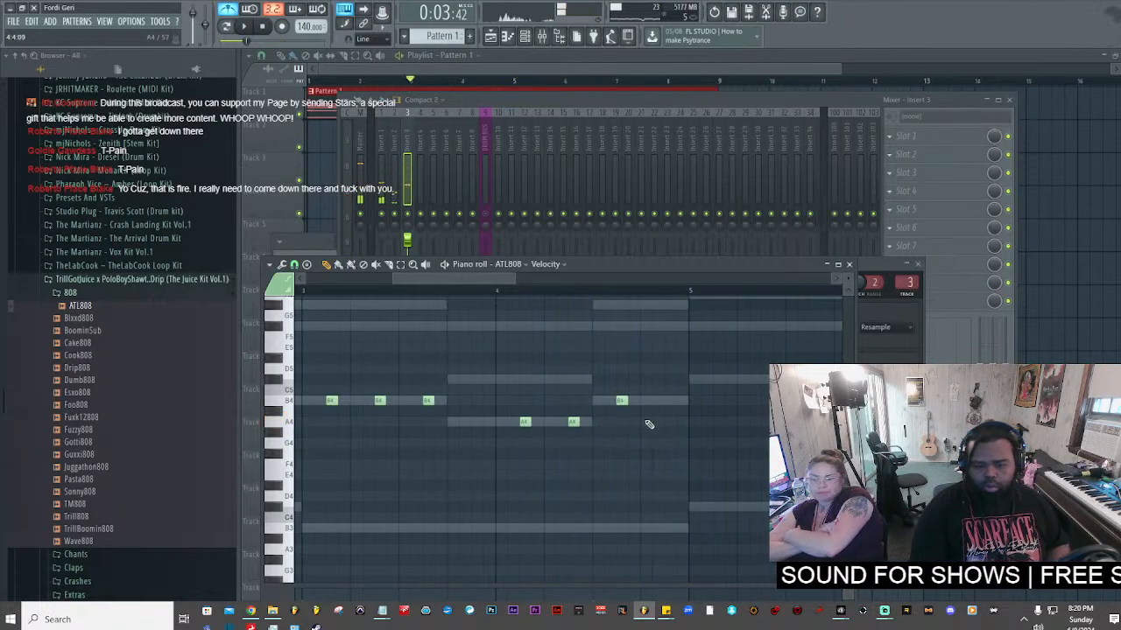
key("space")
left_click(669, 401)
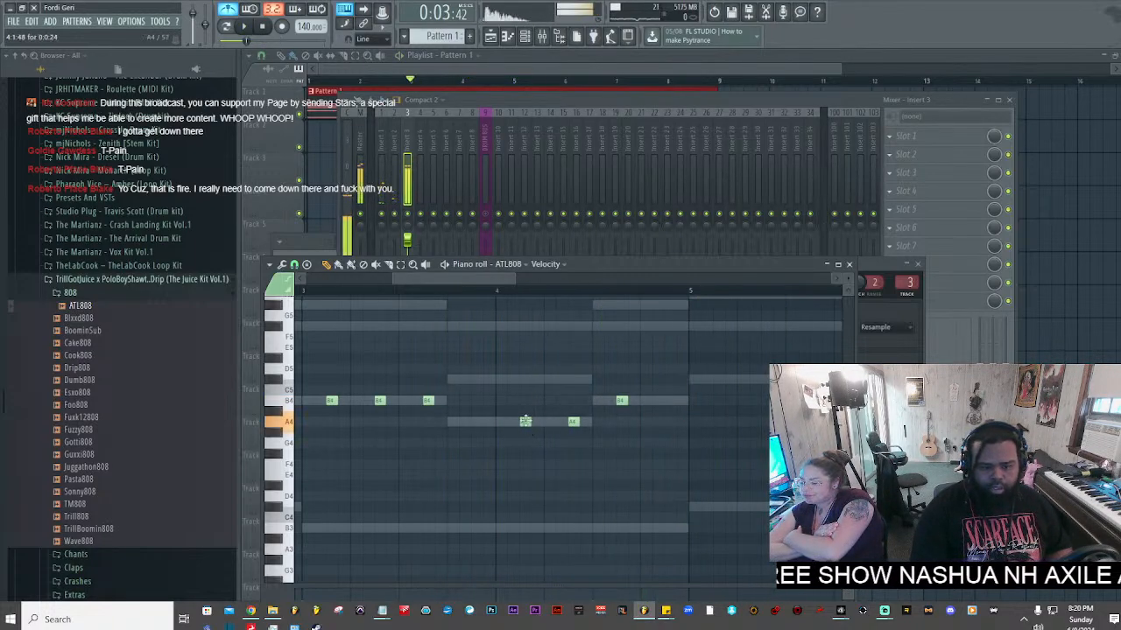
key("space")
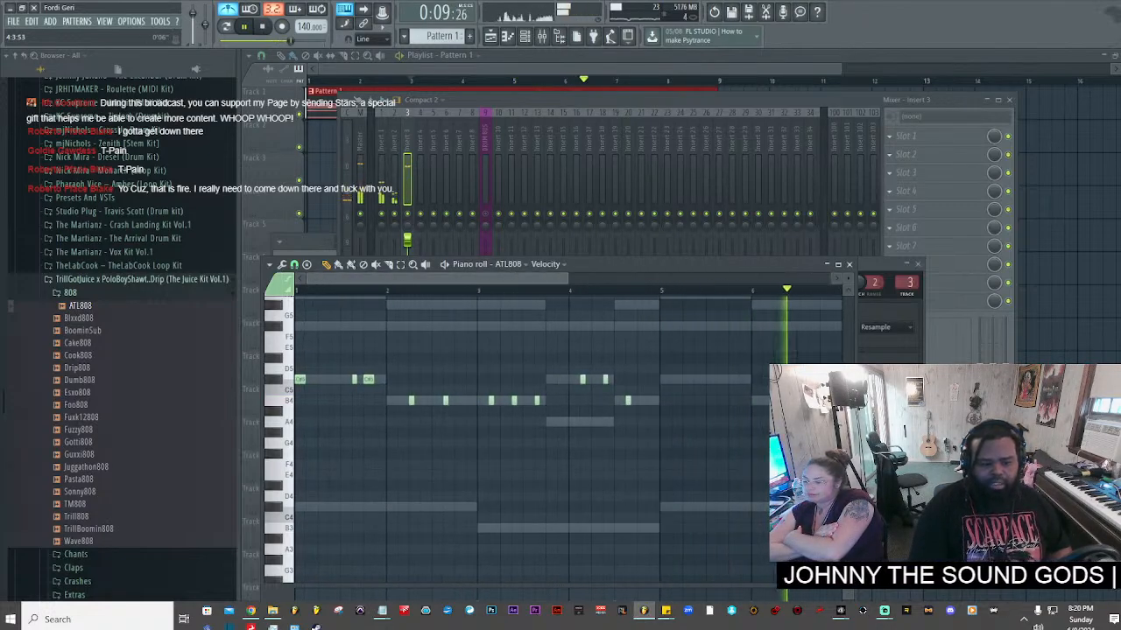
- Select all notes in bars 1 to 4 of the ATL808 part and duplicate them into bars 5 to 8
key("space")
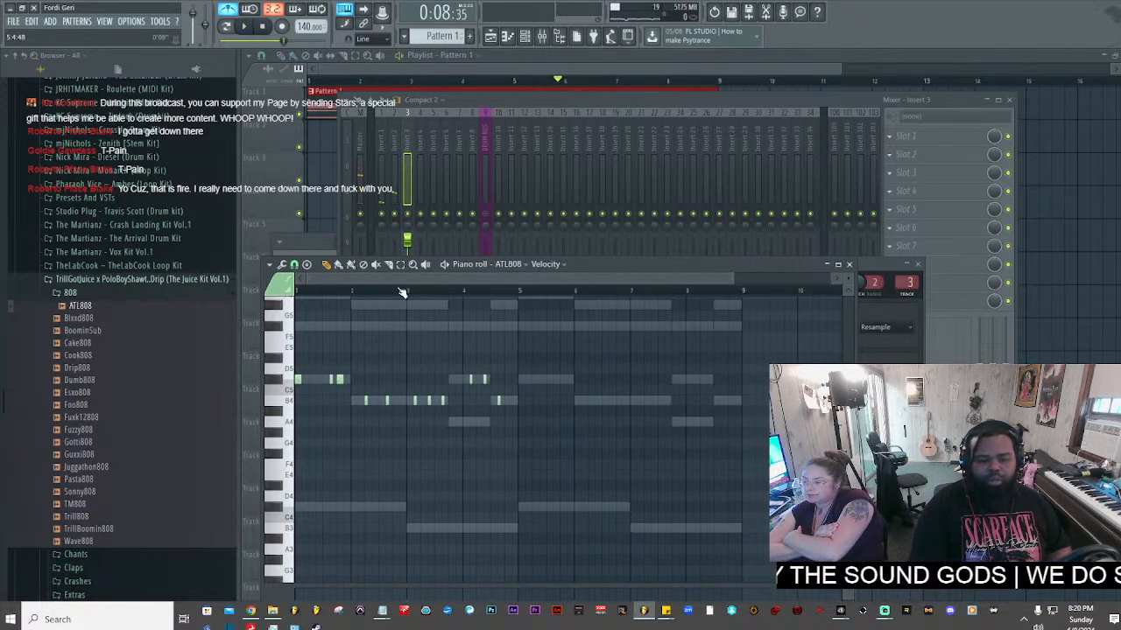
key("space")
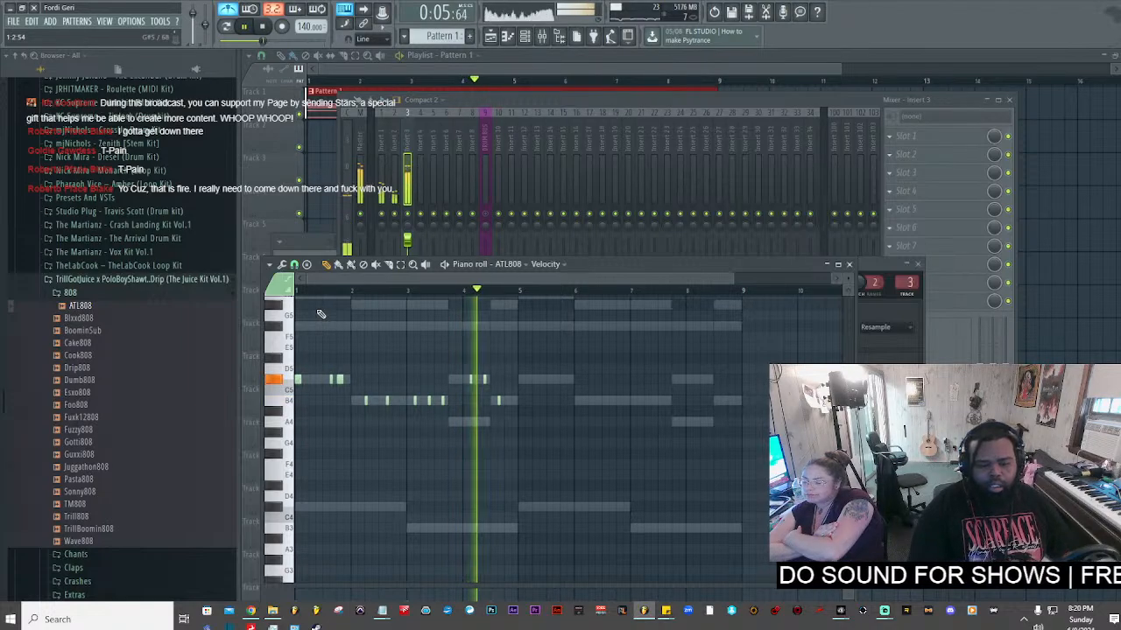
key("space")
left_click(400, 264)
left_click_drag(578, 470, 294, 362)
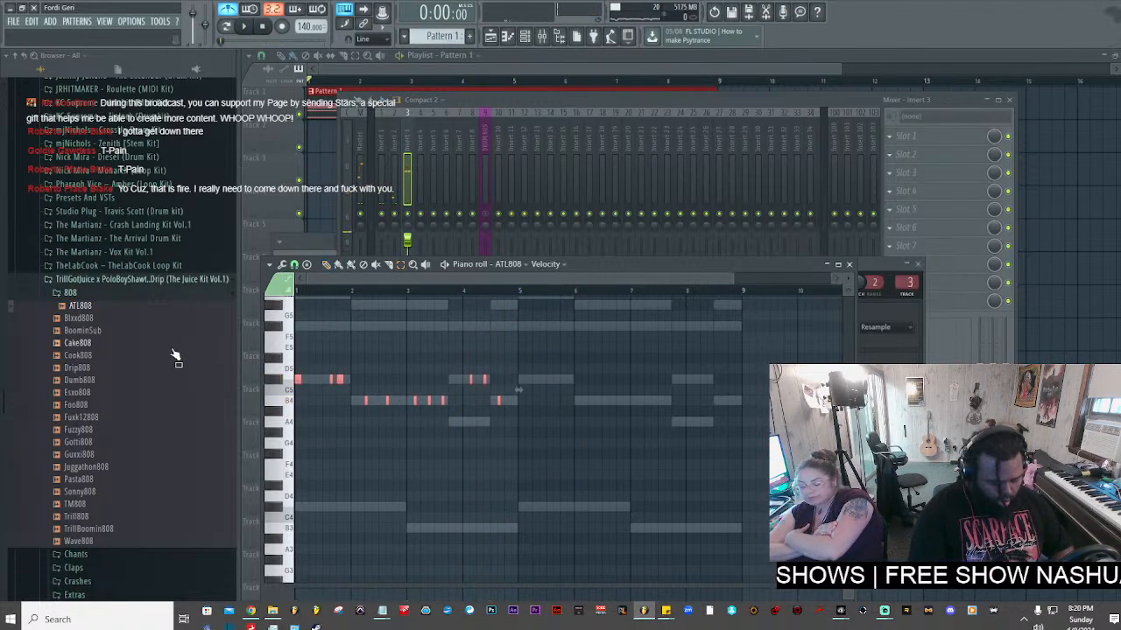
scroll(454, 288, "up", 4)
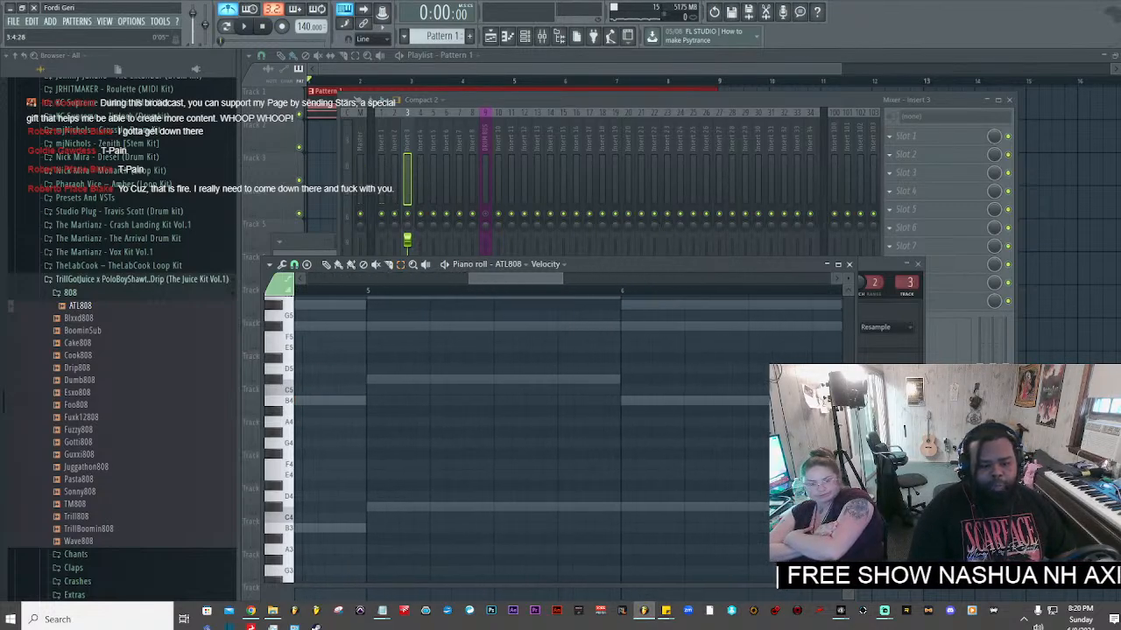
scroll(569, 289, "down", 1)
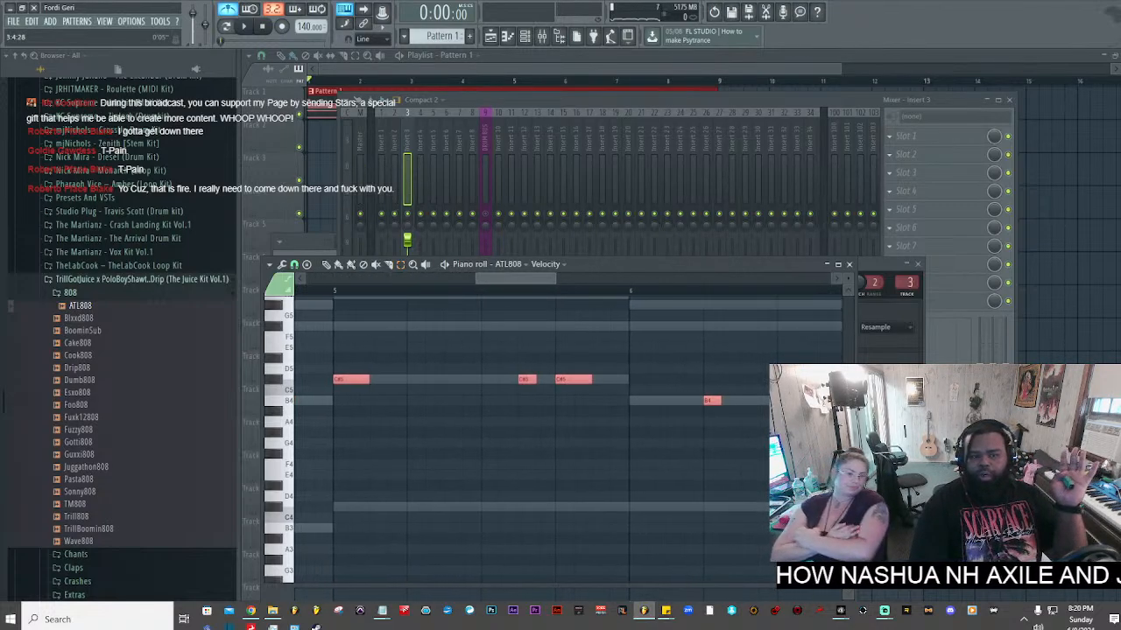
scroll(569, 289, "down", 6)
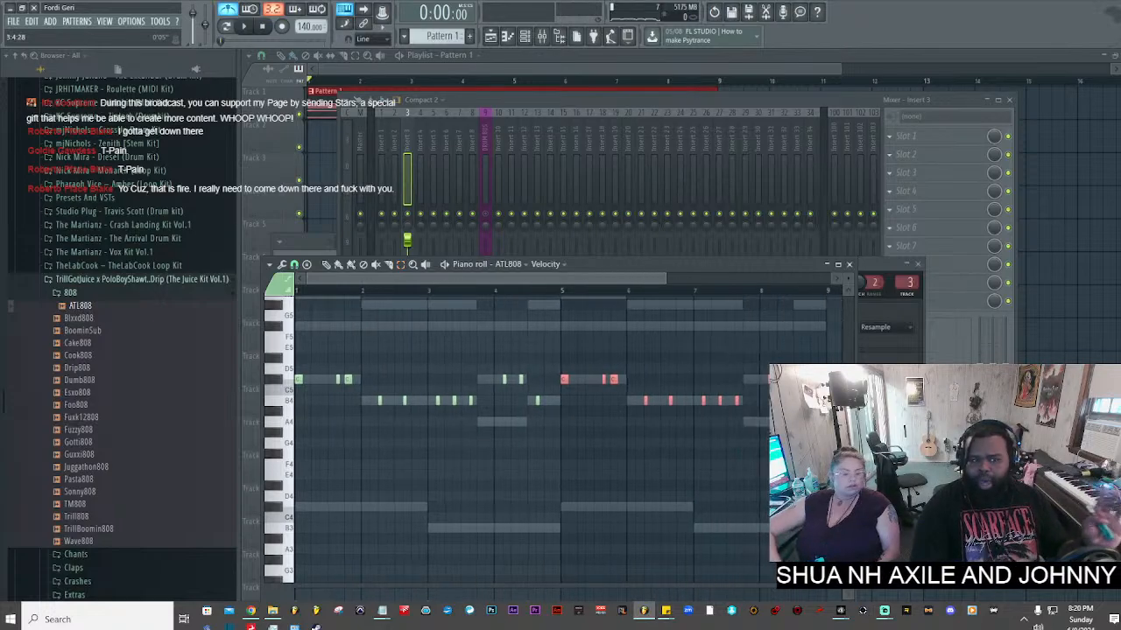
scroll(453, 286, "down", 2)
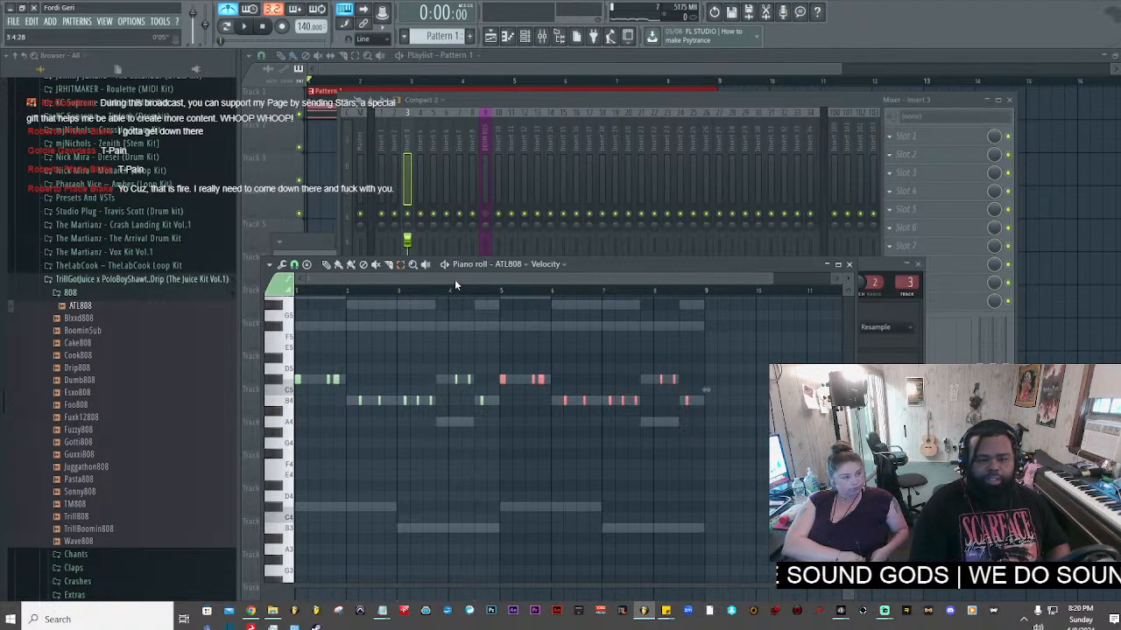
- Play the full eight-bar ATL808 part and check the duplicated notes against the ghost notes of the other channels
key("space")
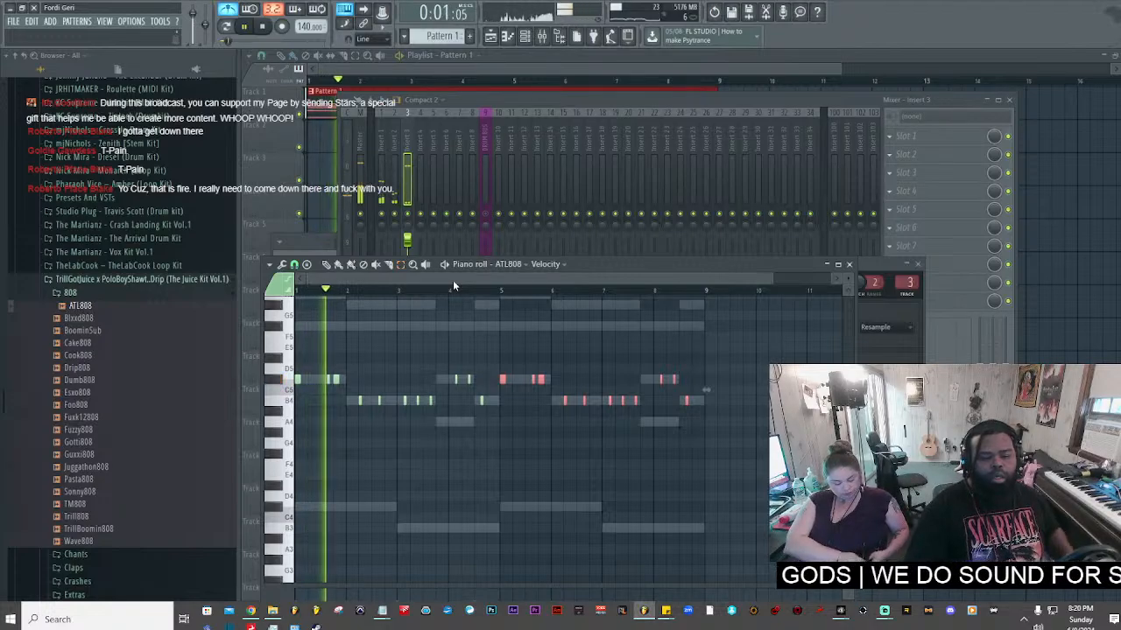
scroll(441, 286, "up", 5)
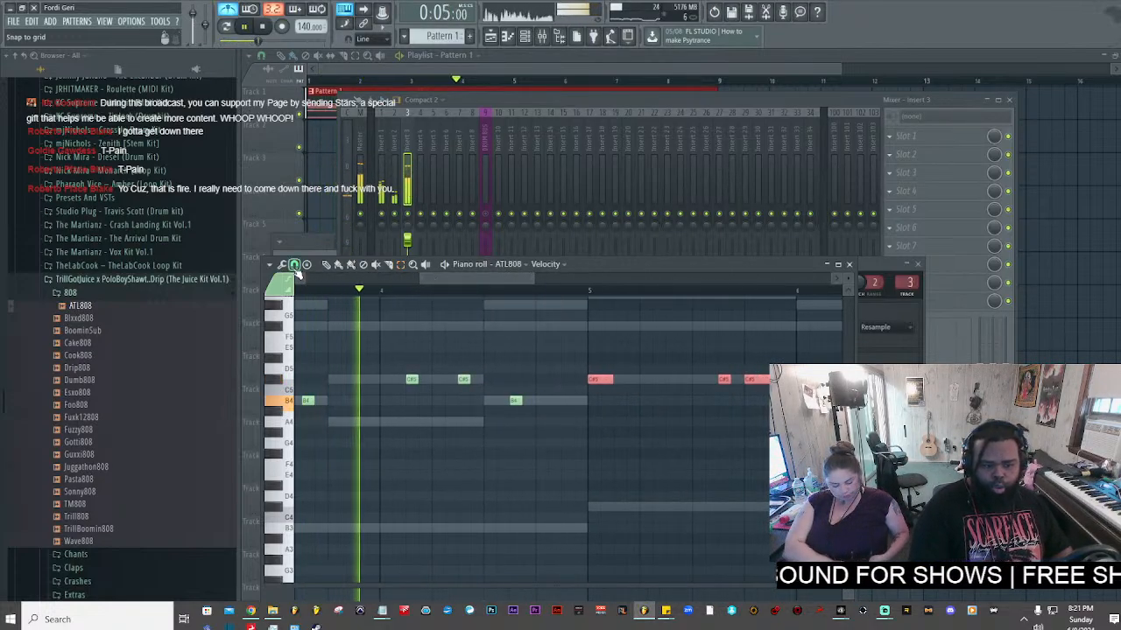
left_click(294, 265)
left_click(304, 403)
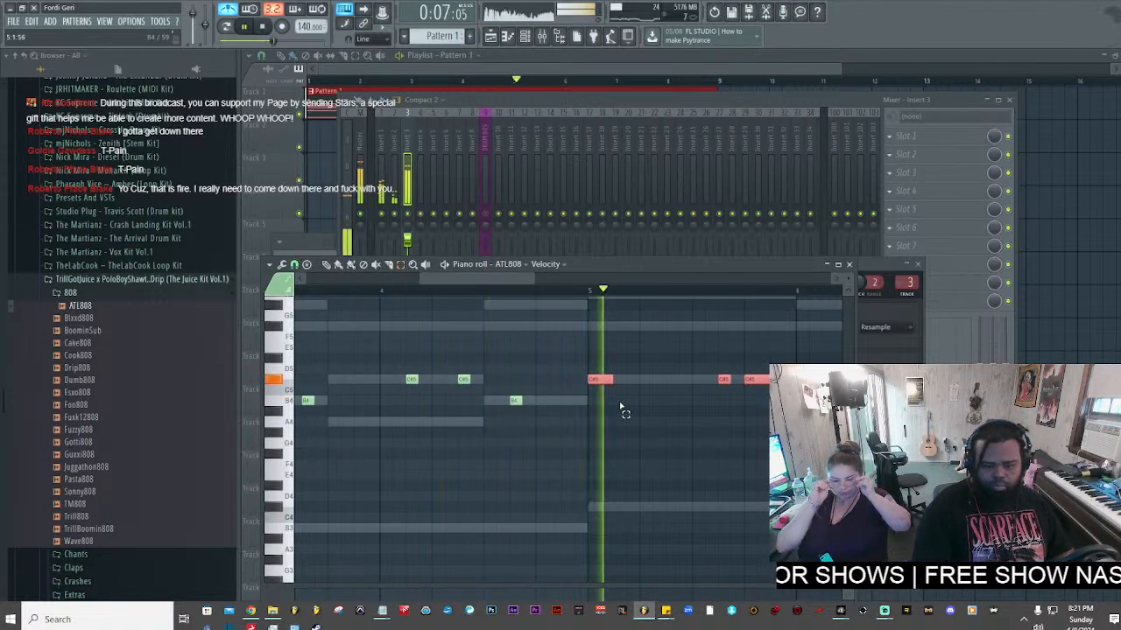
scroll(602, 287, "down", 4)
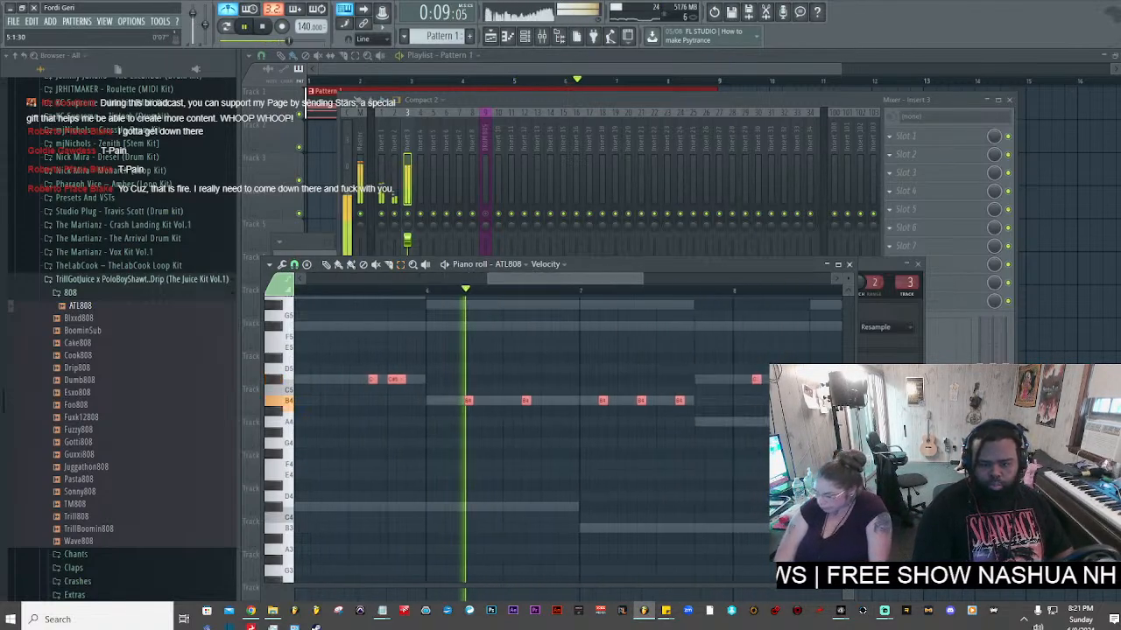
scroll(602, 287, "down", 5)
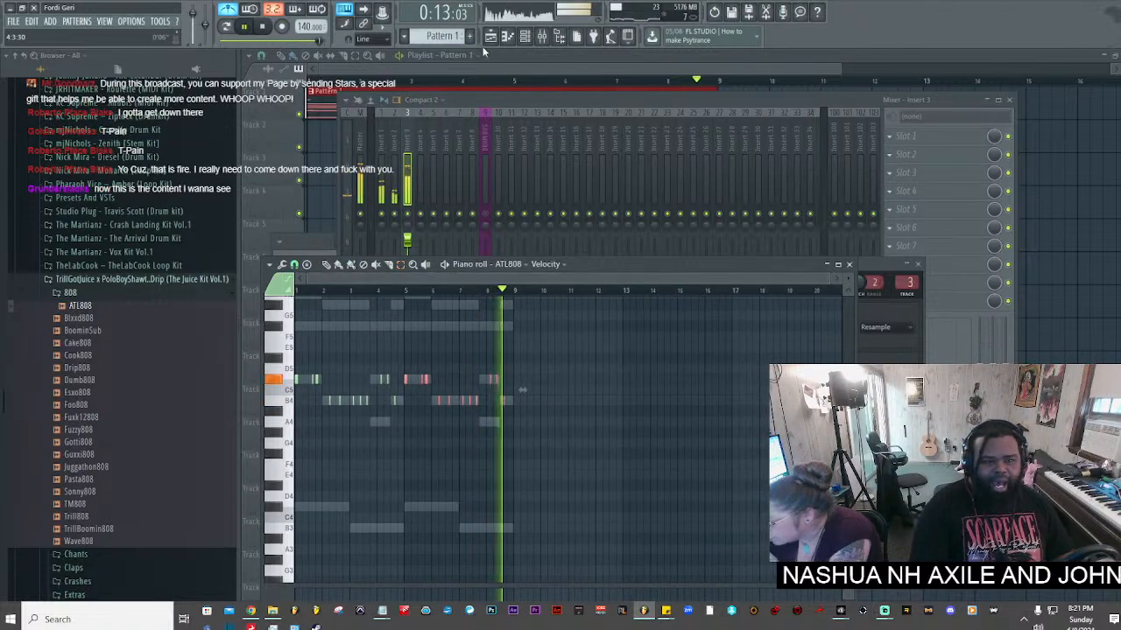
- Bring up the channel rack and audition PostoSnare and OttoSnare from the Juice Kit's Snares folder
left_click(526, 37)
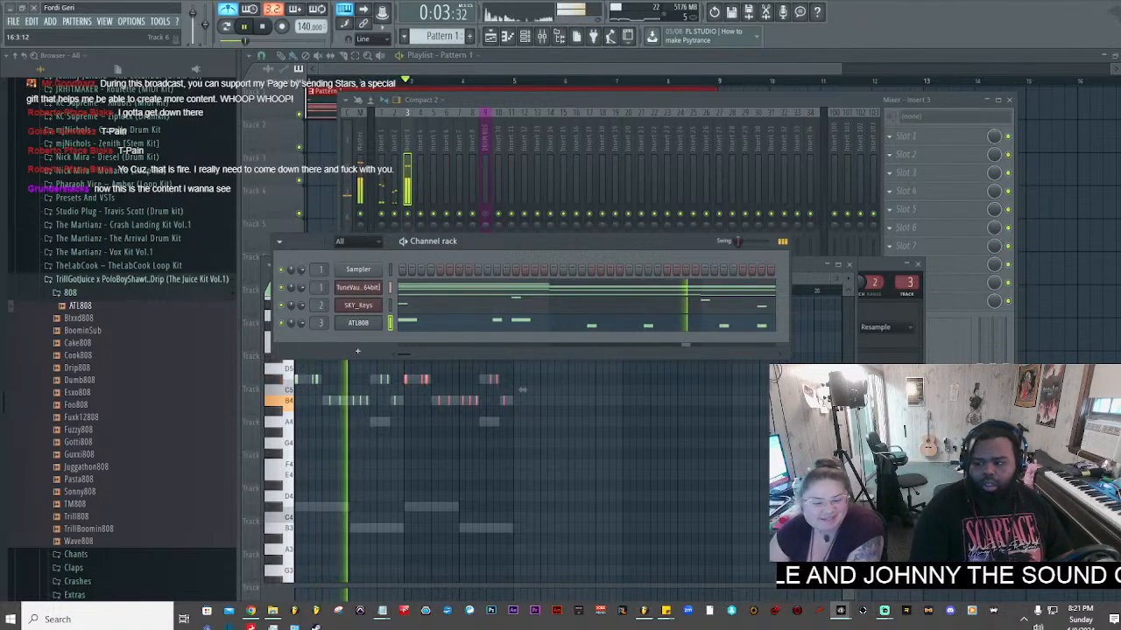
left_click(83, 294)
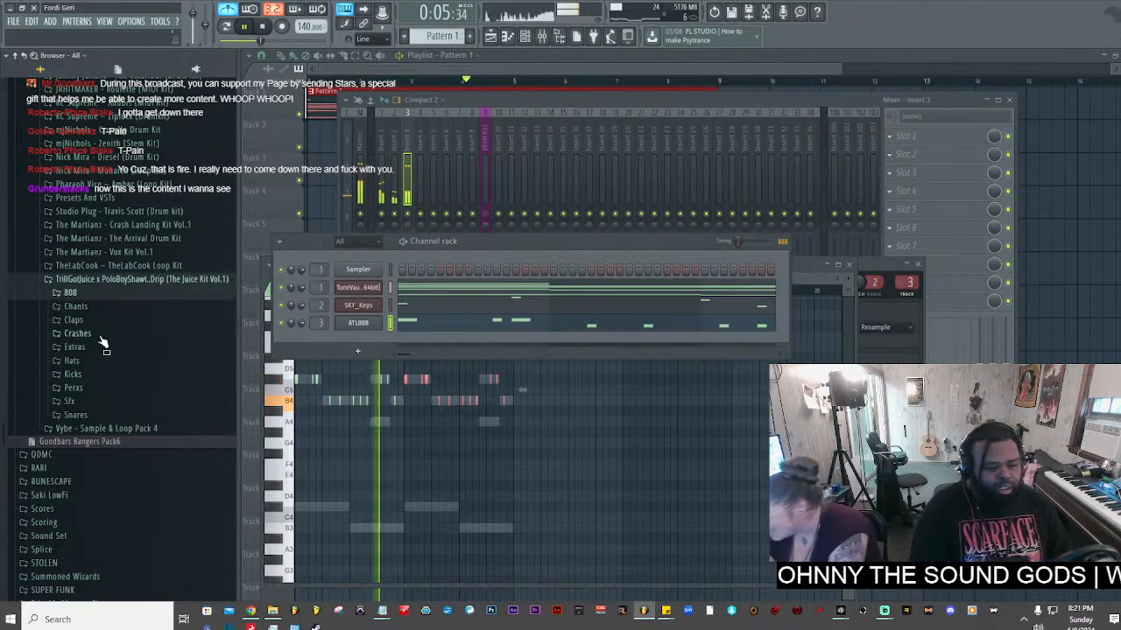
left_click(126, 418)
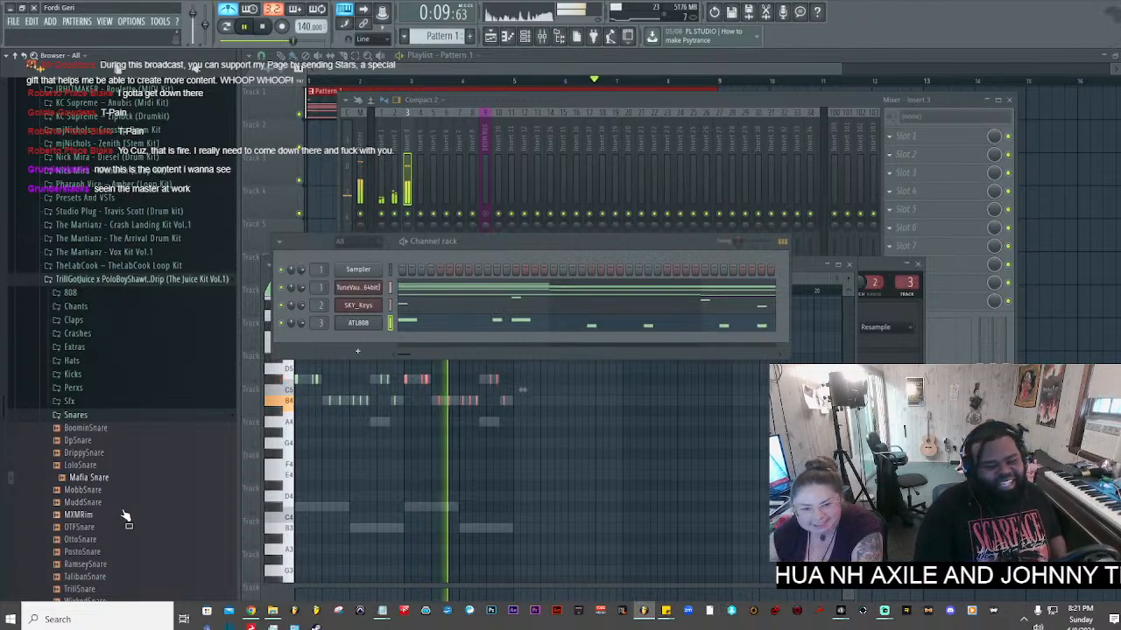
left_click(114, 556)
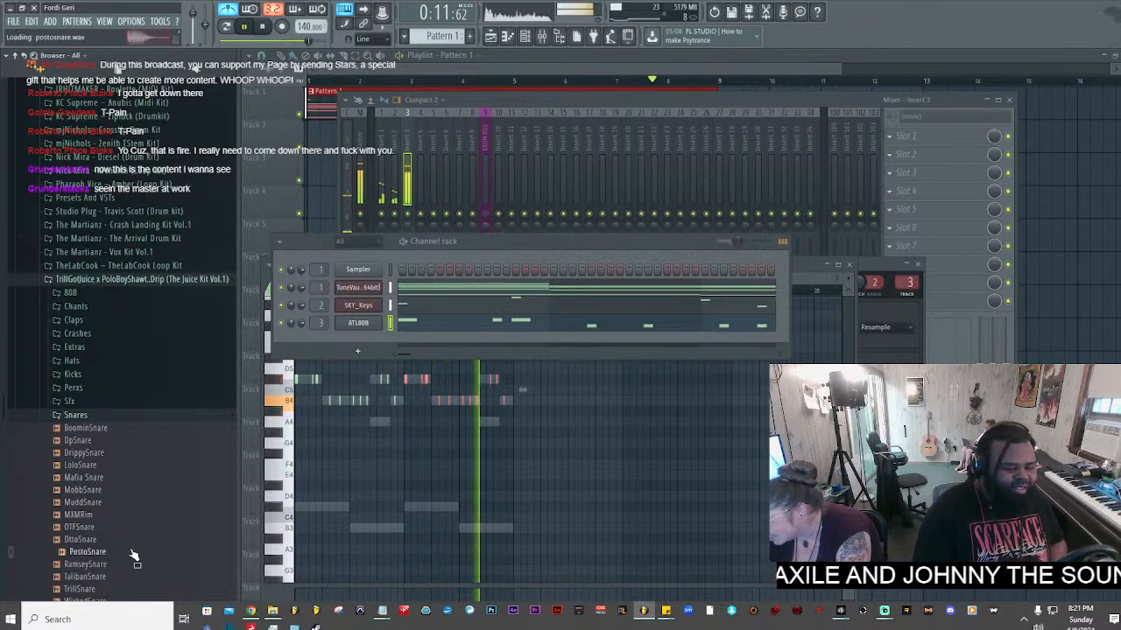
left_click(103, 540)
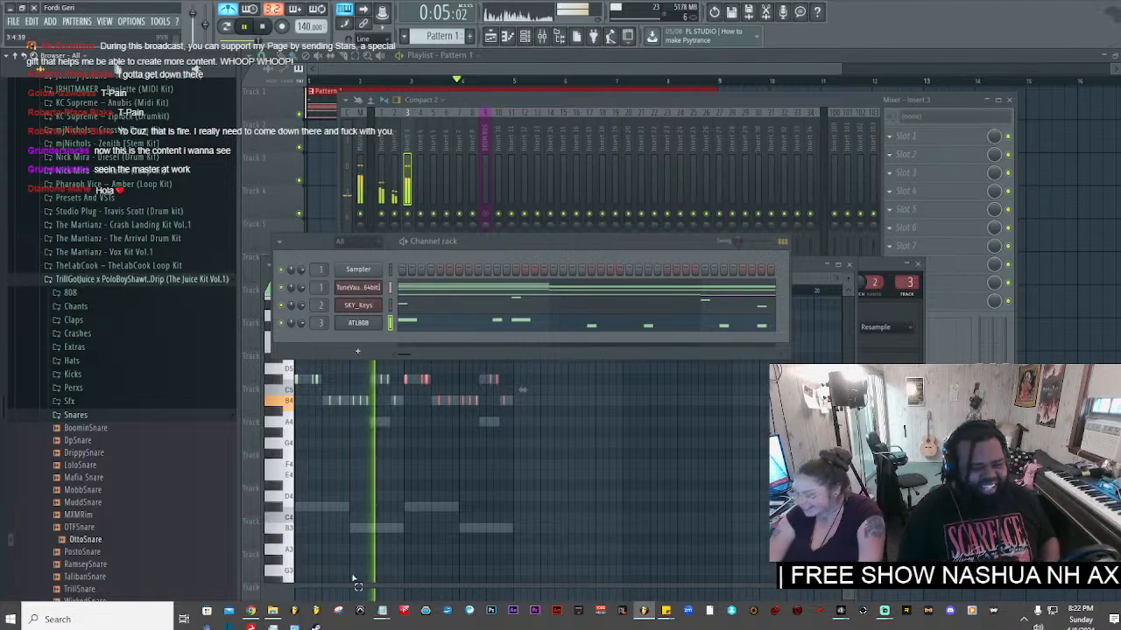
- Add OttoSnare to the channel rack as a new channel and switch to the empty Pattern 3
left_click_drag(98, 544, 321, 331)
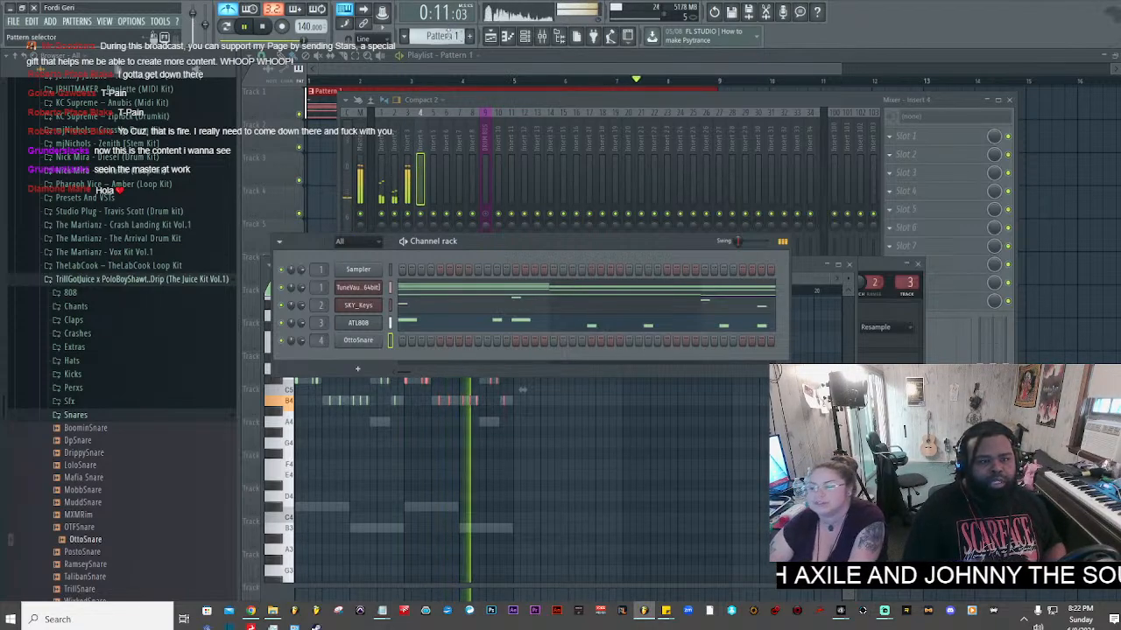
key("F4")
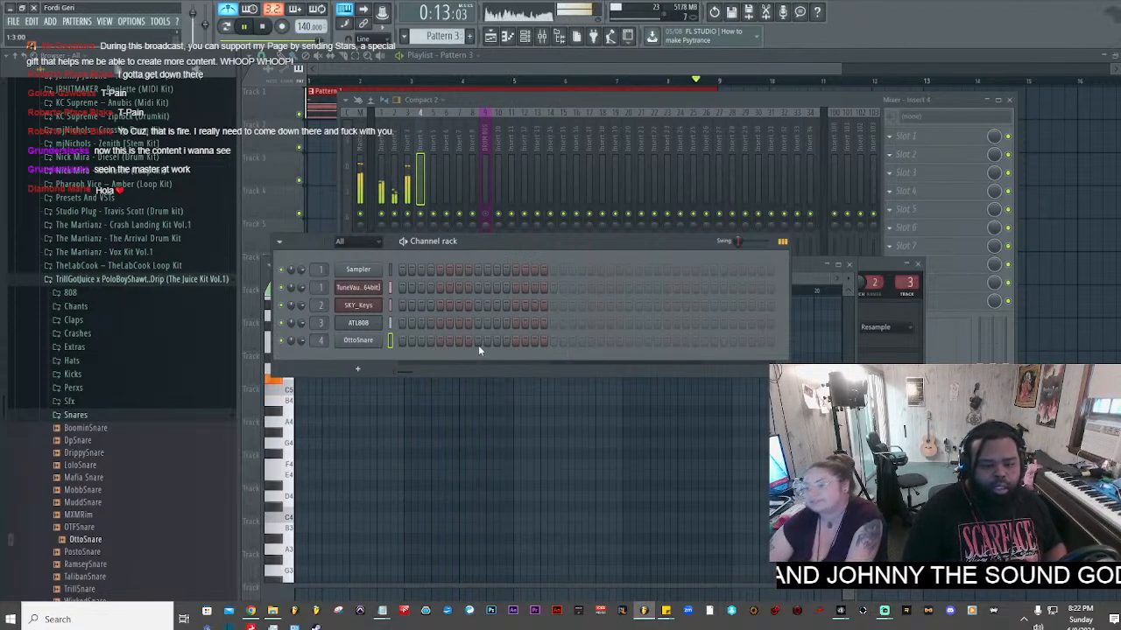
- Save the project in the Projects folder under the file name Live
key("ctrl+s")
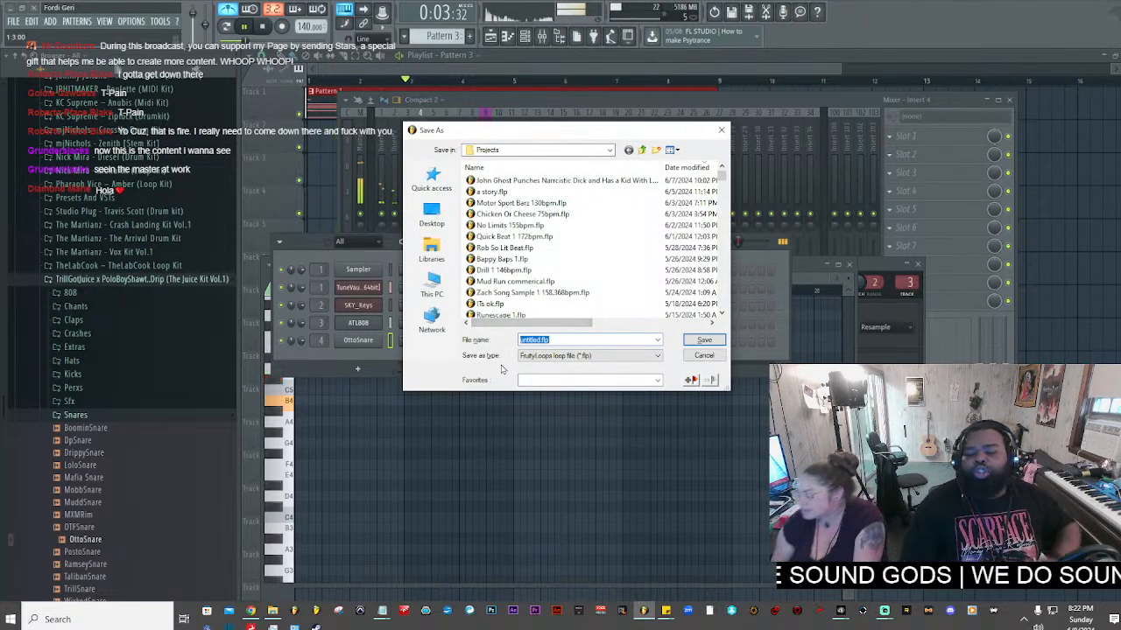
type("Live")
key("Return")
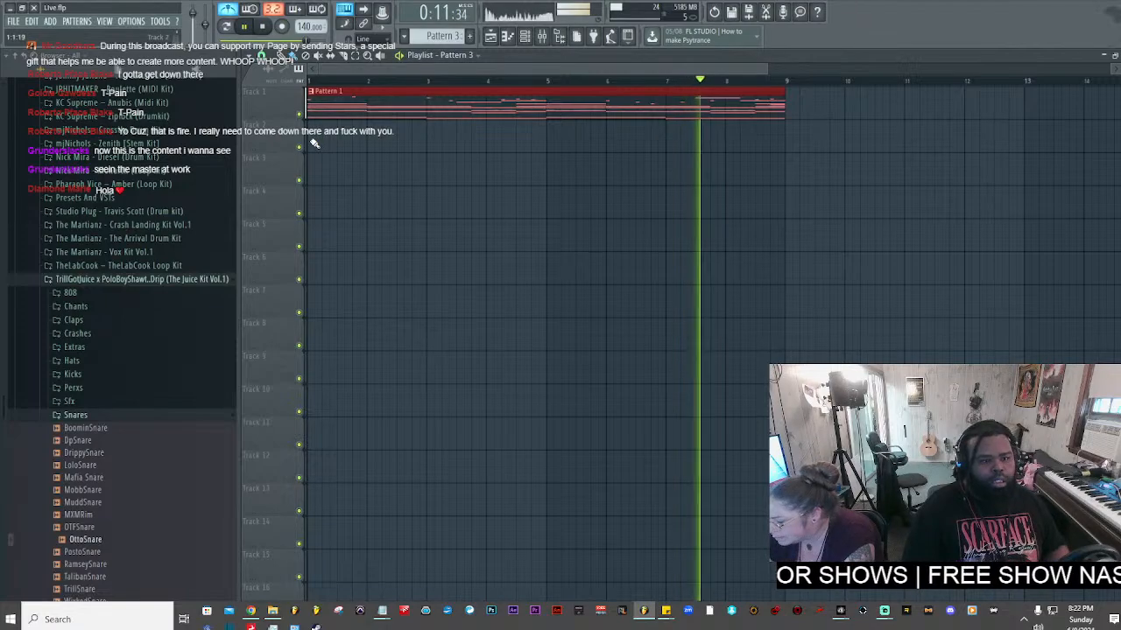
- Paint Pattern 3 clips across bars 1 to 8 on Track 2 and add an OttoSnare hit on step 19
mouse_move(310, 143)
left_mouse_down()
mouse_move(520, 155)
mouse_move(785, 134)
mouse_move(841, 148)
left_mouse_up()
right_click(841, 148)
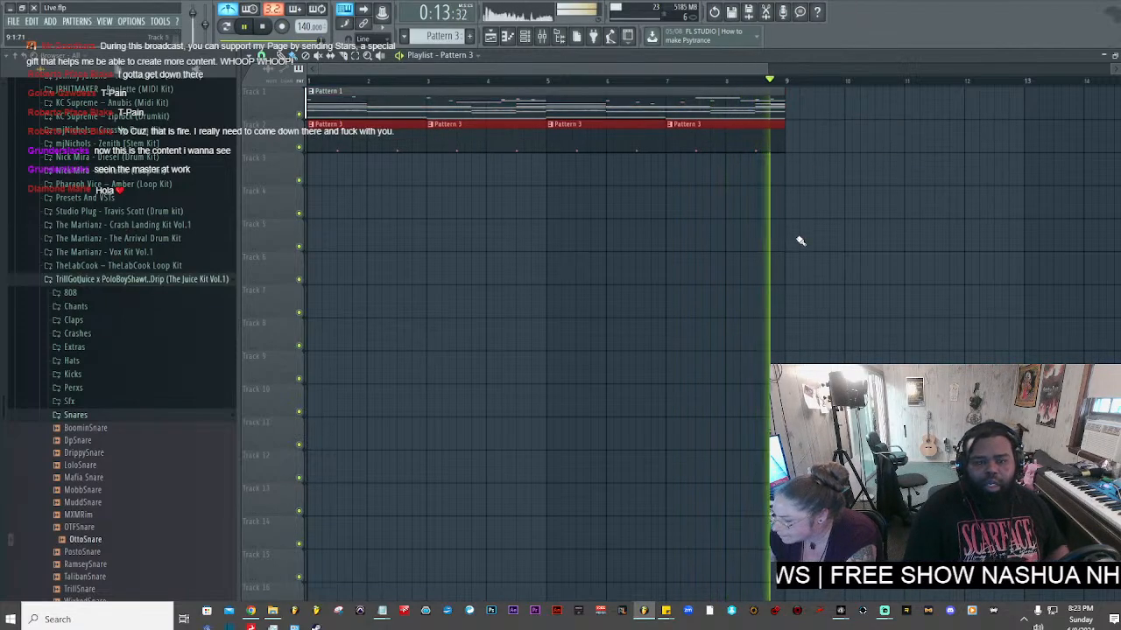
key("F6")
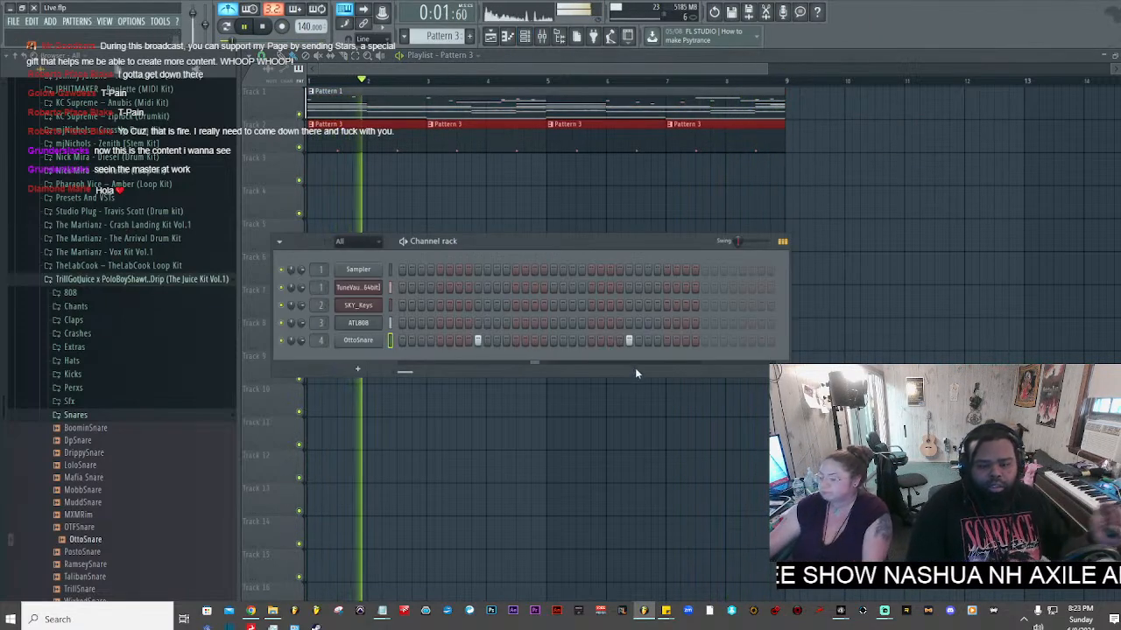
left_click(571, 340)
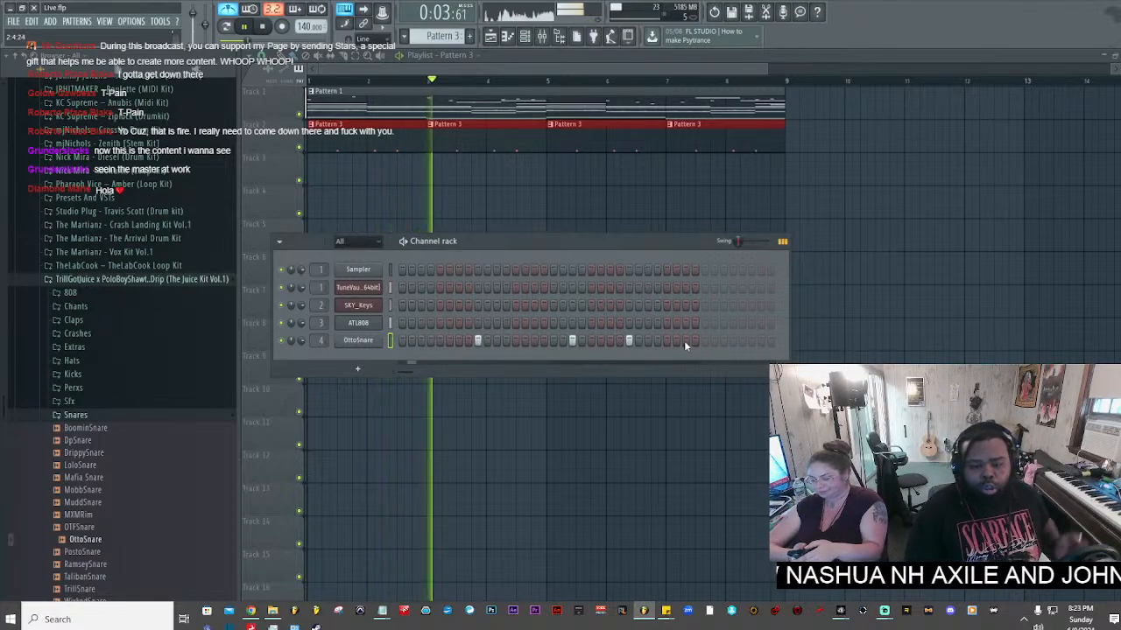
- Normalize the OttoSnare sample and raise its Insert 4 mixer fader to 125% (5.6 dB)
left_click(359, 341)
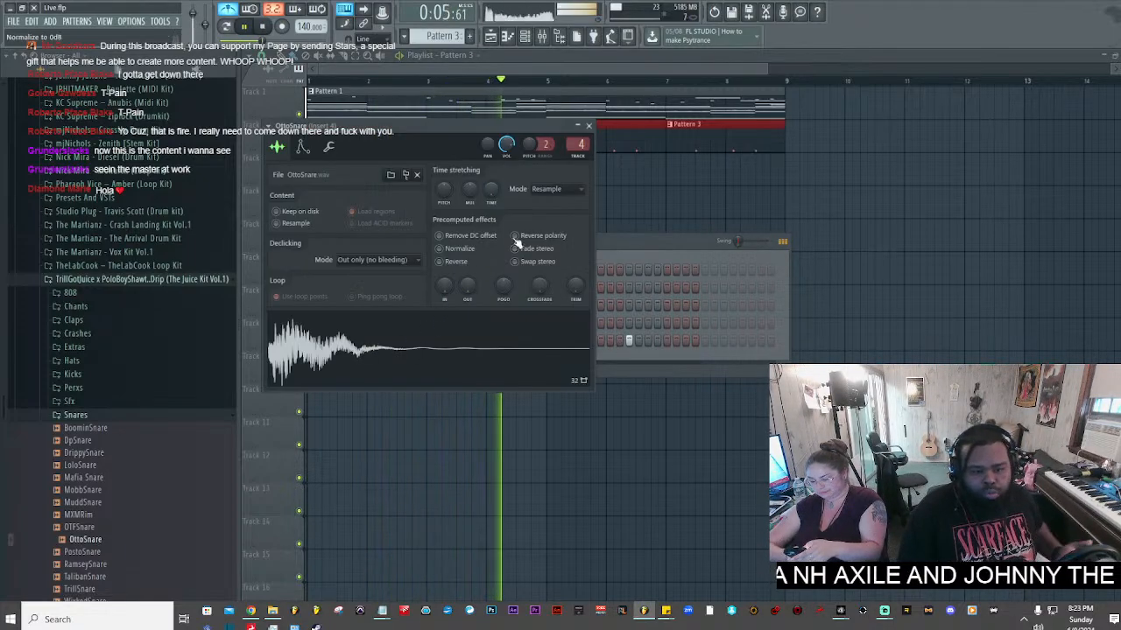
left_click(462, 251)
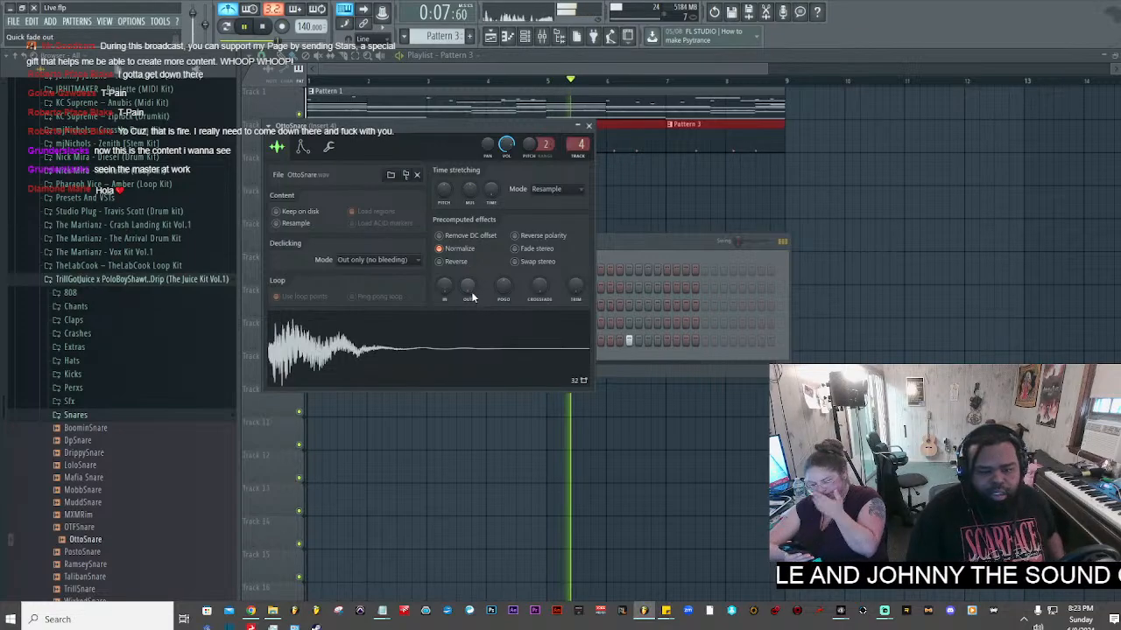
double_click(578, 146)
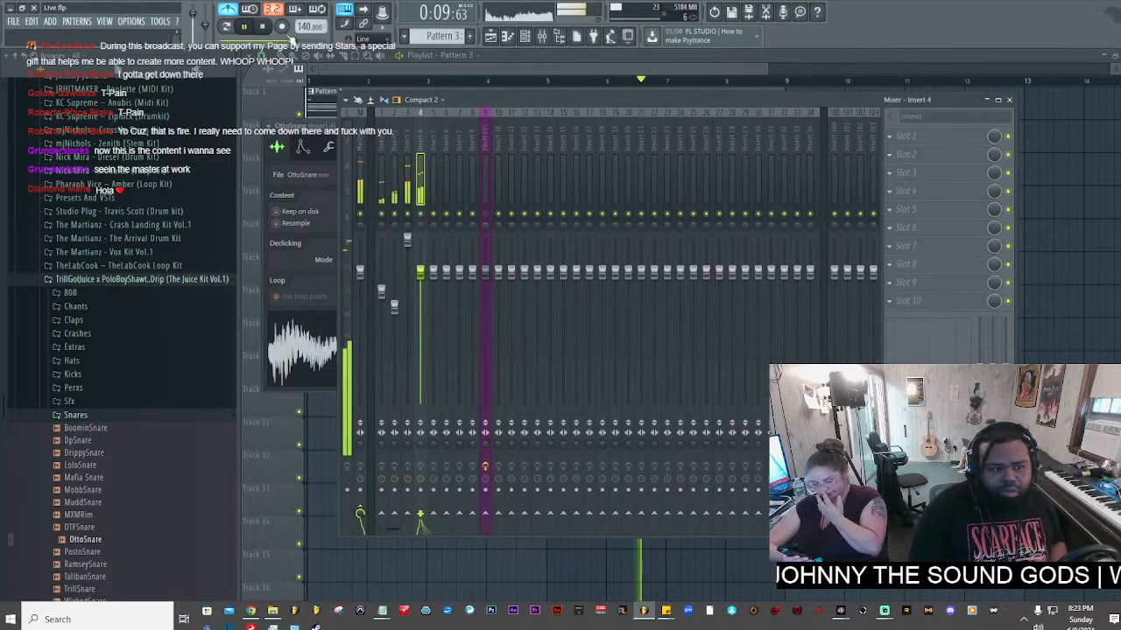
left_click_drag(422, 270, 421, 239)
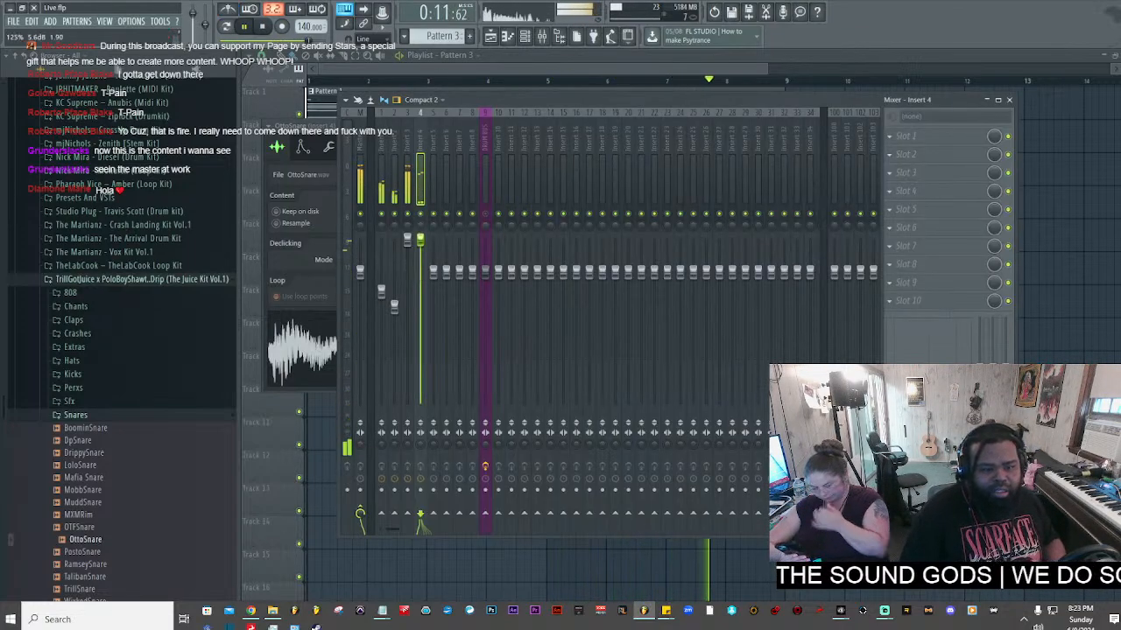
left_click(340, 145)
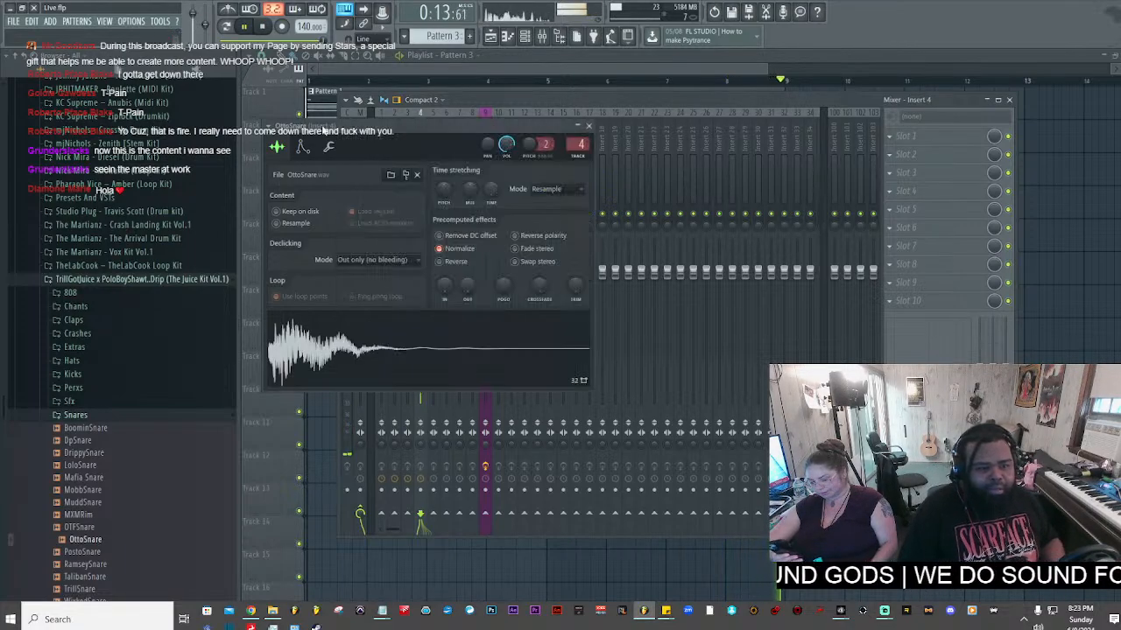
- Add DourHH from the Juice Kit's Hats folder to the channel rack as a new channel
left_click(137, 414)
left_click(131, 364)
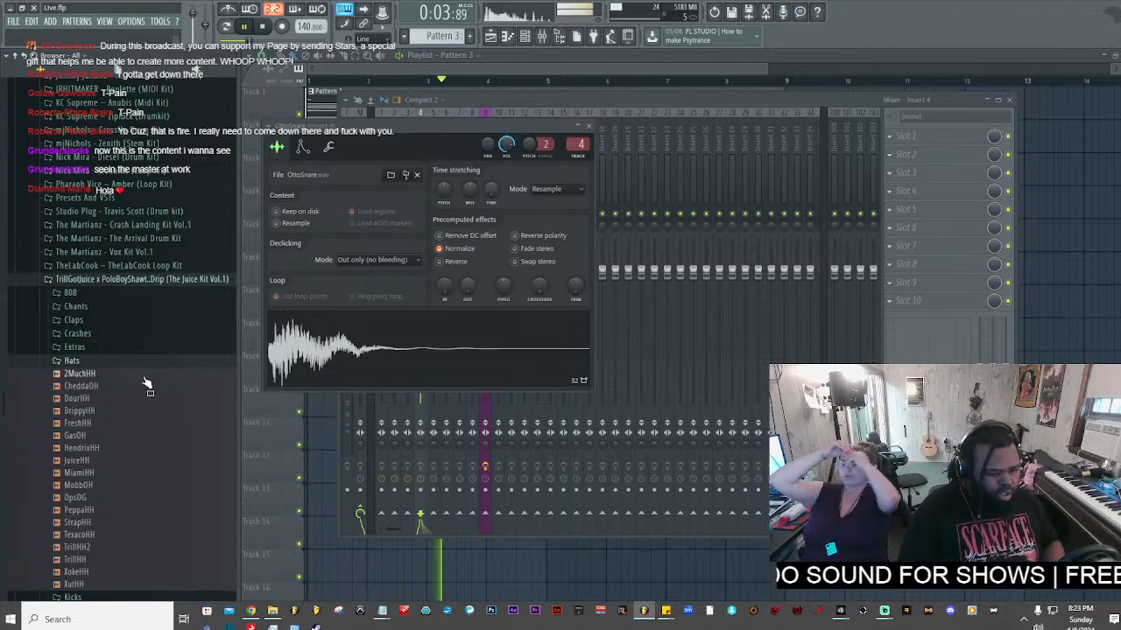
left_click(526, 36)
left_click_drag(55, 401, 360, 358)
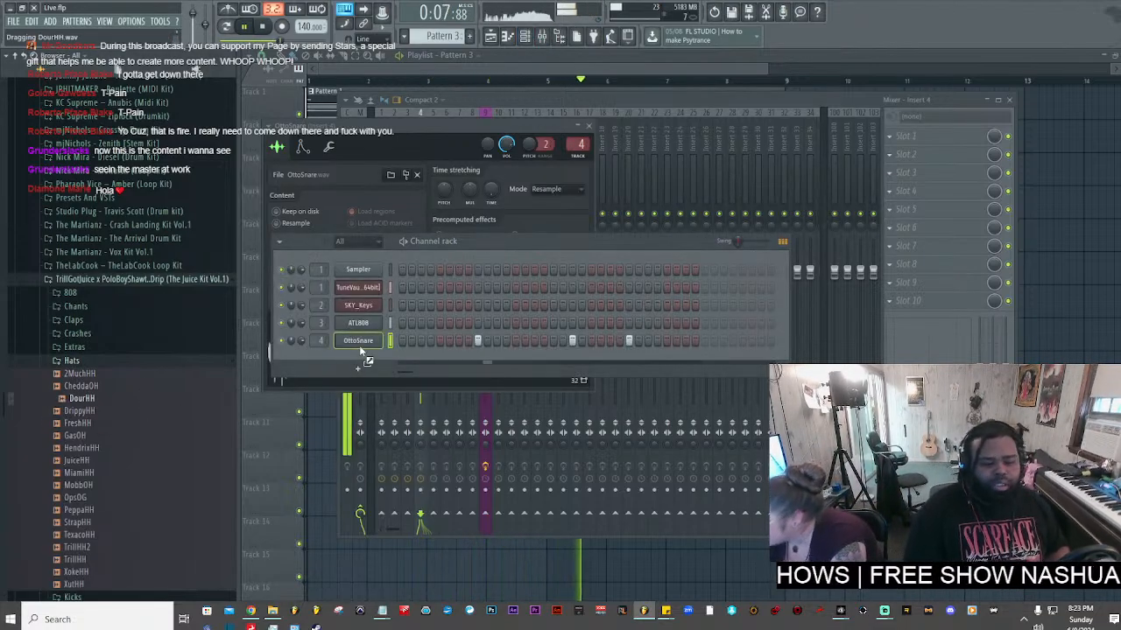
- Fill the DourHH channel with a hit every two steps and route it to mixer track 5
right_click(368, 358)
left_click(513, 396)
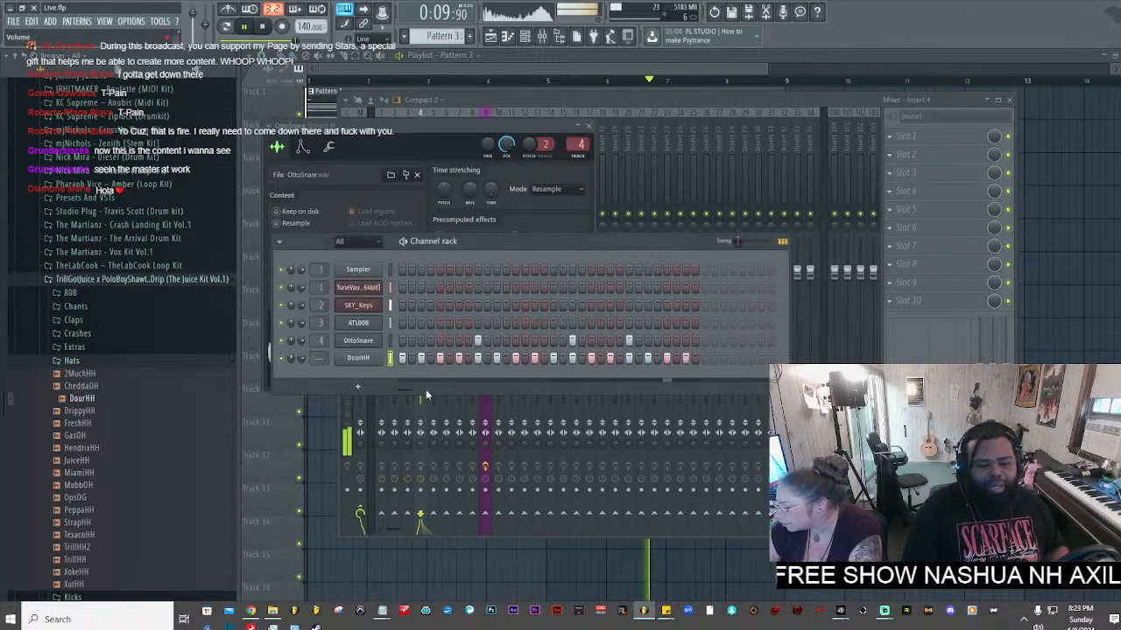
left_click_drag(319, 358, 320, 345)
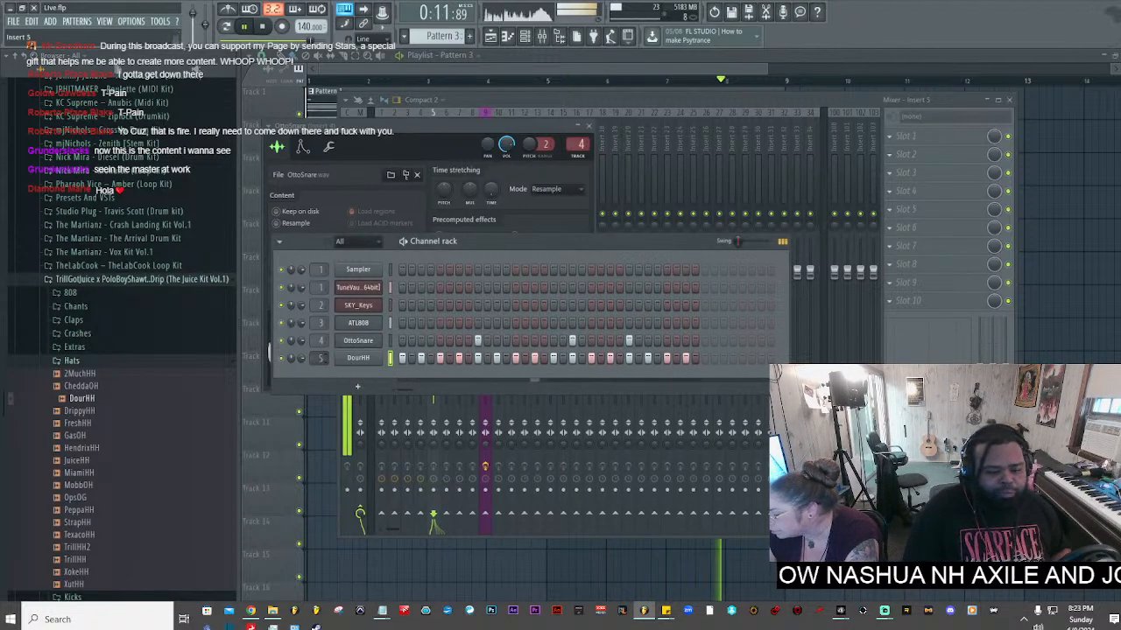
- Add extra DourHH hits on steps 8 and 30 while the beat plays
left_click(467, 358)
key("space")
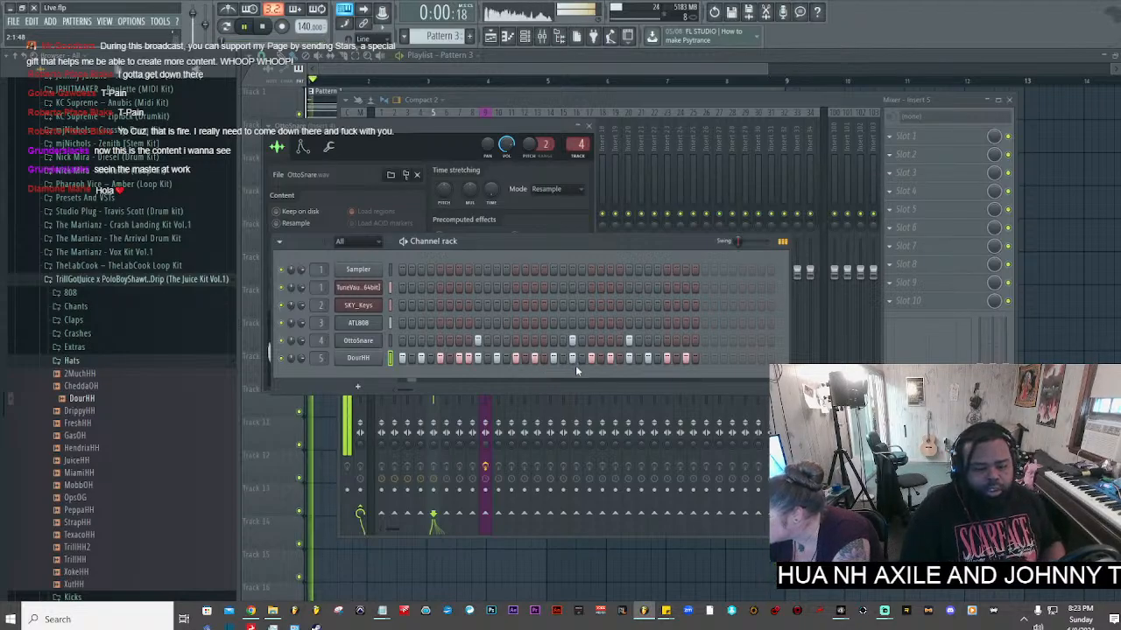
left_click(676, 358)
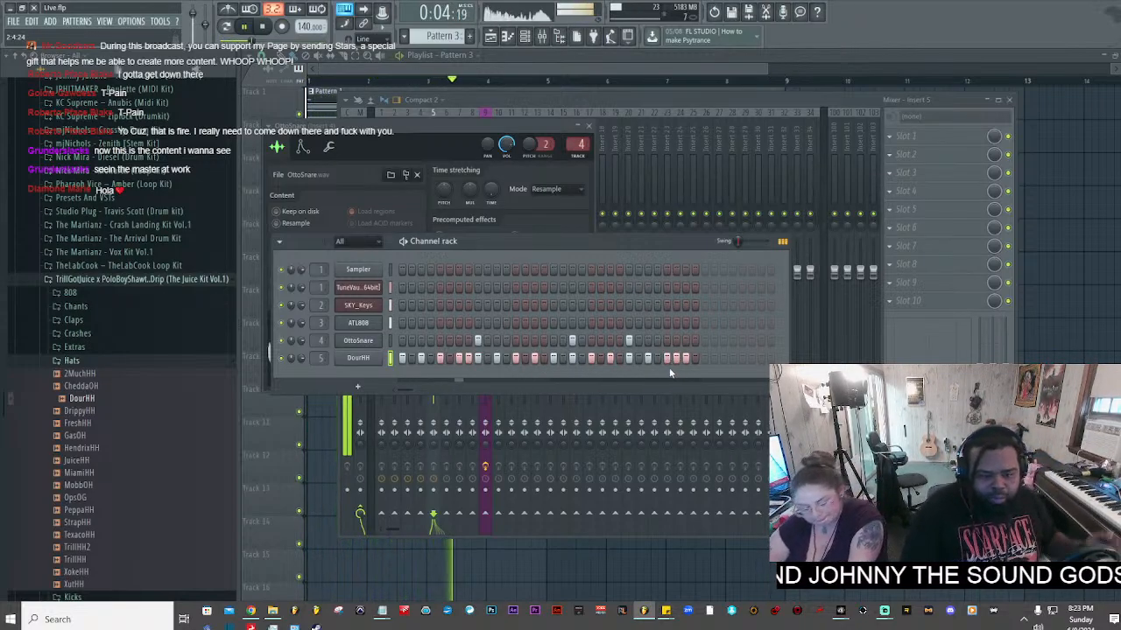
- Audition Kick (4) and NawfKick from the Kicks folder and add NawfKick as a new channel on mixer track 6
left_click(88, 362)
left_click(106, 388)
left_click(106, 376)
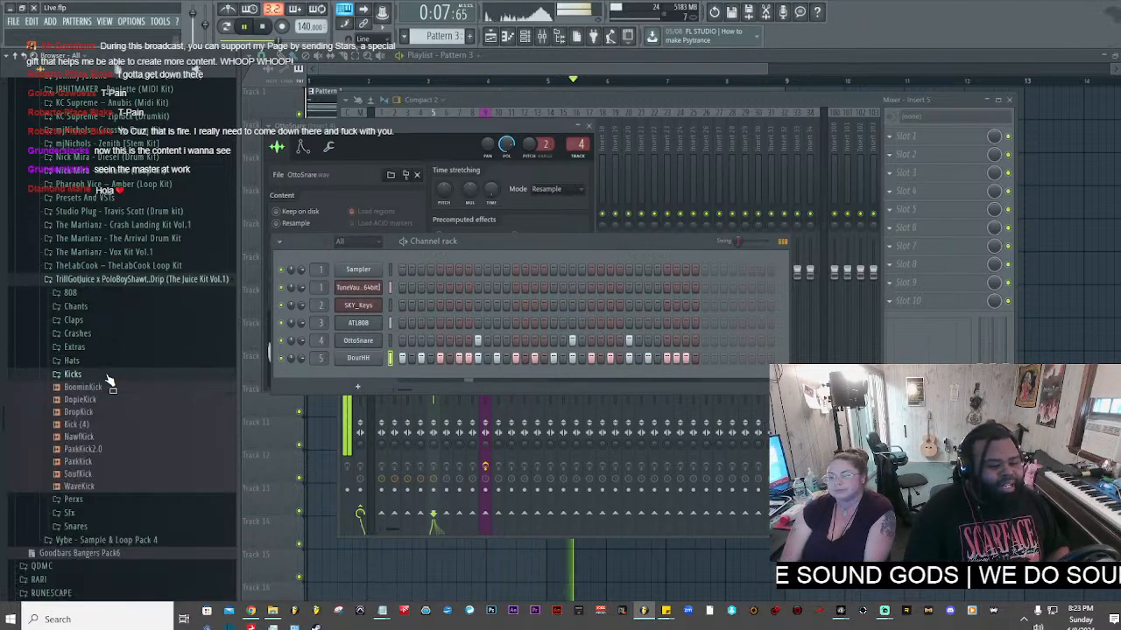
left_click(112, 425)
left_click(119, 437)
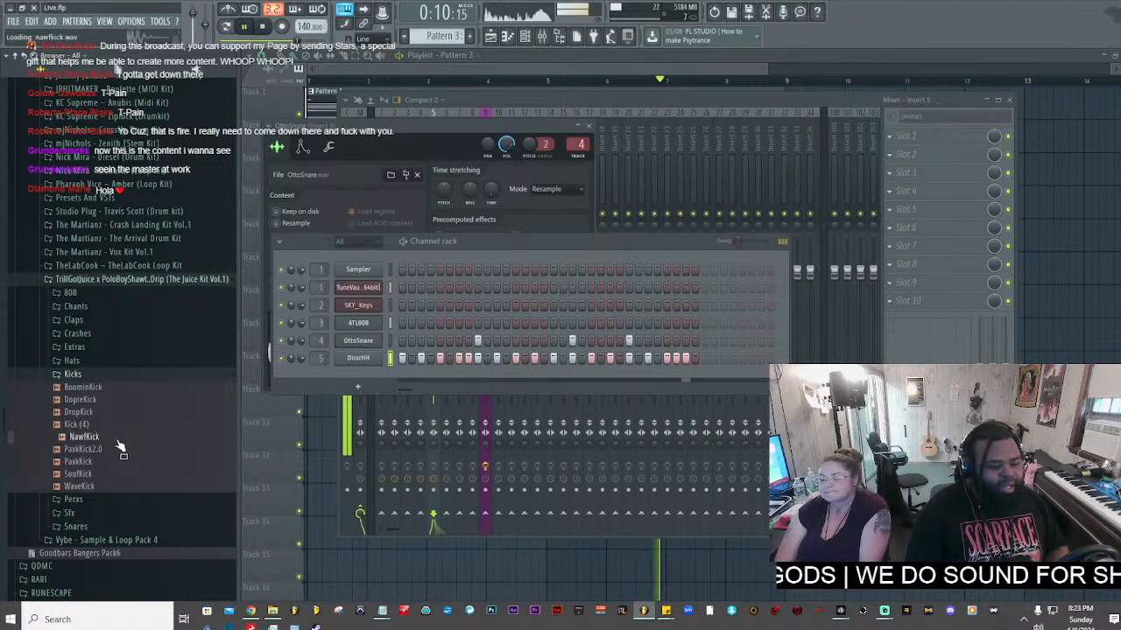
left_click_drag(120, 443, 340, 379)
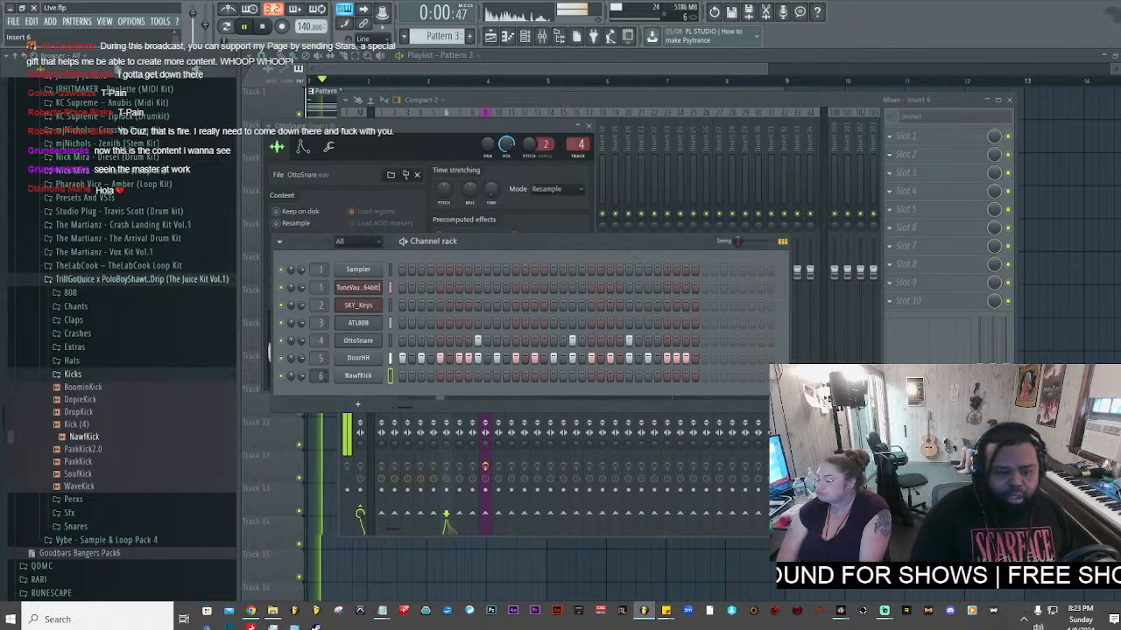
scroll(320, 376, "up", 3)
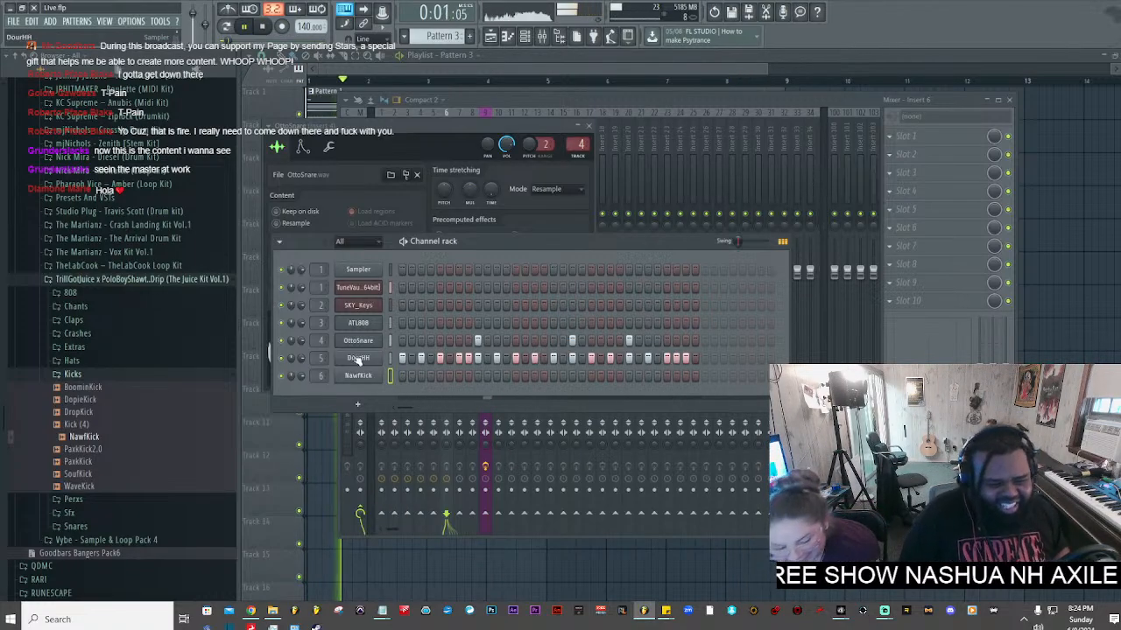
- Audition BoominKick and DopieKick from the Kicks folder as alternative kick sounds
left_click(130, 361)
left_click(128, 360)
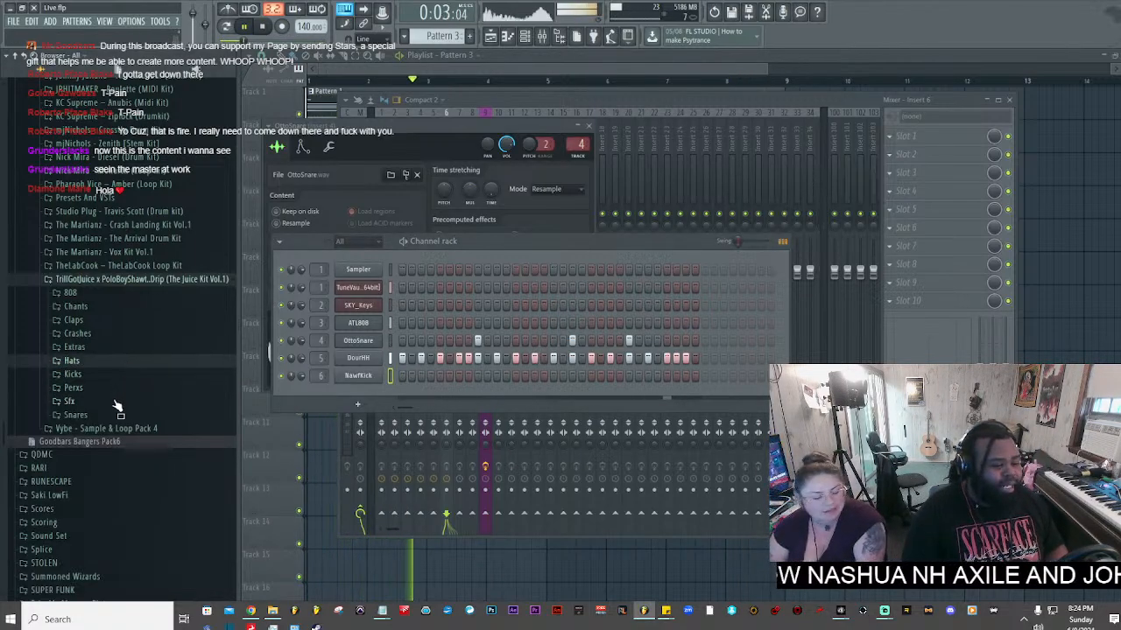
left_click(119, 402)
left_click(125, 374)
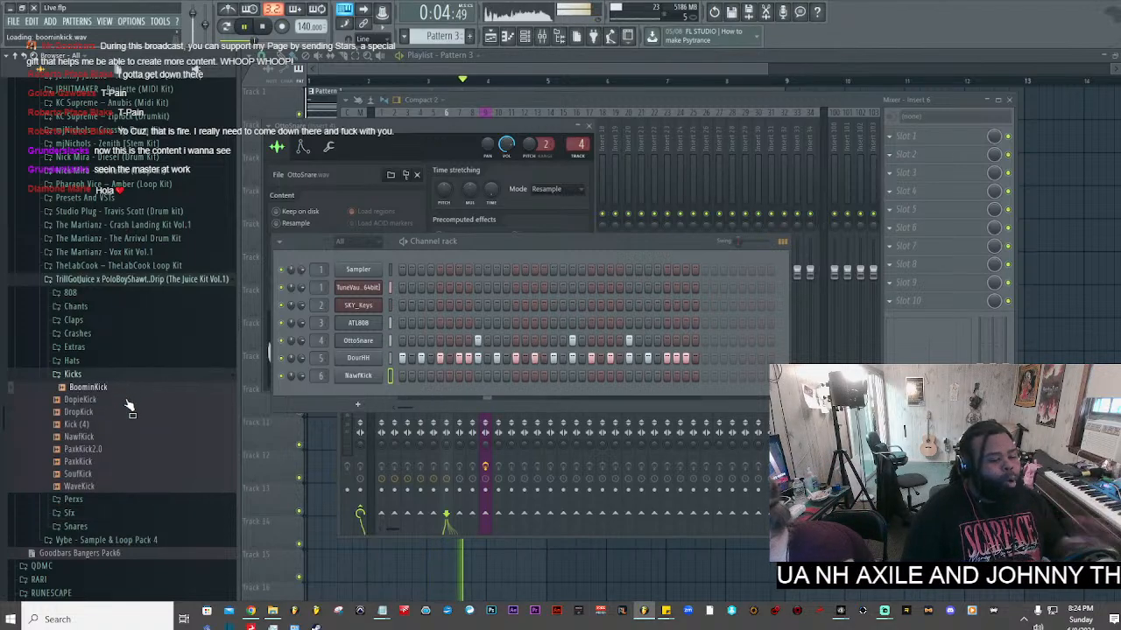
left_click(127, 401)
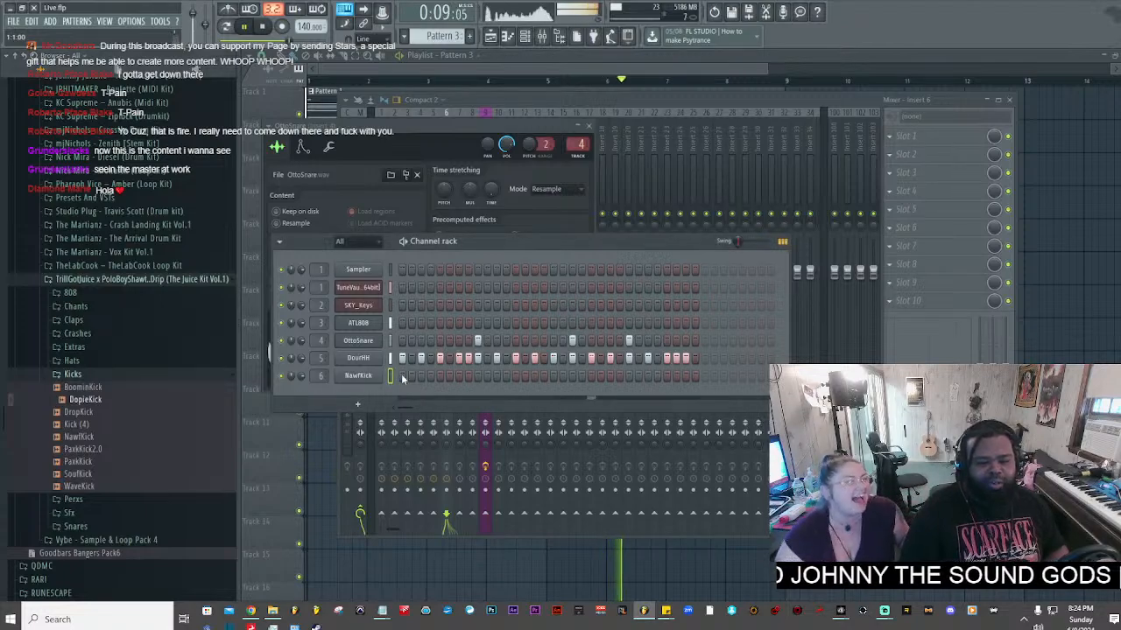
- Switch to Pattern 1 and place NawfKick hits on steps 1, 11, 13, 21, 27 and 35, following the ATL808 notes
left_click_drag(442, 36, 442, 48)
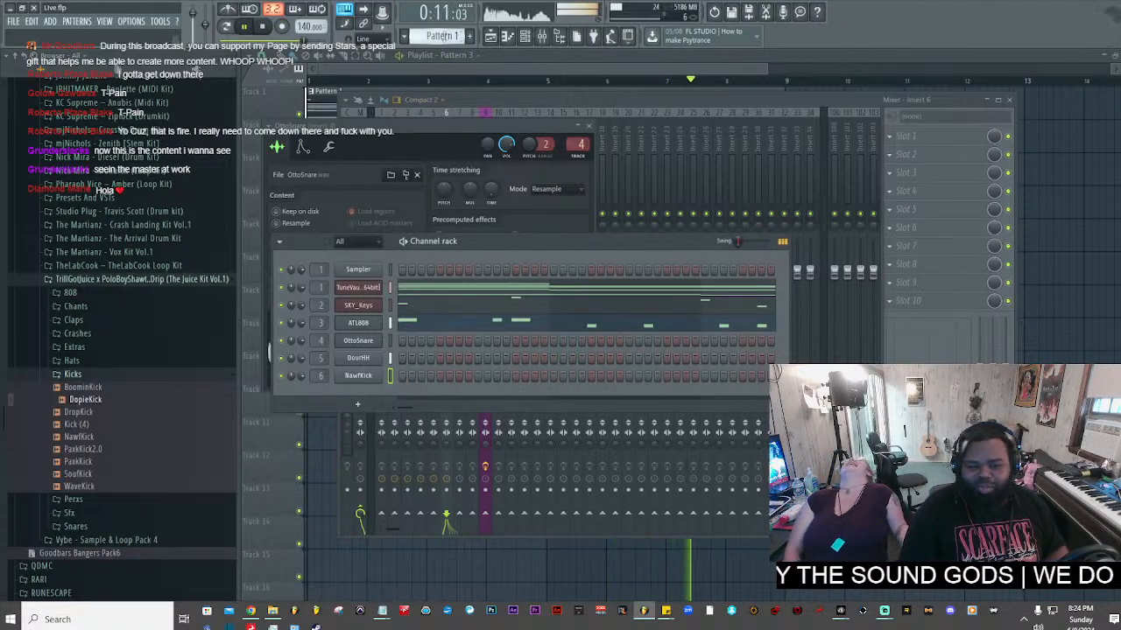
left_click(402, 375)
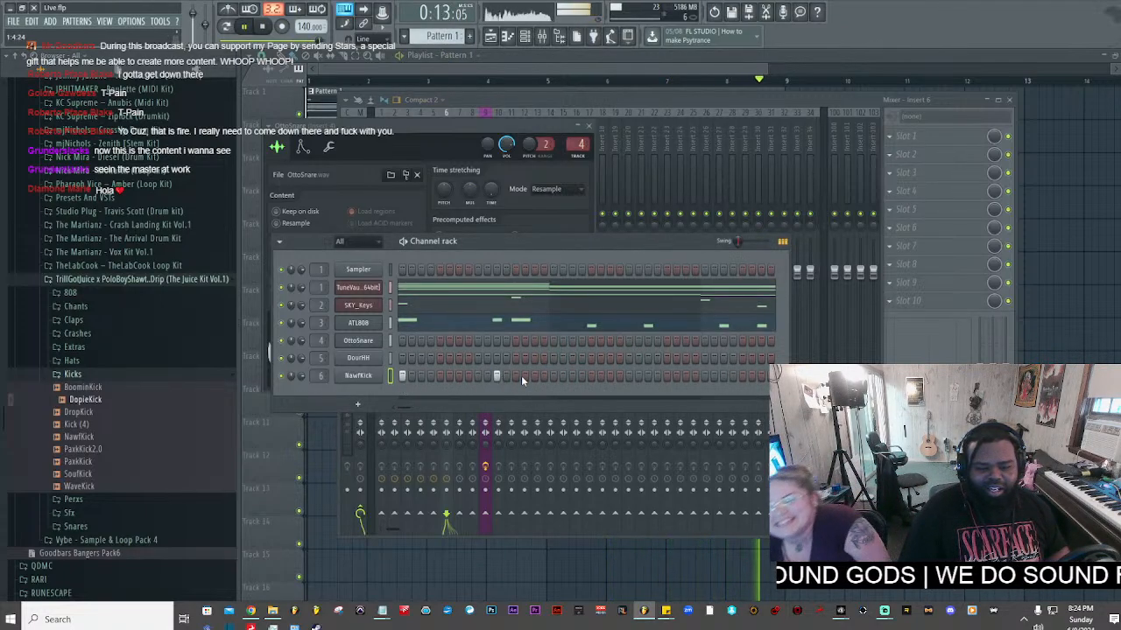
left_click(591, 375)
left_click(646, 375)
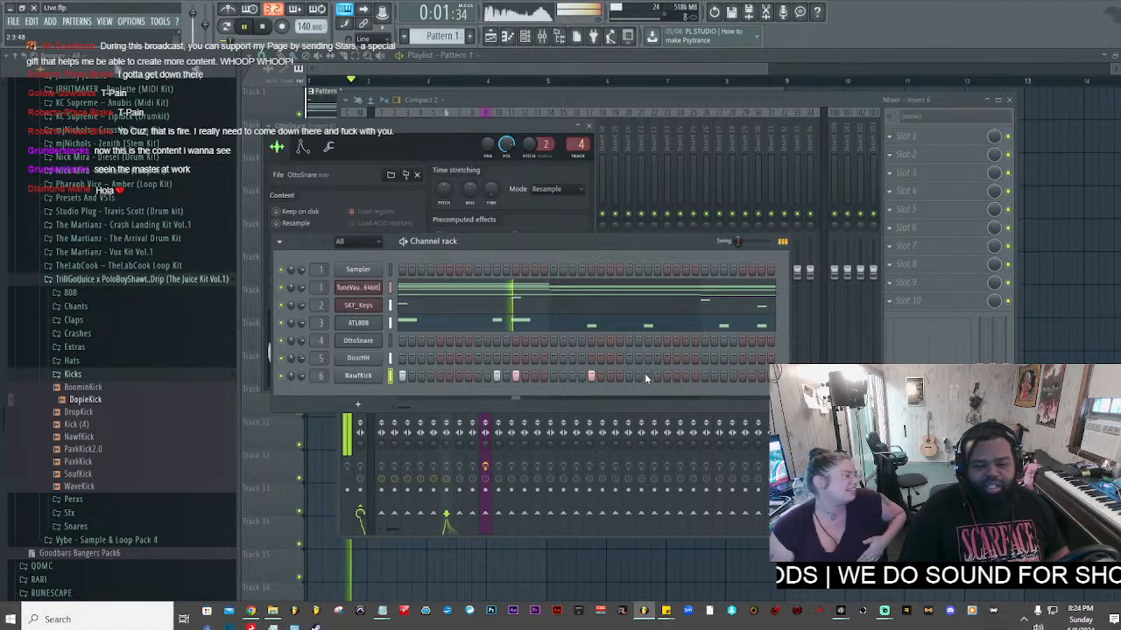
left_click(723, 375)
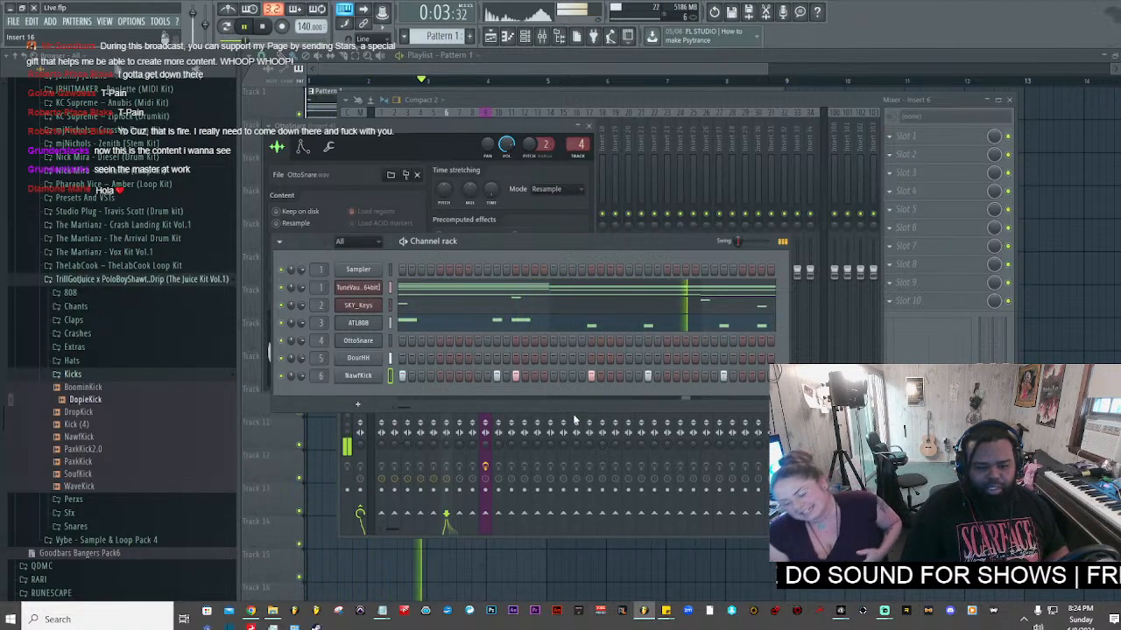
- Continue the NawfKick hits through bars 3 to 5 of Pattern 1, lining them up with the ATL808 notes
left_click_drag(687, 407, 831, 411)
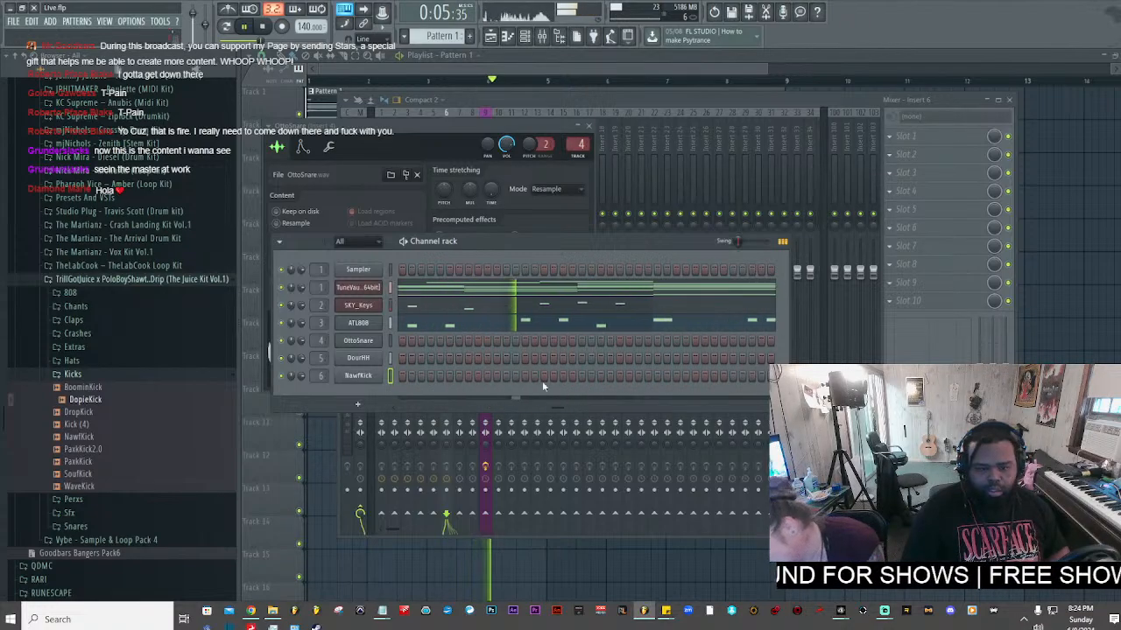
left_click_drag(560, 403, 509, 407)
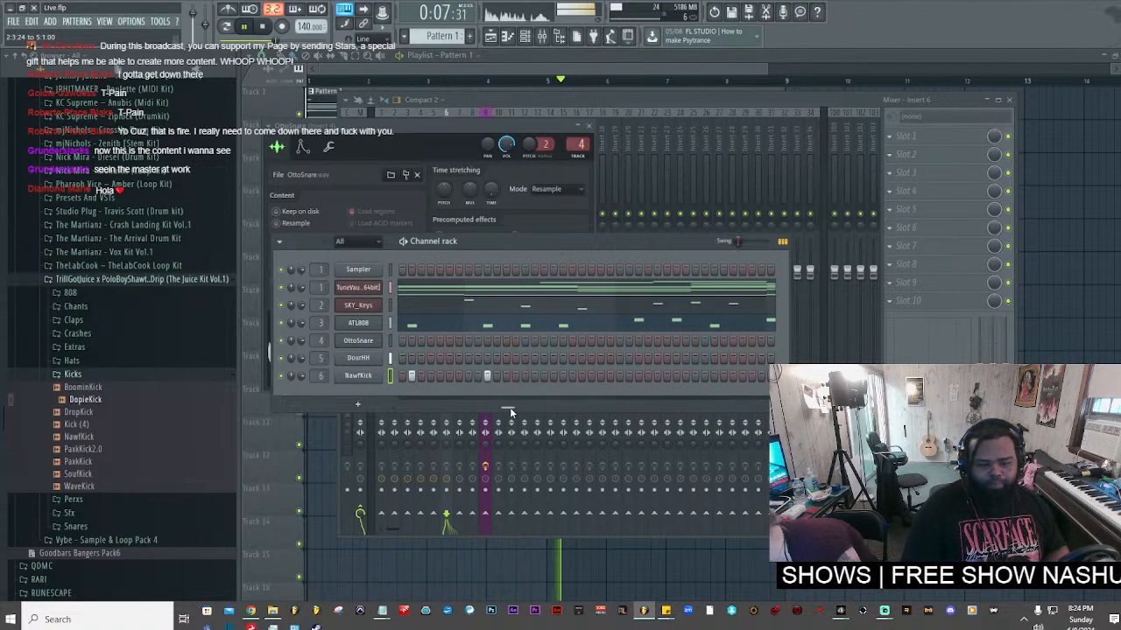
left_click_drag(529, 408, 588, 405)
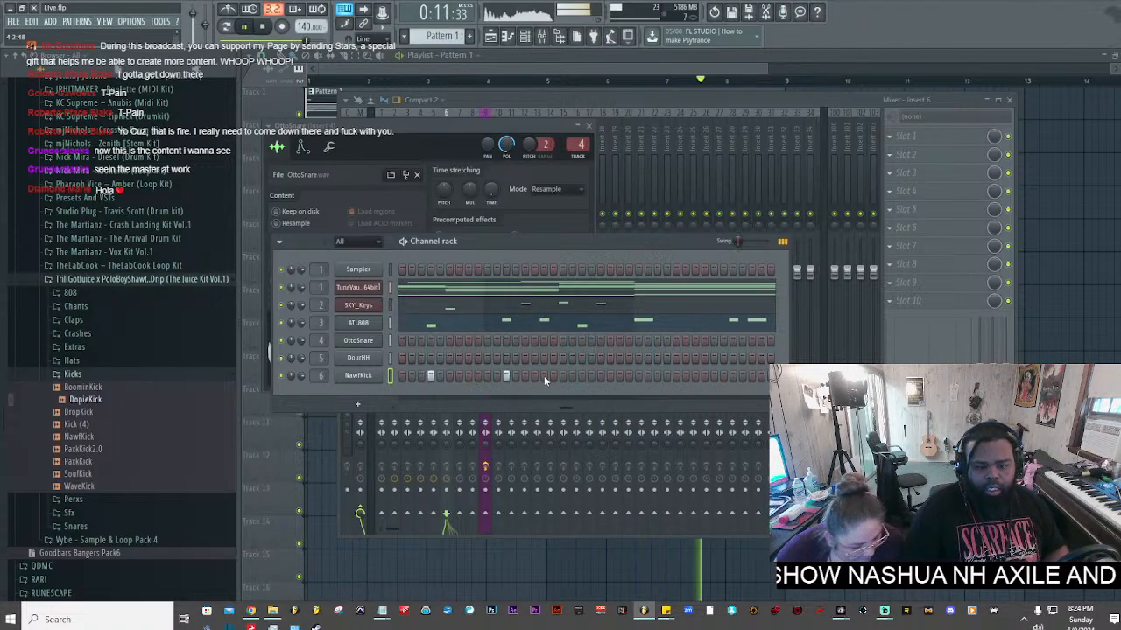
left_click_drag(566, 410, 607, 408)
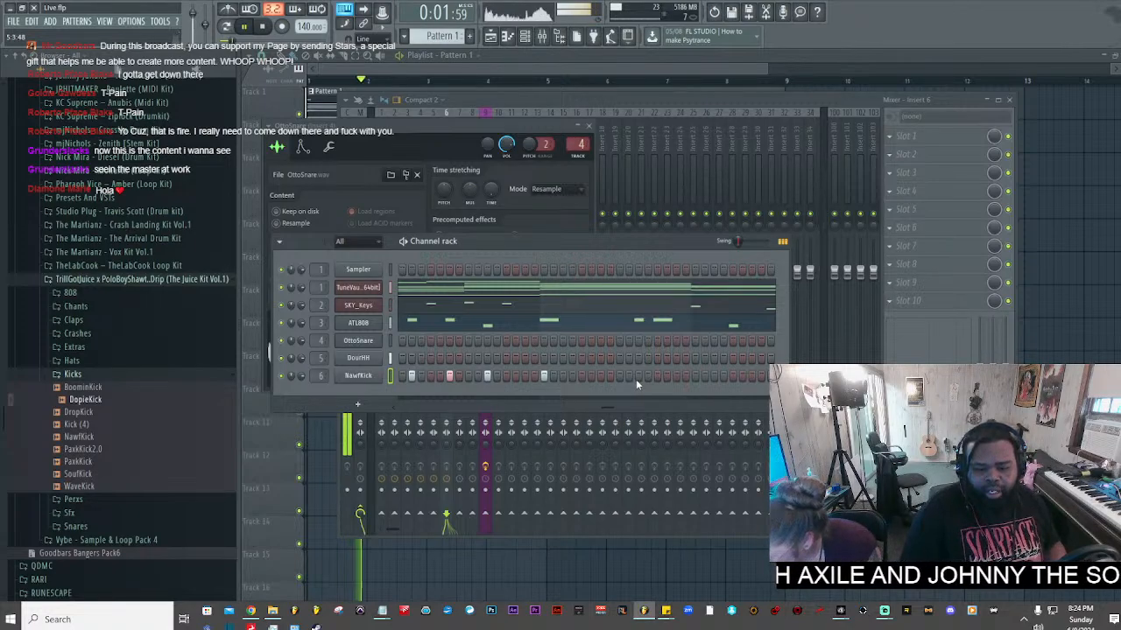
left_click(638, 376)
left_click(657, 377)
- Place the remaining NawfKick hits in bars 6 to 8 of Pattern 1, lining them up with the ATL808 notes
left_click_drag(635, 413, 728, 414)
left_click(488, 377)
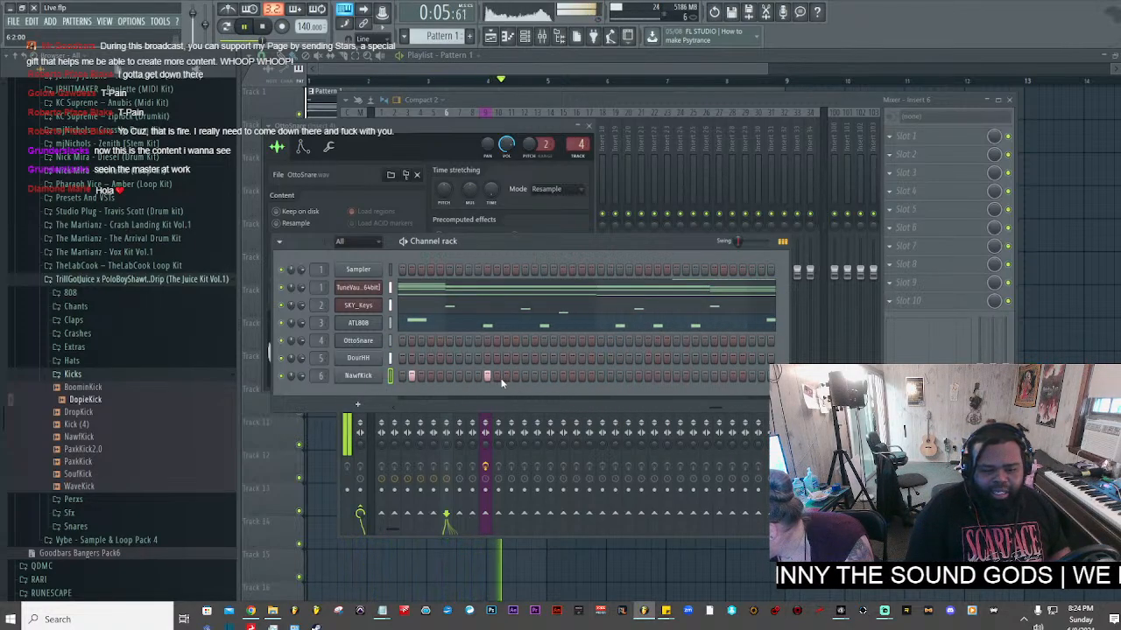
left_click(544, 376)
left_click(619, 376)
left_click(657, 377)
left_click(695, 377)
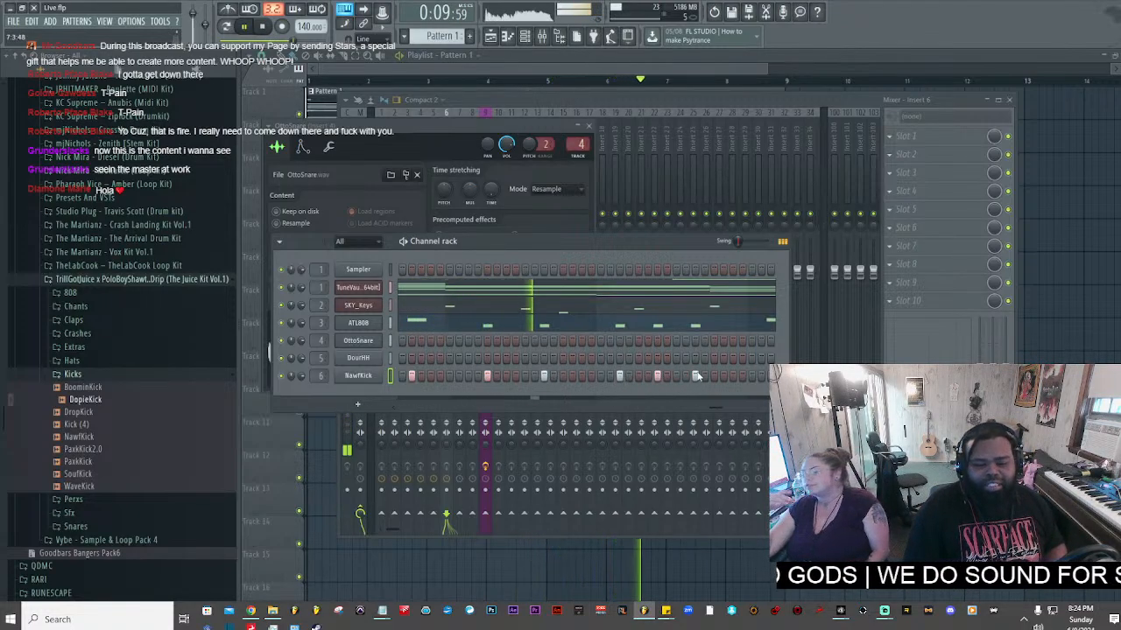
left_click(591, 376)
left_click(666, 376)
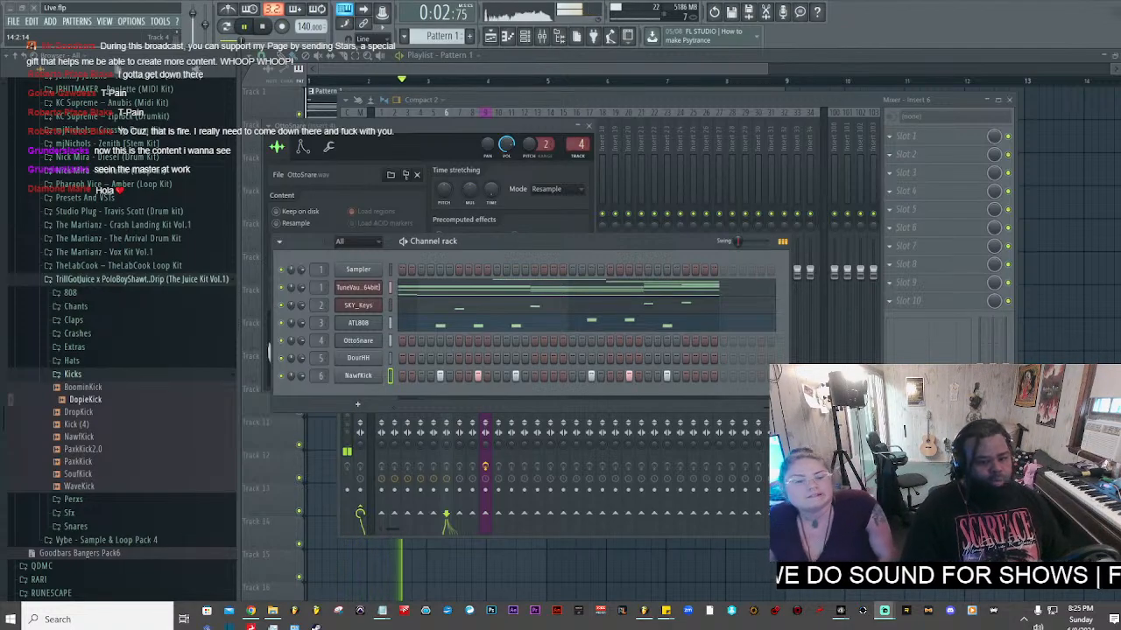
- Stop playback and lower the Insert 3 fader to about 96% (-0.9 dB) and the Insert 4 fader to about 0 dB
left_click(591, 96)
key("space")
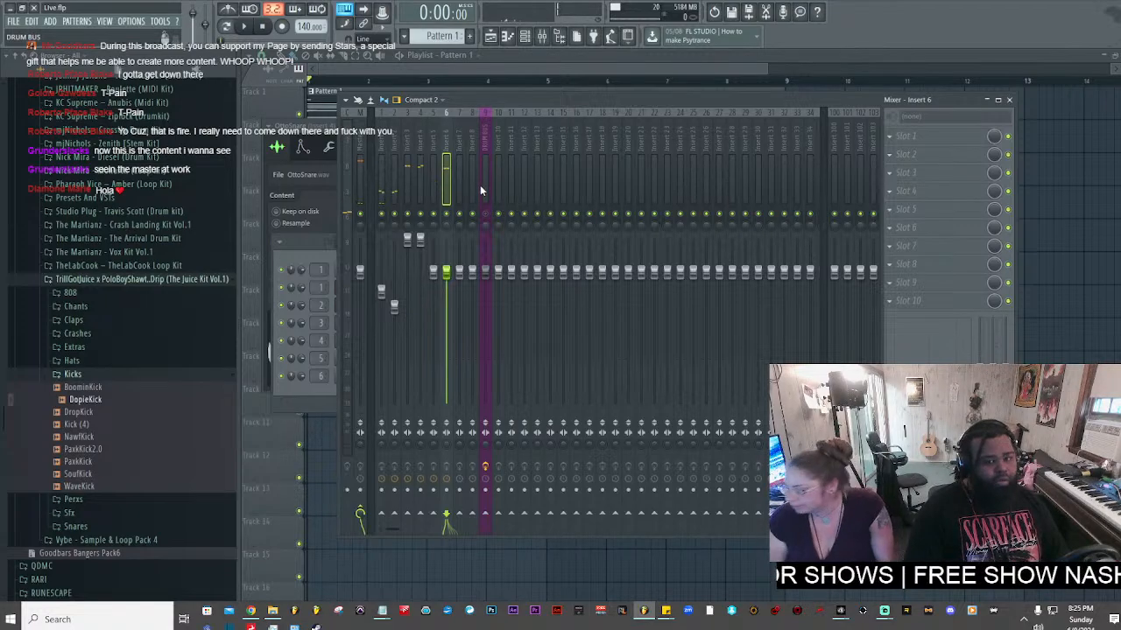
left_click_drag(407, 240, 407, 309)
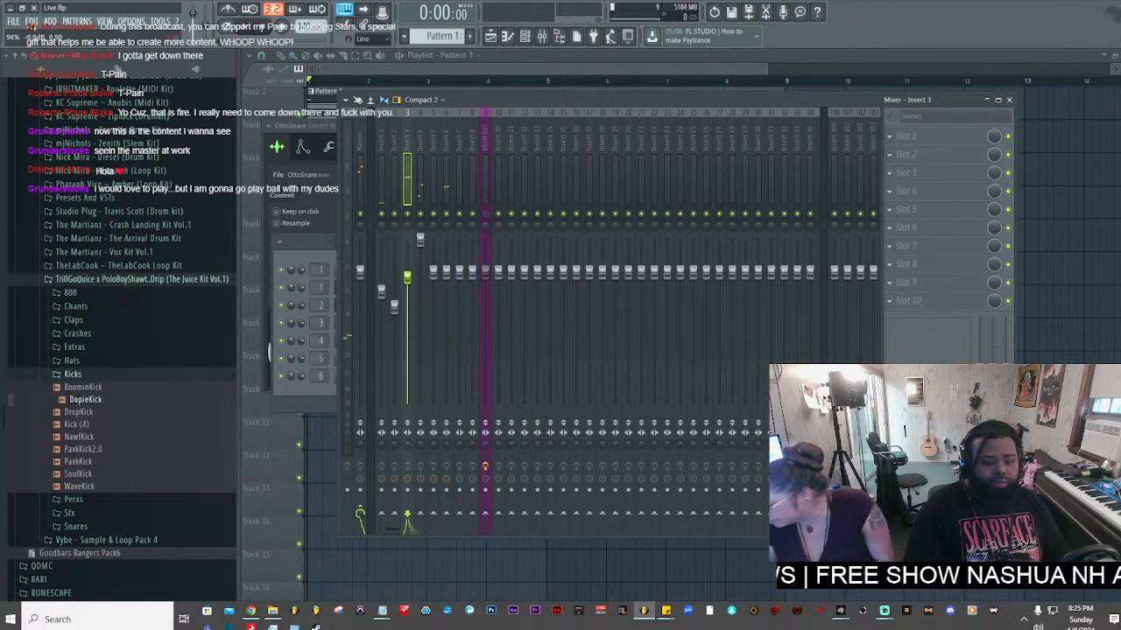
left_click_drag(421, 239, 420, 273)
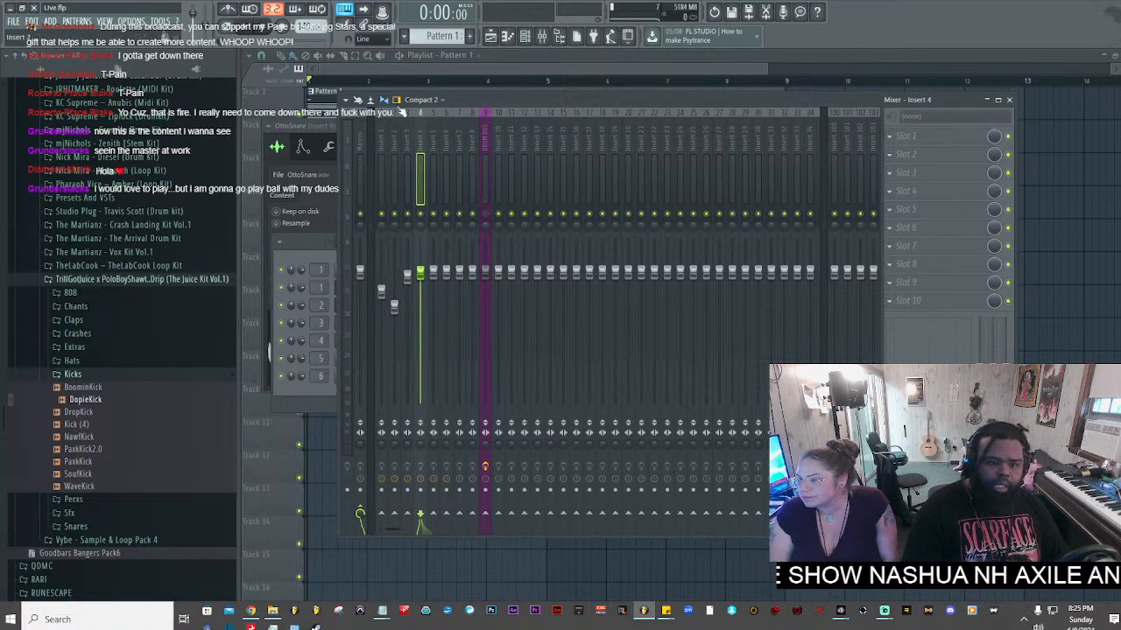
- Arrange the mixer beside the channel rack so both can be seen, and select the ATL808 channel
left_click(526, 39)
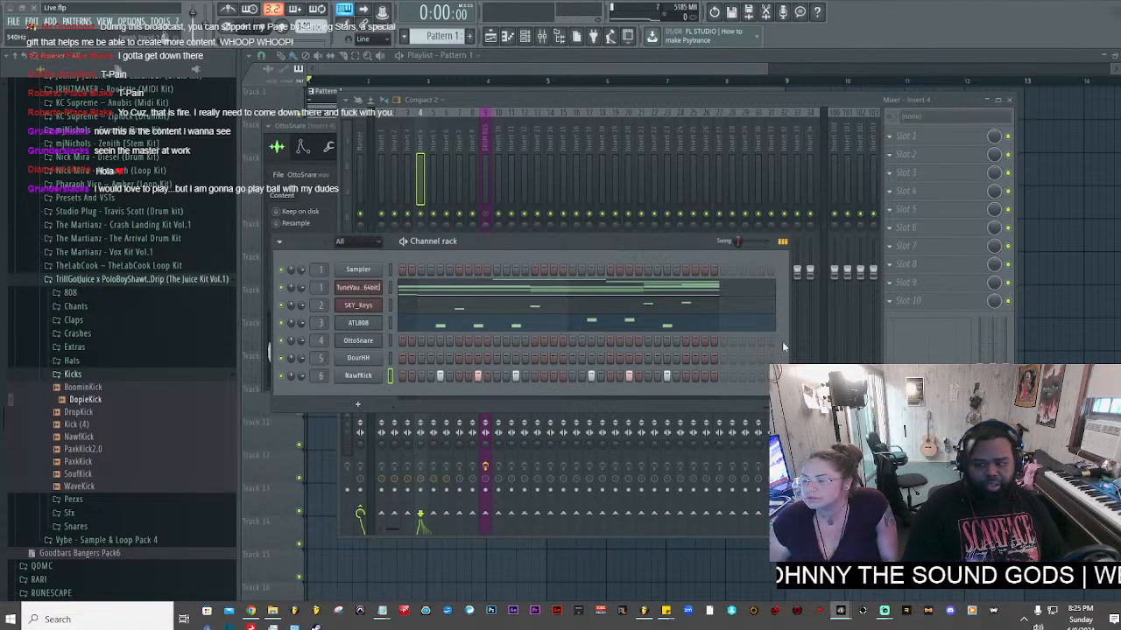
left_click(498, 100)
left_click_drag(497, 100, 697, 208)
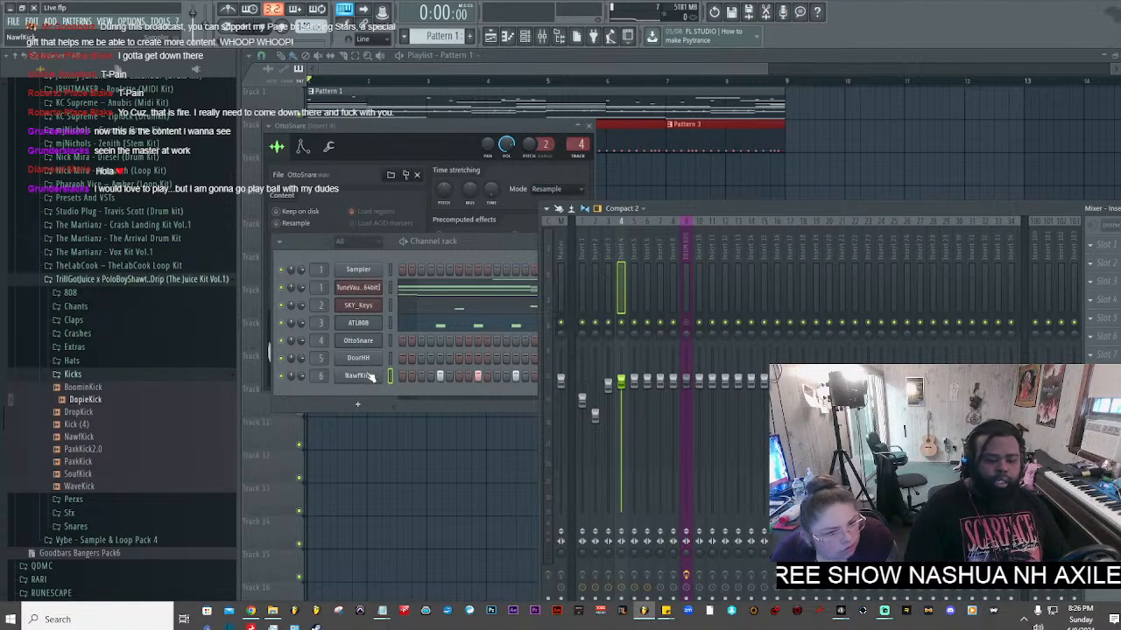
left_click(358, 323)
left_click(675, 207)
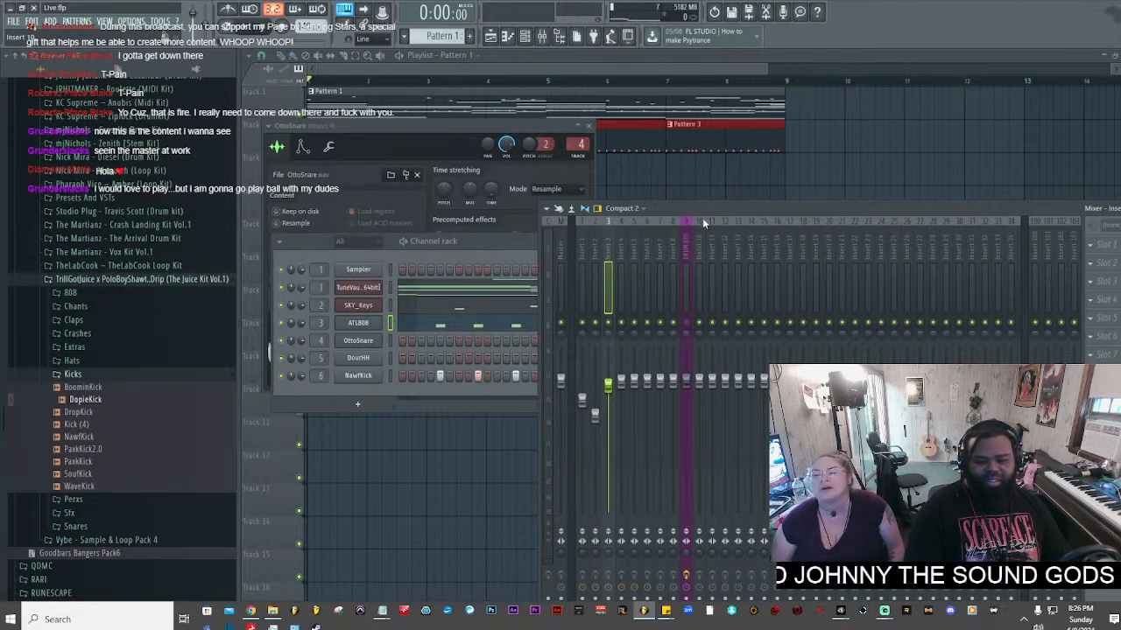
left_click_drag(702, 218, 687, 122)
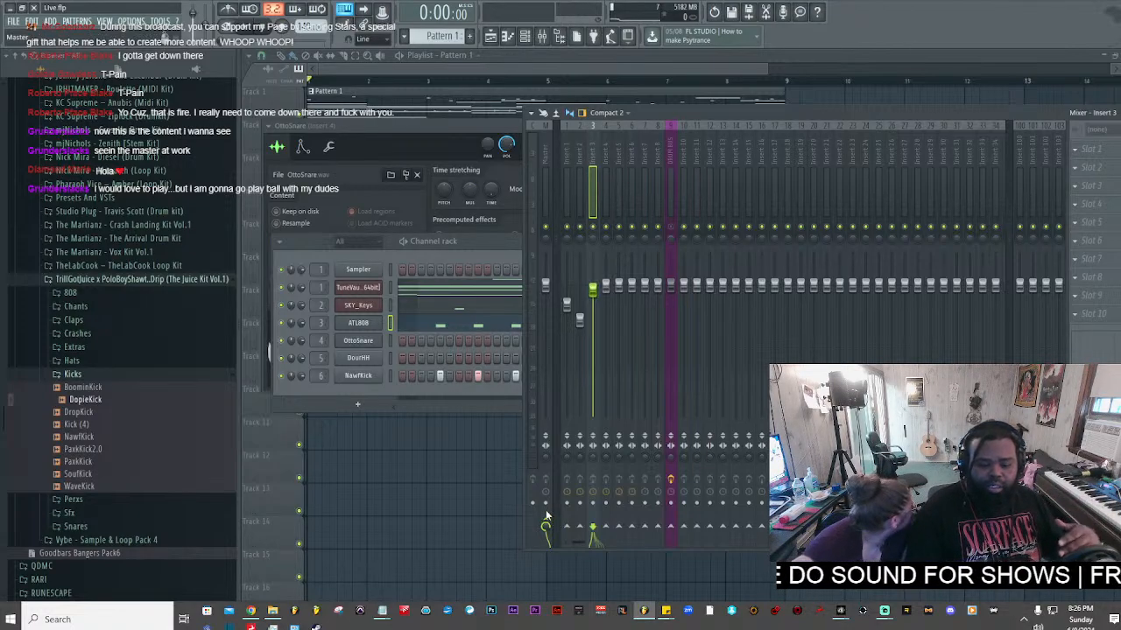
- Open KNOCK on the DRUM BUS track, view its version information, and move its window clear of the channel rack
left_click(672, 165)
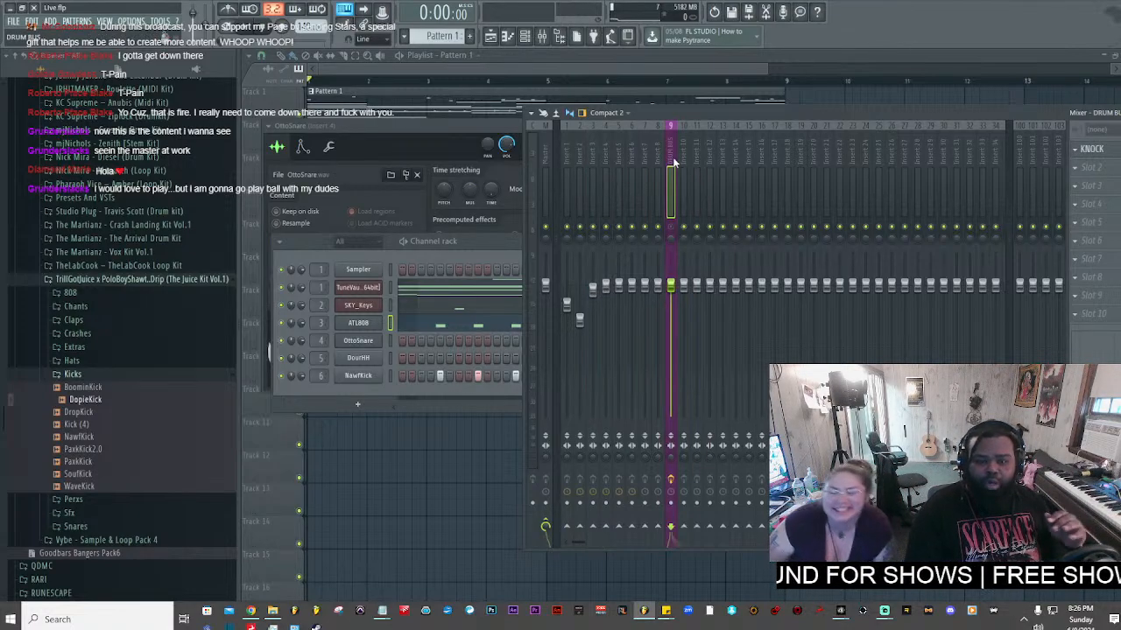
left_click(1105, 153)
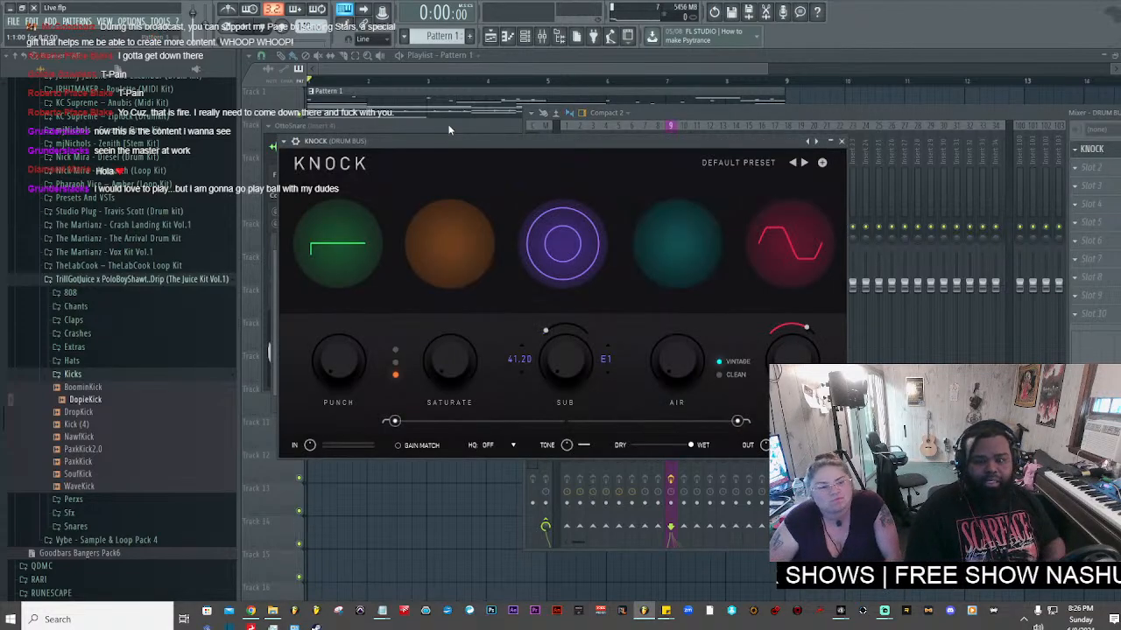
left_click_drag(443, 141, 441, 154)
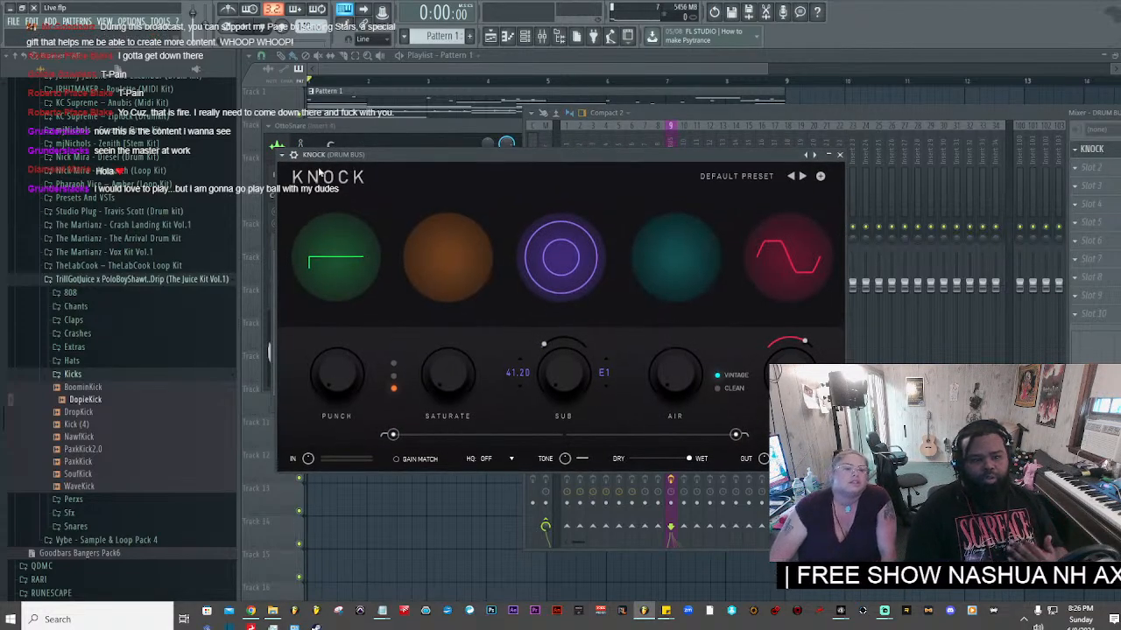
left_click(318, 189)
left_click(319, 188)
left_click(321, 188)
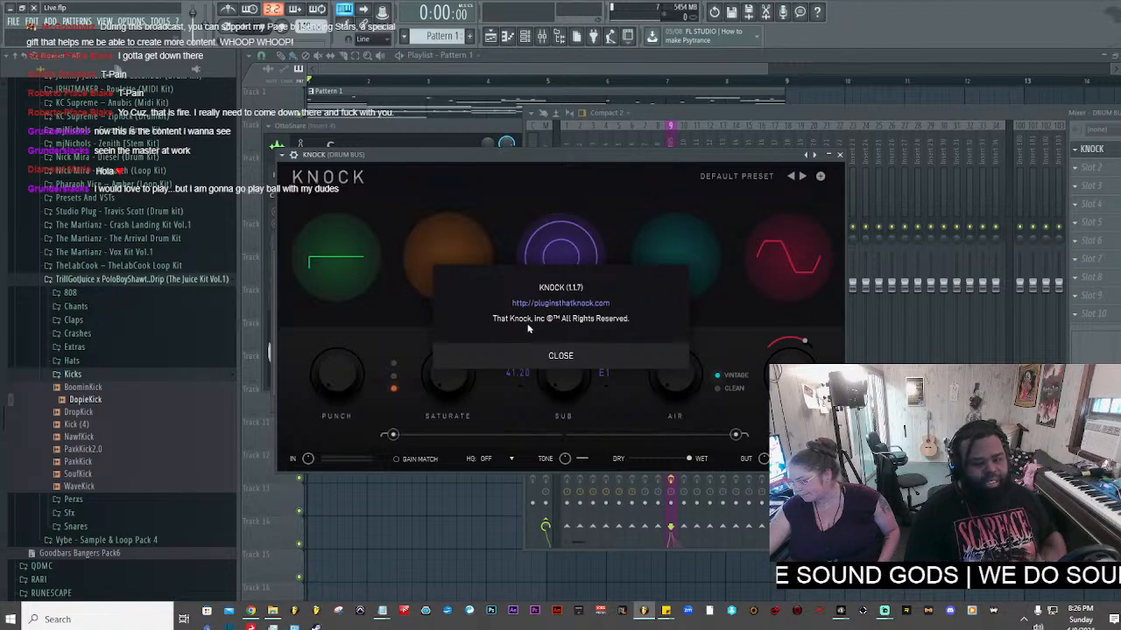
left_click(559, 364)
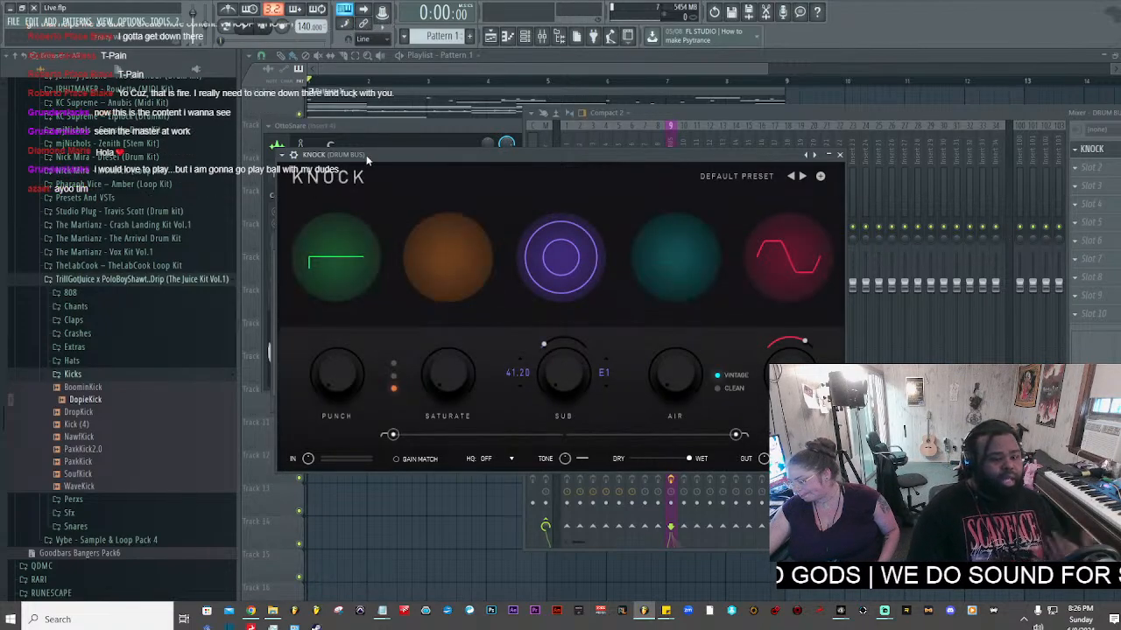
left_click_drag(366, 155, 418, 331)
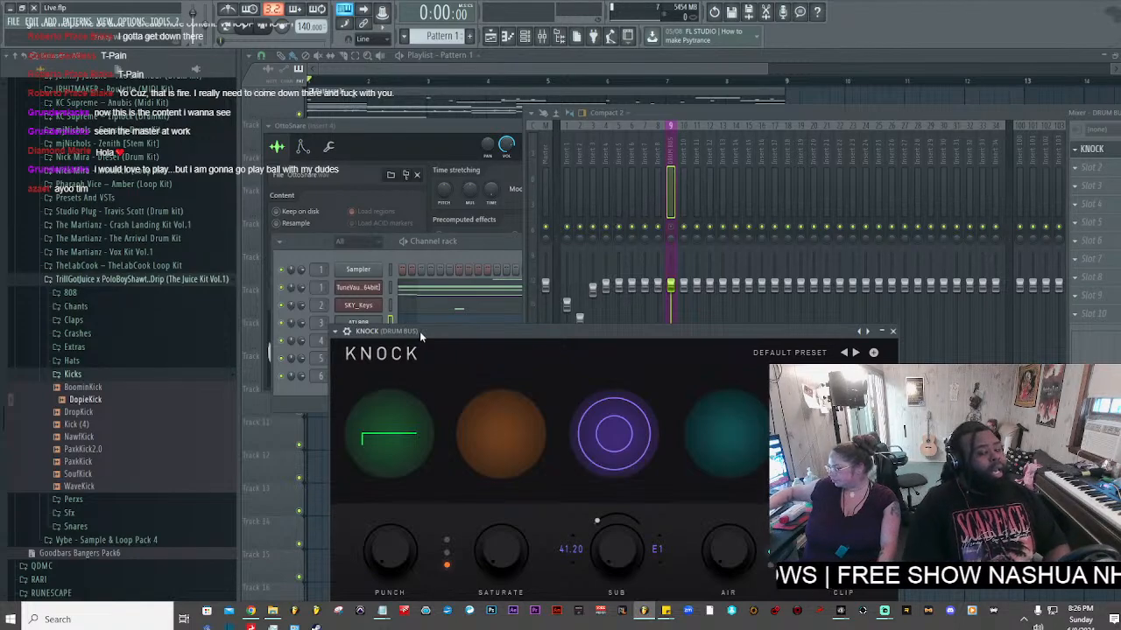
left_click_drag(420, 331, 699, 199)
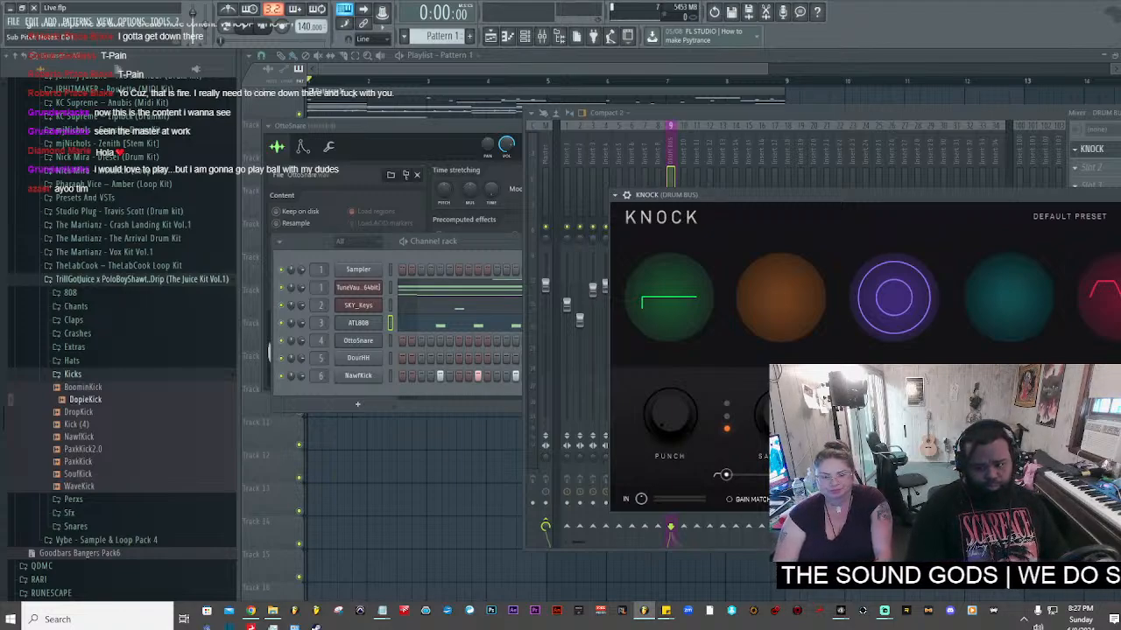
- Bring the ATL808 channel and mixer into view and lower the Insert 3 and Insert 4 faders to about 77% (-5.5 dB)
left_click(371, 392)
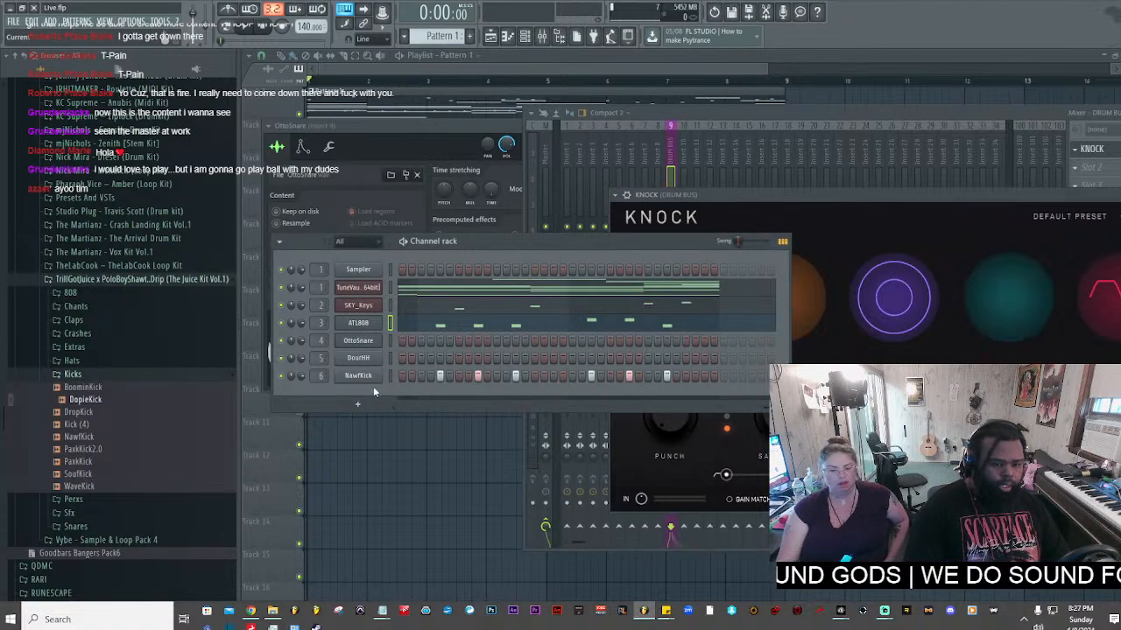
left_click(361, 323)
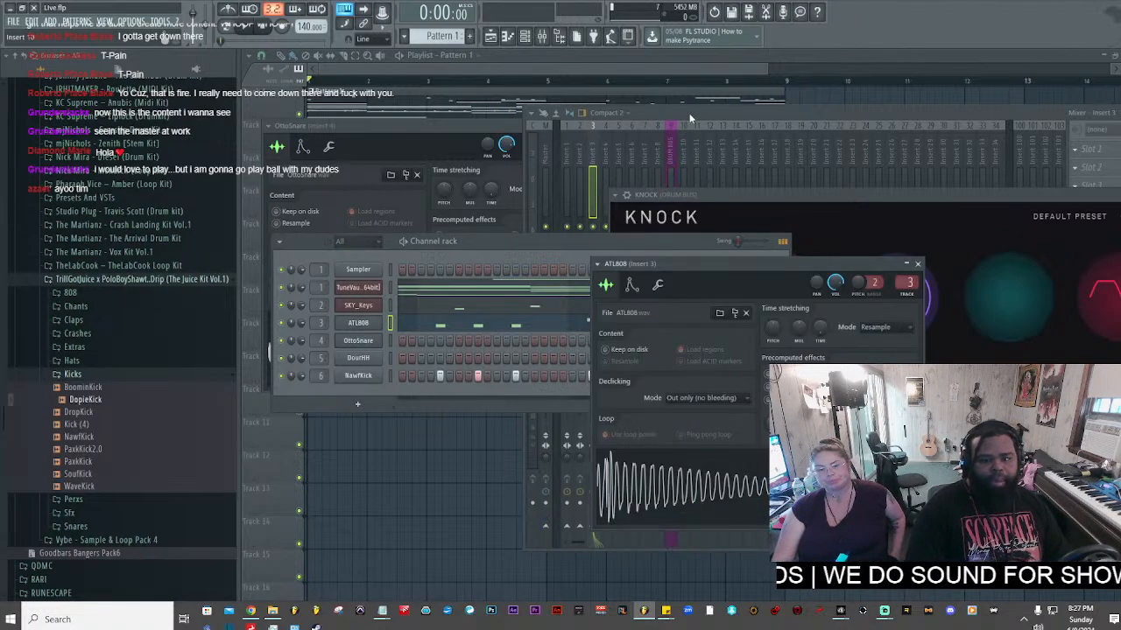
left_click_drag(690, 115, 636, 130)
left_click_drag(538, 308, 550, 331)
left_click(538, 550)
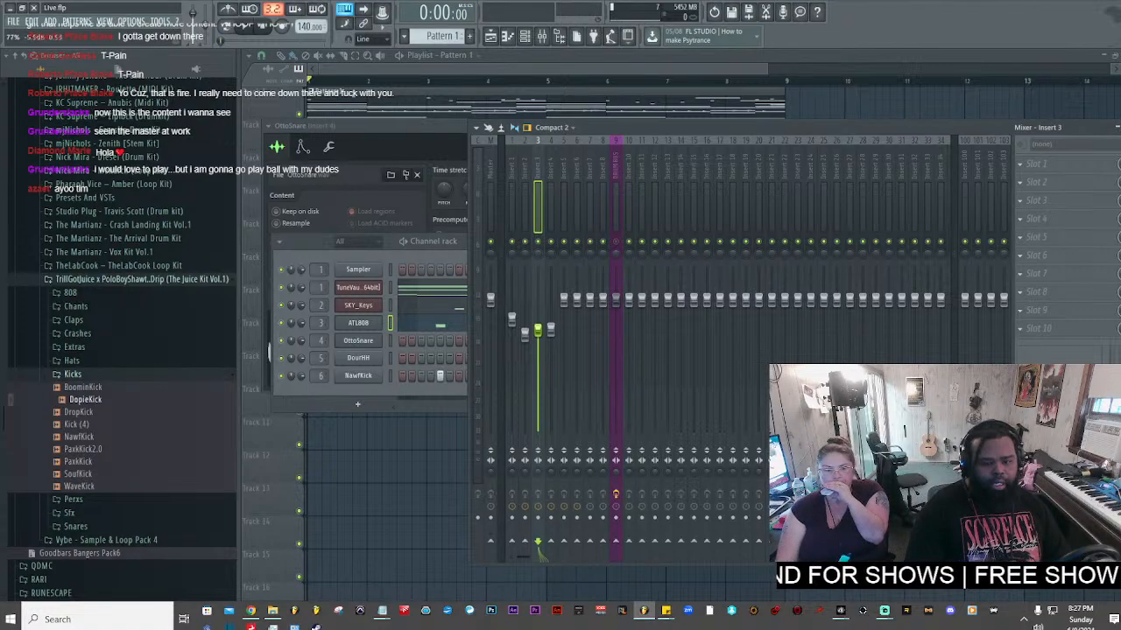
left_click(551, 549)
- Lower the Insert 5 through Insert 8 faders to about 75–77%, roughly level with Inserts 3 and 4
left_click_drag(567, 302, 566, 342)
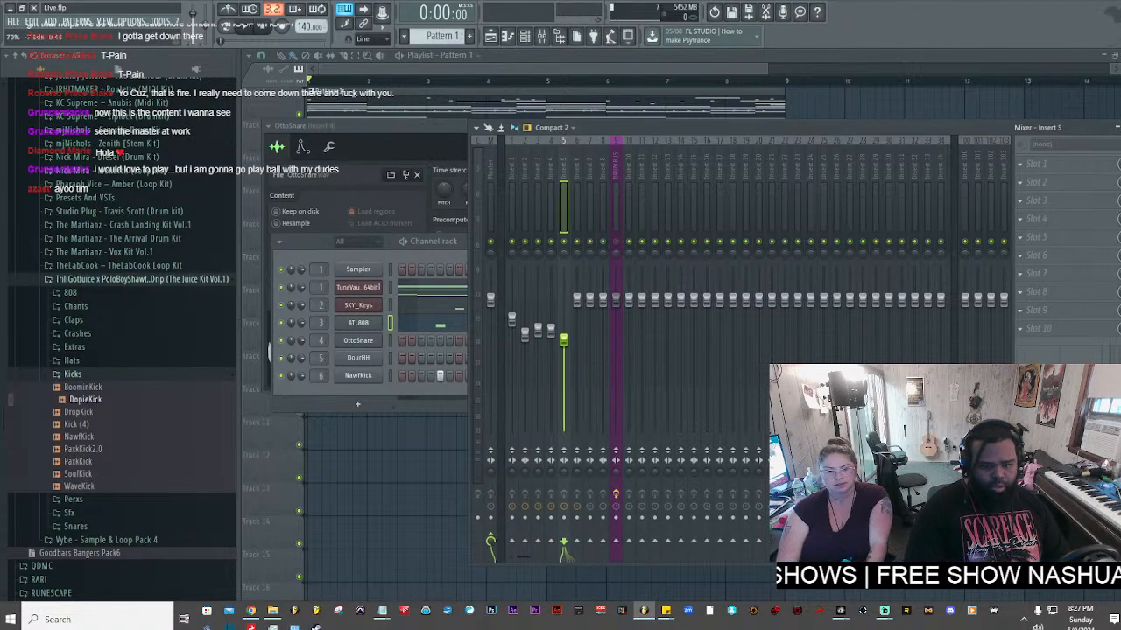
left_click_drag(576, 300, 576, 311)
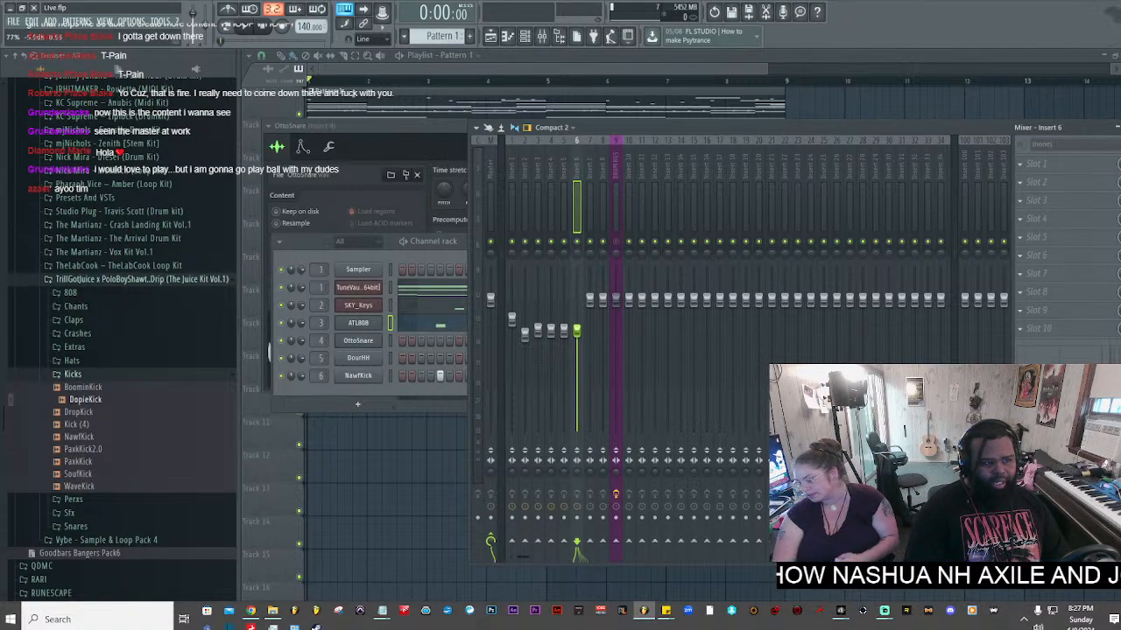
left_click_drag(589, 302, 589, 311)
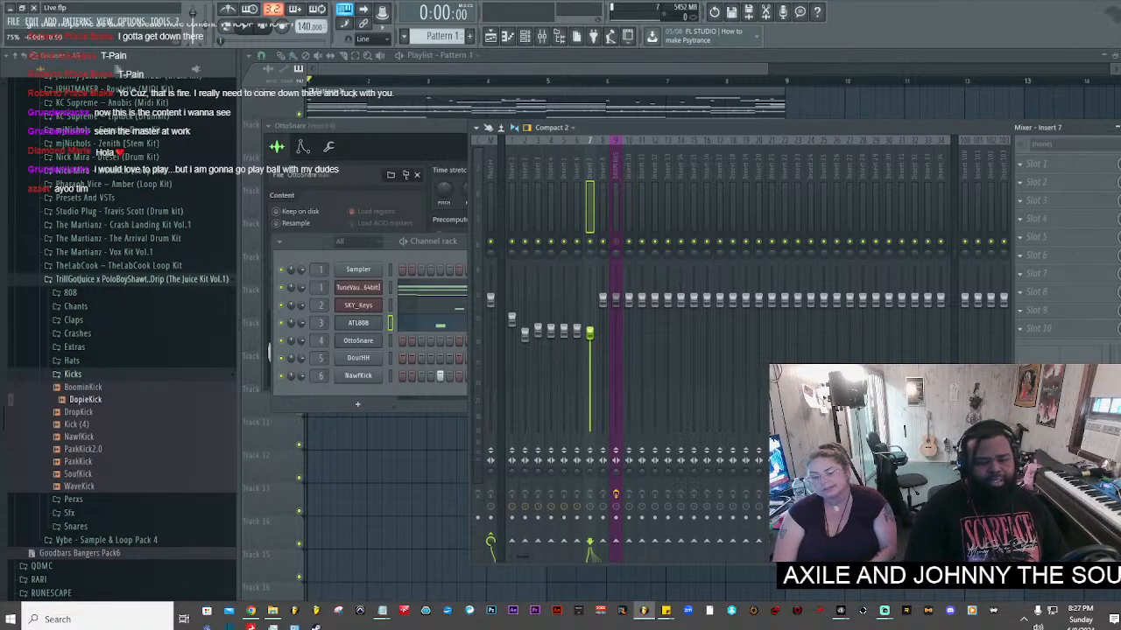
left_click_drag(595, 302, 595, 355)
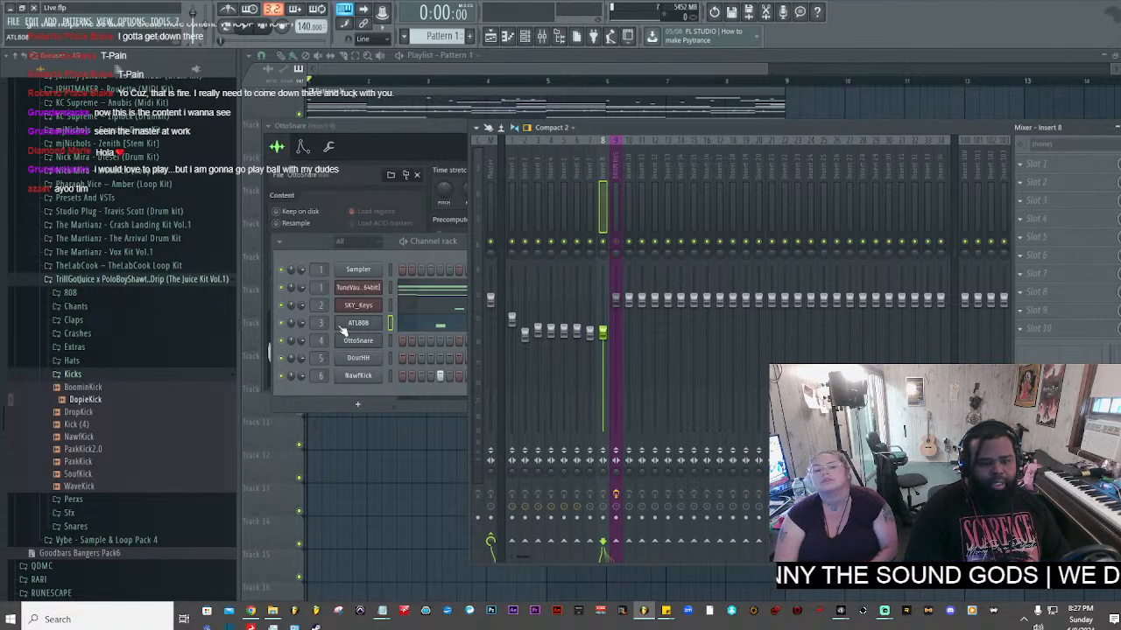
- Route Inserts 3, 4, 5 and 6 to the DRUM BUS only, disabling their direct sends to the Master
left_click(554, 191)
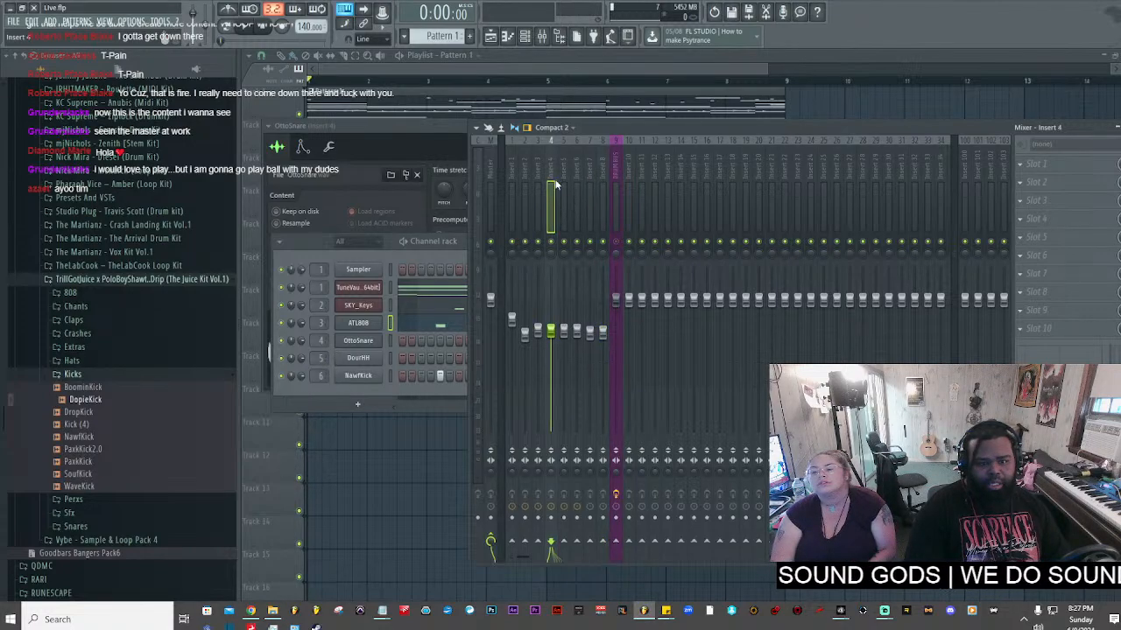
left_click(532, 173)
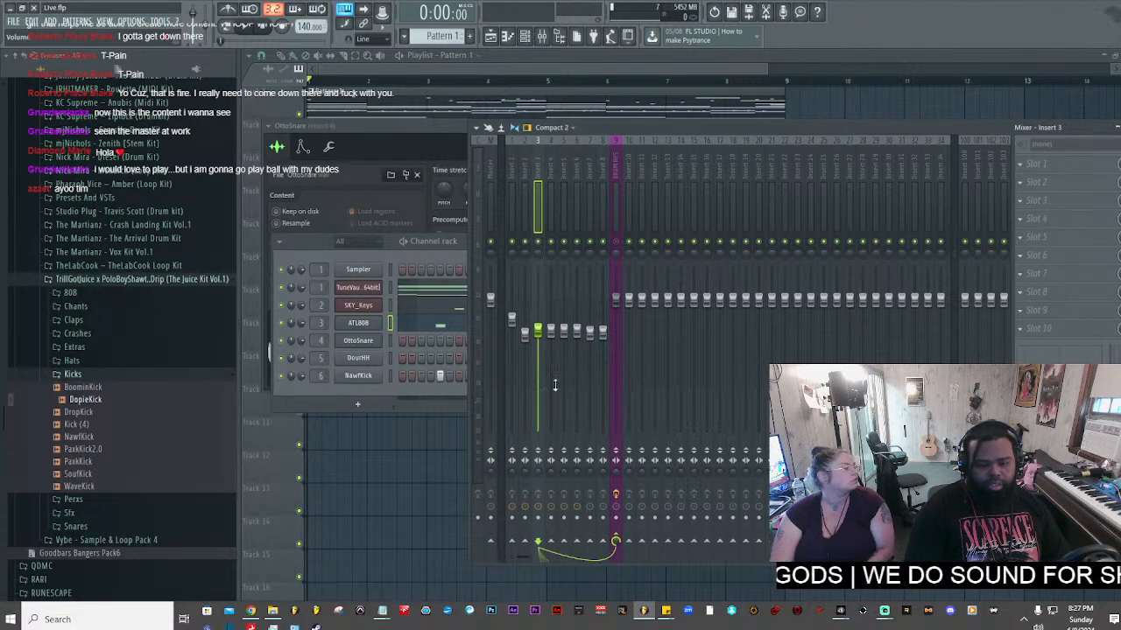
left_click(550, 210)
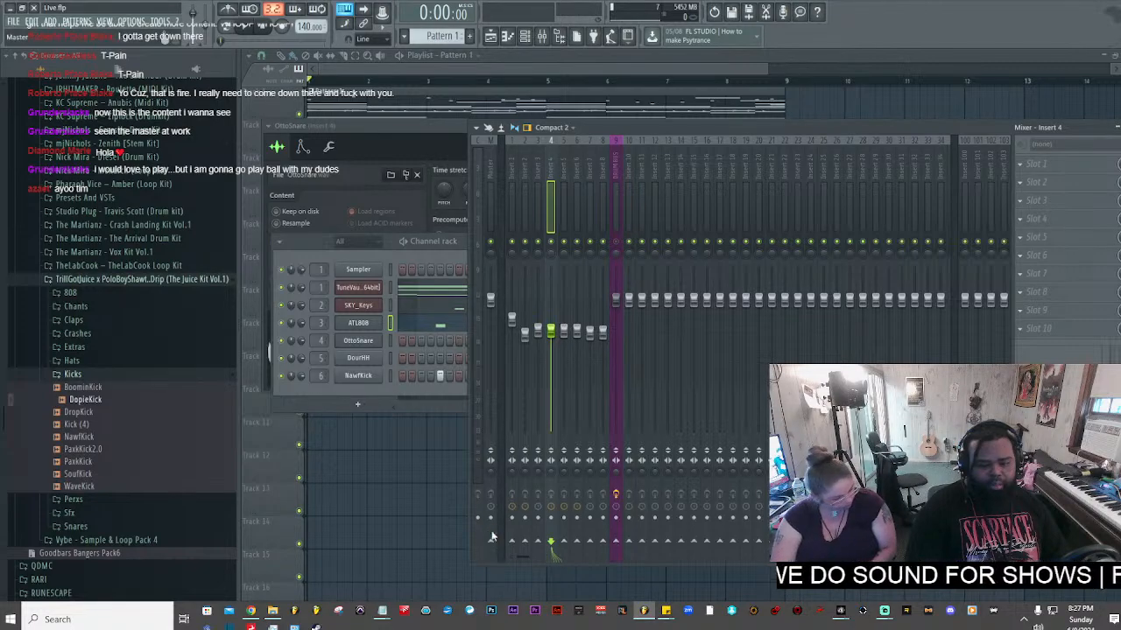
left_click(564, 184)
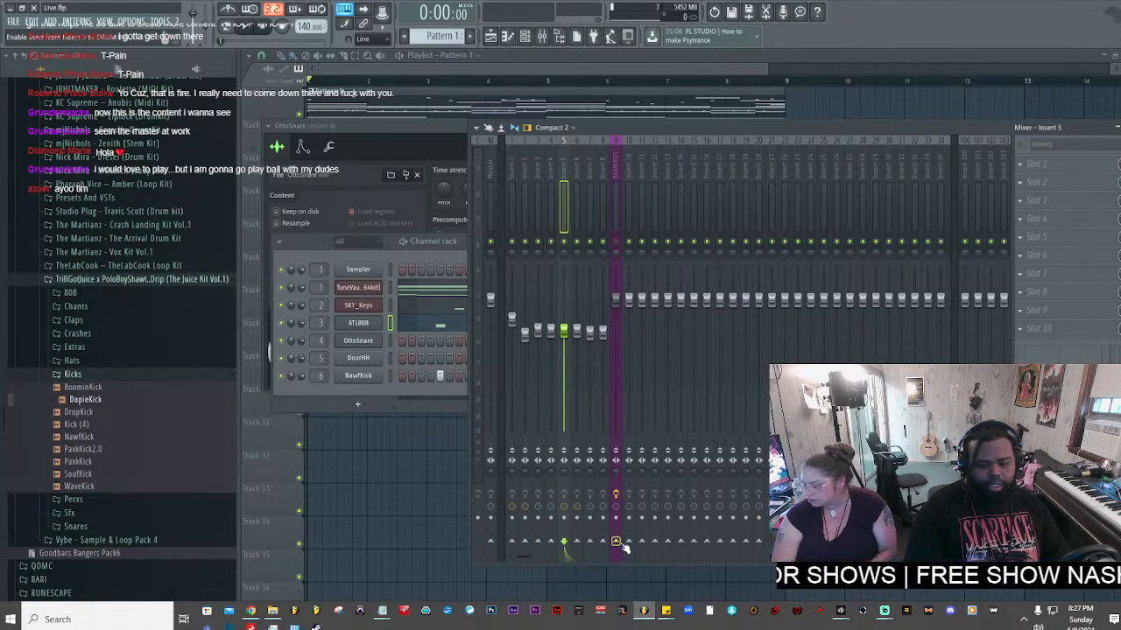
left_click(576, 210)
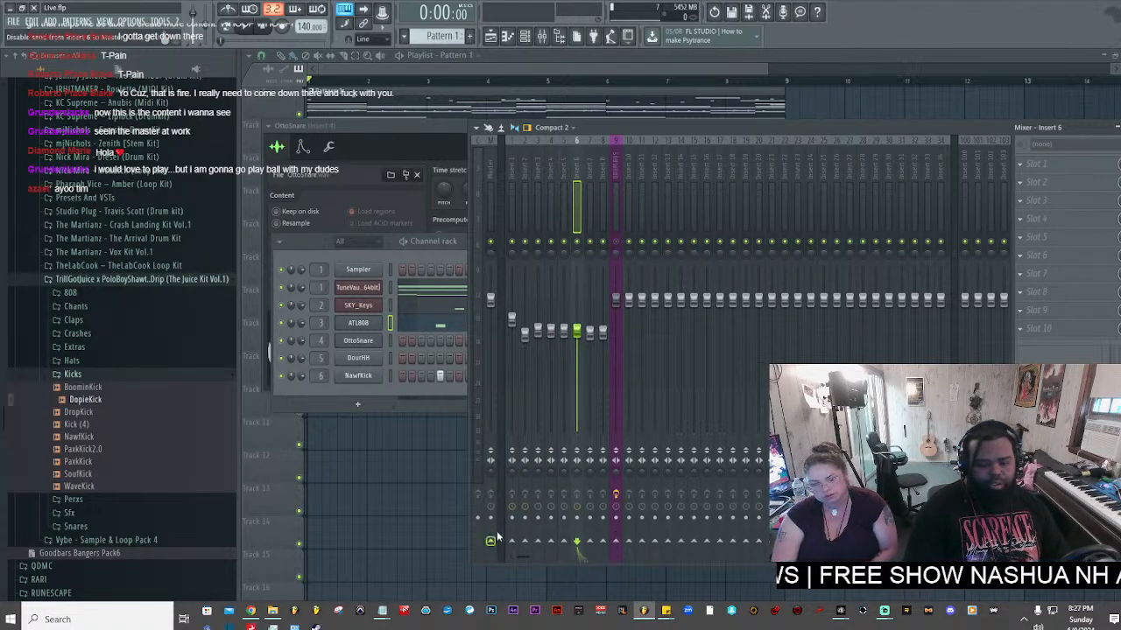
left_click(615, 542)
- Play the beat with the DRUM BUS effect slots in view and bypass KNOCK to hear the drums without it
key("space")
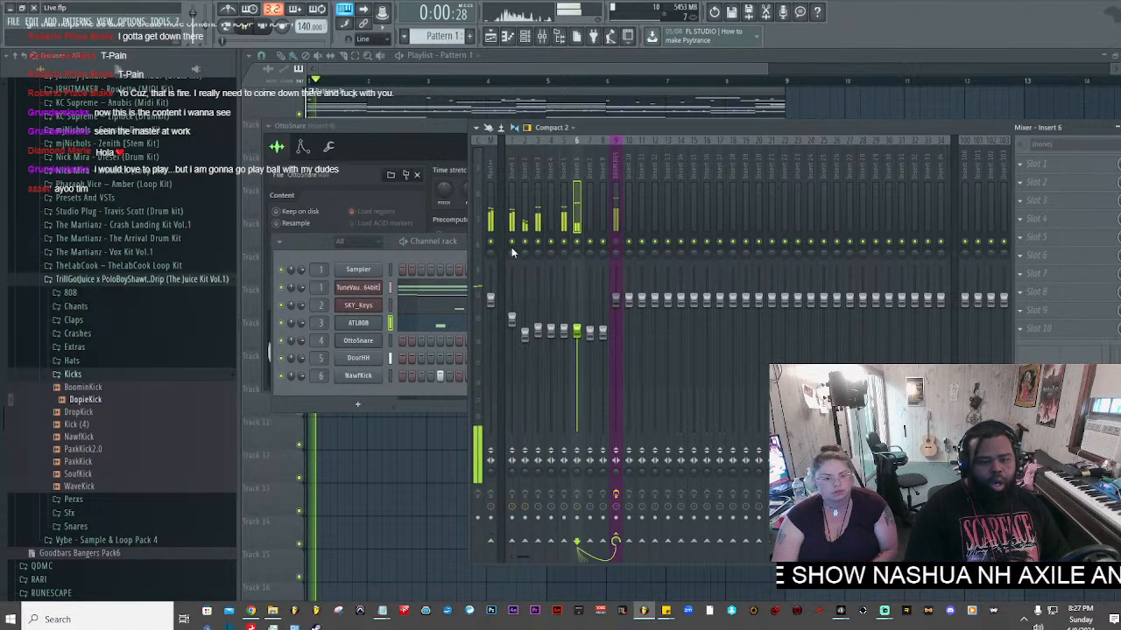
left_click(616, 200)
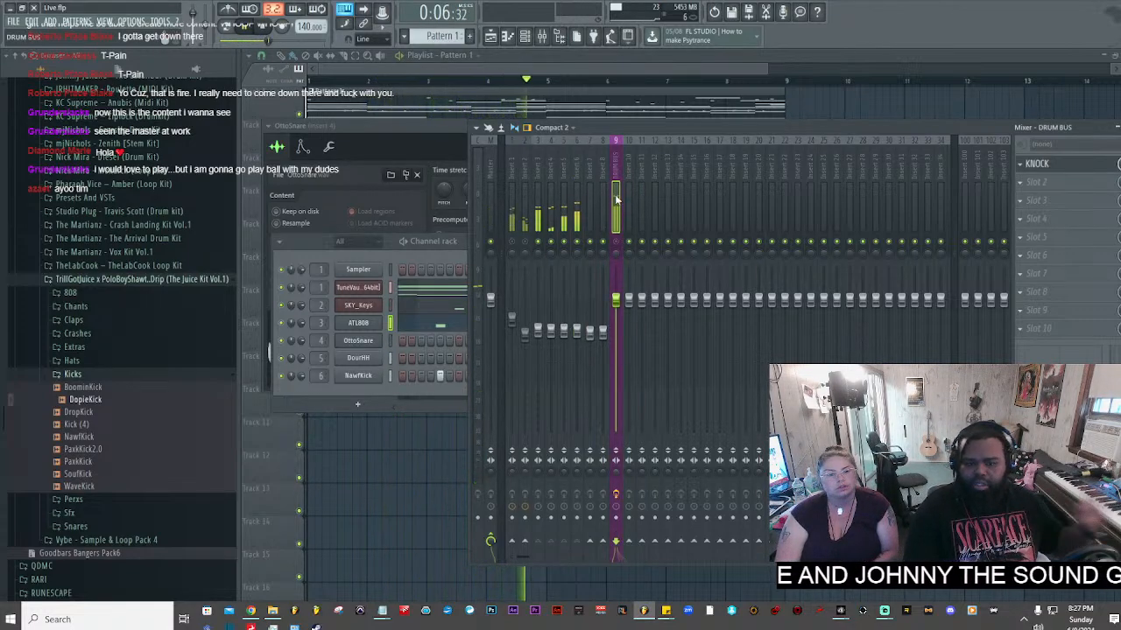
left_click_drag(921, 129, 837, 162)
left_click(1054, 199)
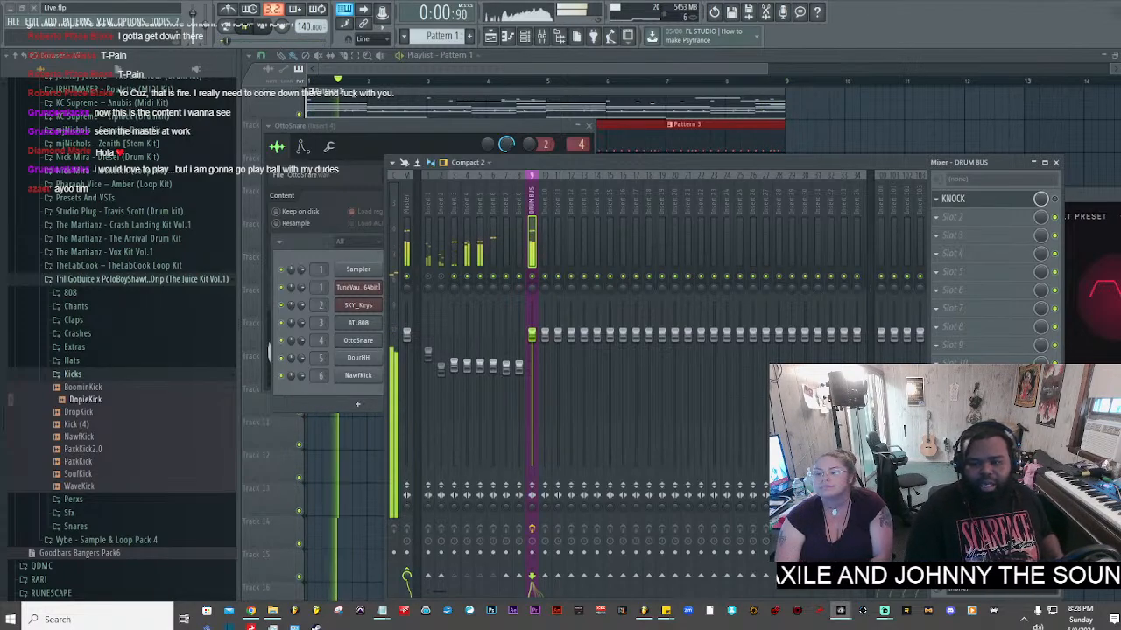
- In KNOCK, set the sub pitch to Db1 (34.65), turn up Air, and raise Saturate to just past halfway and Punch to nearly full
left_click_drag(1069, 205, 859, 220)
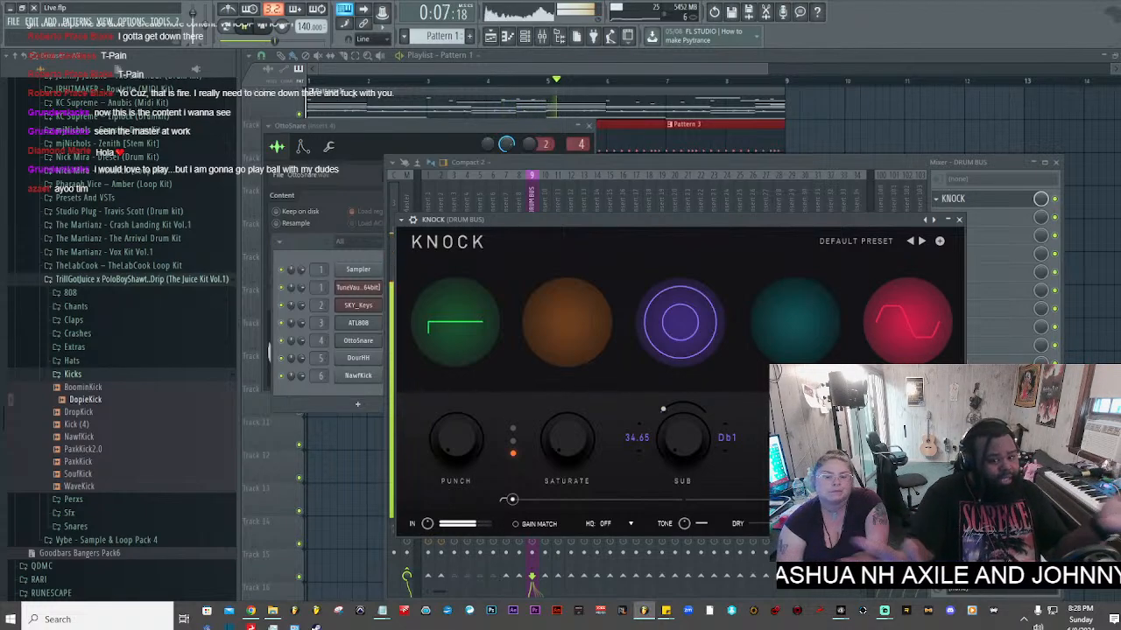
left_click_drag(624, 215, 810, 252)
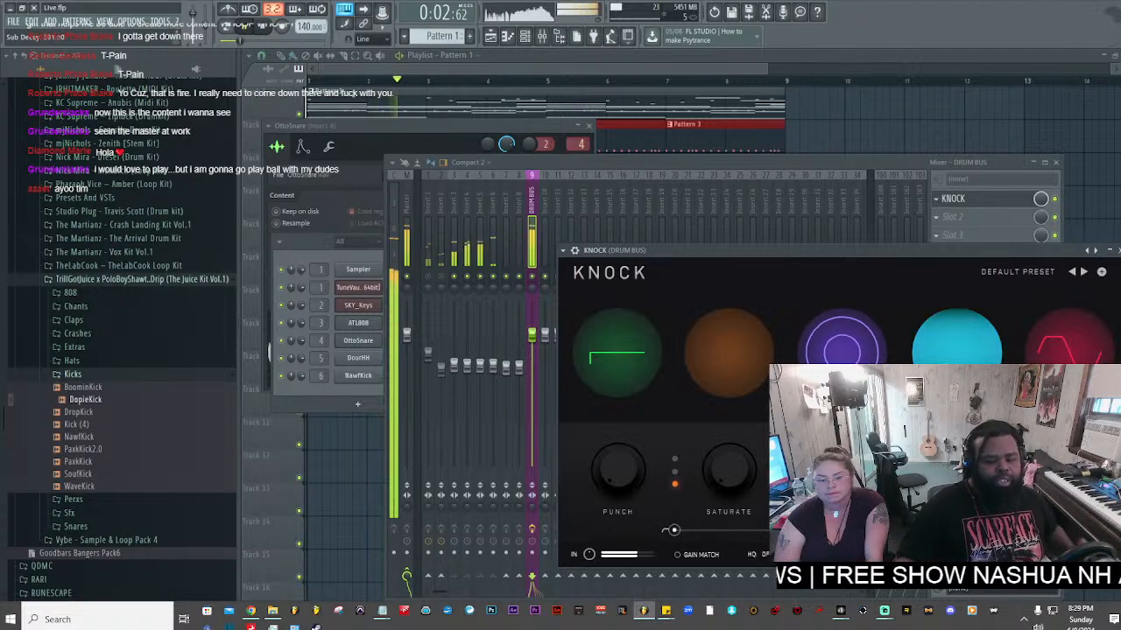
left_click_drag(740, 469, 770, 440)
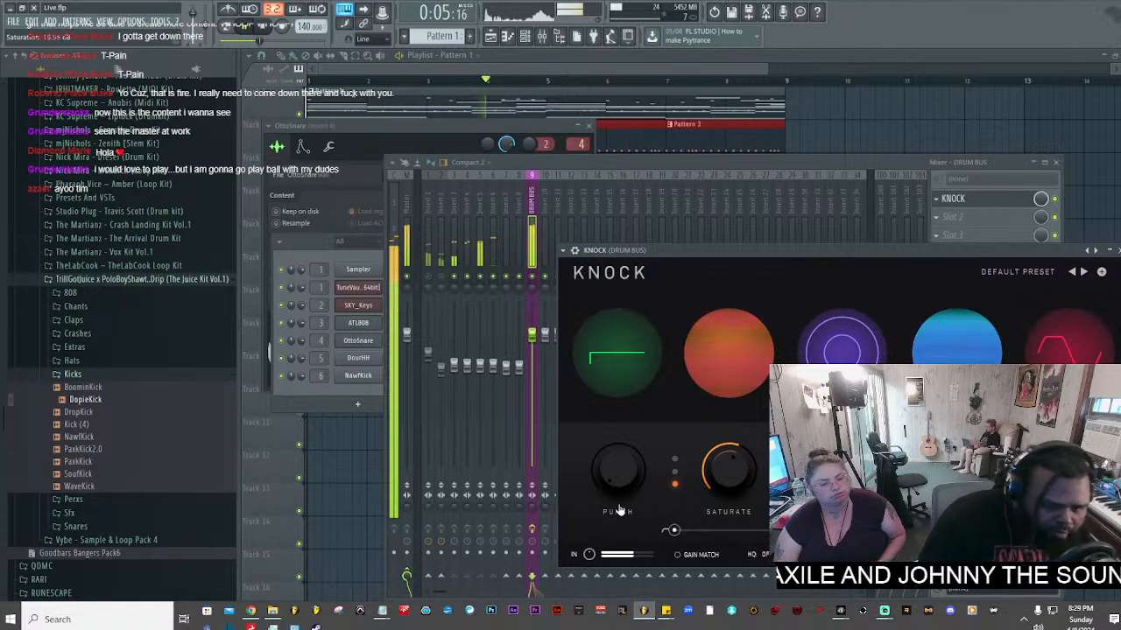
left_click_drag(618, 510, 663, 219)
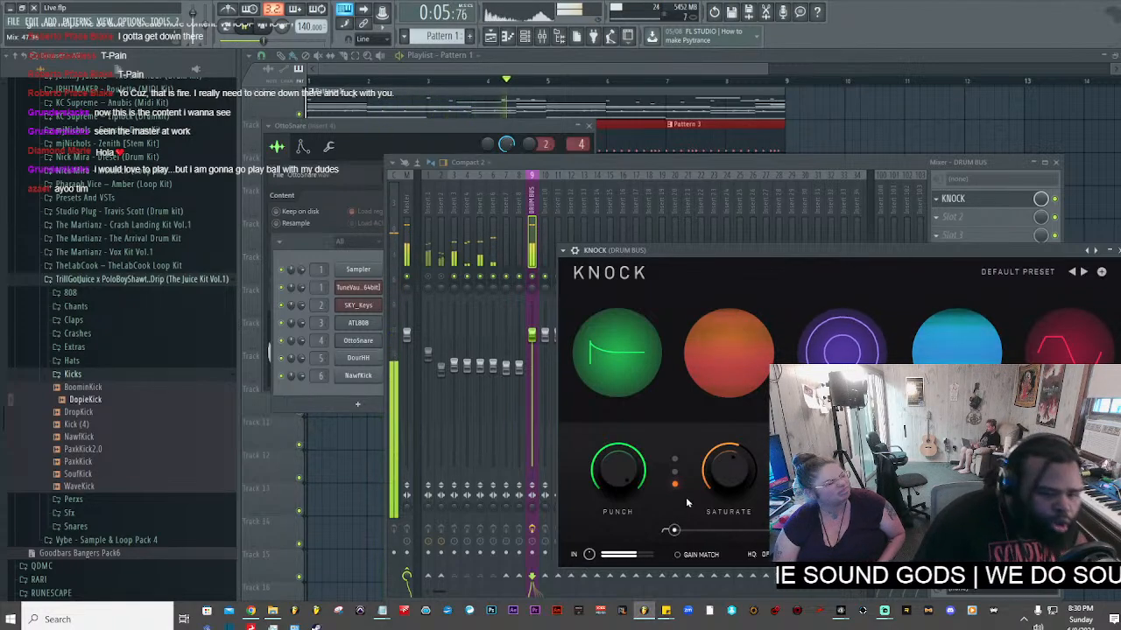
- Lower the DRUM BUS fader to just above the level of the Insert 3 to 6 faders, and briefly solo Insert 1
mouse_move(533, 341)
left_mouse_down()
mouse_move(531, 369)
mouse_move(532, 359)
left_mouse_up()
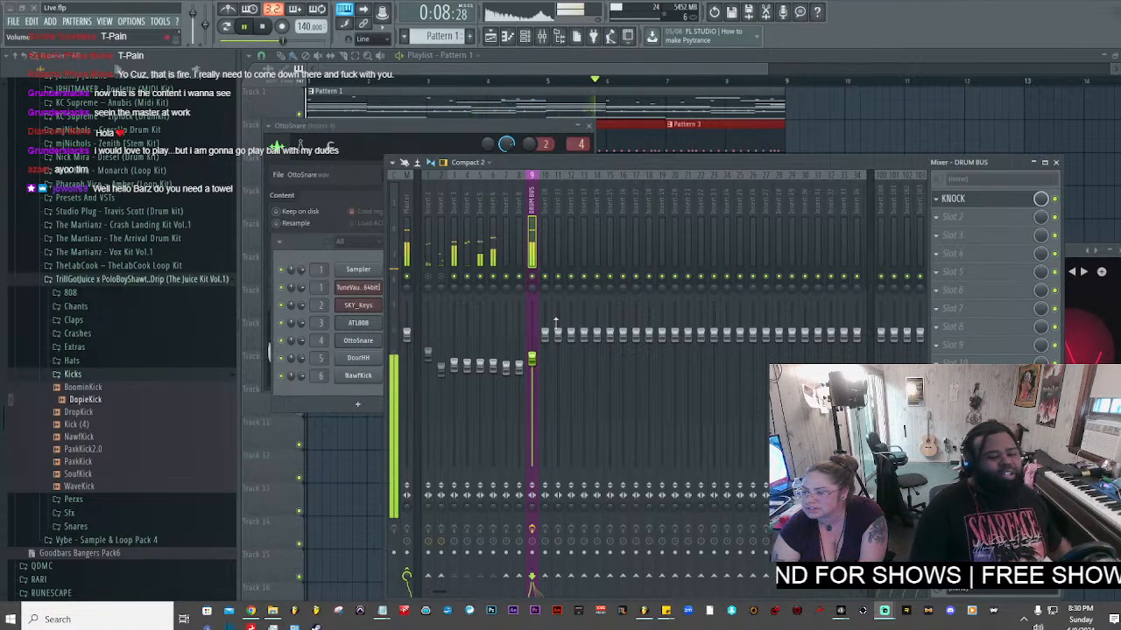
right_click(430, 278)
right_click(431, 279)
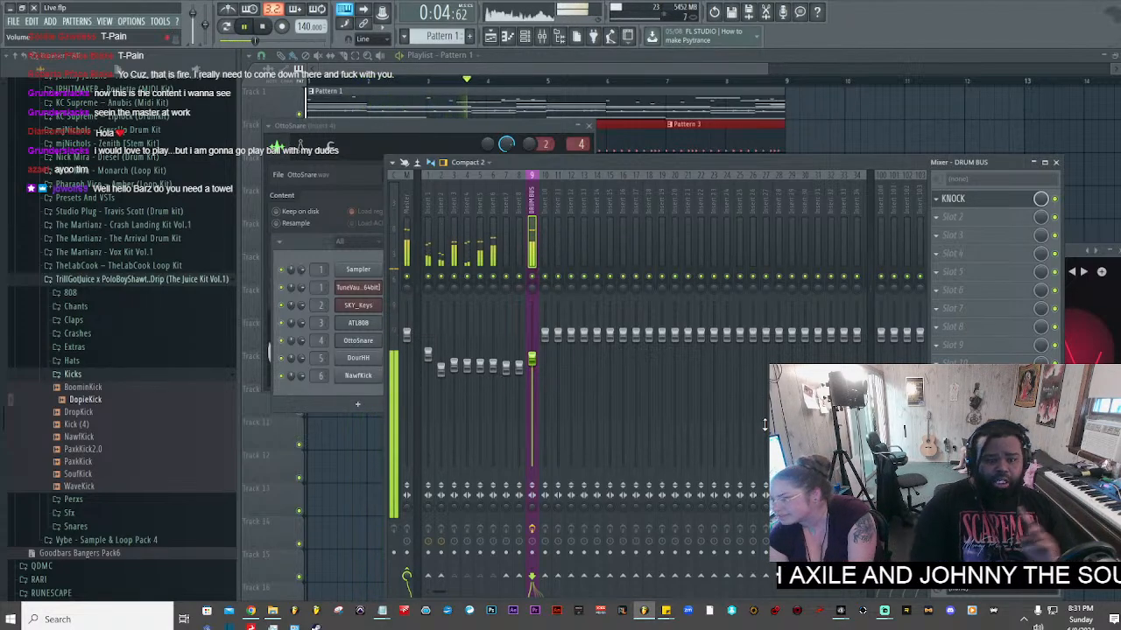
- Close KNOCK, solo Insert 1 and raise its fader to just below the Master fader's level
left_click(961, 198)
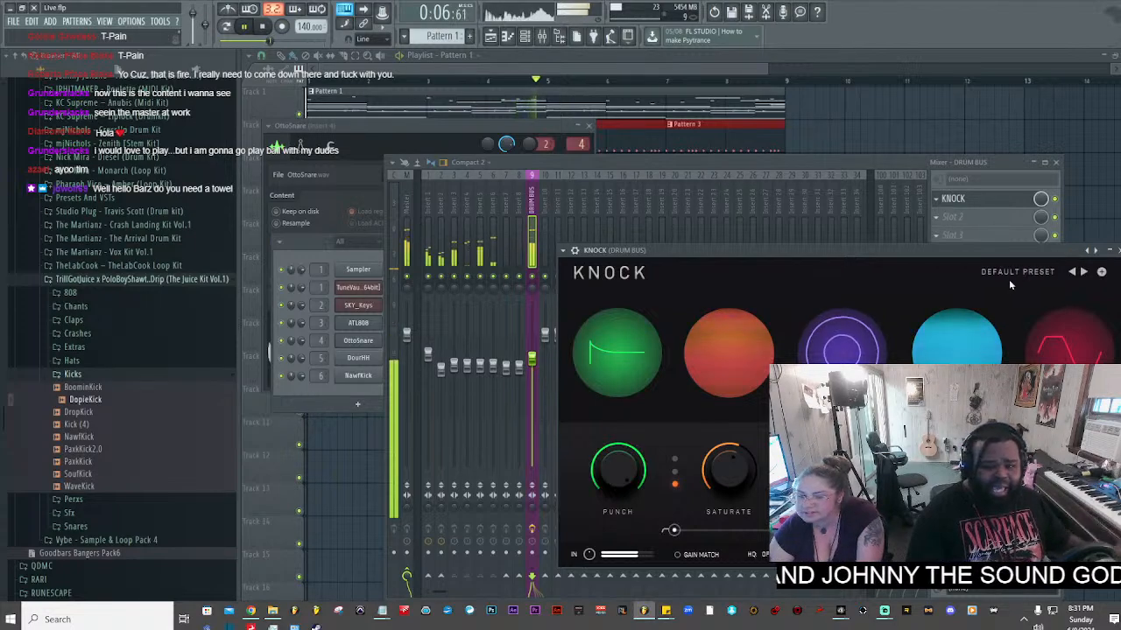
left_click(1059, 203)
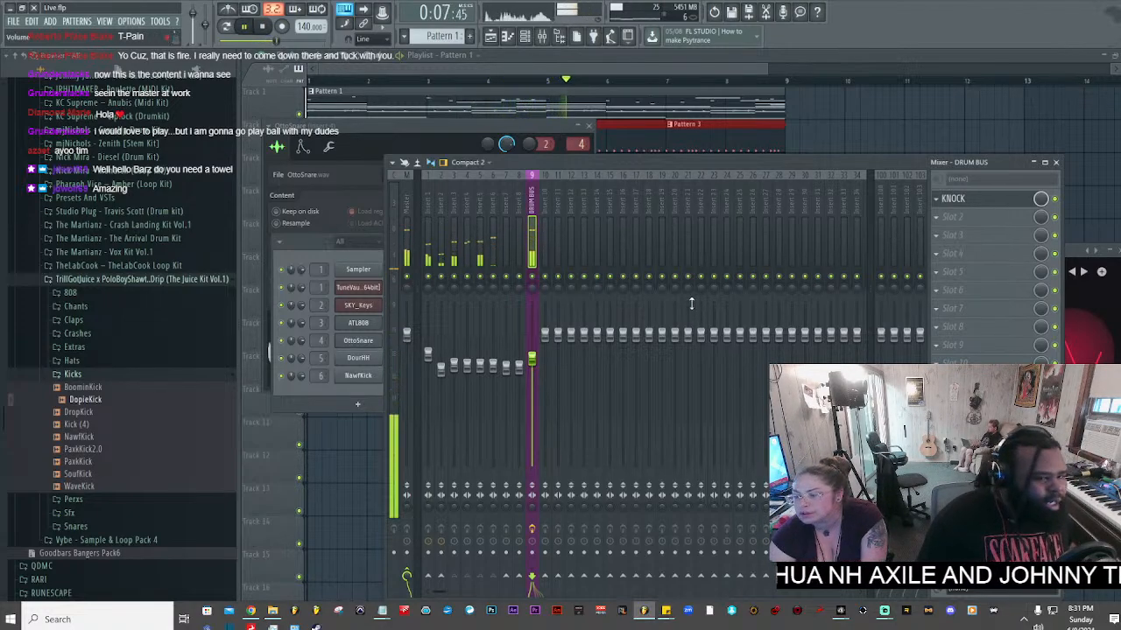
right_click(428, 278)
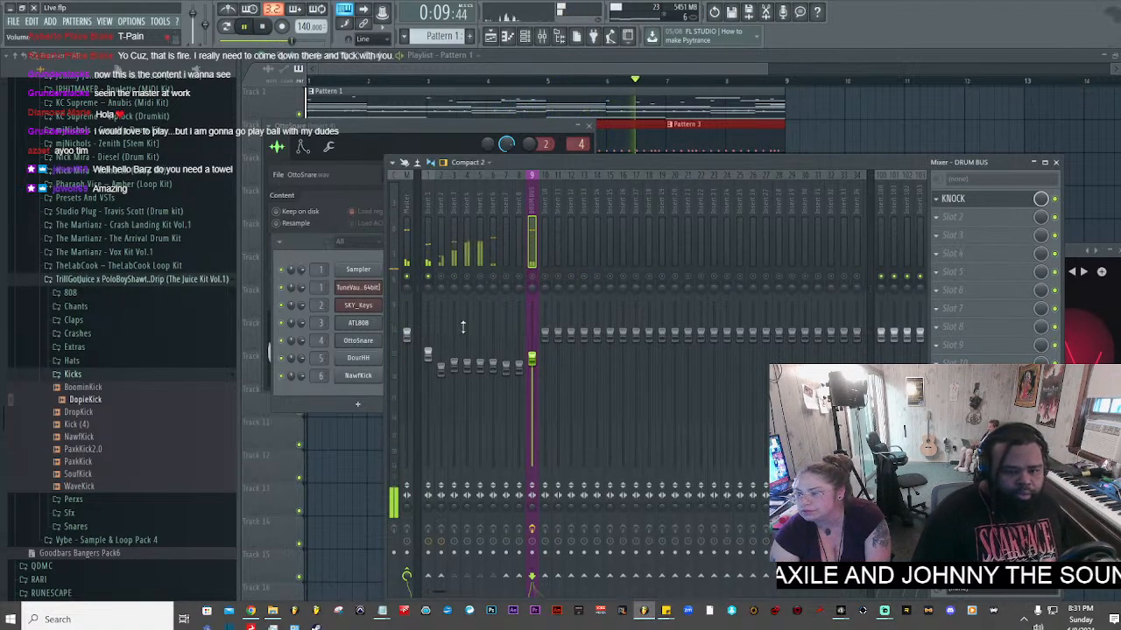
left_click_drag(428, 355, 428, 338)
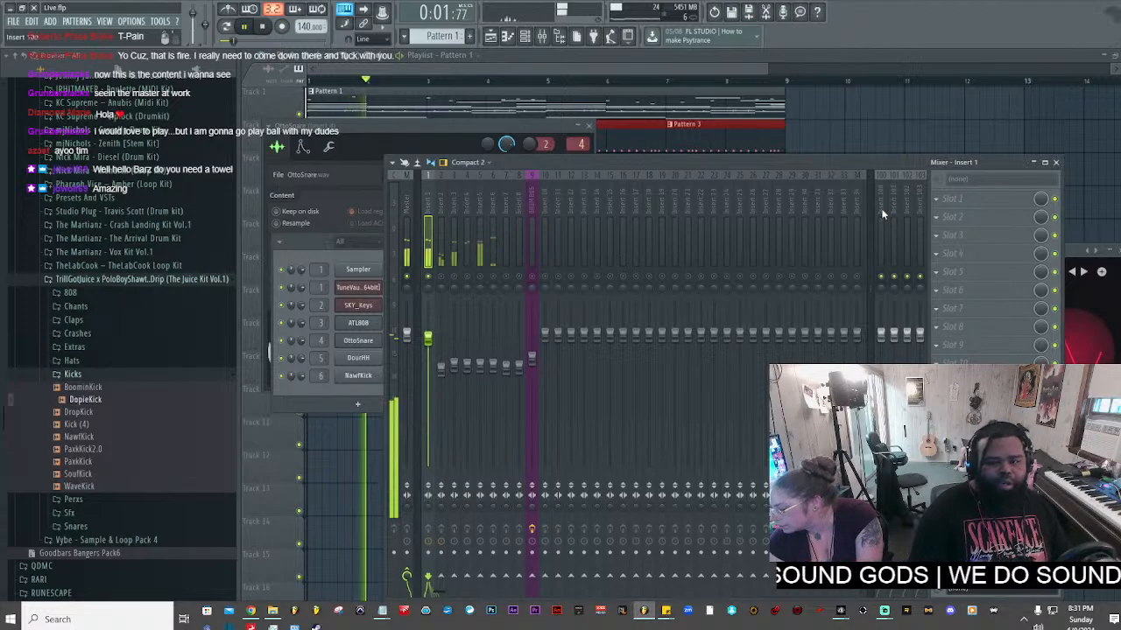
- Add Fruity Parametric EQ 2 to Insert 1 and rough in boosts on bands 2 and 4 plus a high cut on band 7
left_click(959, 198)
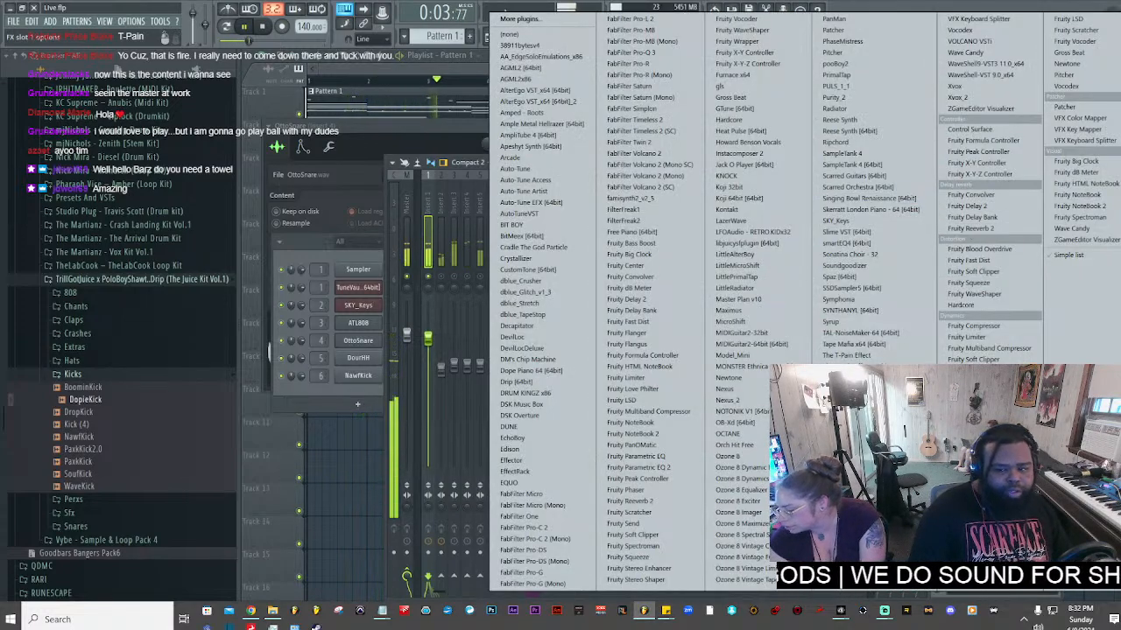
left_click(639, 468)
left_click_drag(521, 267, 479, 319)
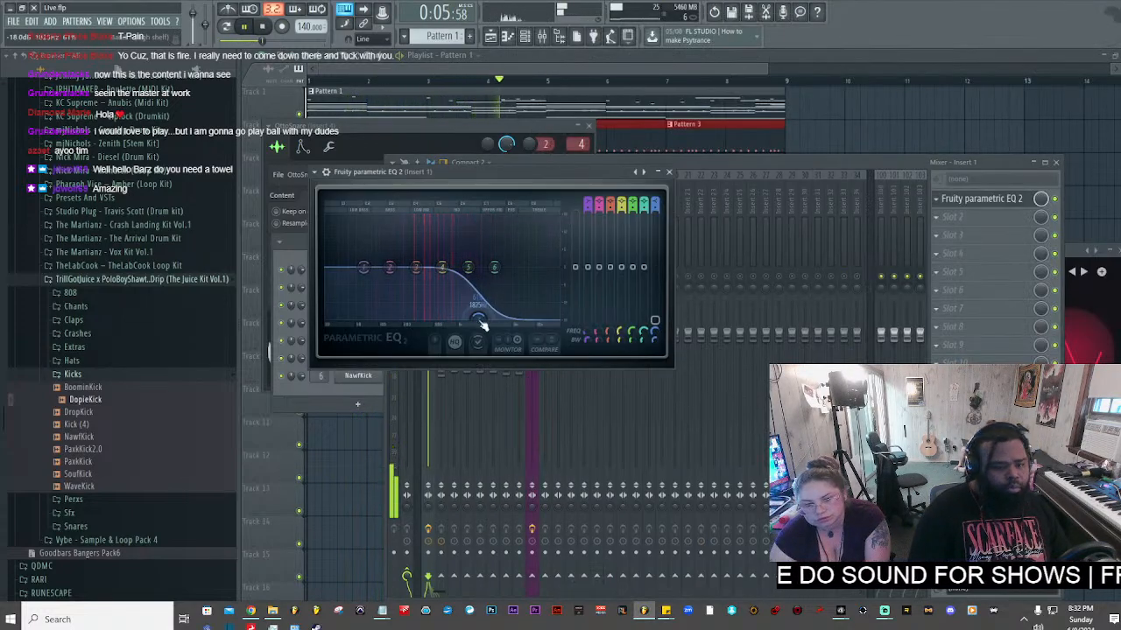
left_click_drag(391, 267, 370, 234)
left_click_drag(442, 267, 473, 228)
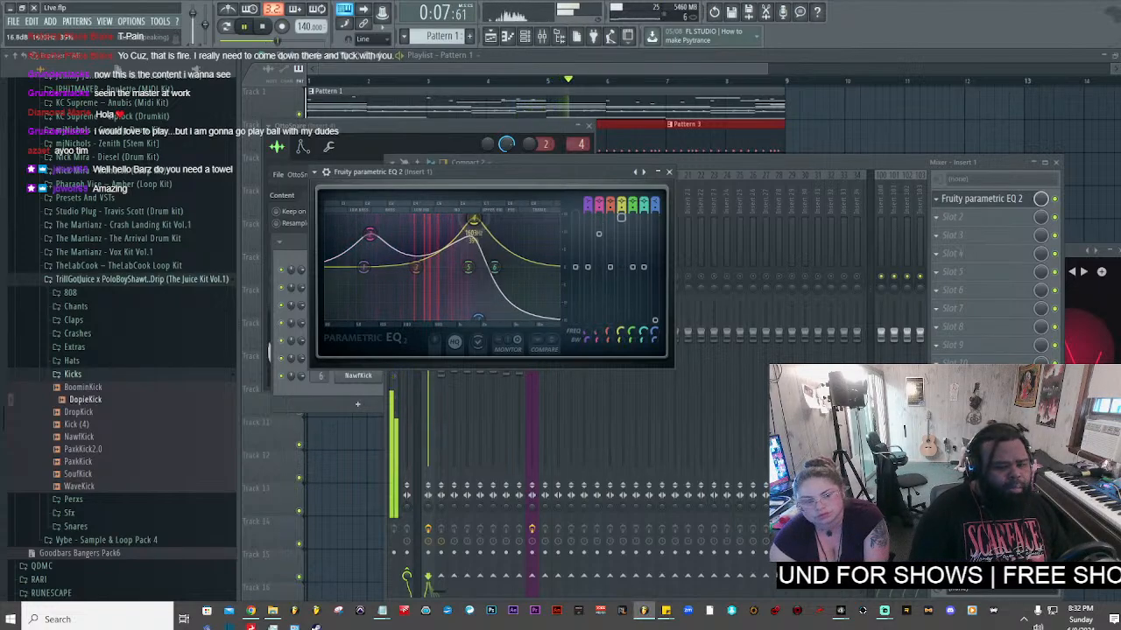
left_click_drag(478, 318, 522, 318)
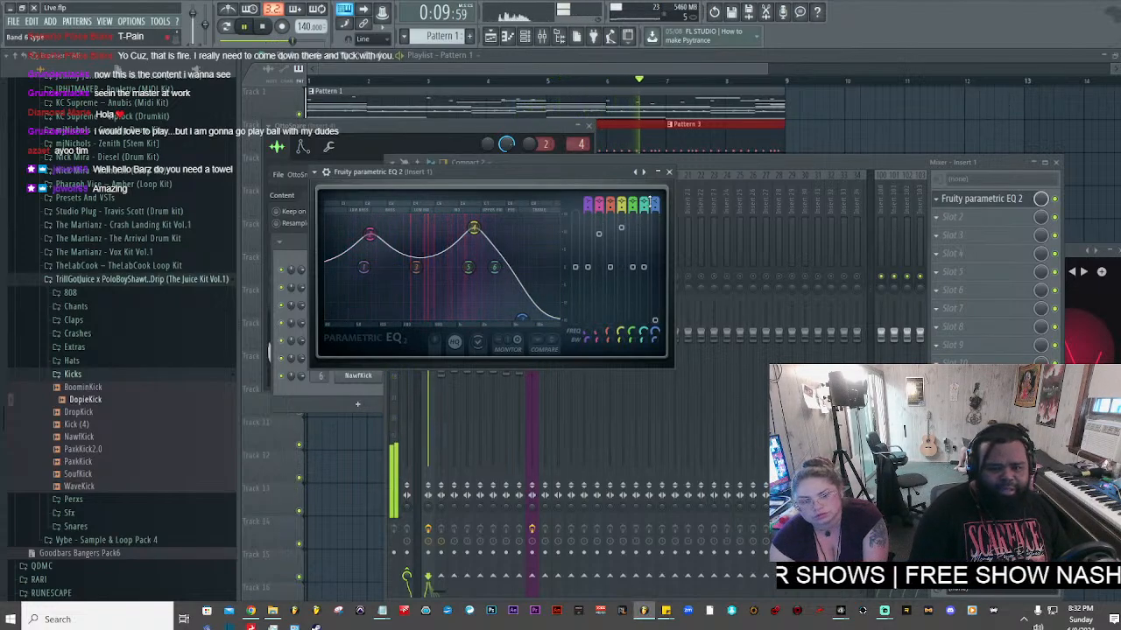
- Make the band 7 high cut steeper and higher, soften the band 2 and 4 boosts, and move band 4 up in frequency
mouse_move(655, 205)
left_mouse_down()
mouse_move(655, 238)
mouse_move(655, 201)
left_mouse_up()
left_click_drag(522, 267, 509, 267)
left_click_drag(473, 228, 473, 248)
mouse_move(621, 340)
left_mouse_down()
mouse_move(622, 360)
mouse_move(622, 319)
left_mouse_up()
left_click_drag(370, 234, 374, 252)
left_click_drag(471, 247, 504, 251)
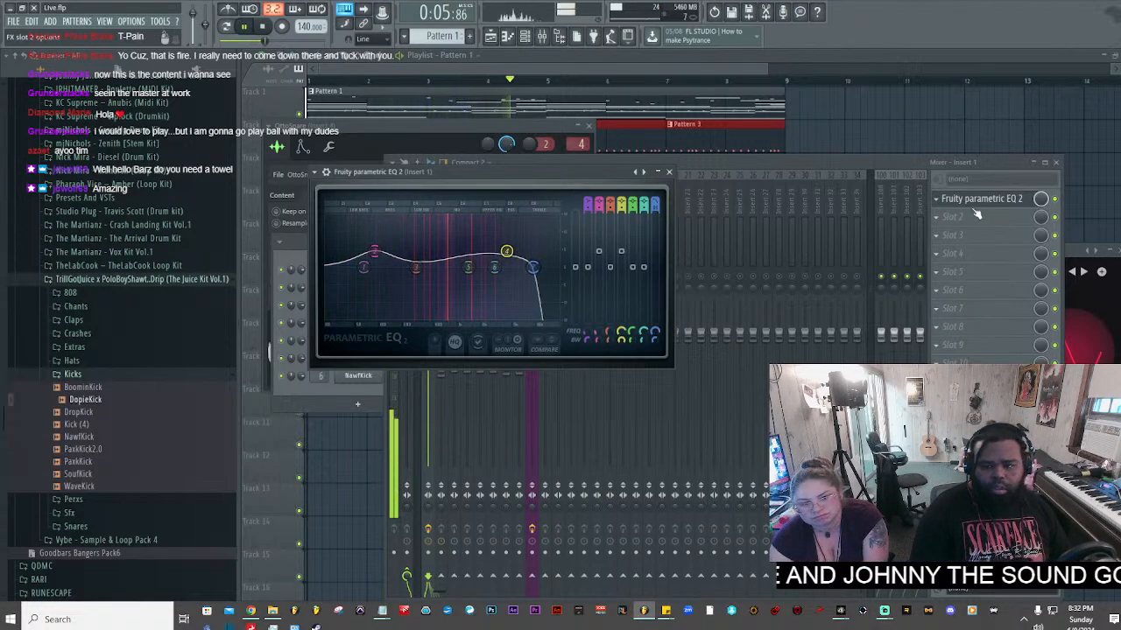
- Add Fruity Reeverb 2 to the first effect slot of Insert 100
left_click(891, 208)
left_click(952, 199)
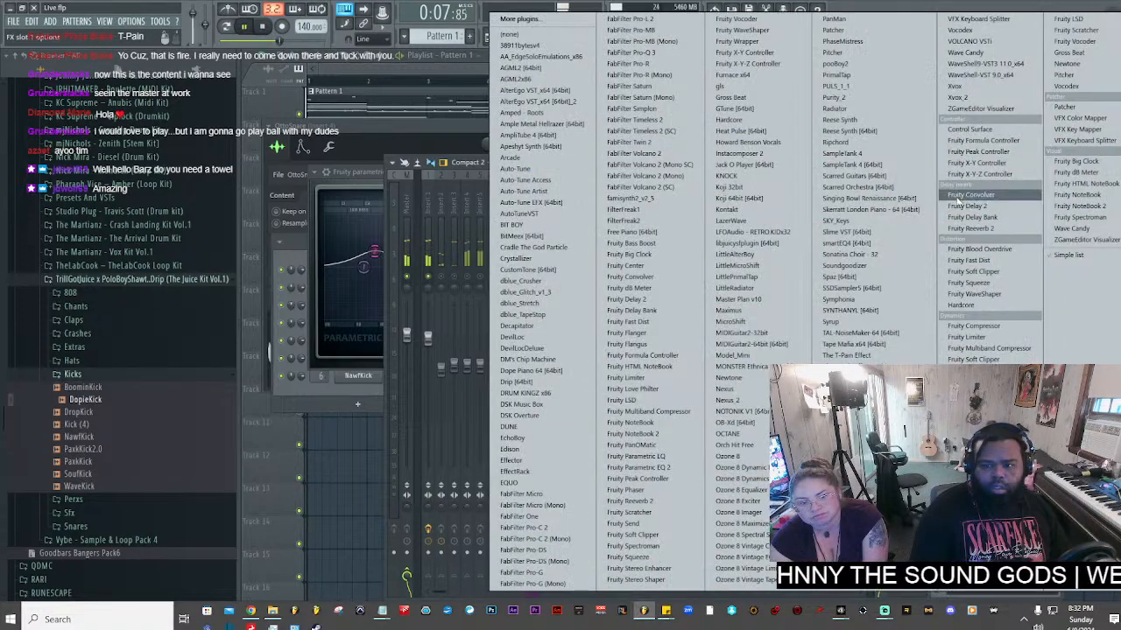
left_click(1000, 230)
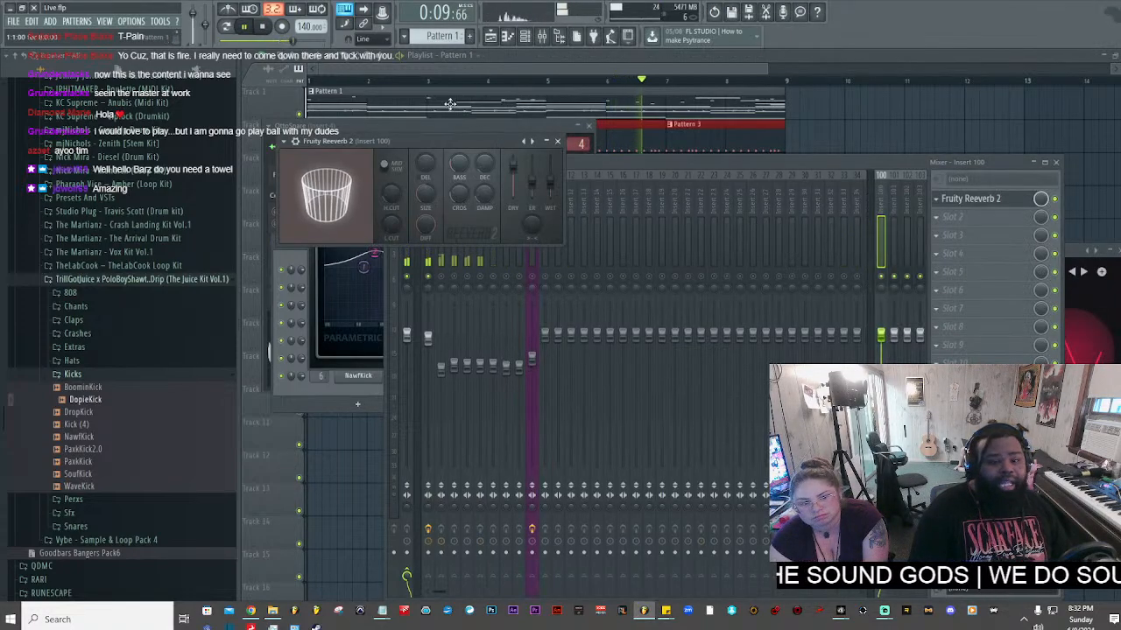
- Bring the channel rack and mixer back over the playlist and reopen Fruity Reeverb 2 on Insert 100
key("F5")
scroll(424, 67, "up", 2)
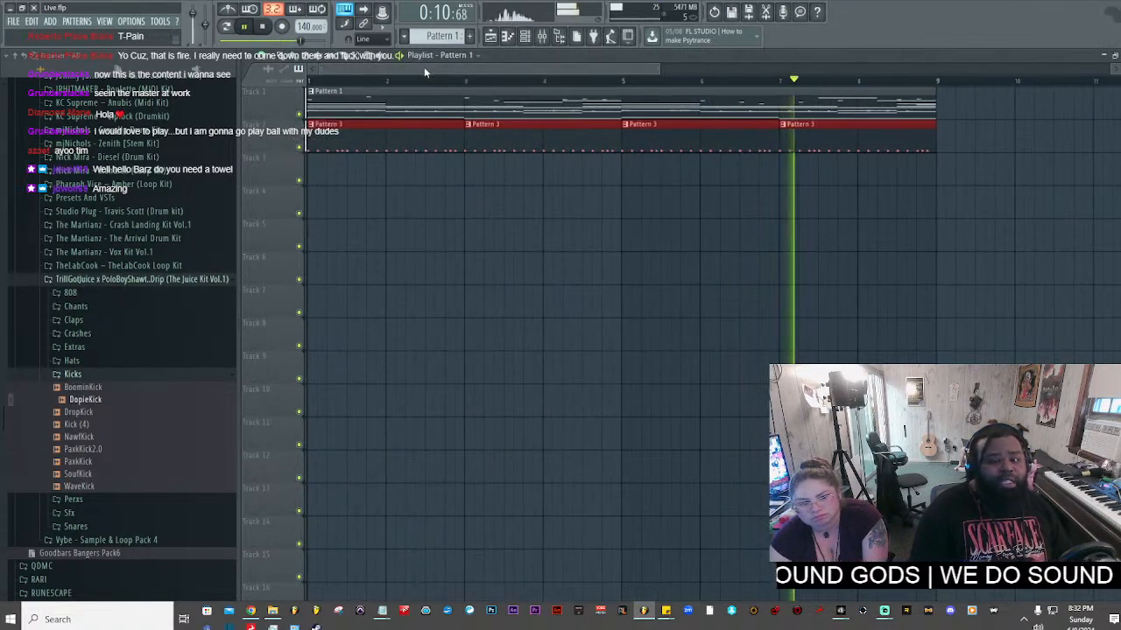
left_click(524, 35)
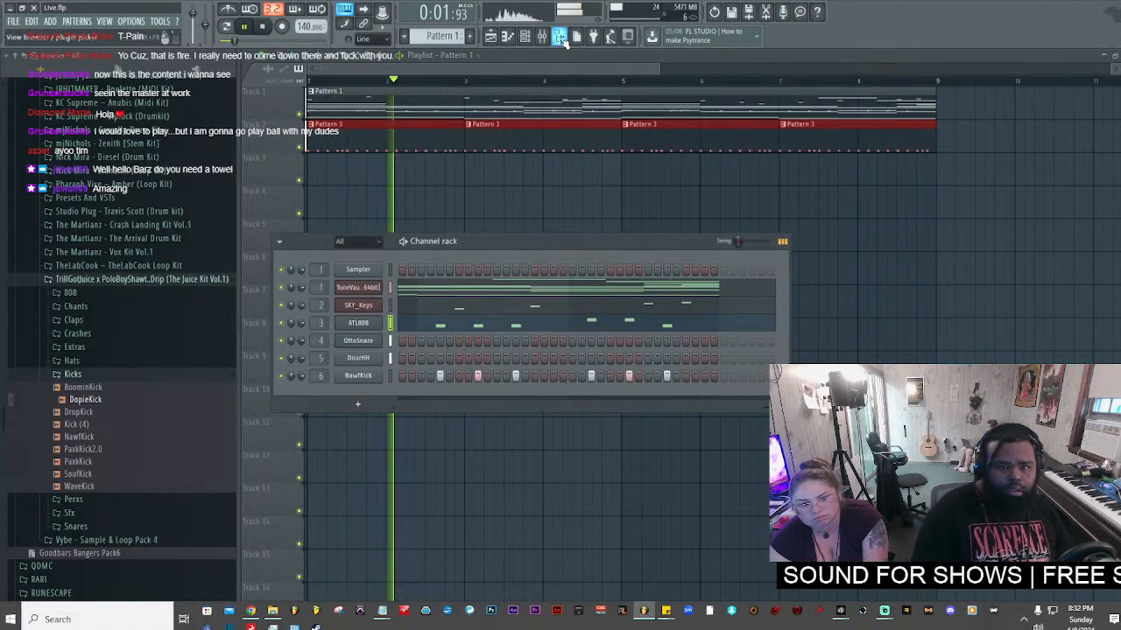
left_click(542, 36)
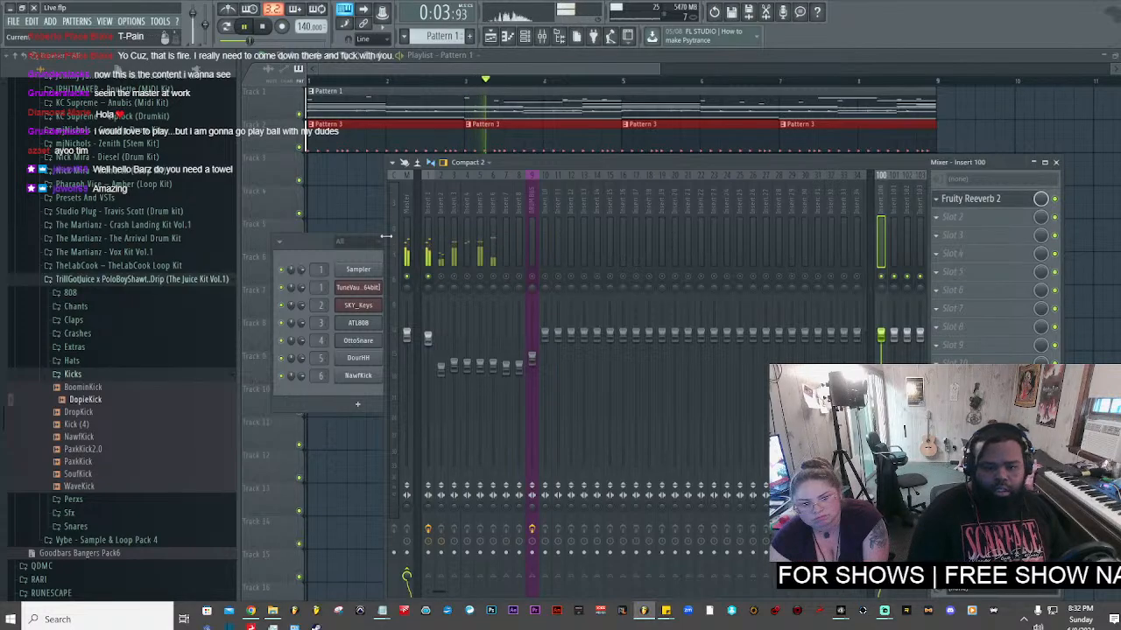
left_click(884, 210)
left_click(976, 198)
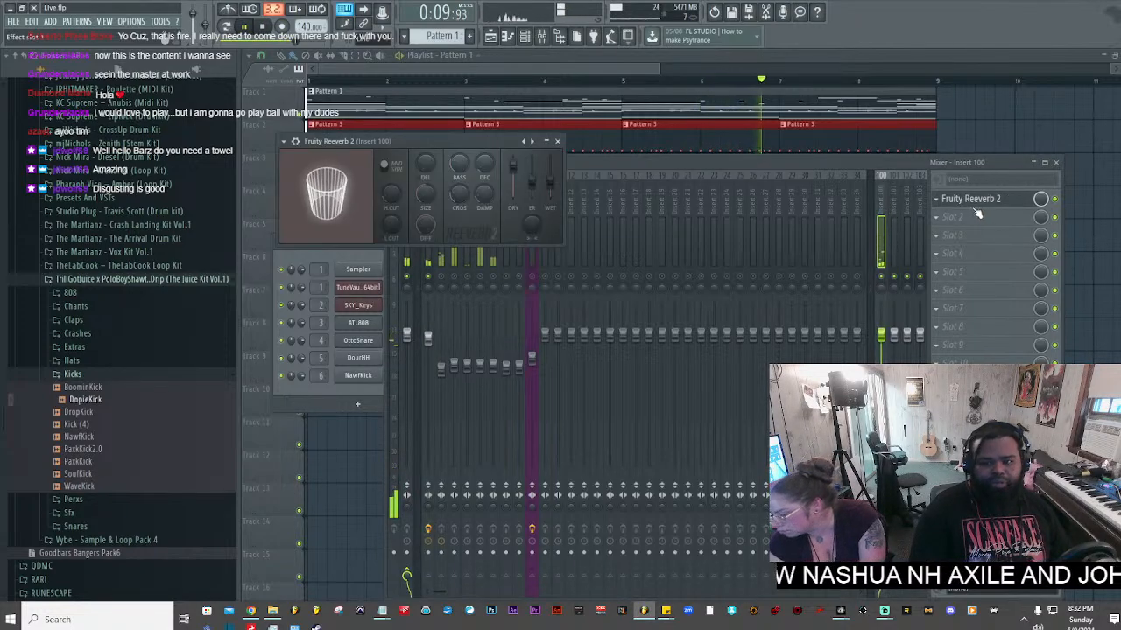
- Stop playback, load The Venue preset in Fruity Reeverb 2 and pull its Dry level down
key("space")
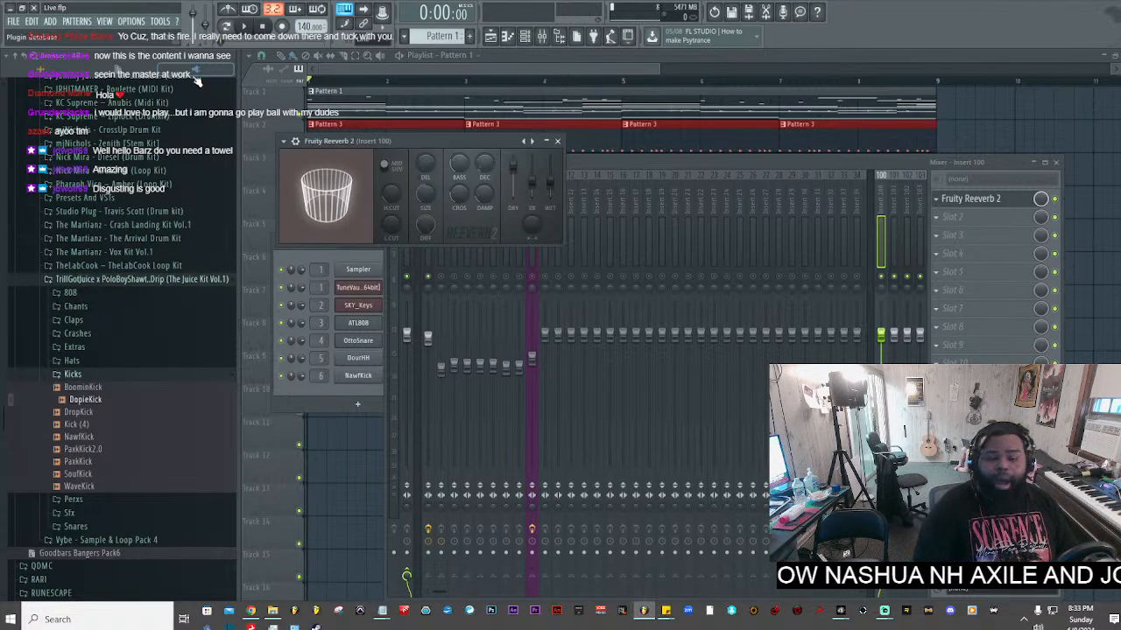
left_click(283, 141)
mouse_move(321, 176)
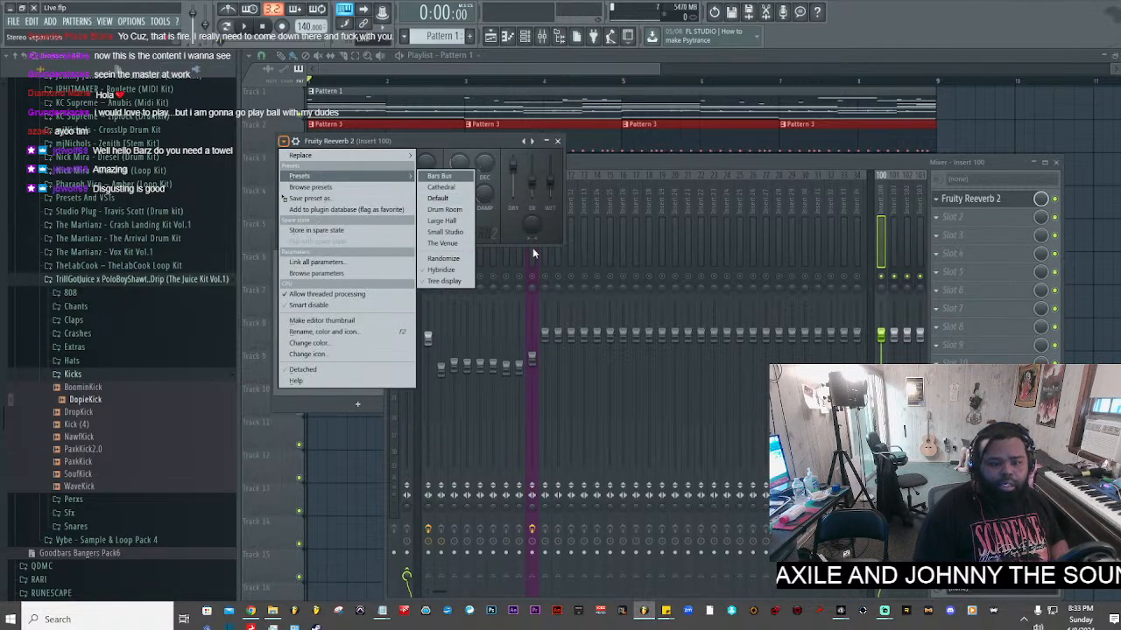
left_click(458, 245)
left_click_drag(519, 173, 481, 167)
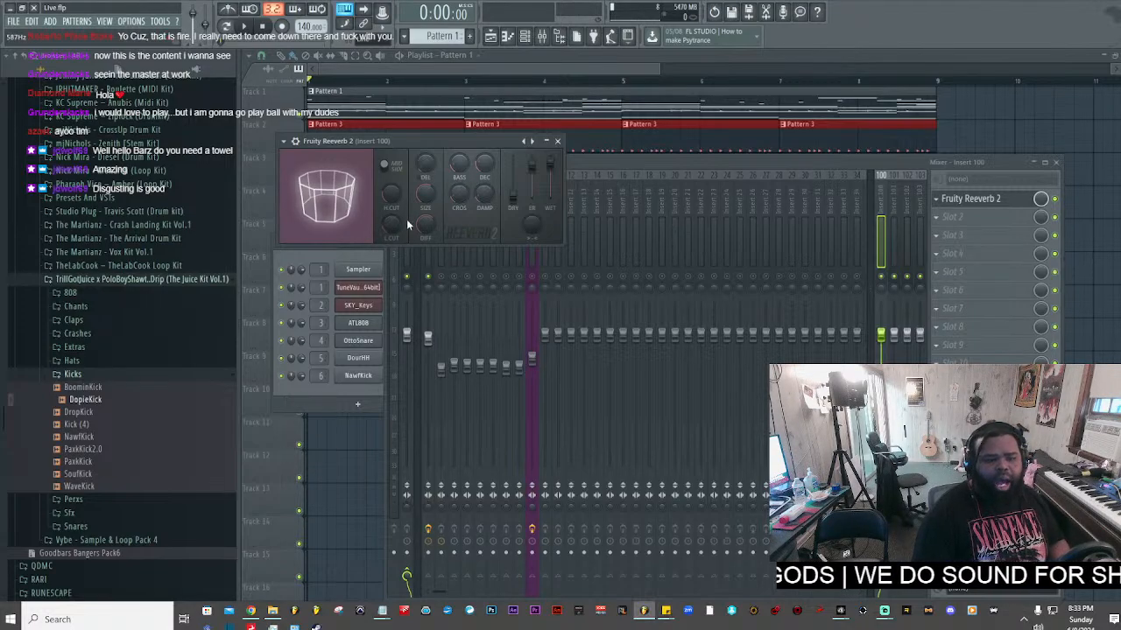
- Increase the room Size in Fruity Reeverb 2 and choose The Venue from its preset list again
left_click(618, 157)
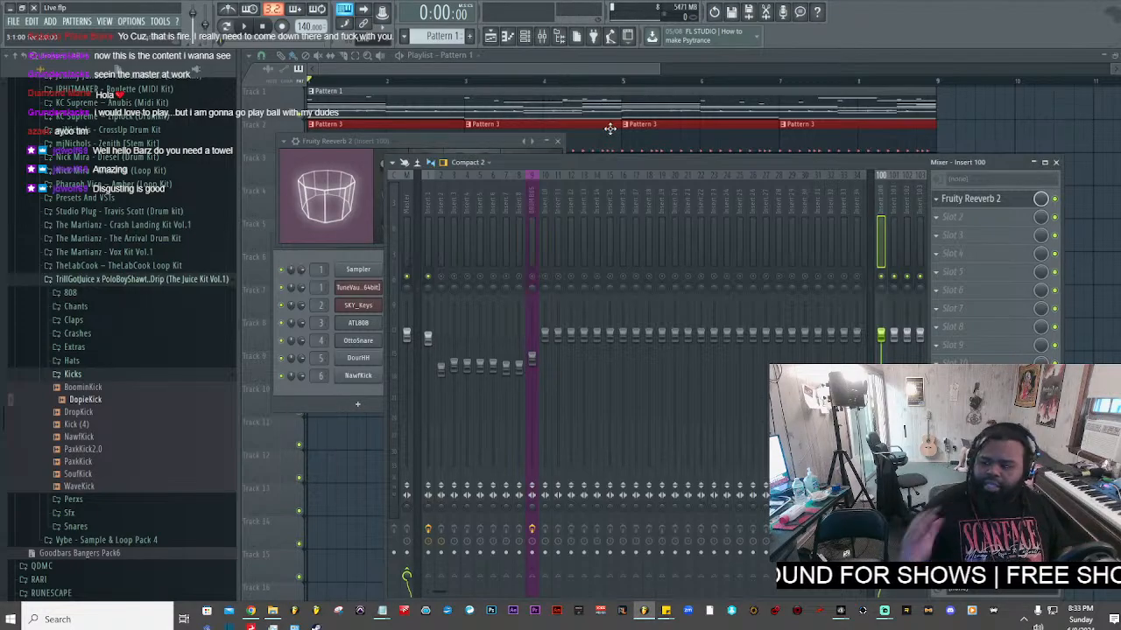
left_click(426, 148)
left_click_drag(430, 196, 430, 205)
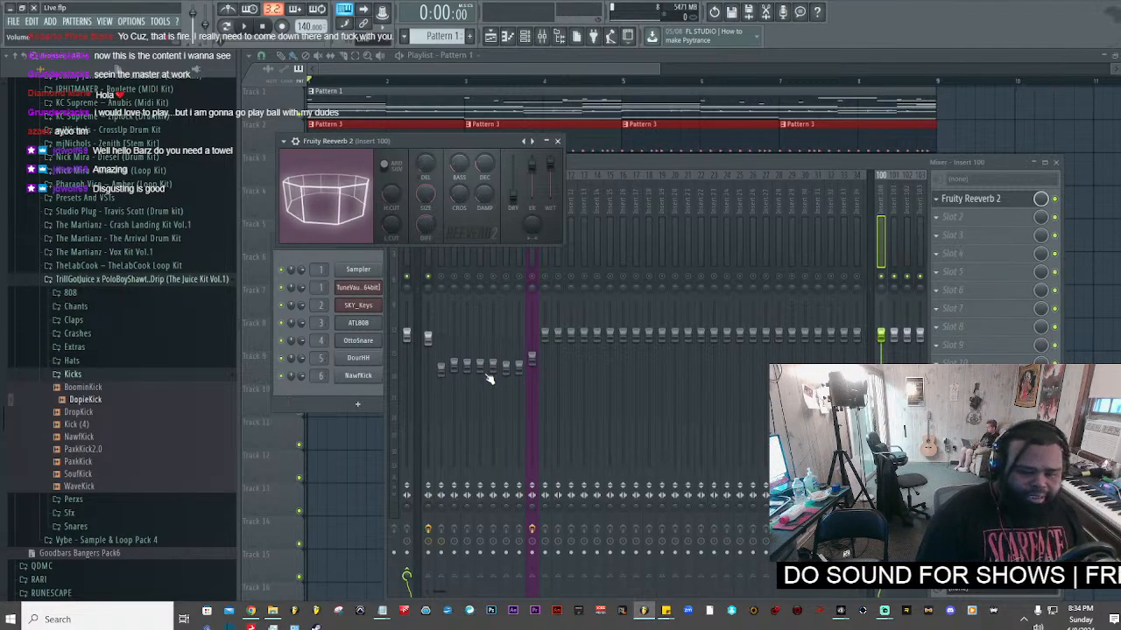
left_click(283, 141)
mouse_move(390, 176)
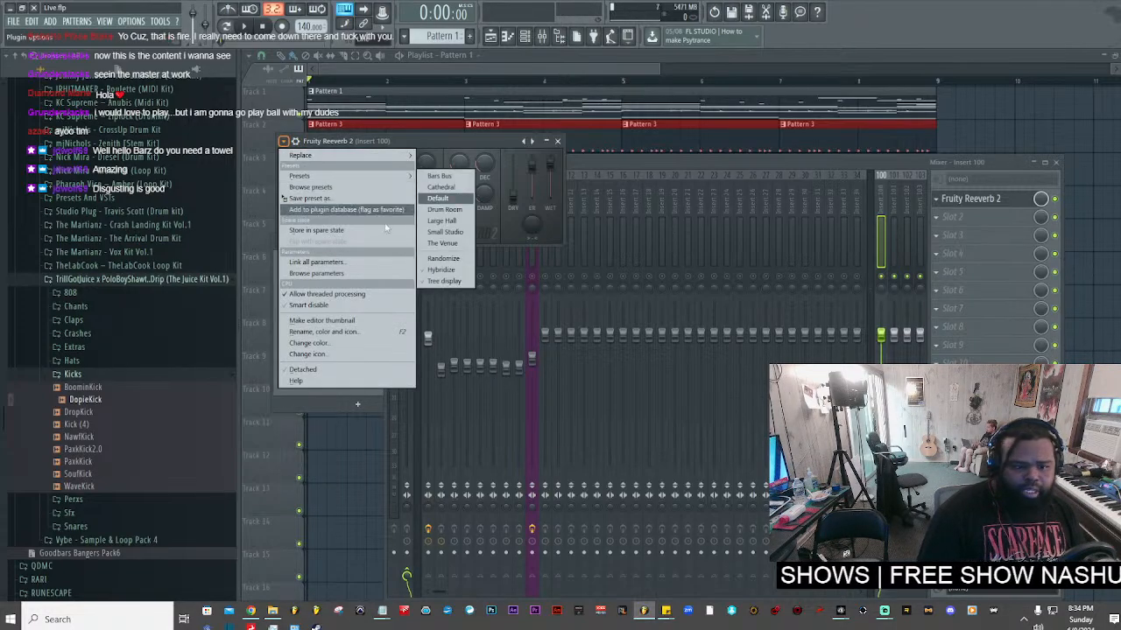
left_click(429, 245)
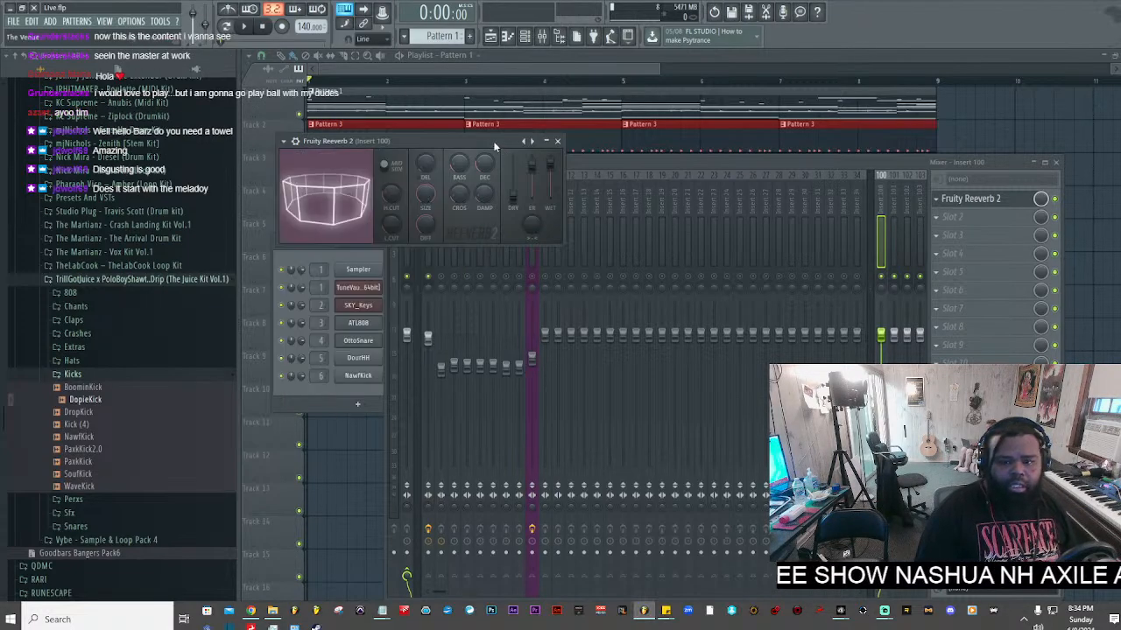
- Play the beat and reshape Insert 1's Parametric EQ 2 with a deep cut in the lows and a lower band 4
left_click(885, 213)
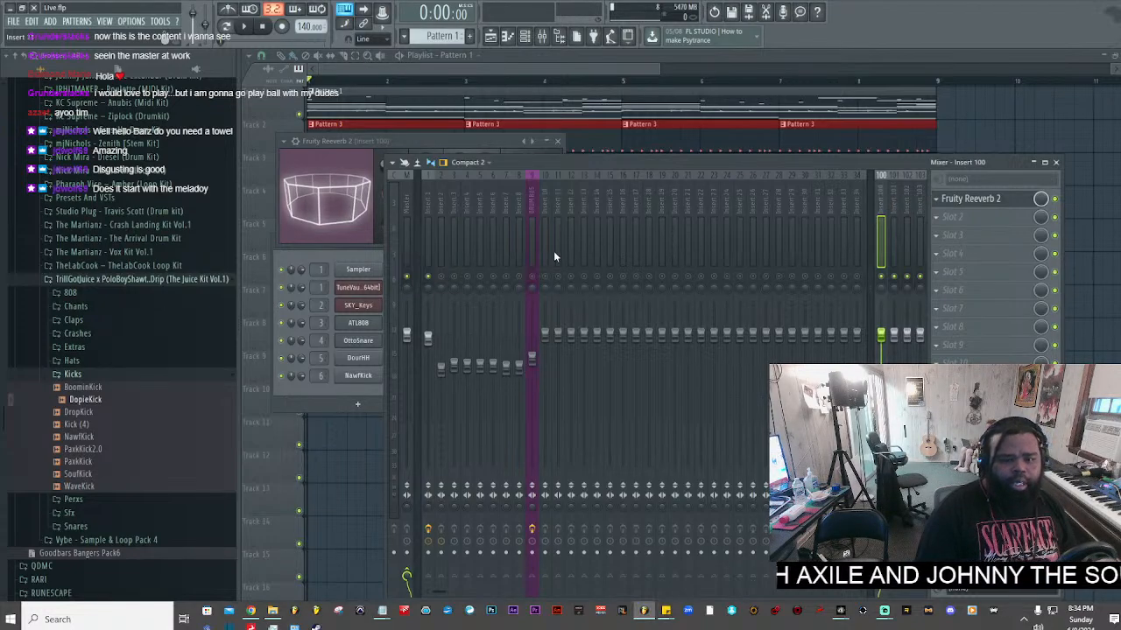
left_click(424, 242)
key("space")
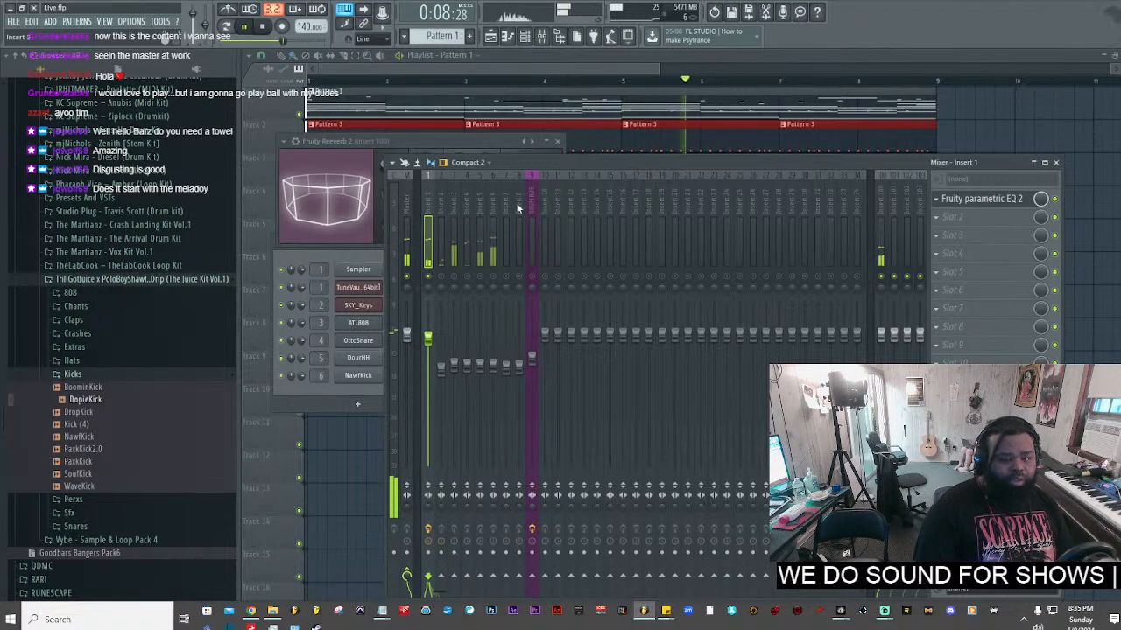
left_click(980, 199)
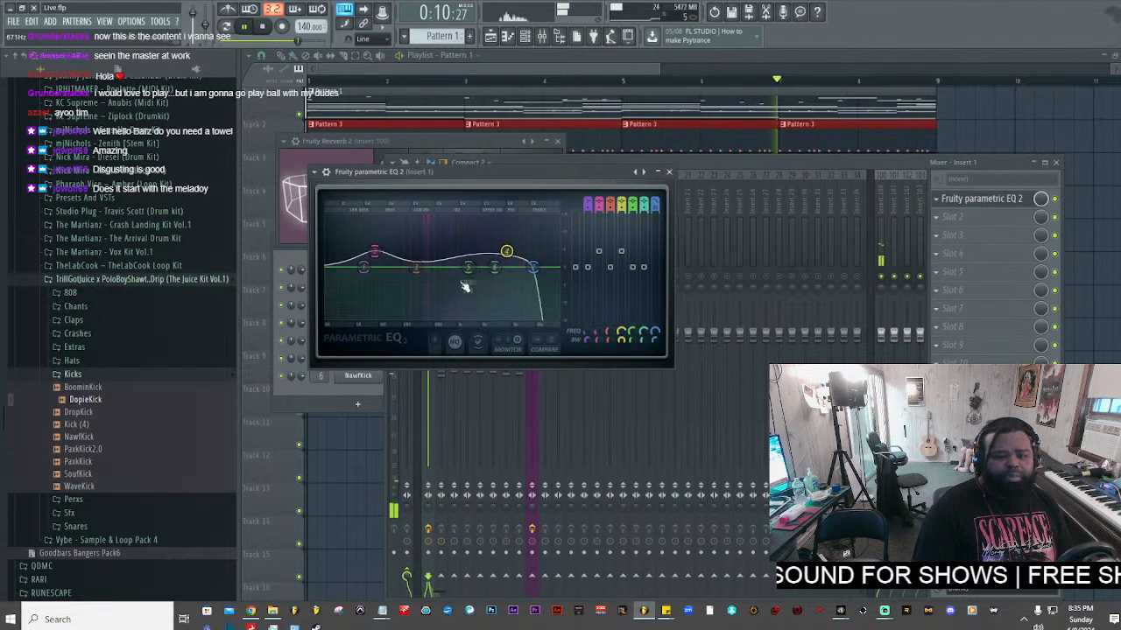
left_click_drag(469, 267, 386, 317)
left_click_drag(514, 255, 510, 270)
left_click(695, 167)
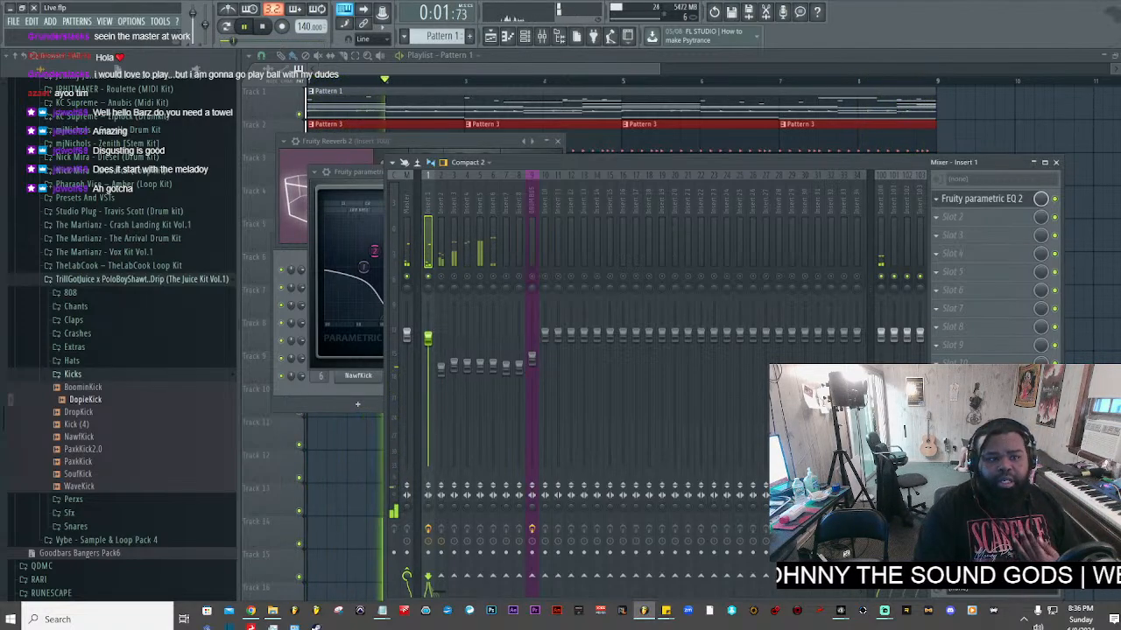
- Stop and restart playback, and lower the Insert 1 fader to slightly below the Insert 2 fader
left_click(265, 29)
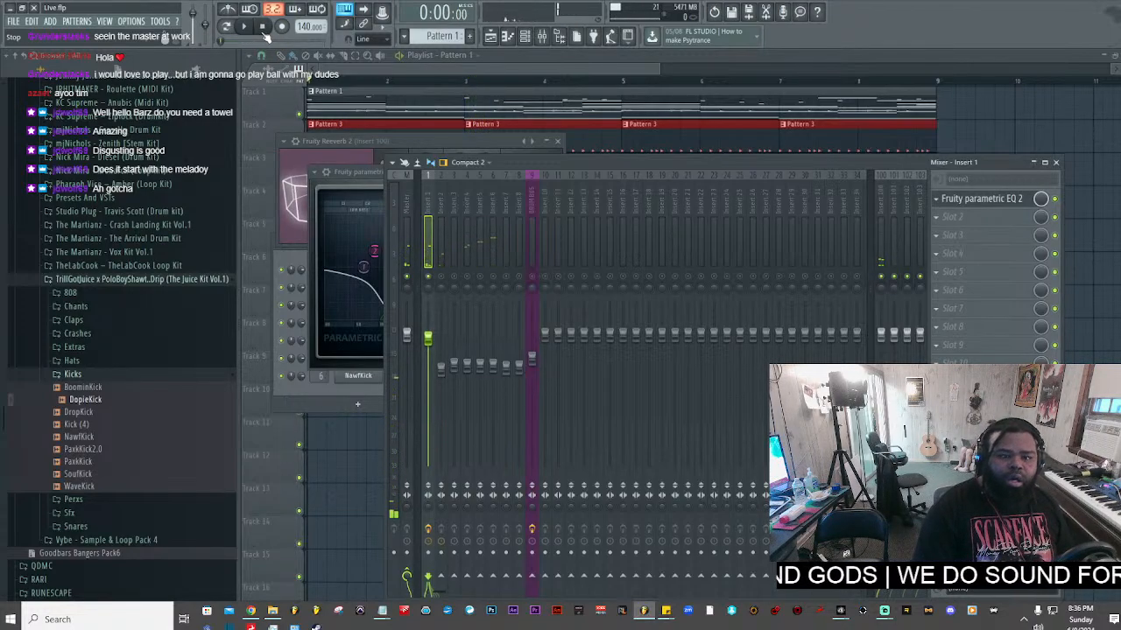
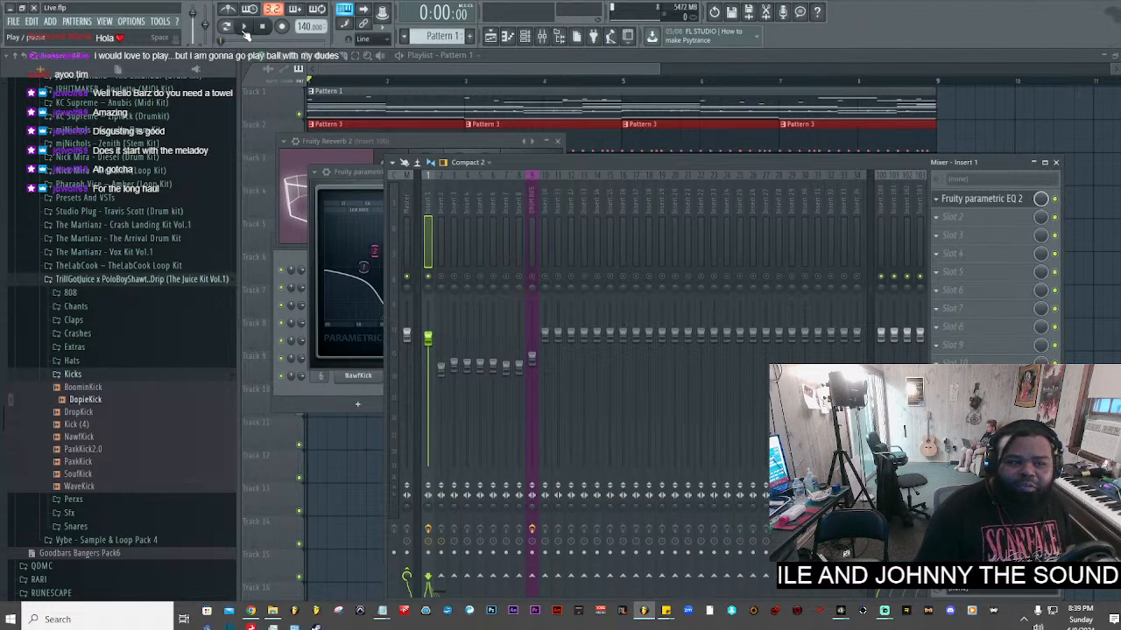
left_click(245, 29)
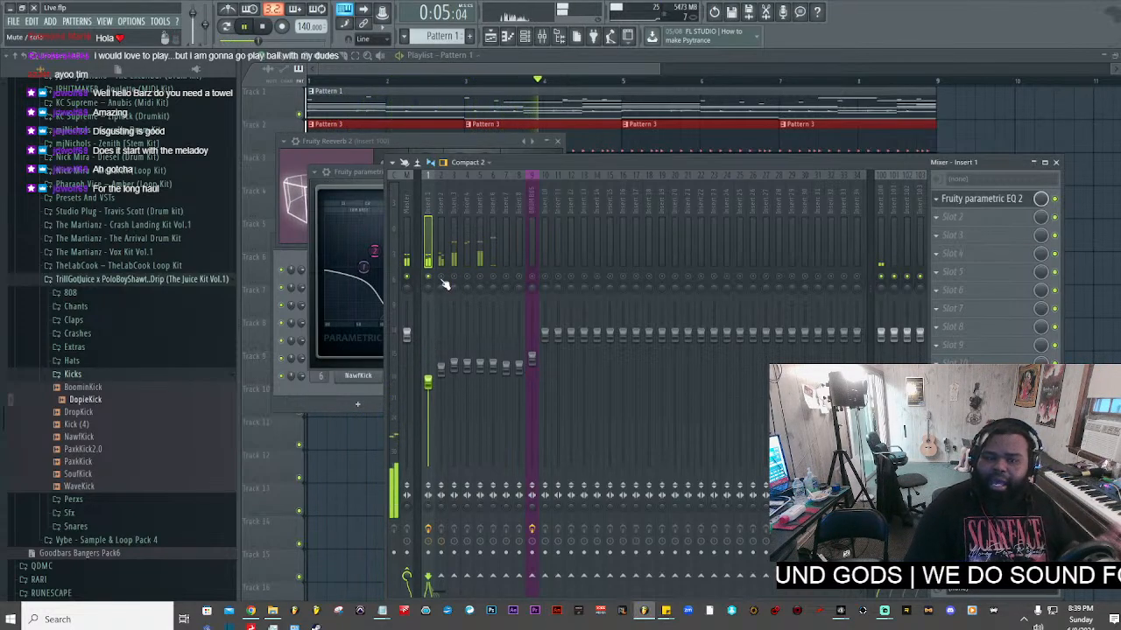
- Load Fruity parametric EQ 2 on mixer Insert 2 and cut band 6 by about 16.5 dB near 2362 Hz
left_click(440, 372)
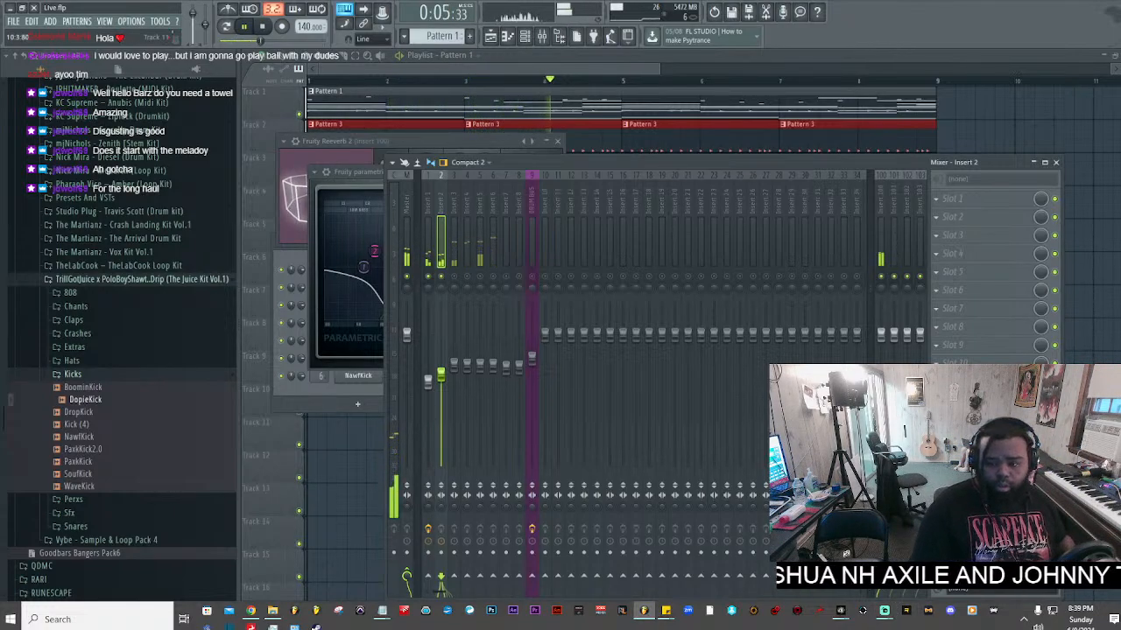
left_click(937, 198)
left_click(980, 437)
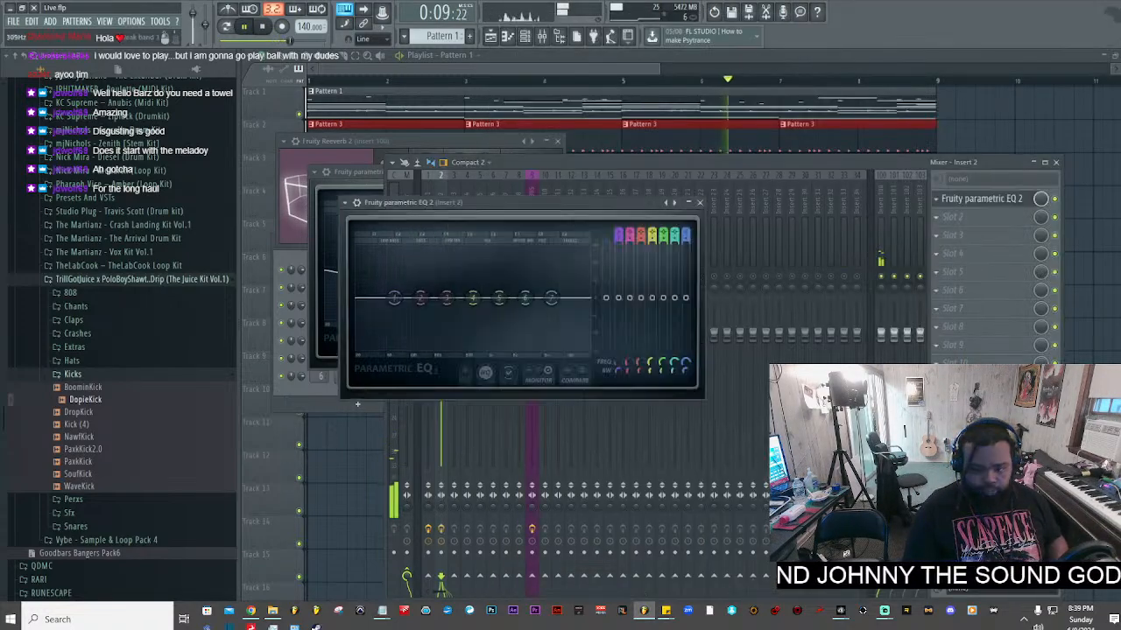
left_click_drag(496, 308, 494, 333)
left_click_drag(618, 234, 618, 250)
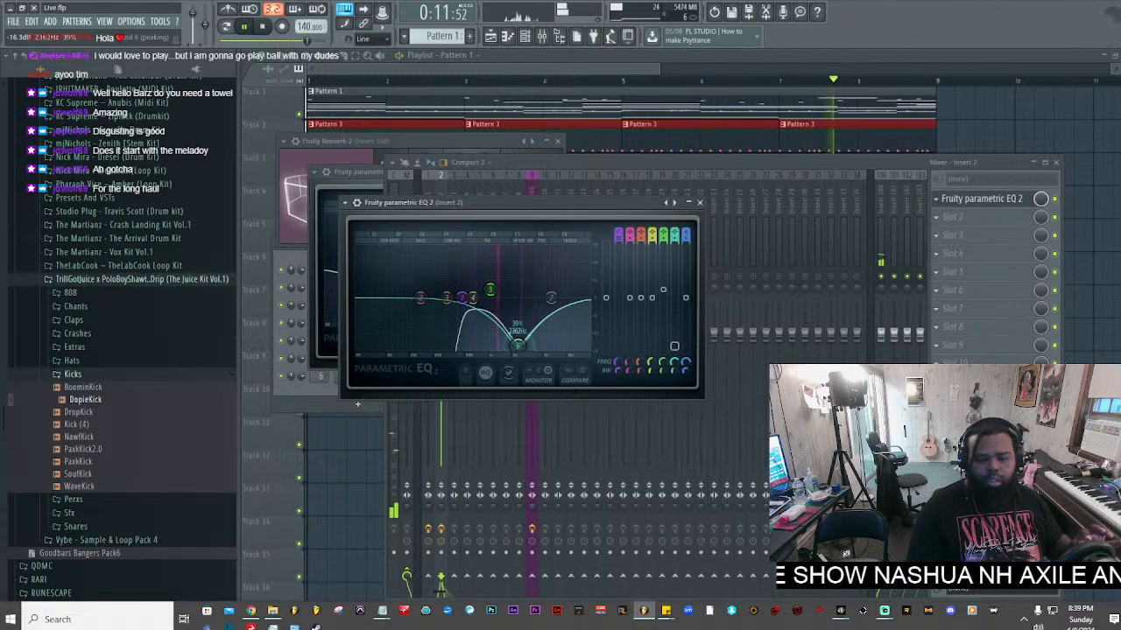
left_click(717, 160)
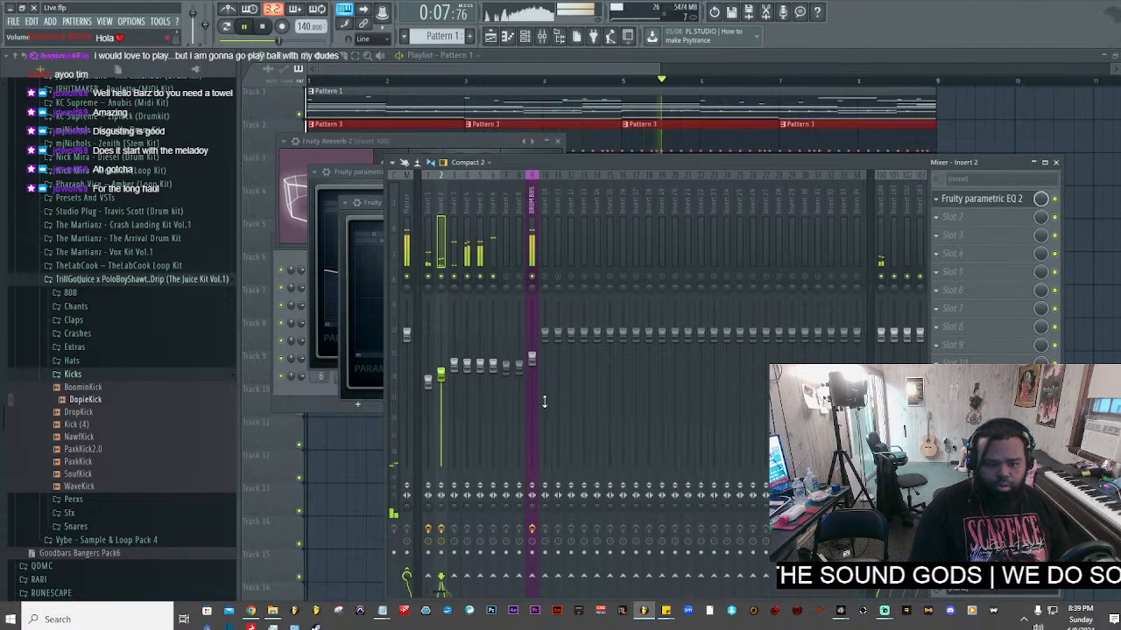
- Lower the DRUM BUS volume to 70% and bring the playlist back into view
left_click_drag(532, 358, 531, 374)
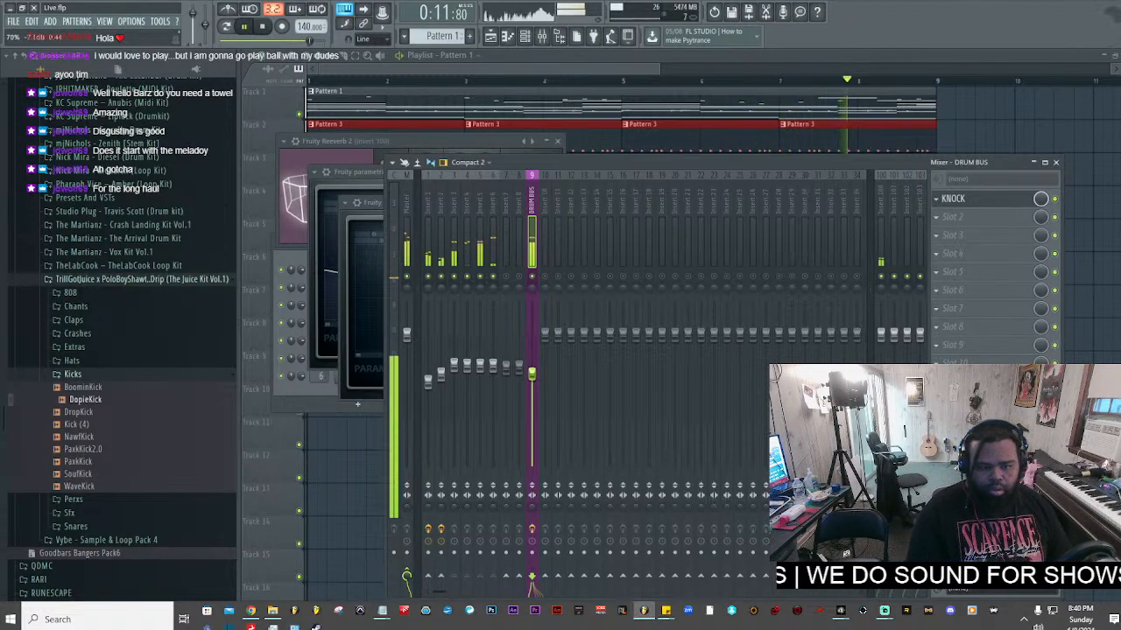
left_click(506, 68)
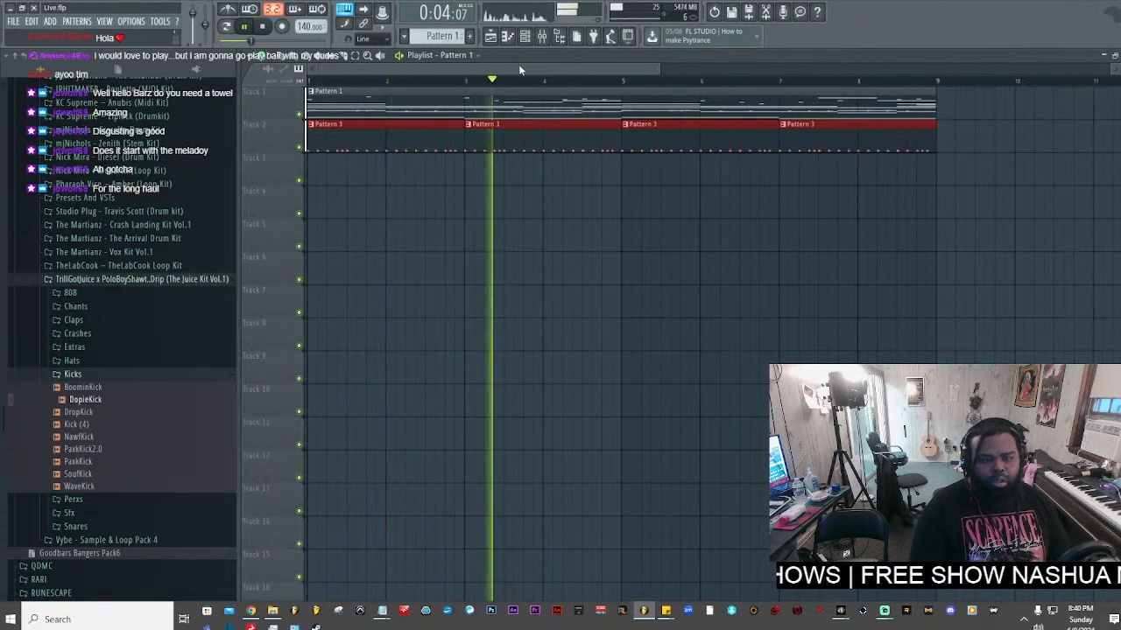
left_click_drag(658, 69, 674, 68)
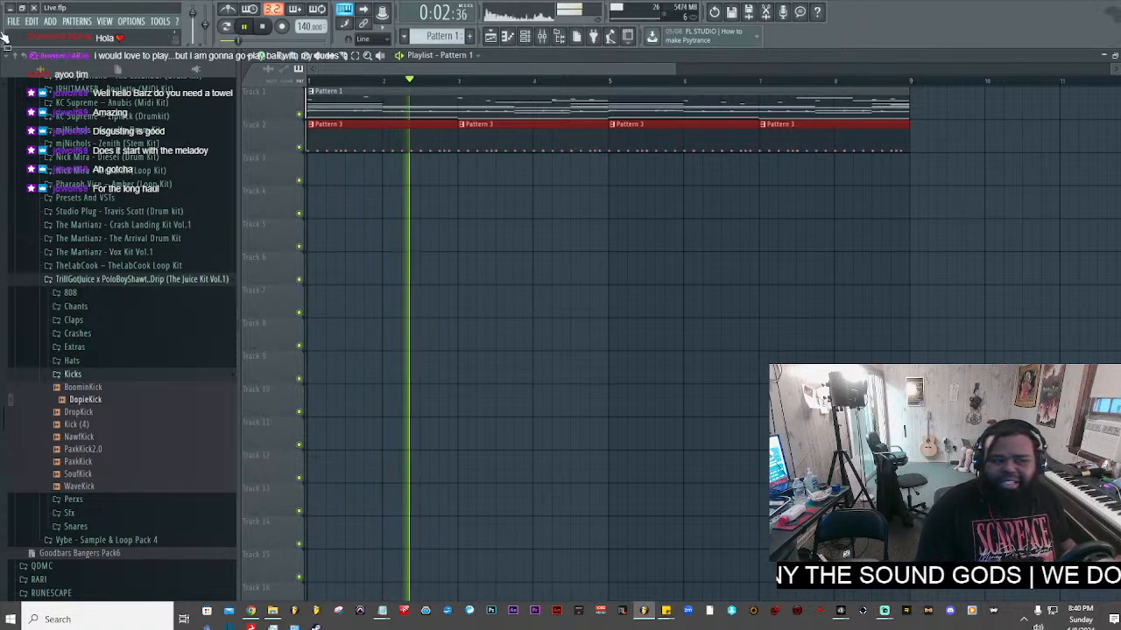
- Stop playback and add the Scarred Orchestra [64bit] instrument to the project
left_click(49, 20)
mouse_move(64, 34)
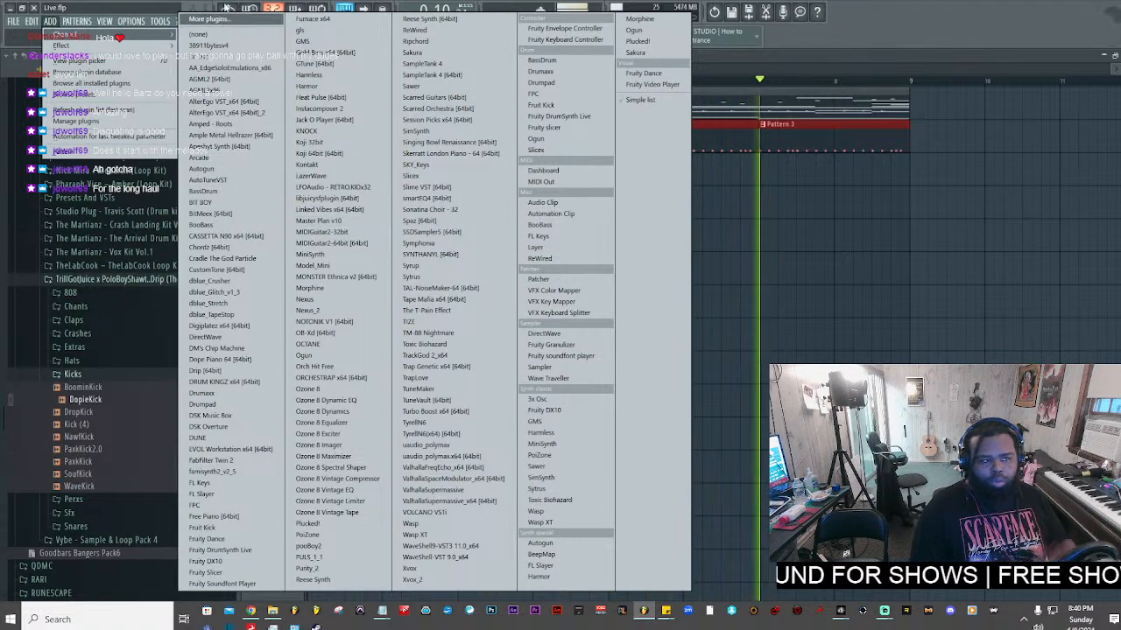
left_click(227, 7)
key("space")
left_click(50, 21)
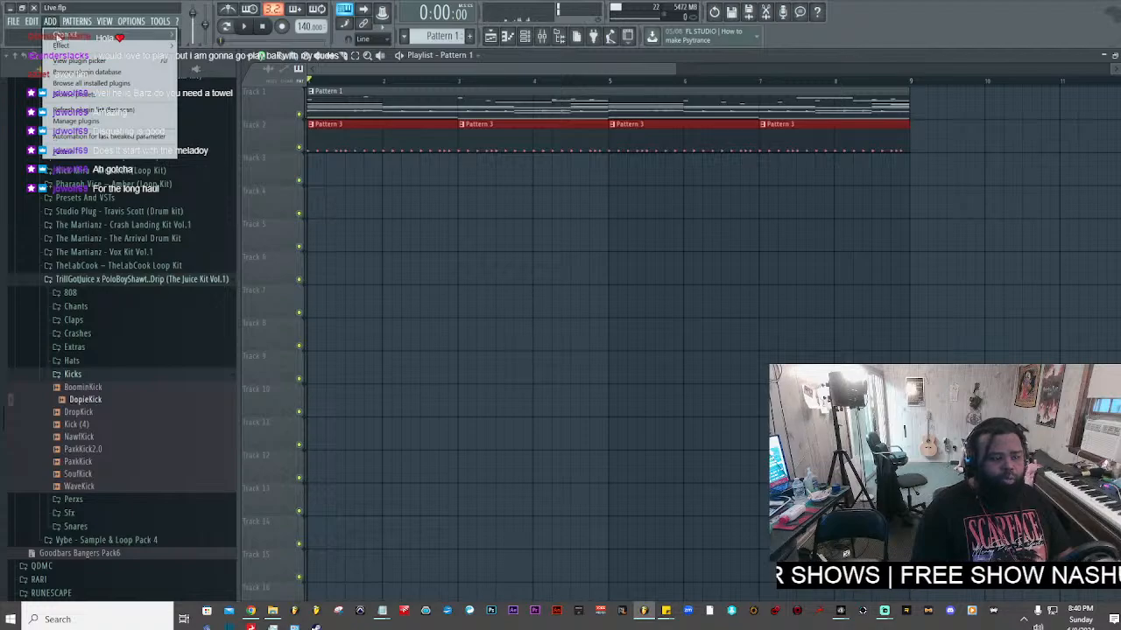
mouse_move(59, 37)
left_click(478, 112)
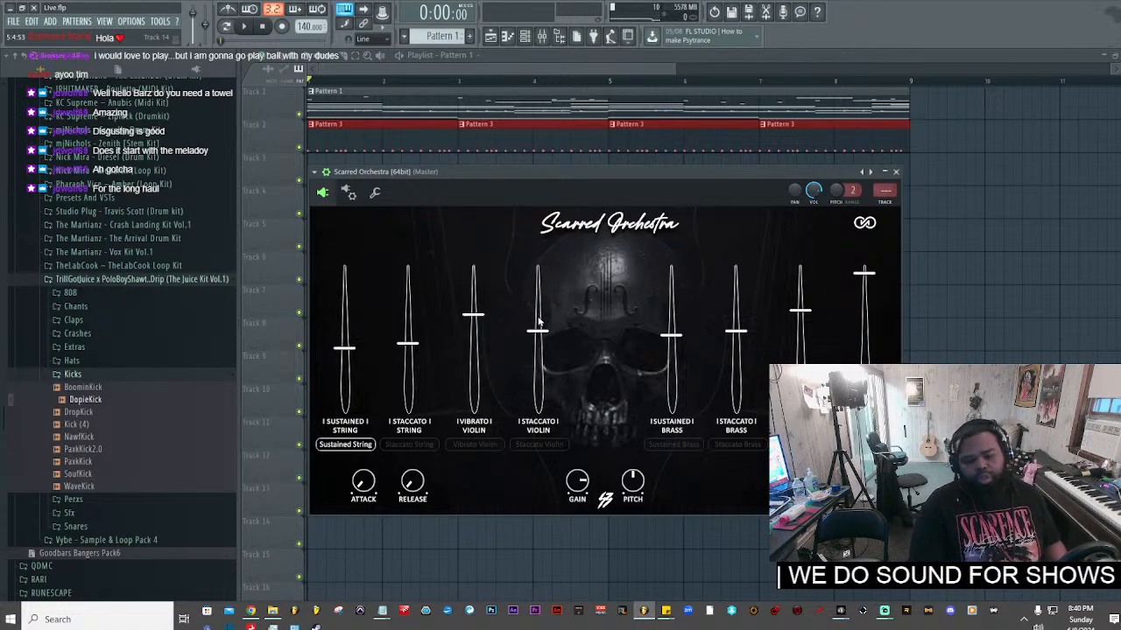
- Enable the Vibrato Violin, Staccato Violin and Staccato String layers in Scarred Orchestra
left_click(557, 447)
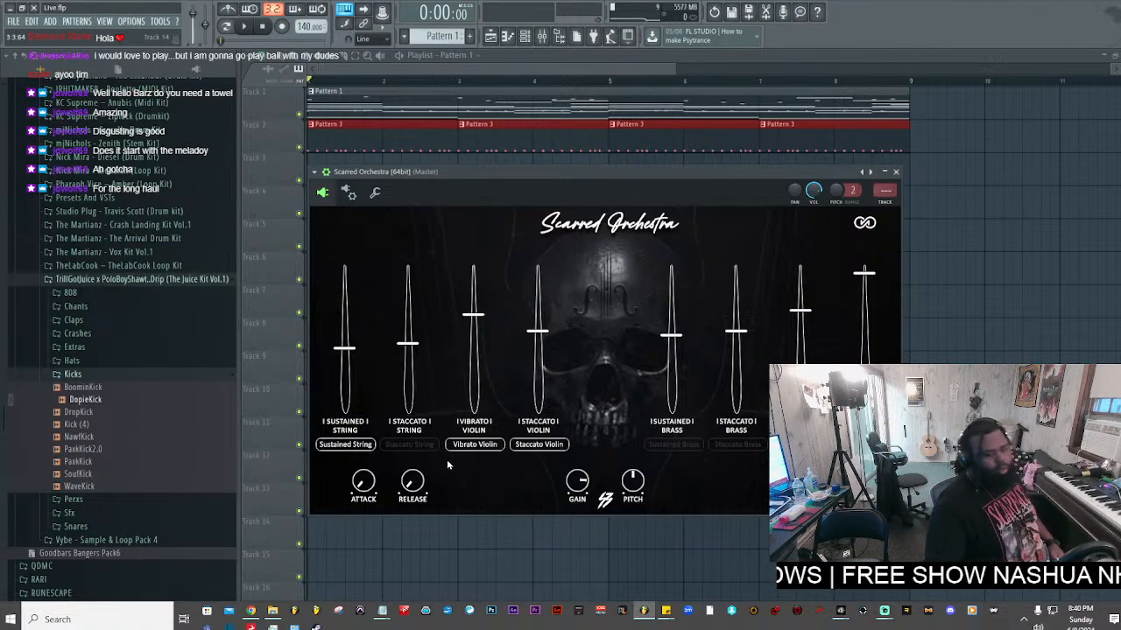
left_click(424, 445)
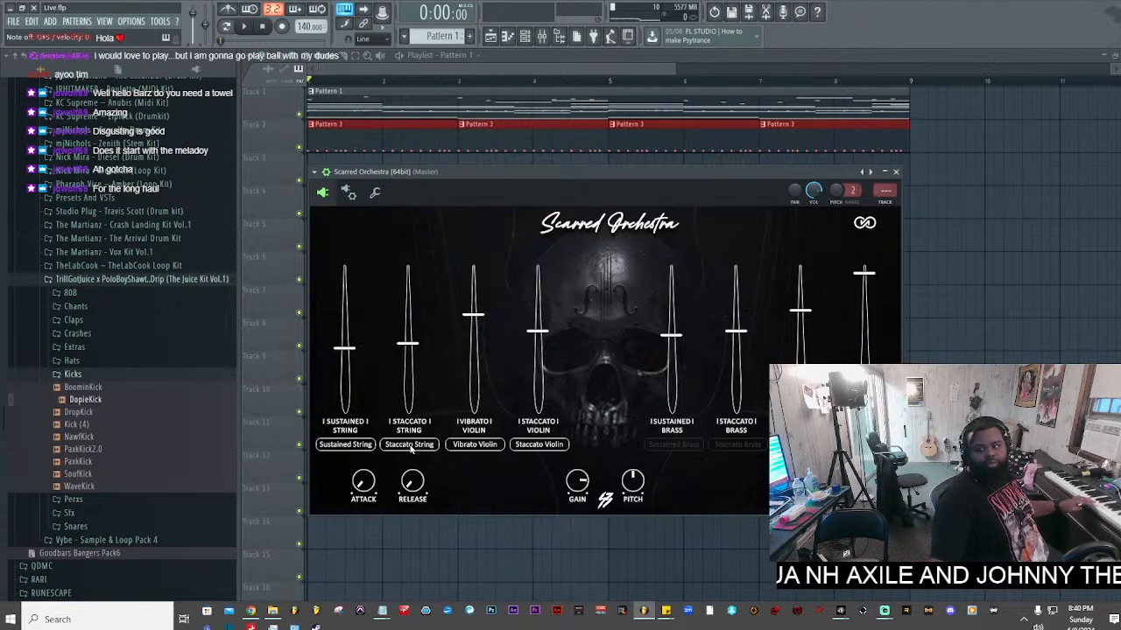
- Check the plugin maker's website from the Scarred Orchestra logo and look through the instrument's wrapper settings pages
left_click(864, 222)
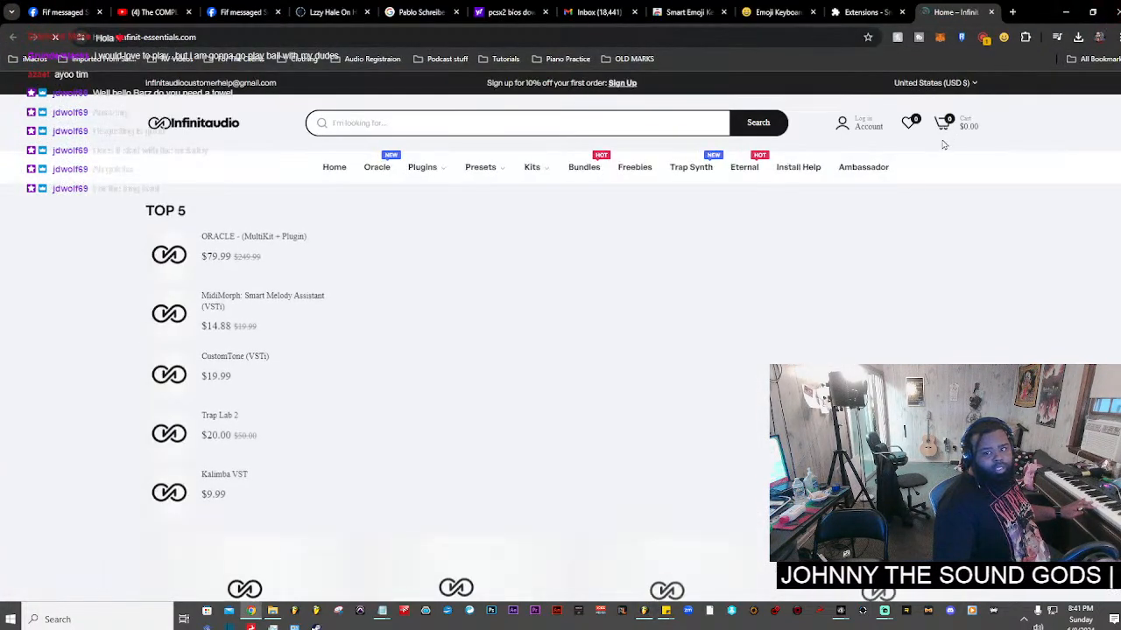
left_click(1068, 13)
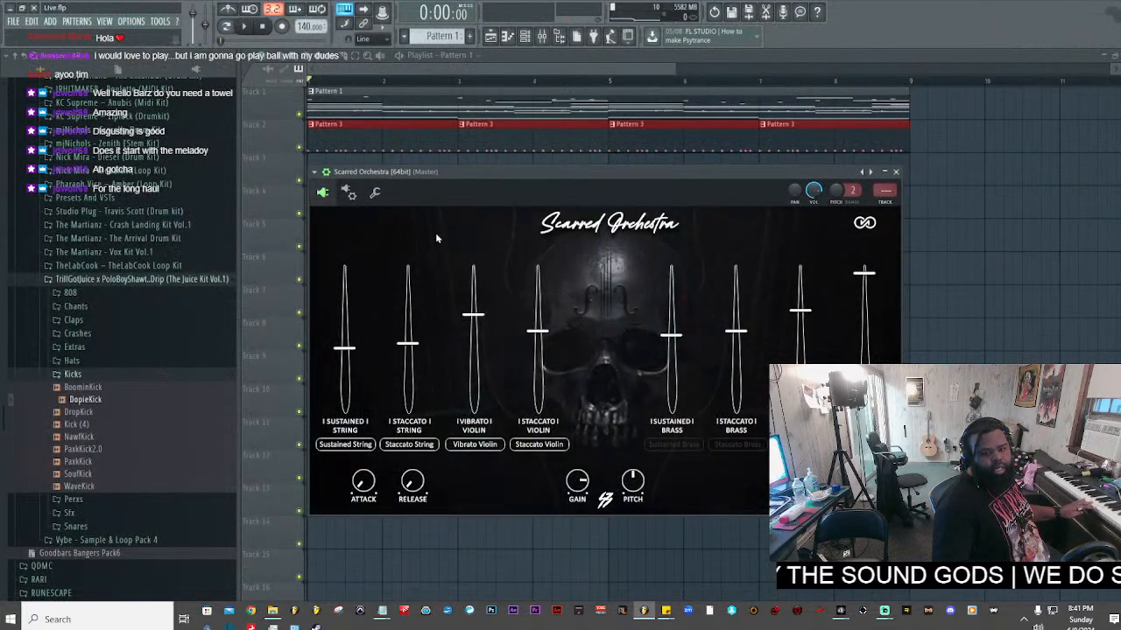
left_click(375, 192)
left_click(348, 193)
left_click(323, 193)
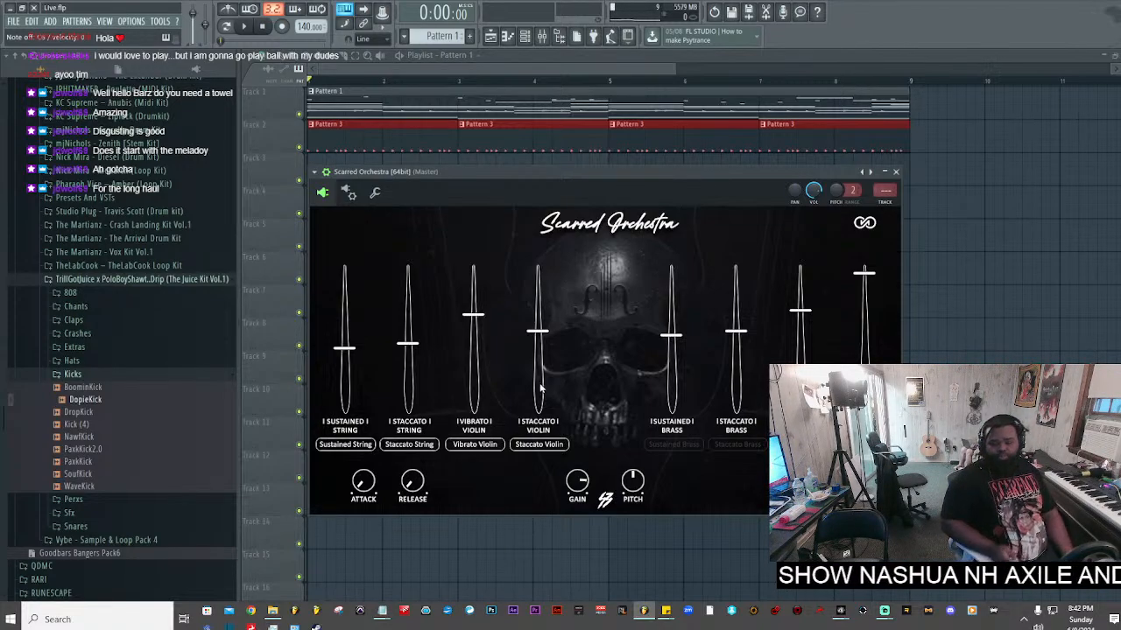
- Start song playback and solo Track 1 in the playlist
key("space")
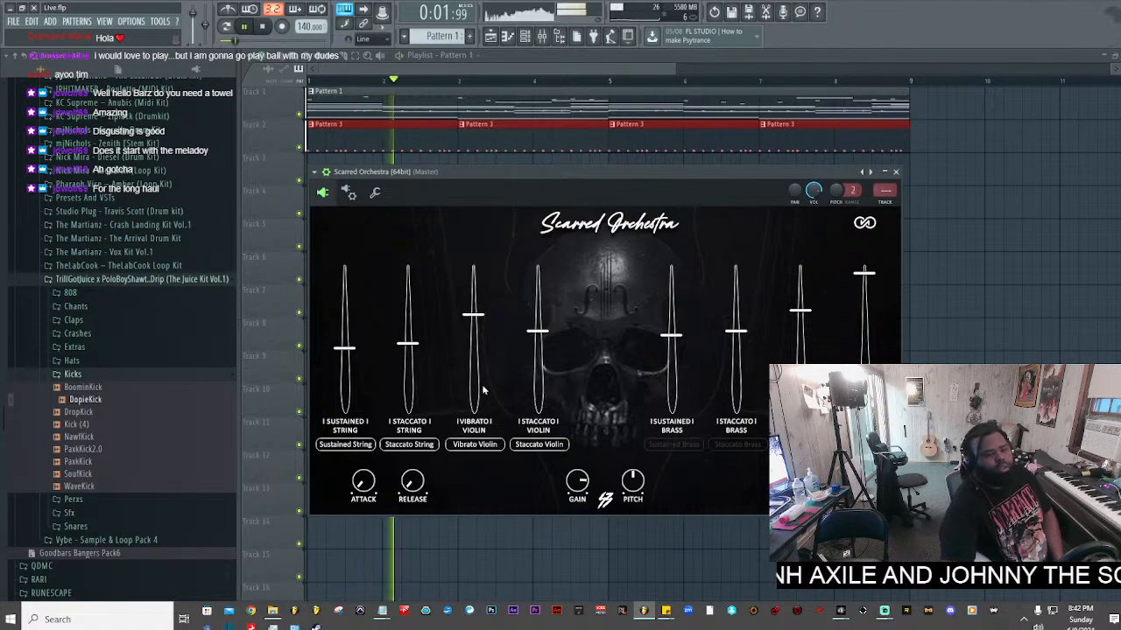
right_click(299, 115)
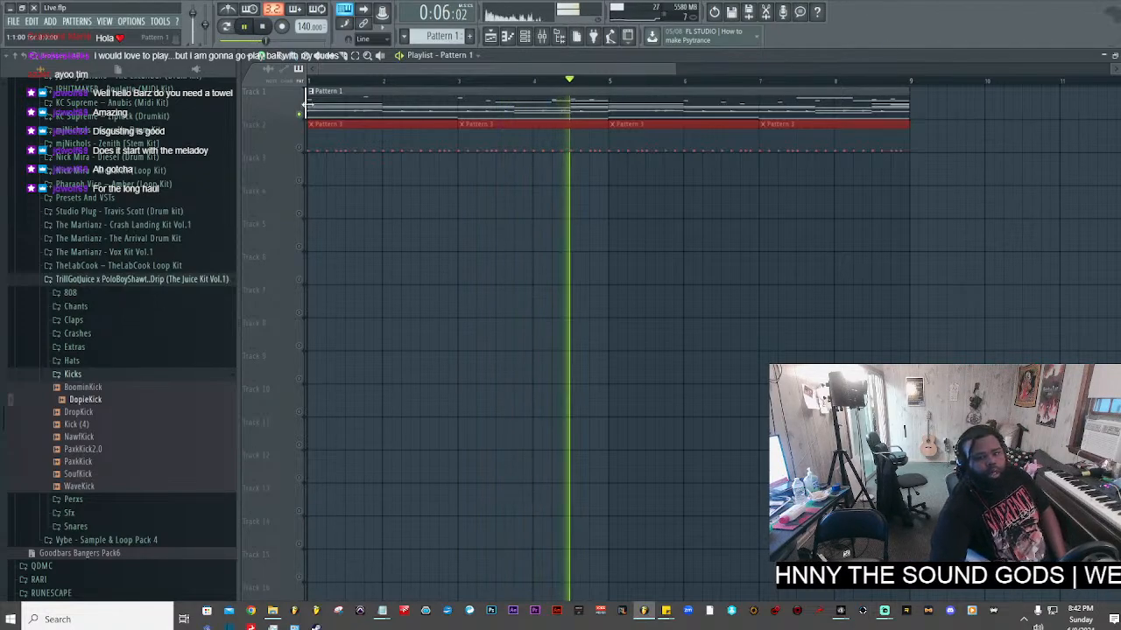
- Open the TuneVault piano roll from the channel rack and examine its chord and bass notes during playback
left_click(526, 37)
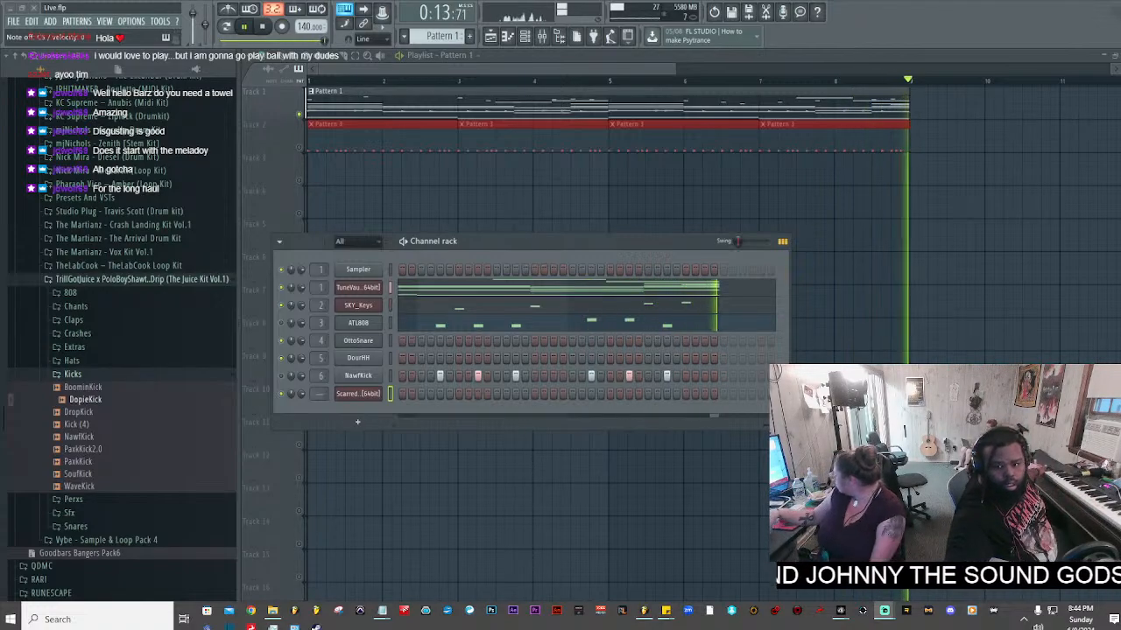
left_click(470, 289)
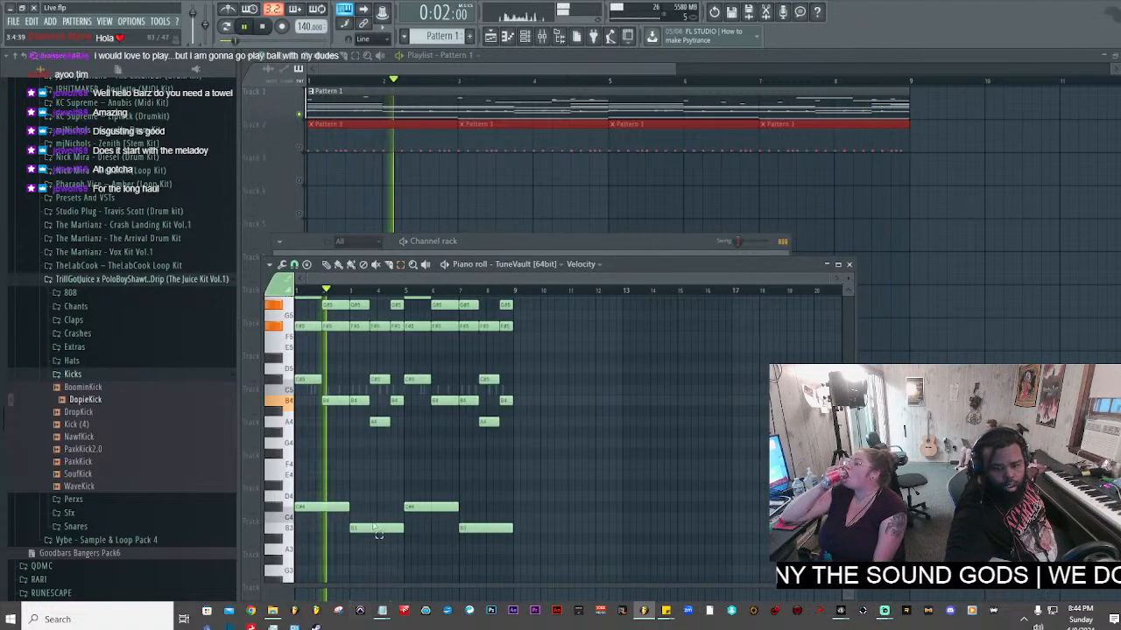
scroll(377, 527, "down", 3)
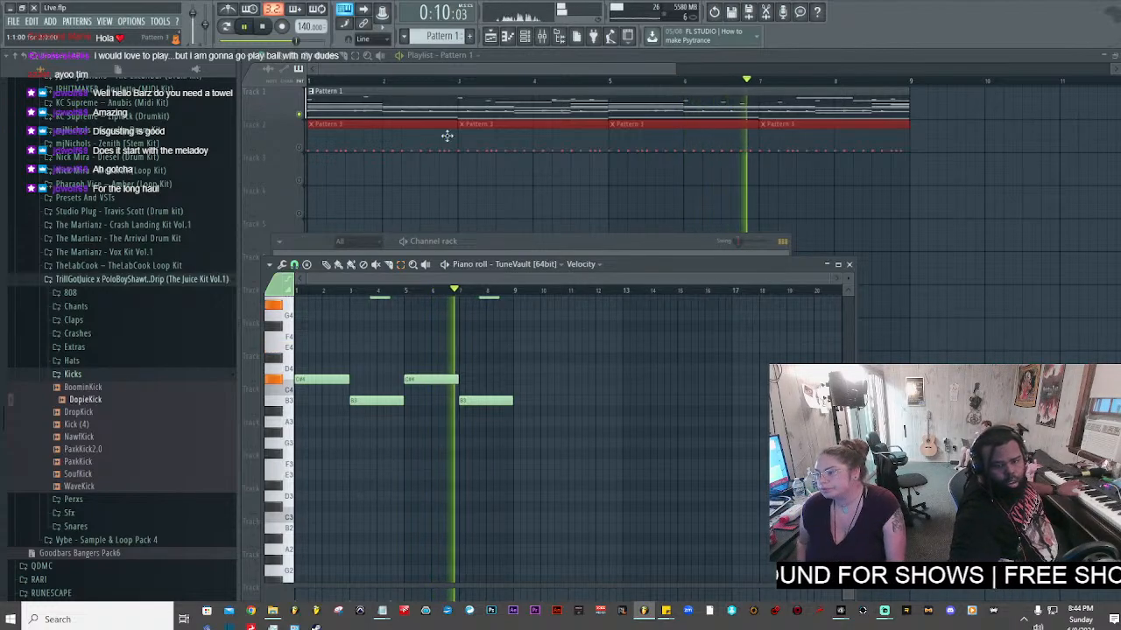
- Select the Scarred Orchestra channel and route it to mixer insert 7
left_click(541, 36)
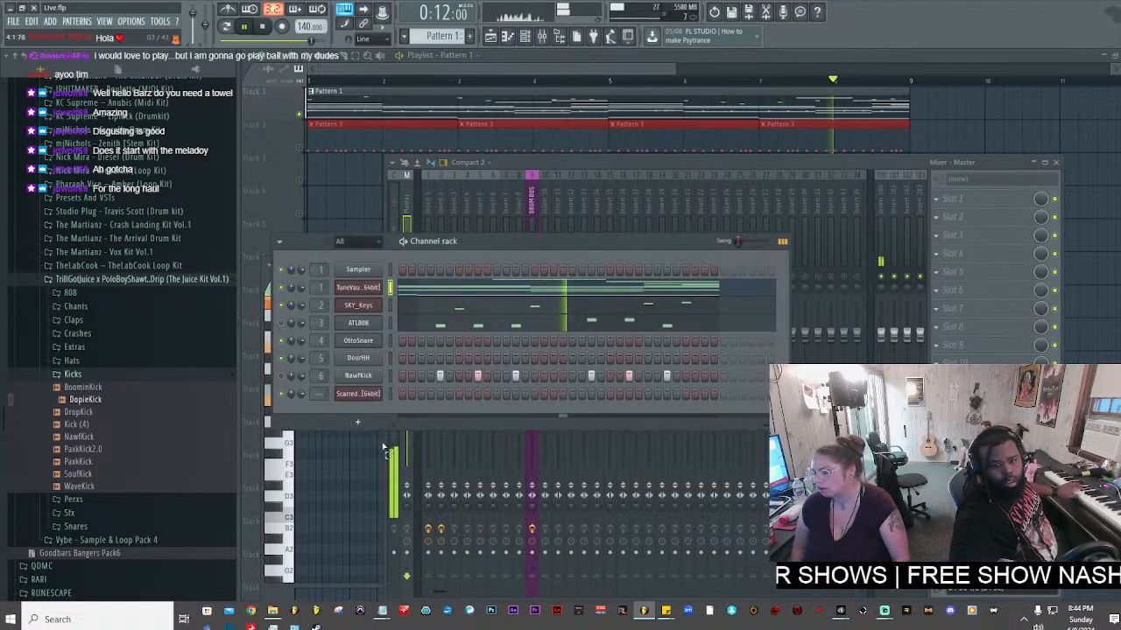
left_click(391, 394)
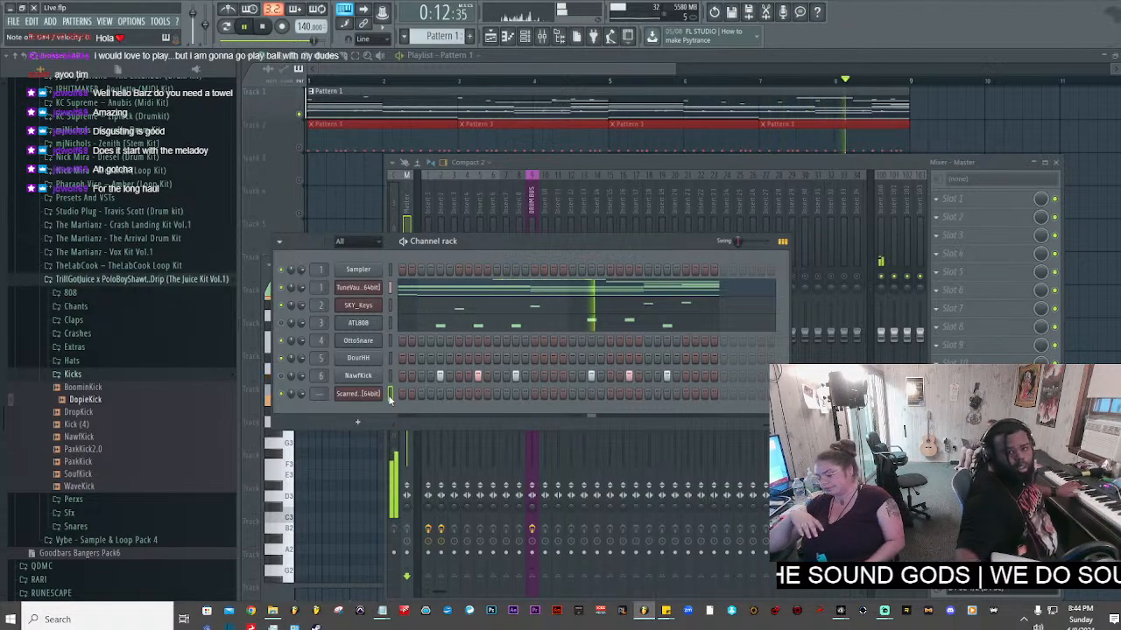
left_click(604, 172)
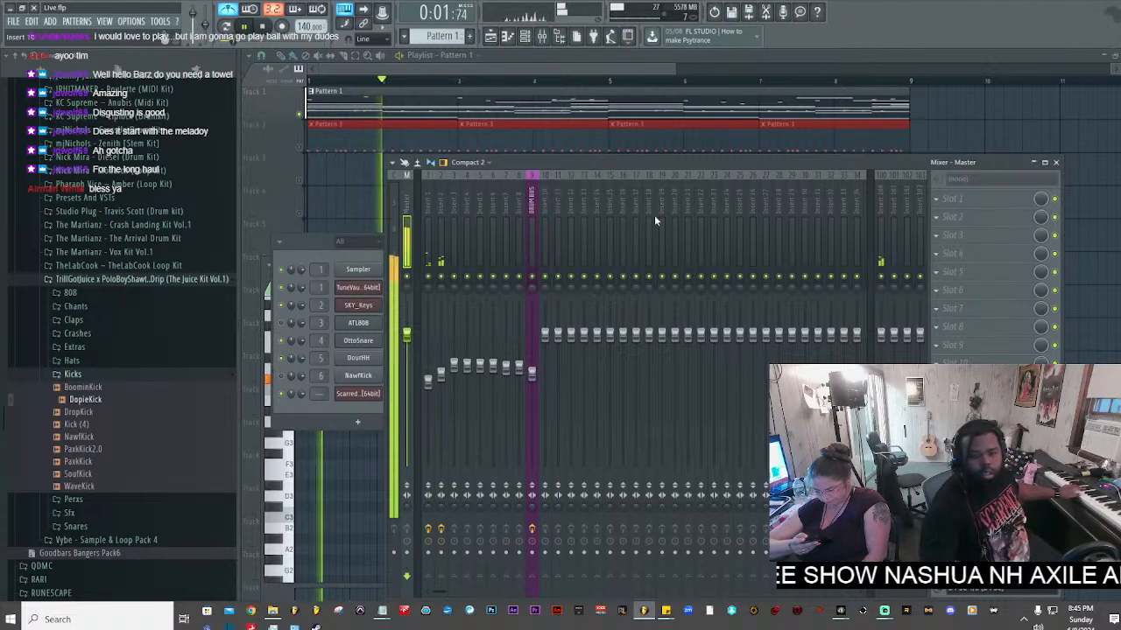
- Stop playback and duplicate all the playlist clips directly after the originals
left_click(418, 72)
scroll(418, 73, "up", 2)
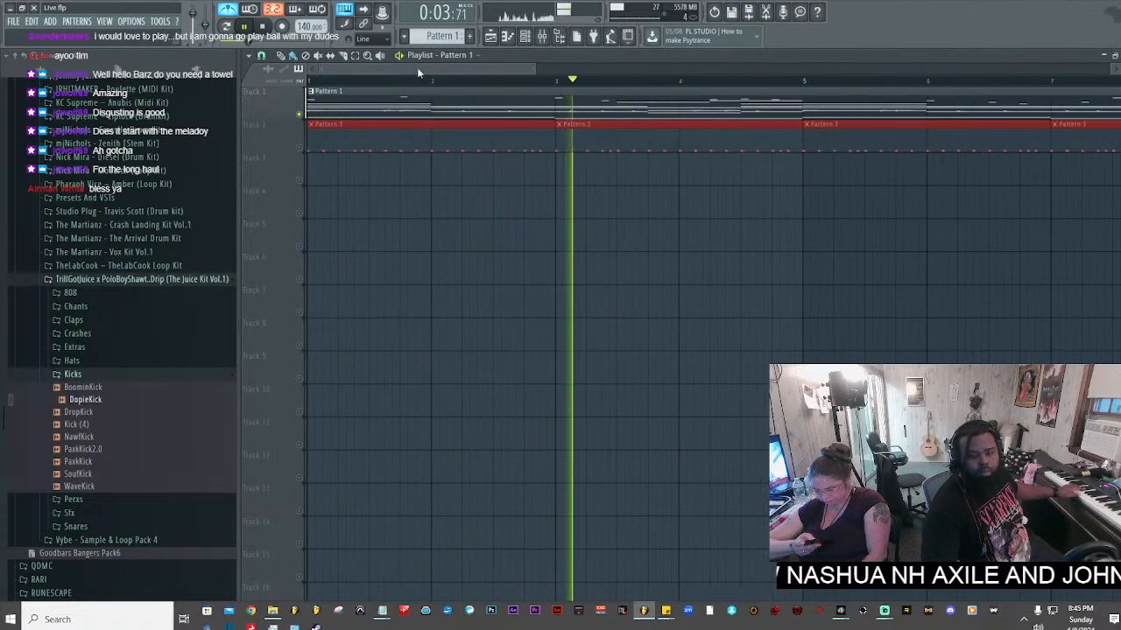
key("F6")
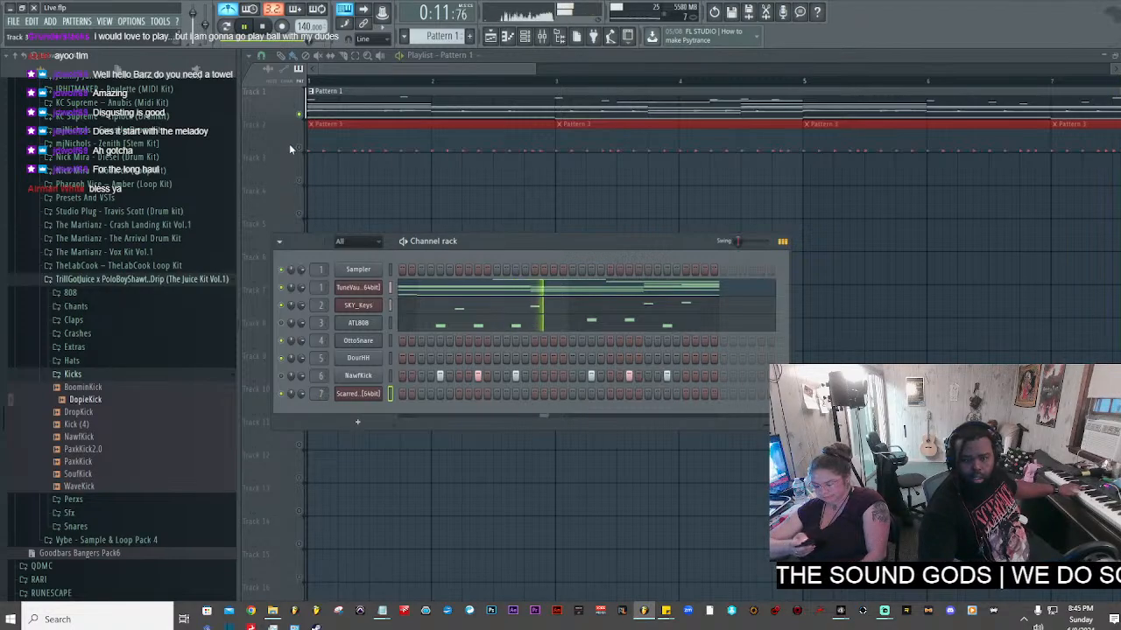
key("F6")
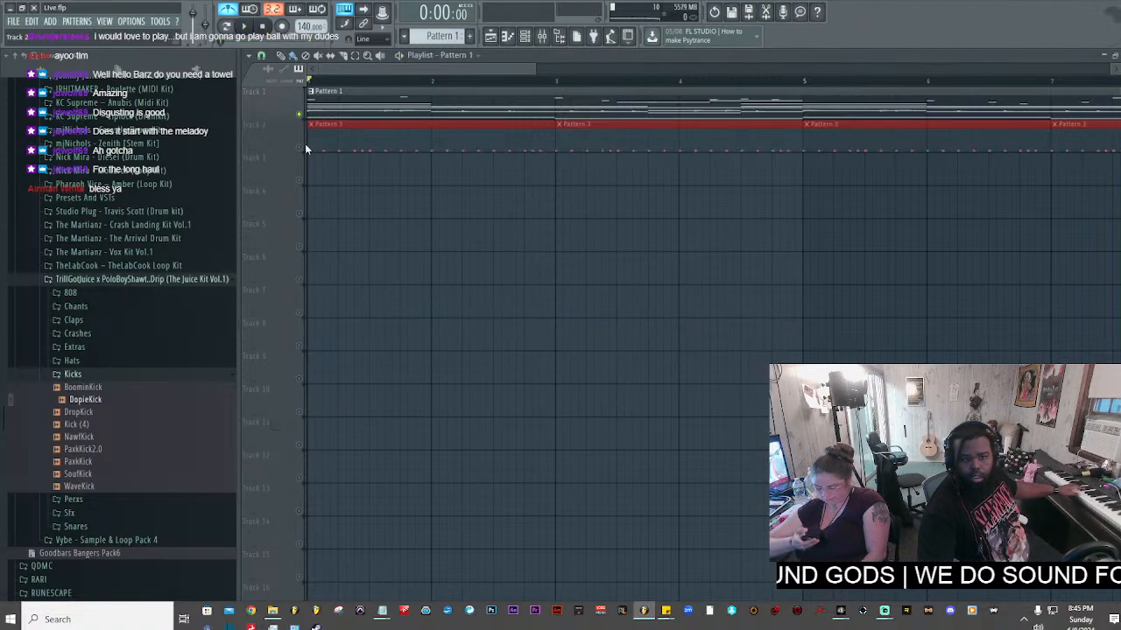
scroll(329, 82, "down", 5)
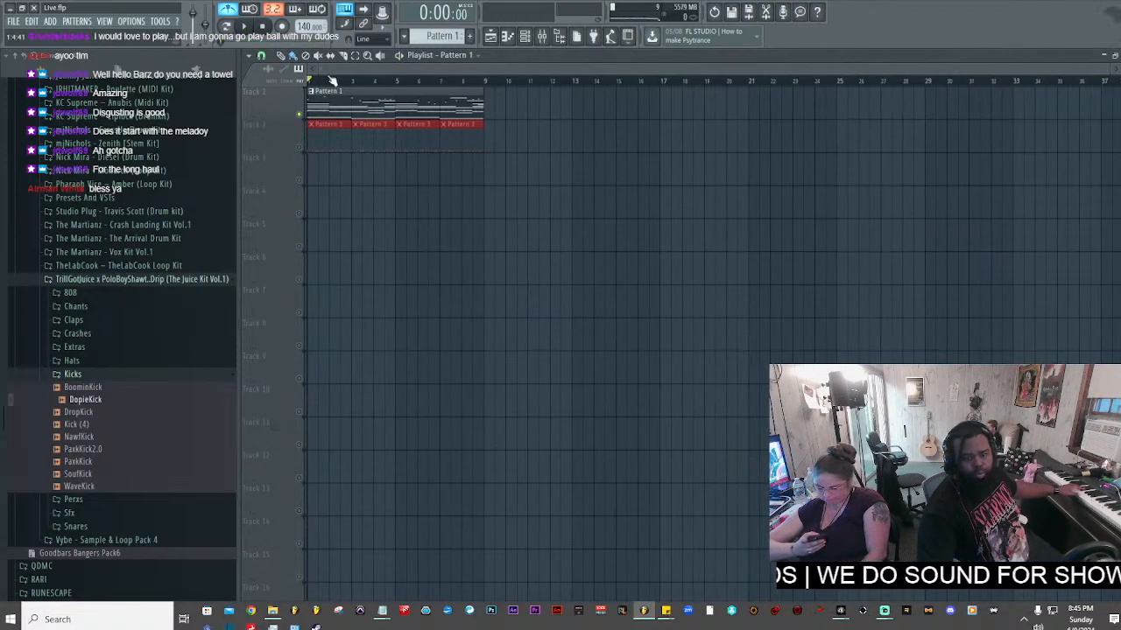
key("ctrl+a")
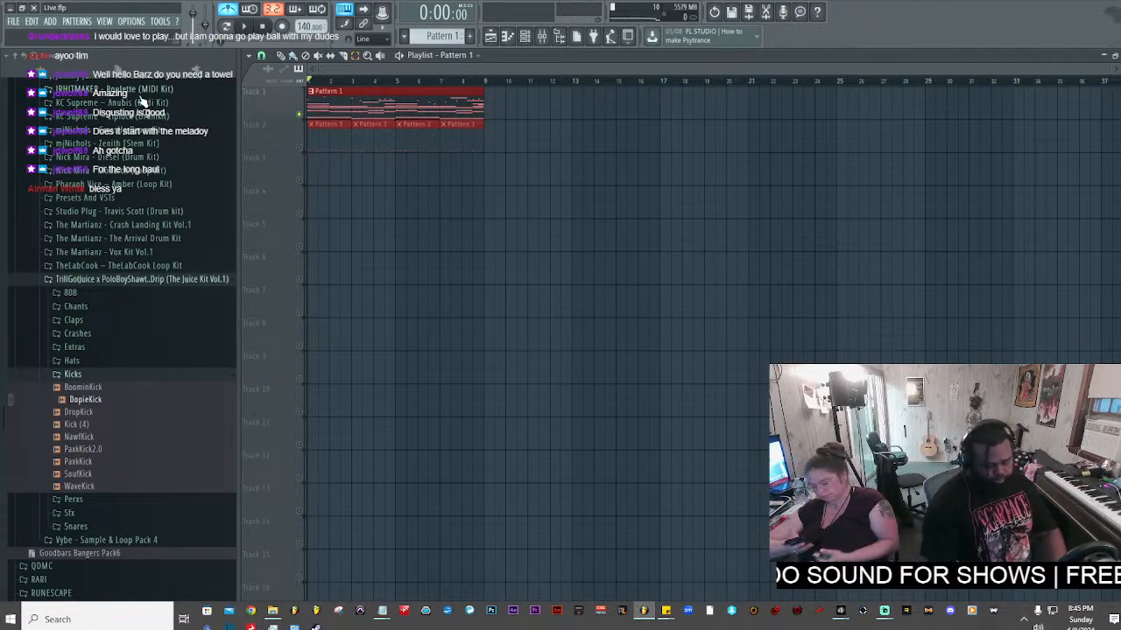
key("ctrl+b")
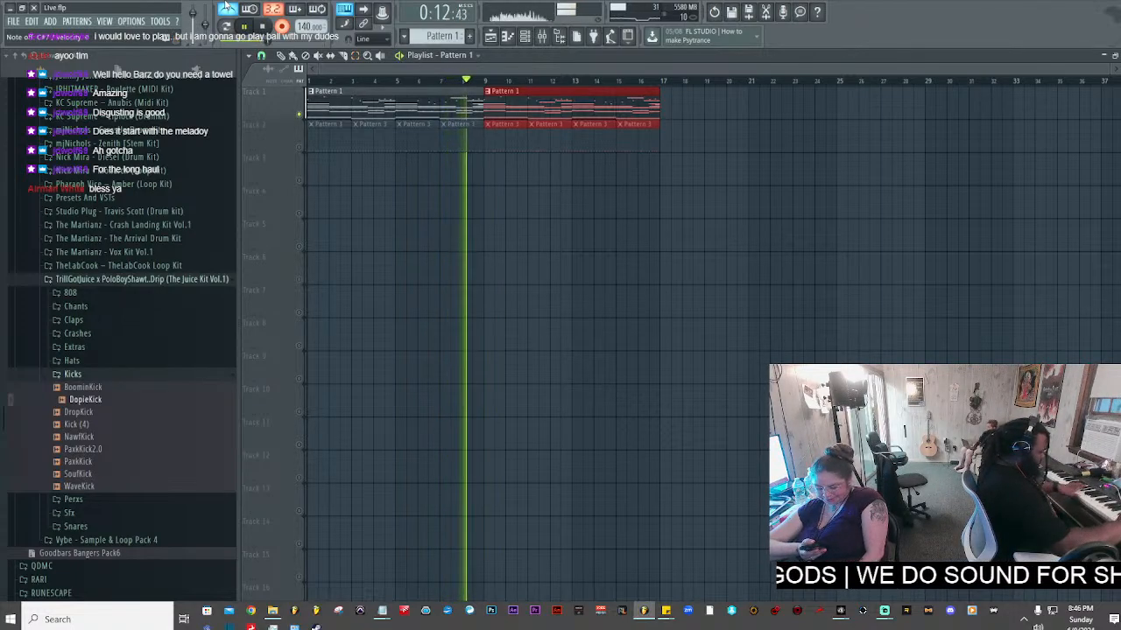
- Stop the recording and cut the recorded Scarred Orchestra notes out of Pattern 1
key("space")
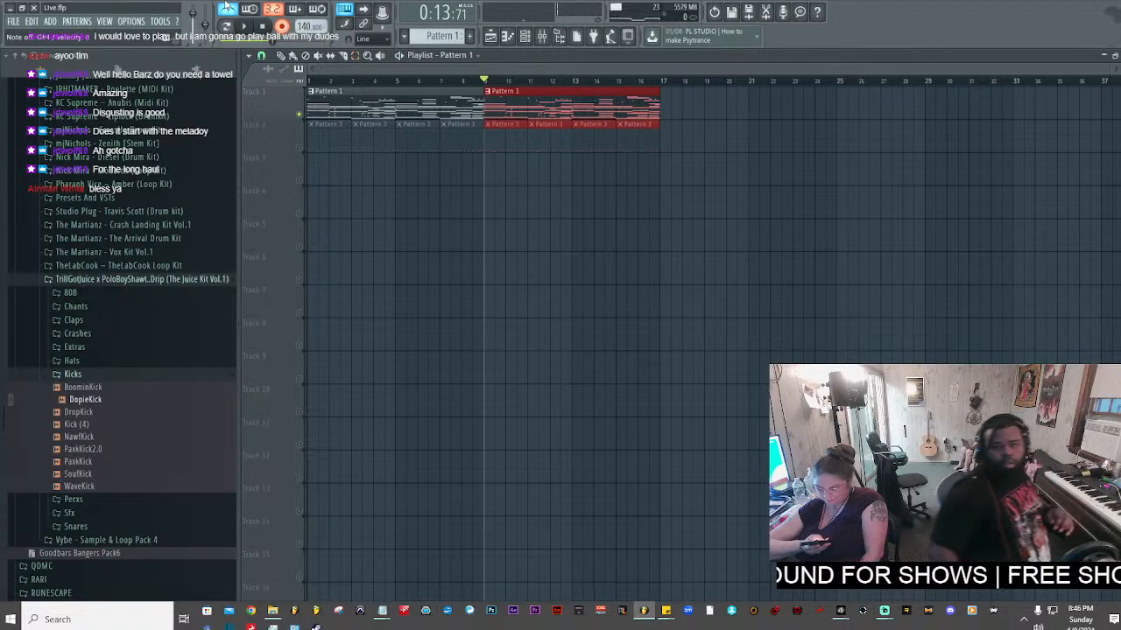
left_click(525, 35)
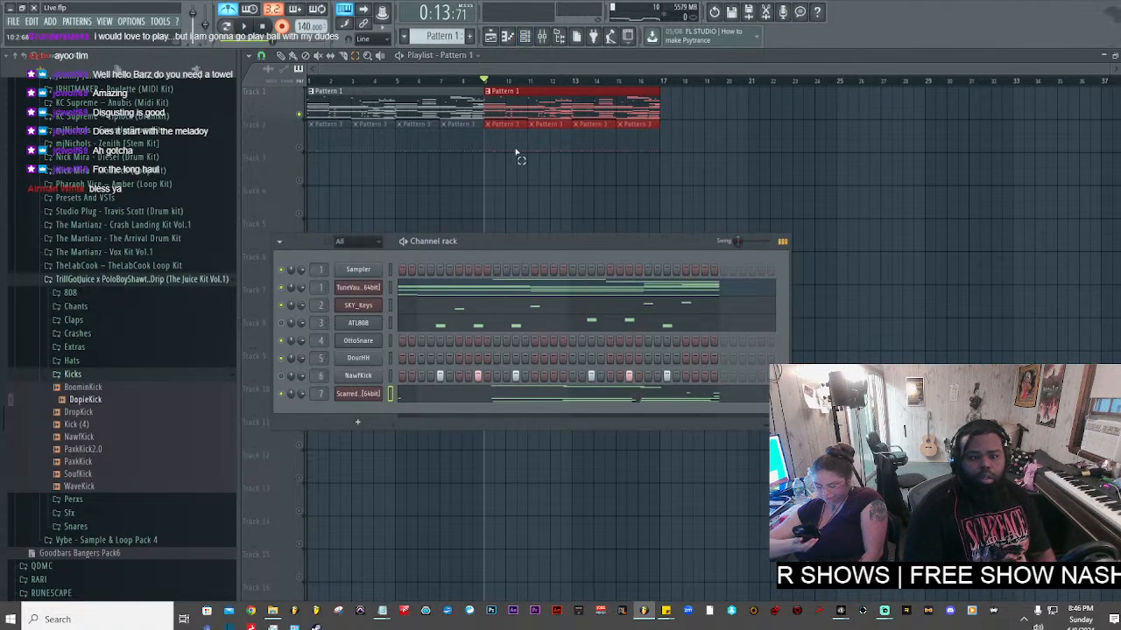
right_click(355, 393)
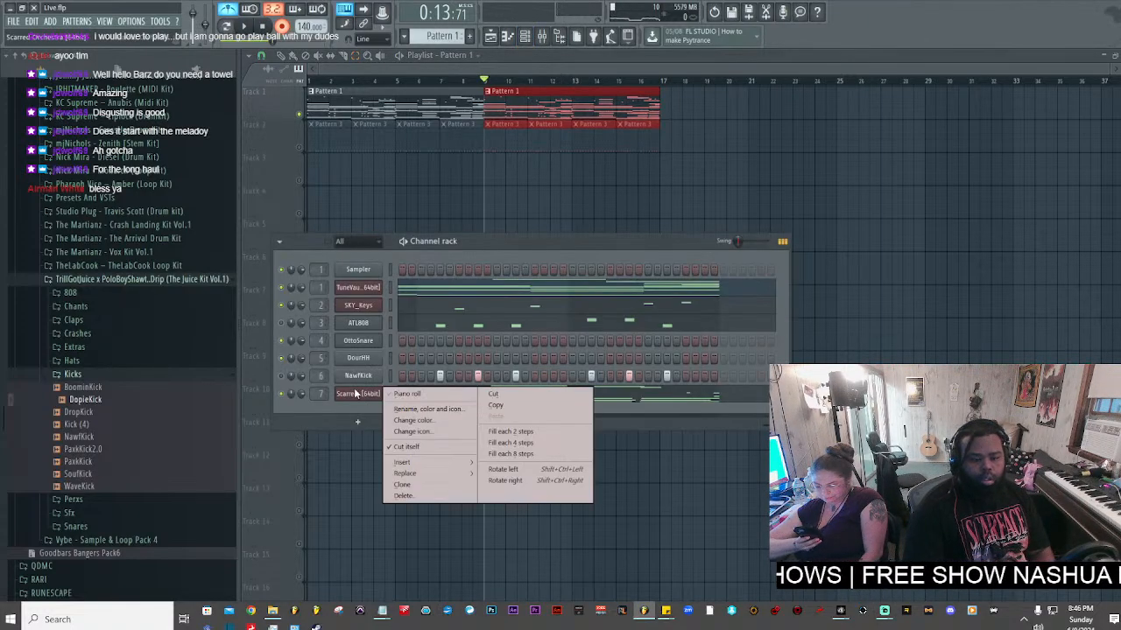
left_click(491, 395)
- Create the new Pattern 4 and paste the cut notes into its Scarred Orchestra channel
scroll(444, 39, "down", 1)
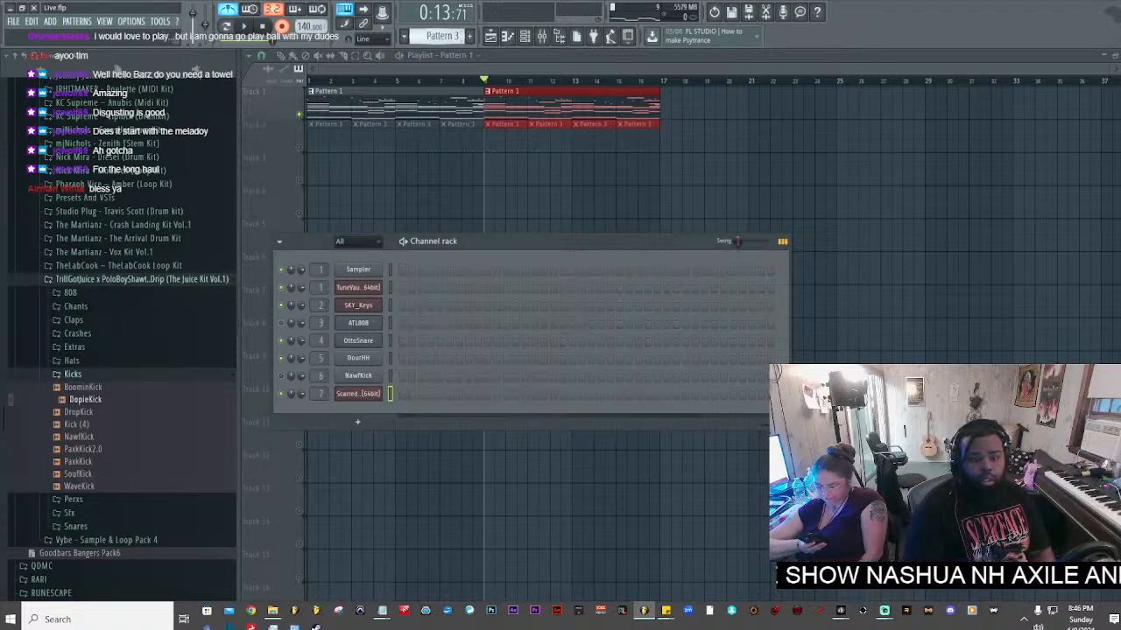
left_click_drag(639, 432, 268, 425)
left_click(471, 35)
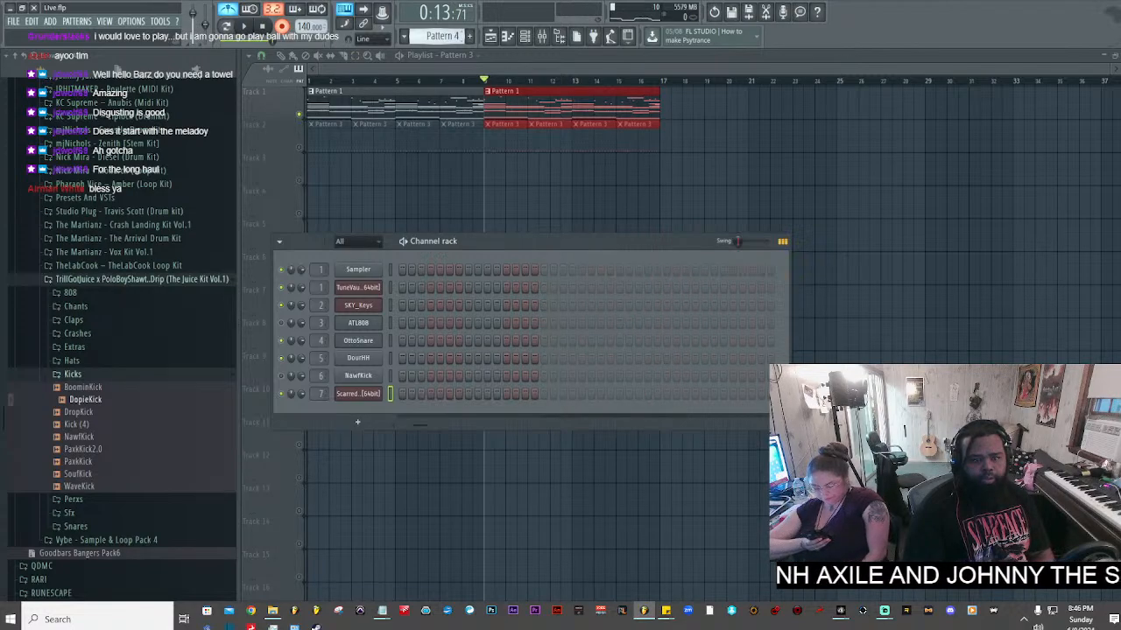
right_click(356, 397)
left_click(460, 205)
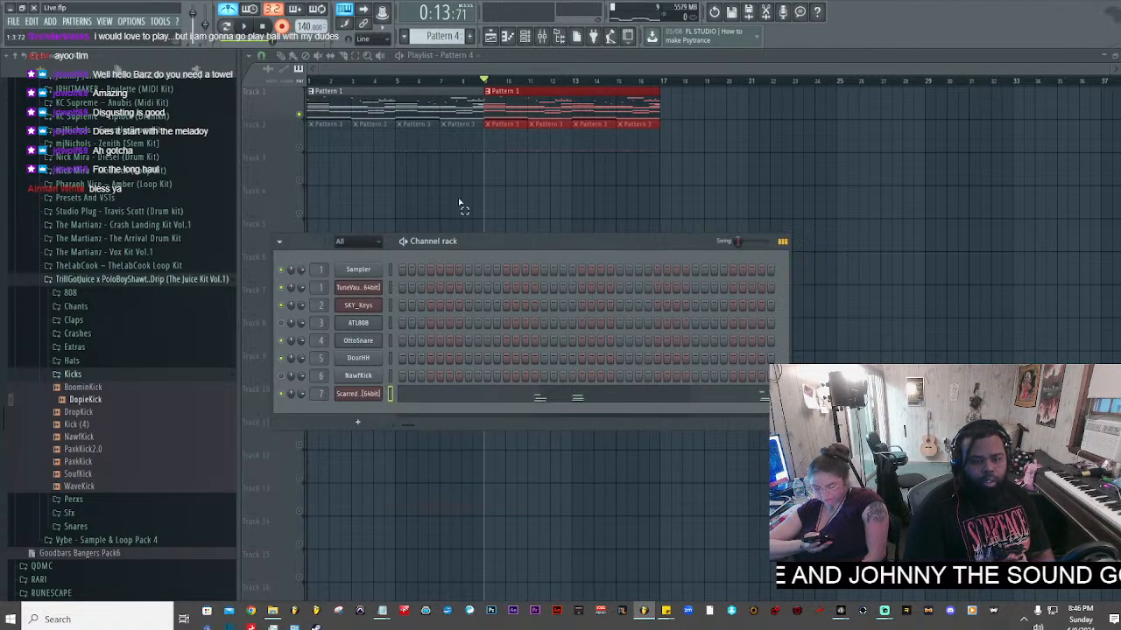
- Place a Pattern 4 clip at the start of playlist track 3 and play the song
left_click(440, 177)
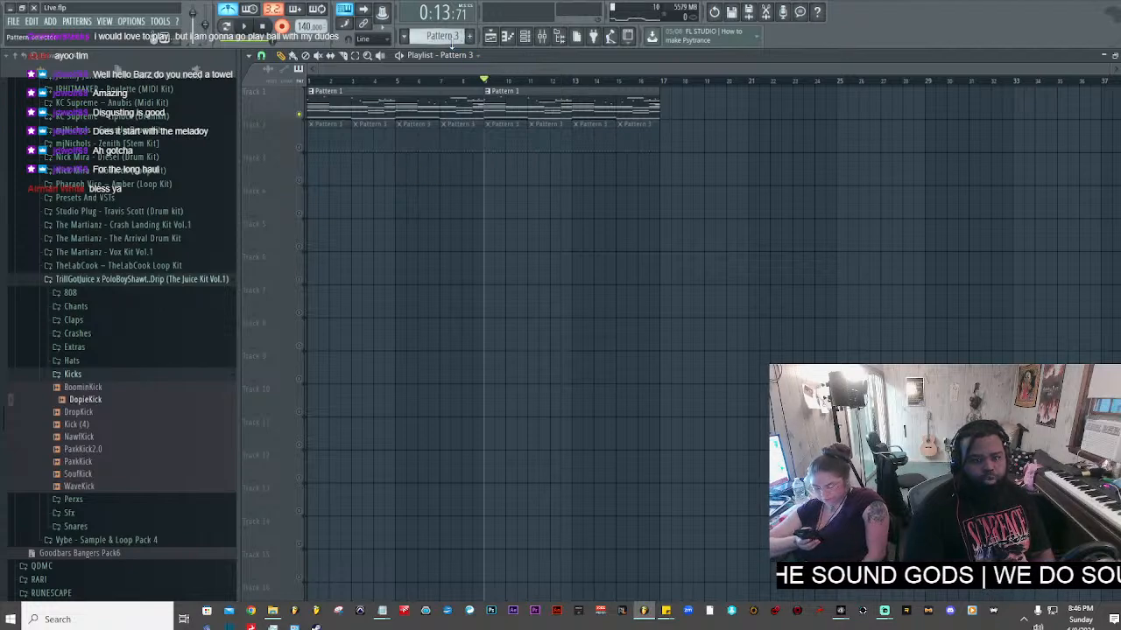
left_click(524, 36)
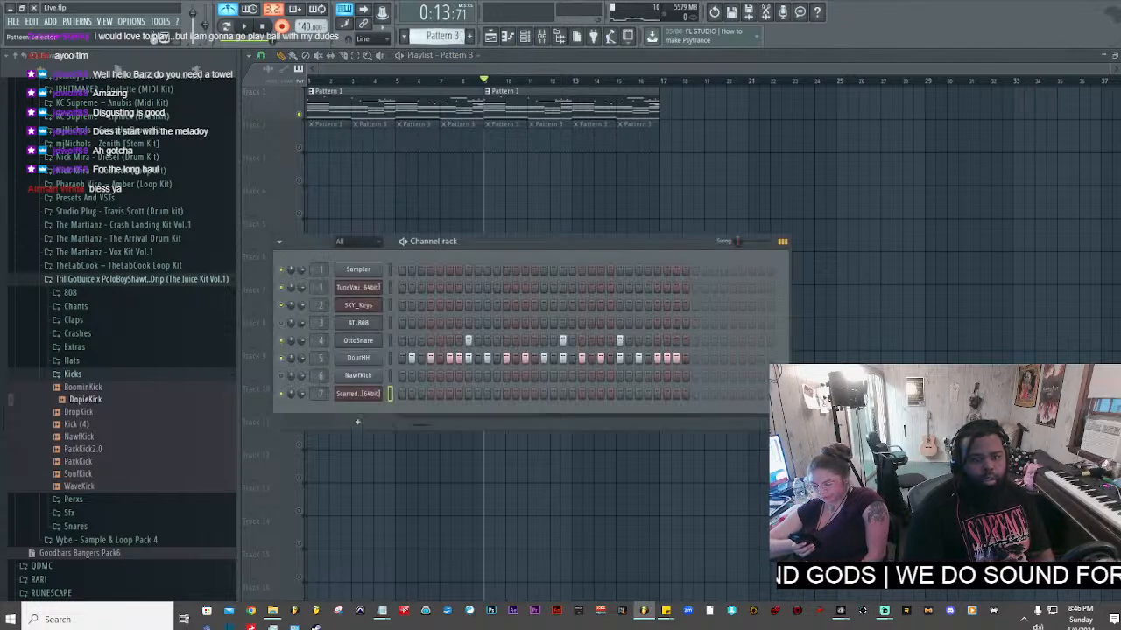
scroll(443, 36, "down", 1)
left_click(356, 179)
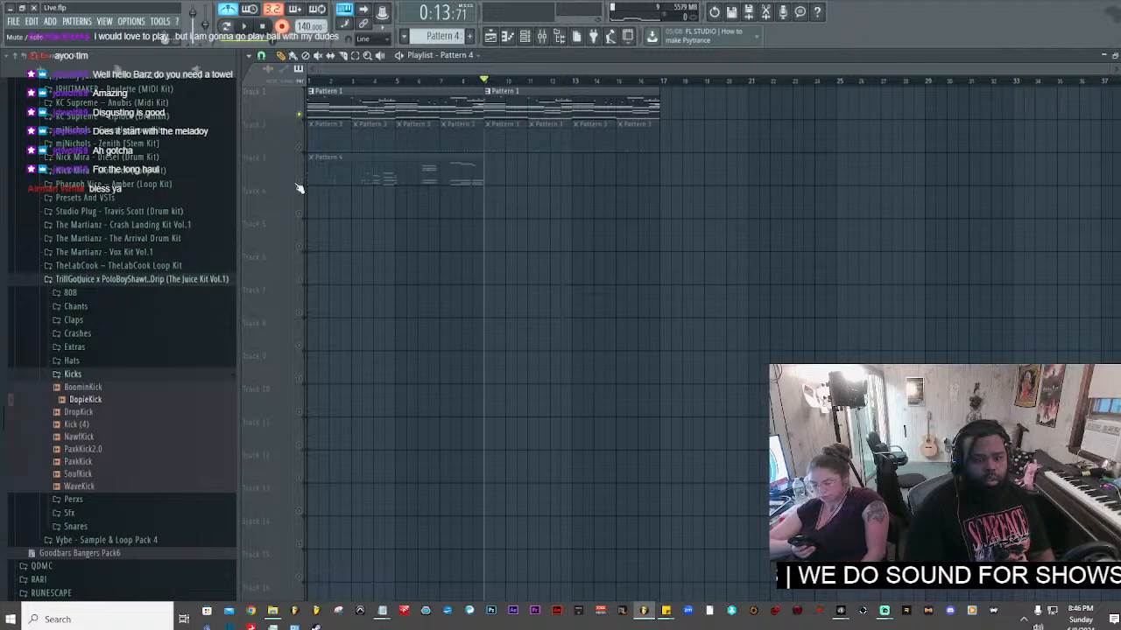
left_click(243, 27)
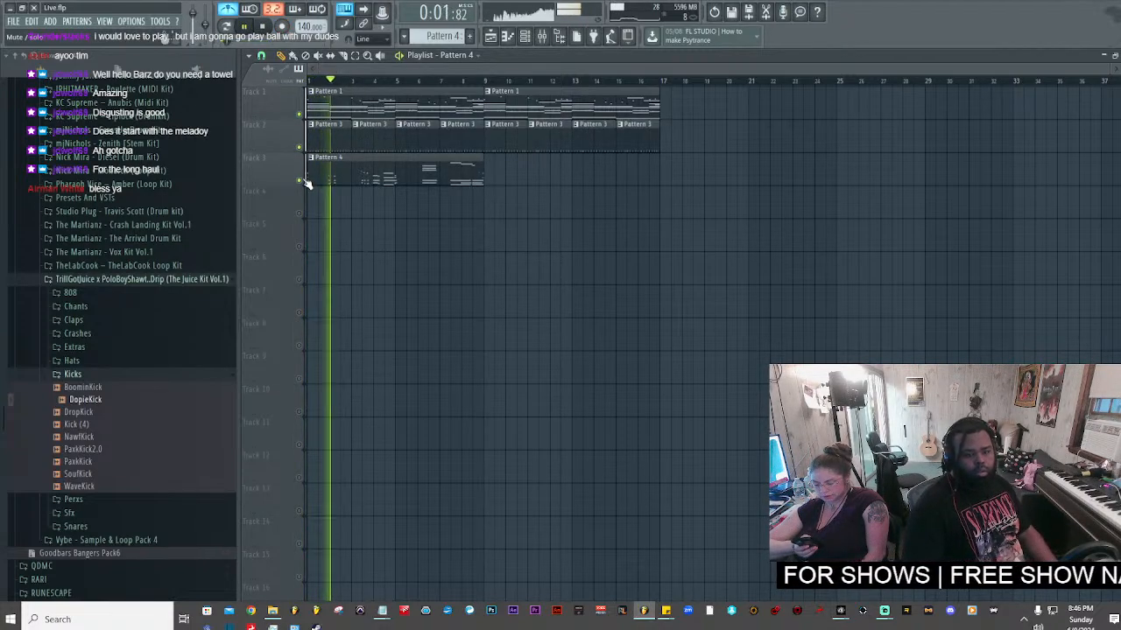
- Set the piano roll snap to 1/2 beat and quantize the Scarred Orchestra notes in Pattern 4
double_click(348, 166)
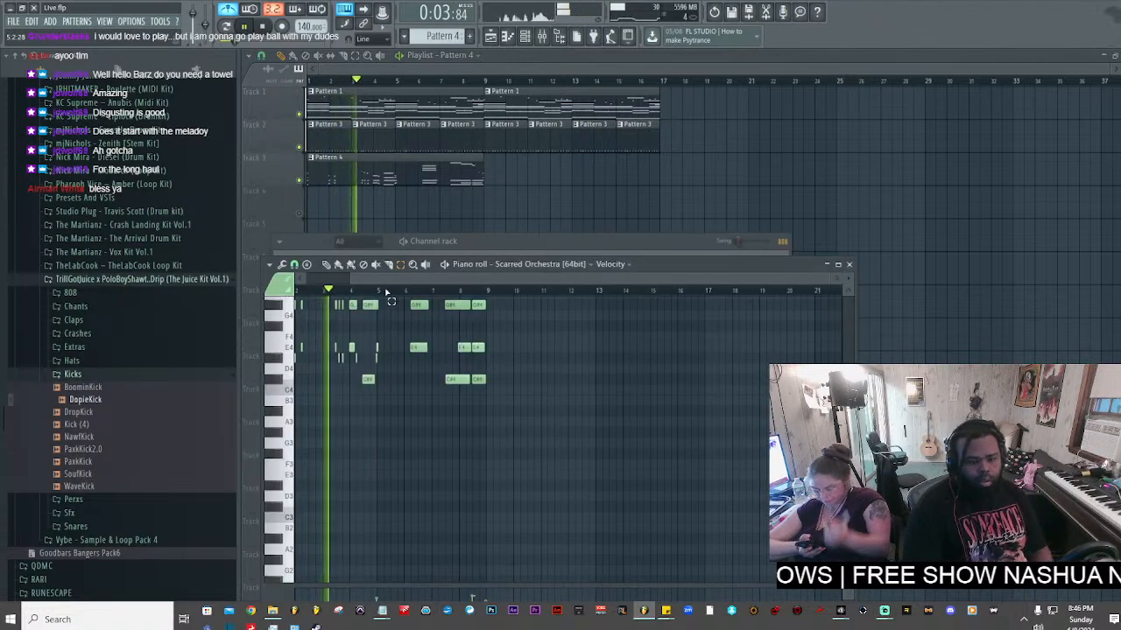
scroll(386, 291, "up", 4)
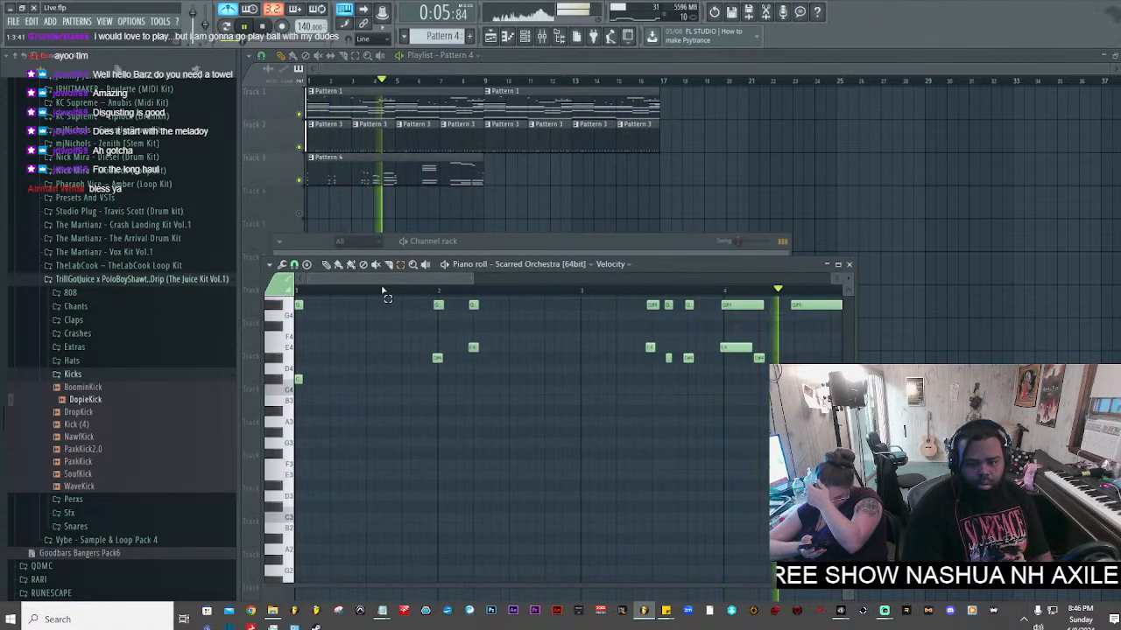
left_click(294, 264)
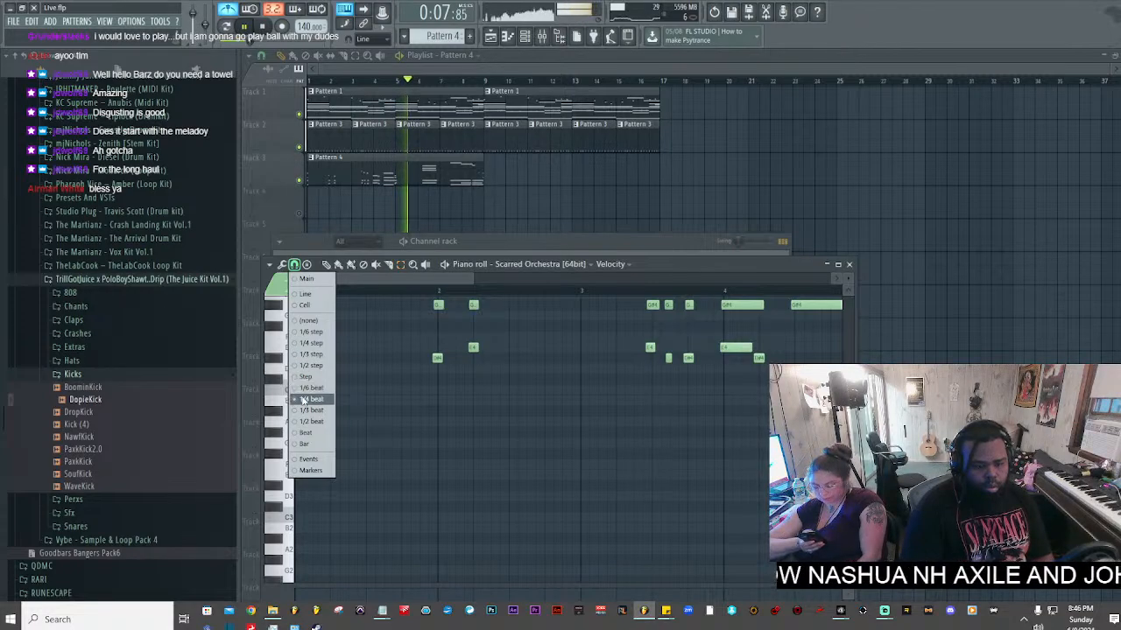
left_click(304, 424)
key("ctrl+q")
scroll(483, 436, "up", 3)
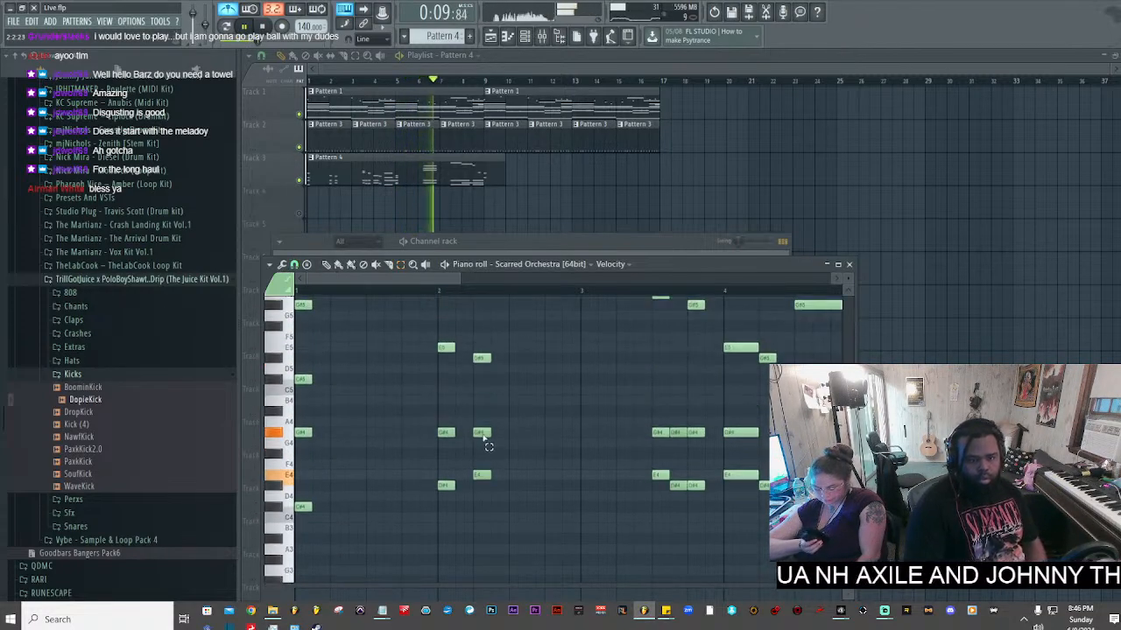
scroll(484, 439, "up", 3)
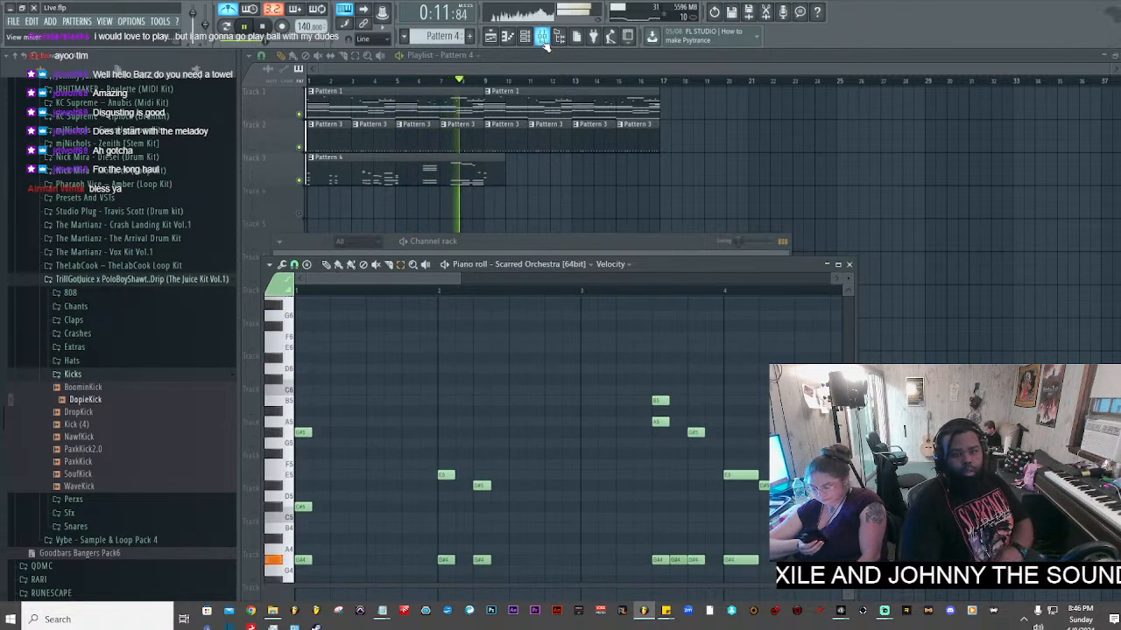
- Stop playback, change the playlist snap setting and adjust the end of the Pattern 4 clip near bar 9
left_click(543, 42)
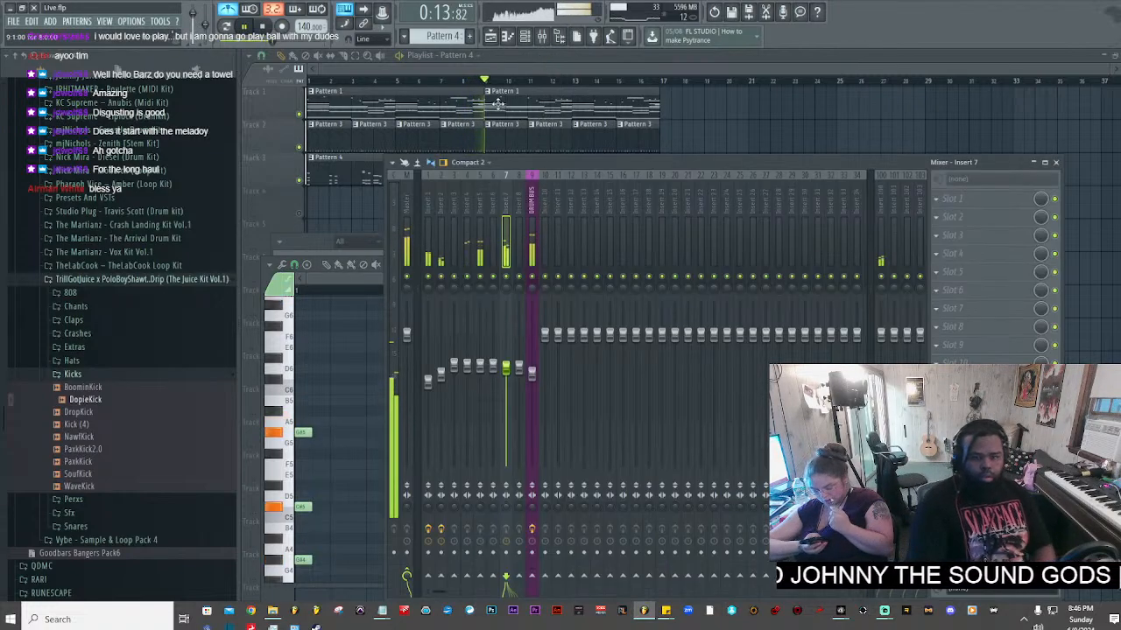
left_click(482, 55)
key("space")
scroll(538, 158, "up", 1)
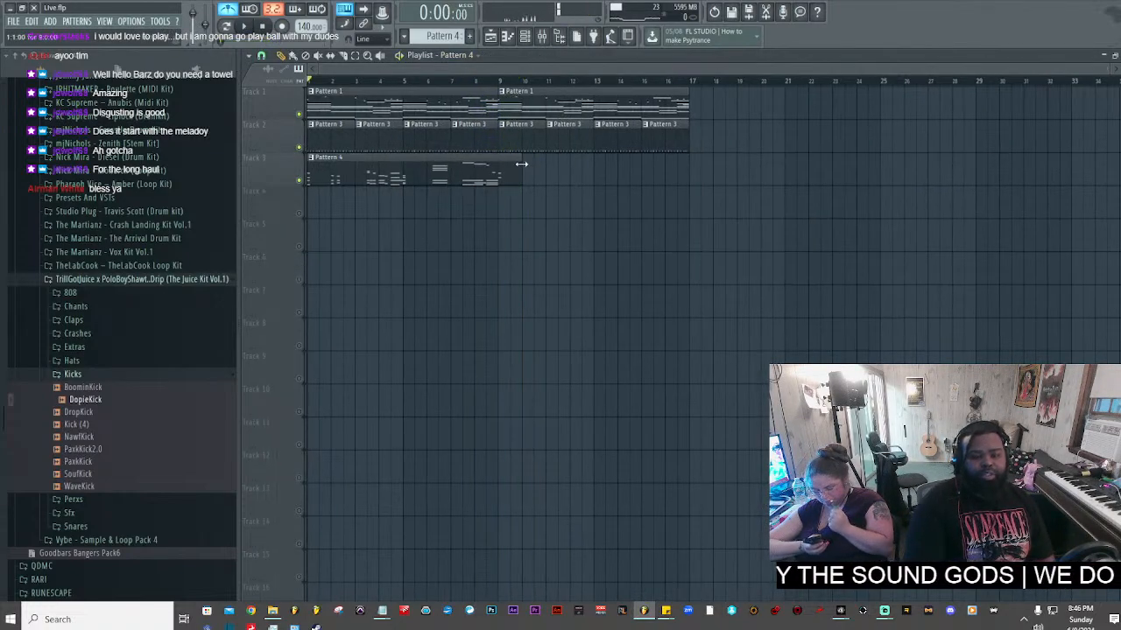
left_click_drag(499, 162, 522, 162)
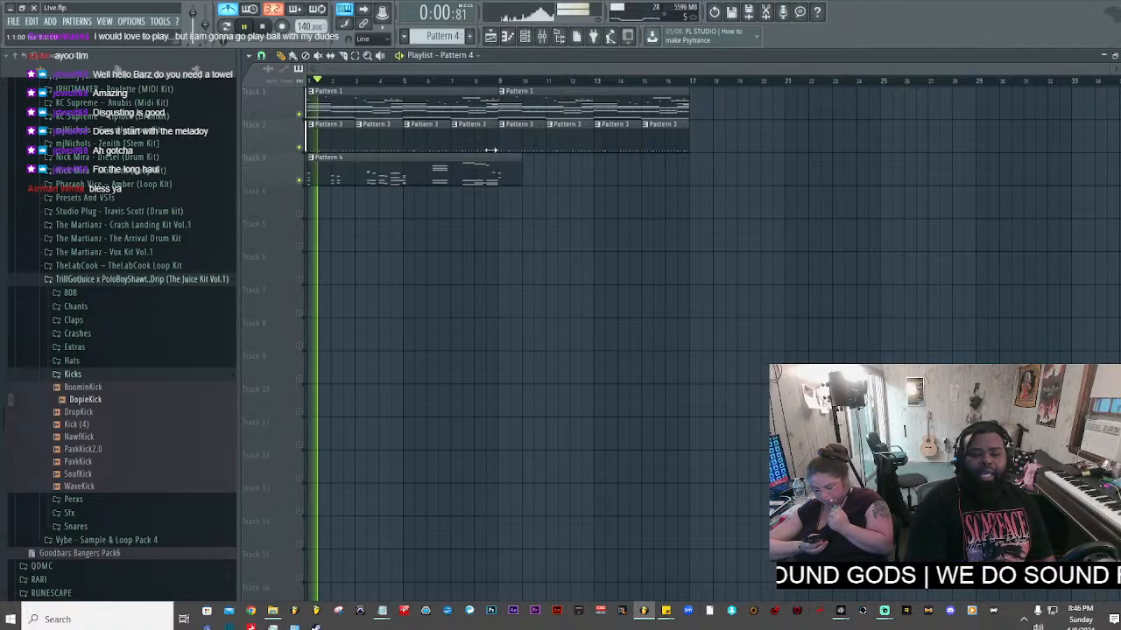
left_click(261, 56)
left_click(274, 203)
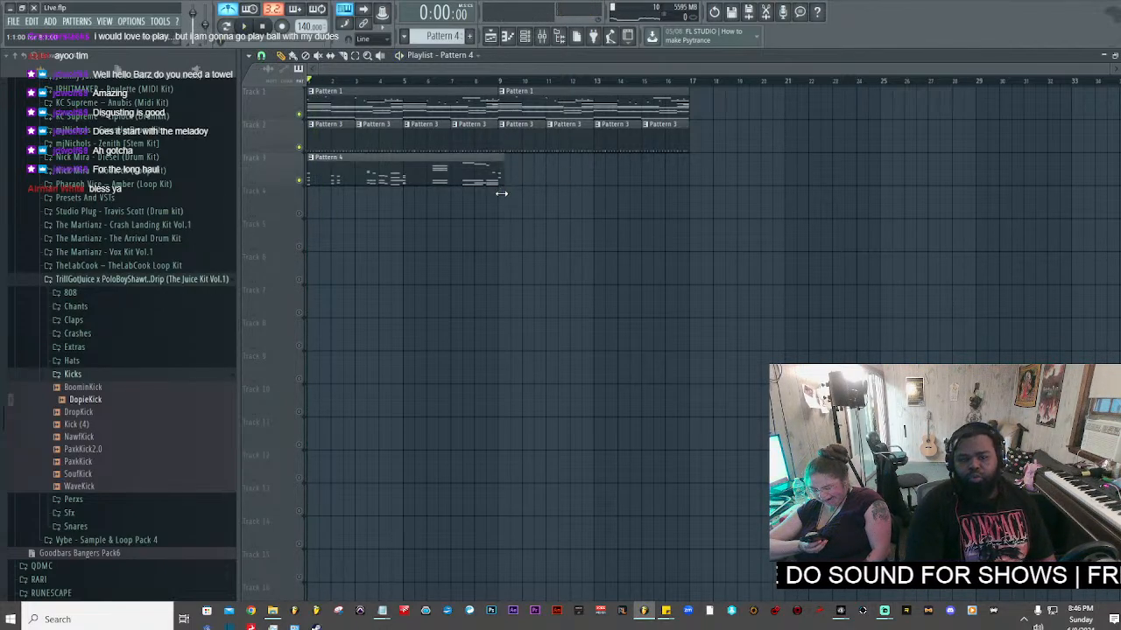
- Load Gross Beat into effect slot 1 of mixer insert 7
left_click(543, 36)
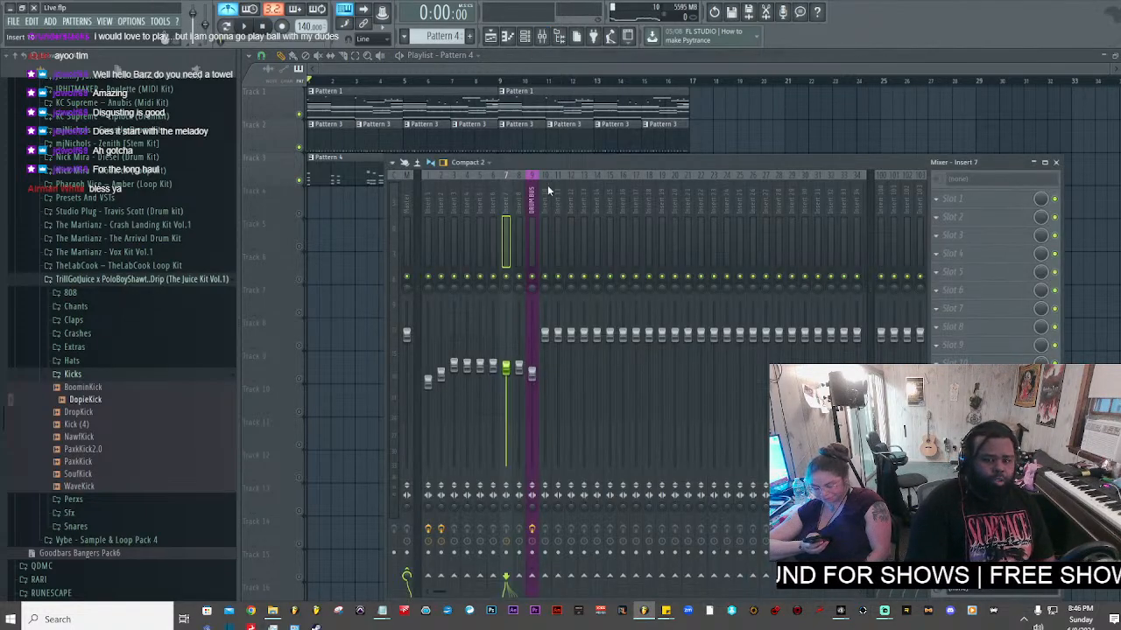
left_click(938, 200)
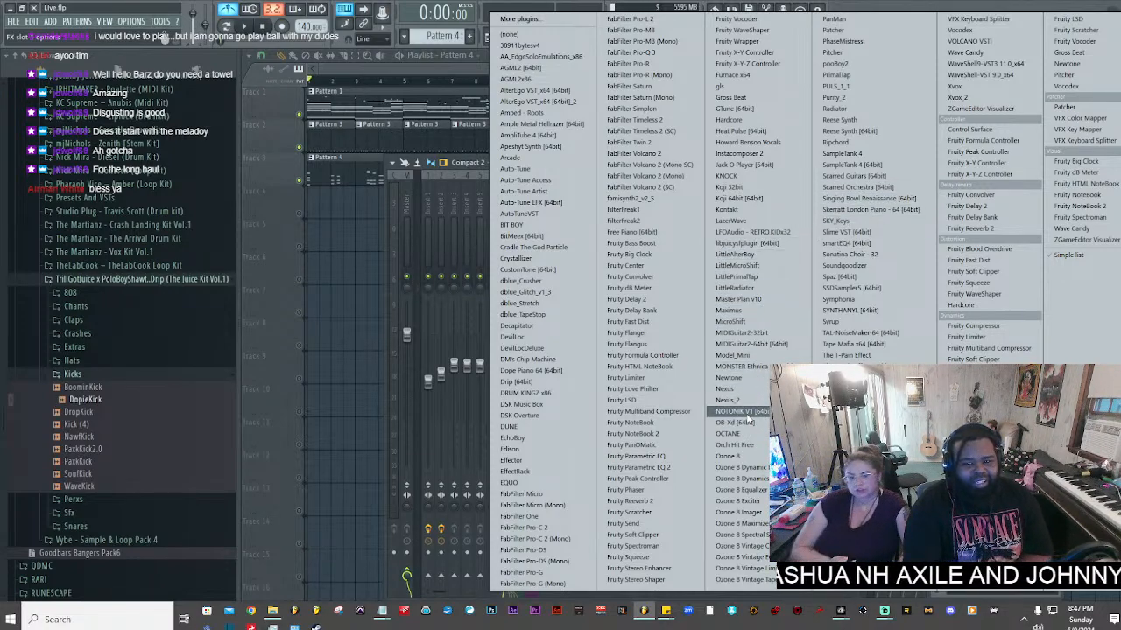
left_click(735, 98)
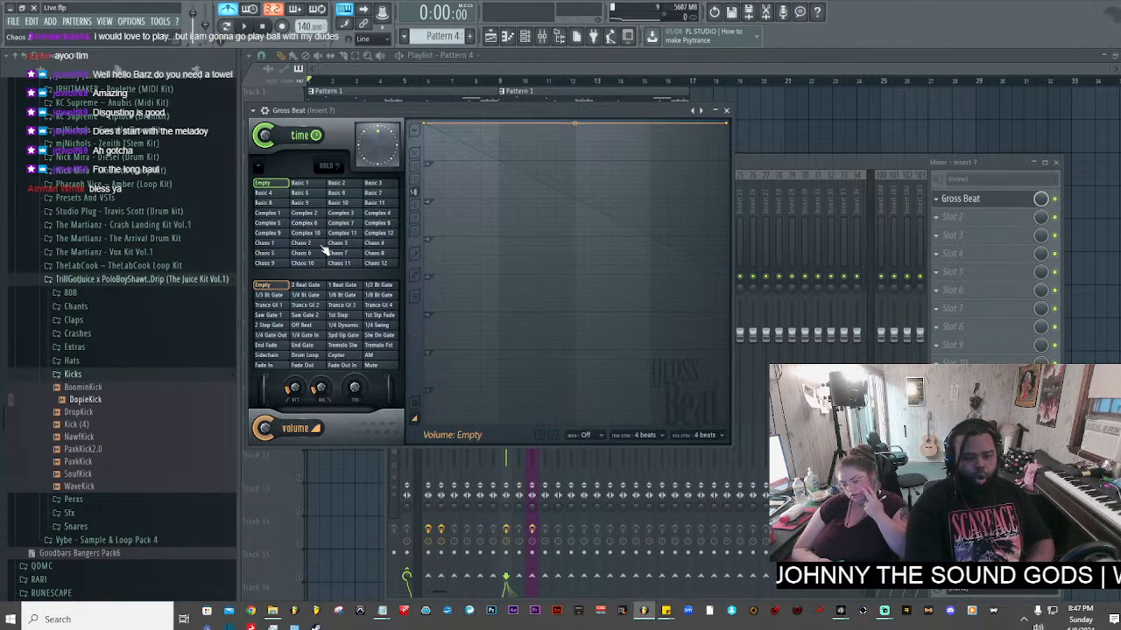
- Play the song and try Gross Beat's 1/2 Bt Gate volume slot with the Basic 3 time slot
key("space")
left_click(379, 286)
left_click(383, 186)
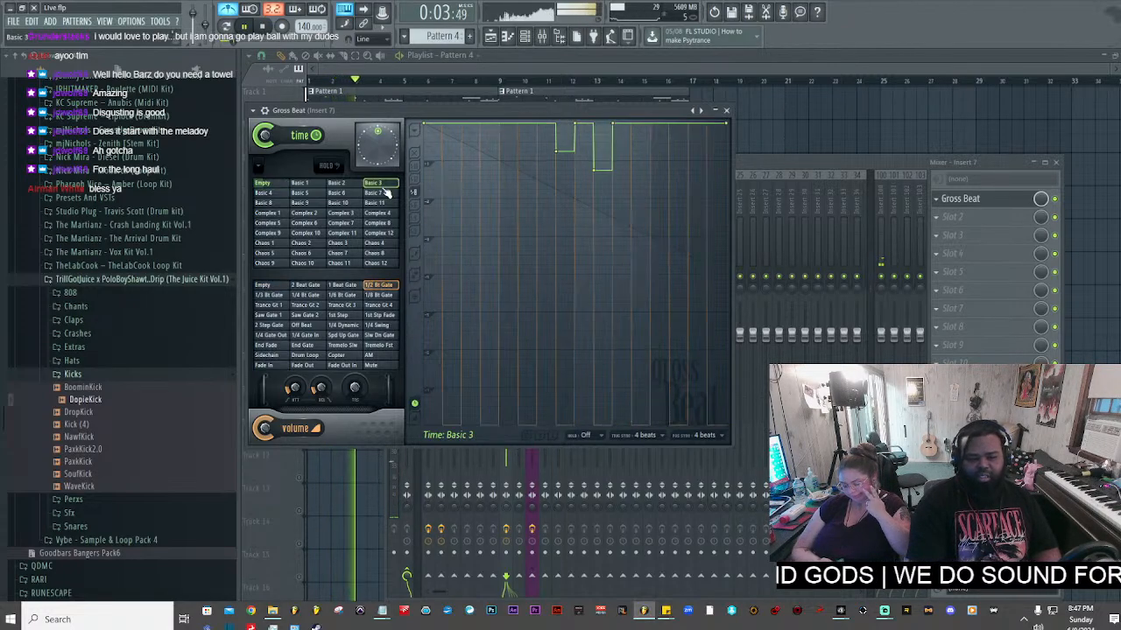
- Step through Gross Beat's presets while the song plays to compare their time effects
left_click(696, 111)
left_click(693, 112)
left_click(692, 111)
left_click(692, 111)
left_click(692, 111)
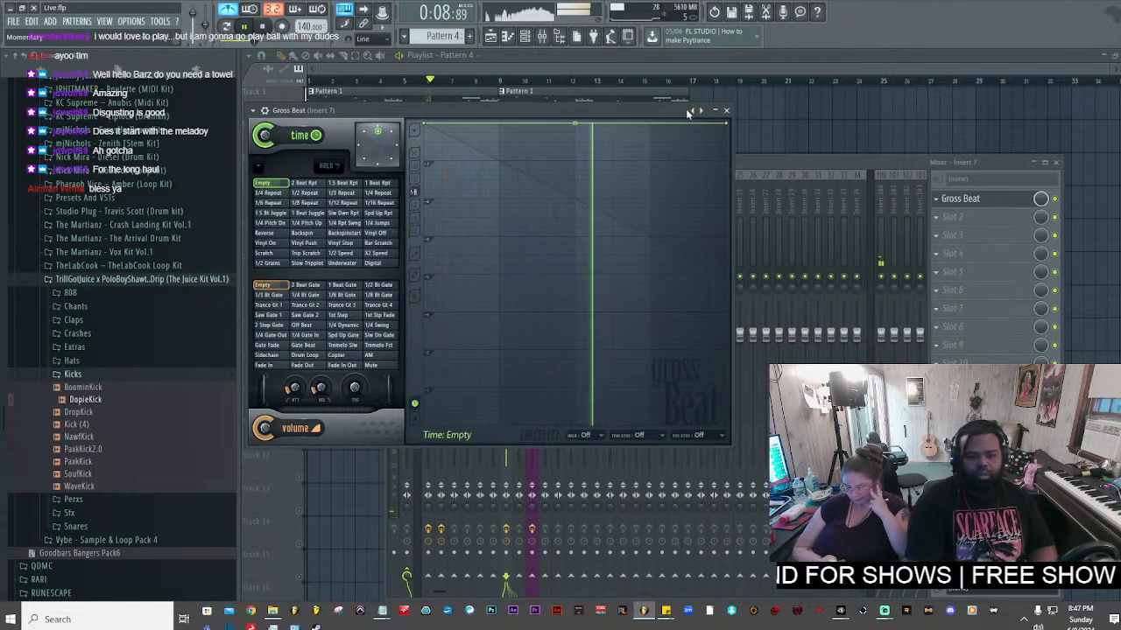
left_click(692, 111)
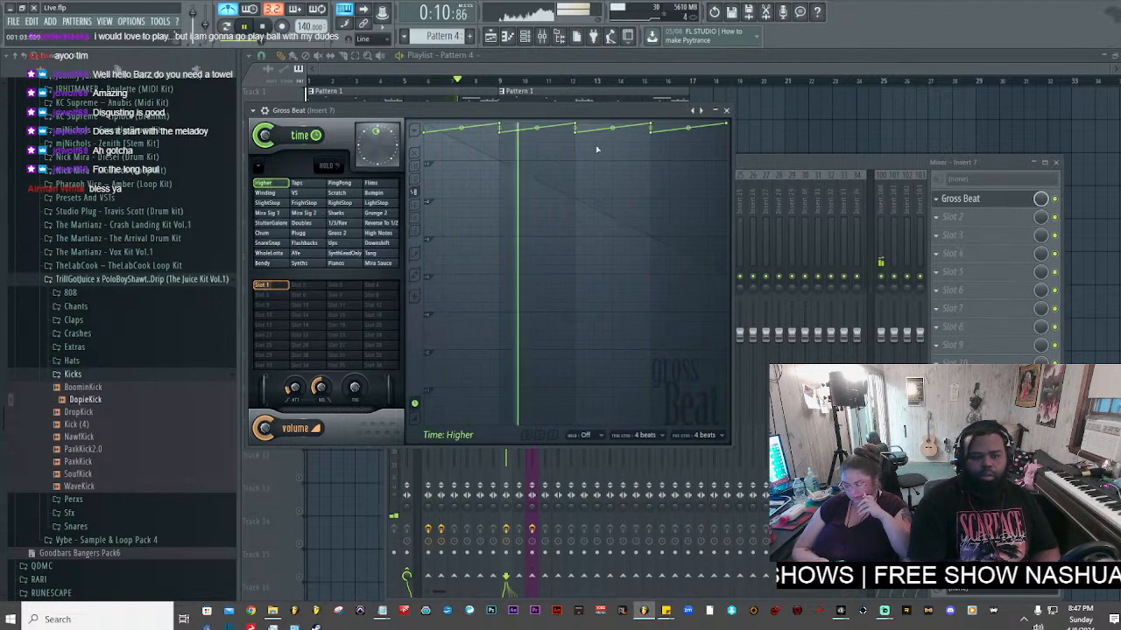
left_click(701, 111)
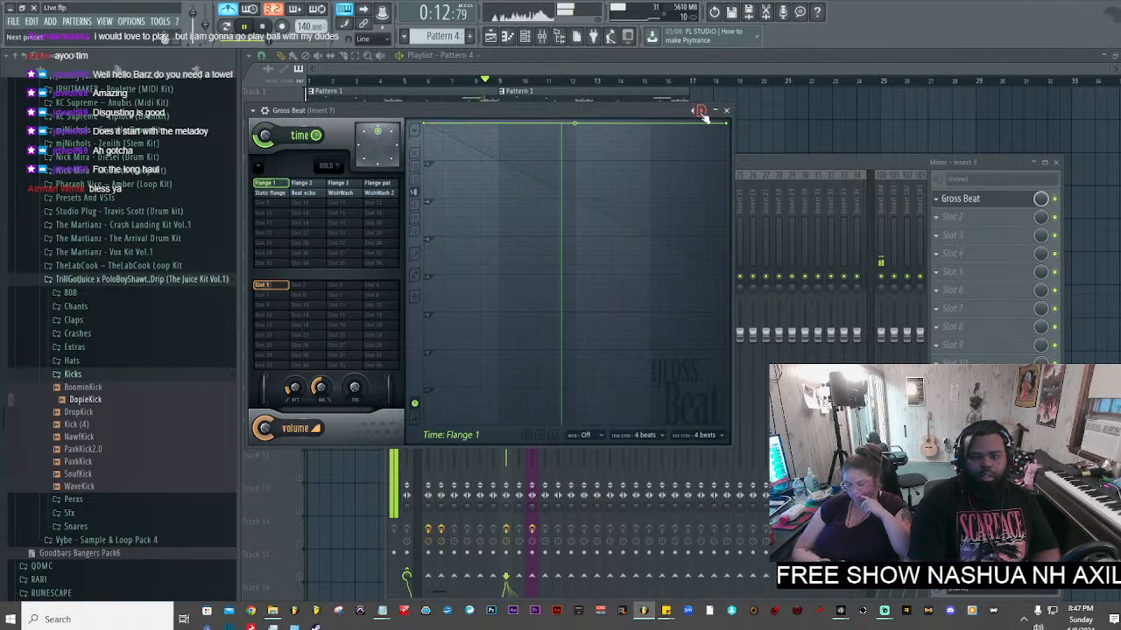
- Switch Gross Beat to the scratch preset and try Scrt Patt 11, Scrt Patt 3, 3/4 Scratch and Scrt Patt 9
left_click(693, 111)
left_click(394, 232)
left_click(385, 203)
left_click(394, 184)
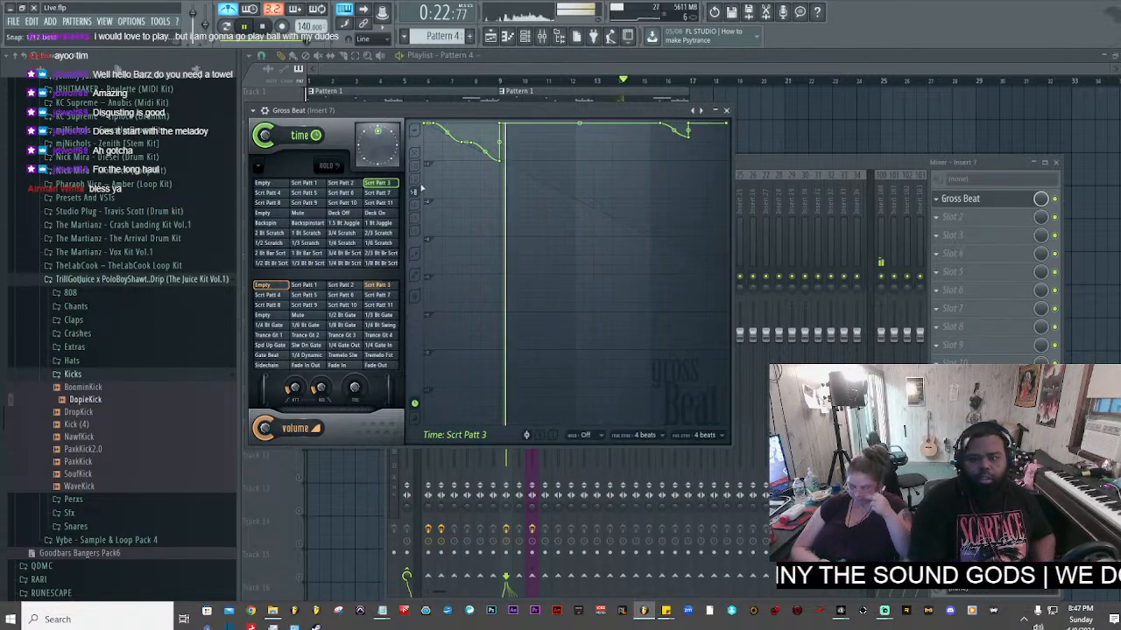
left_click(244, 26)
left_click(354, 234)
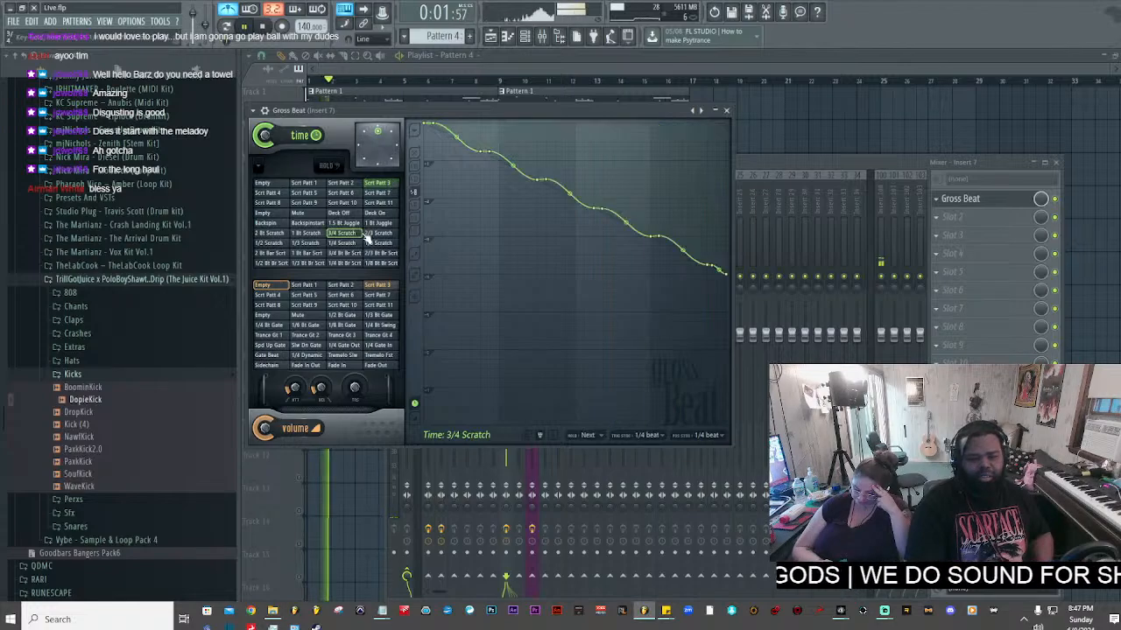
left_click(322, 202)
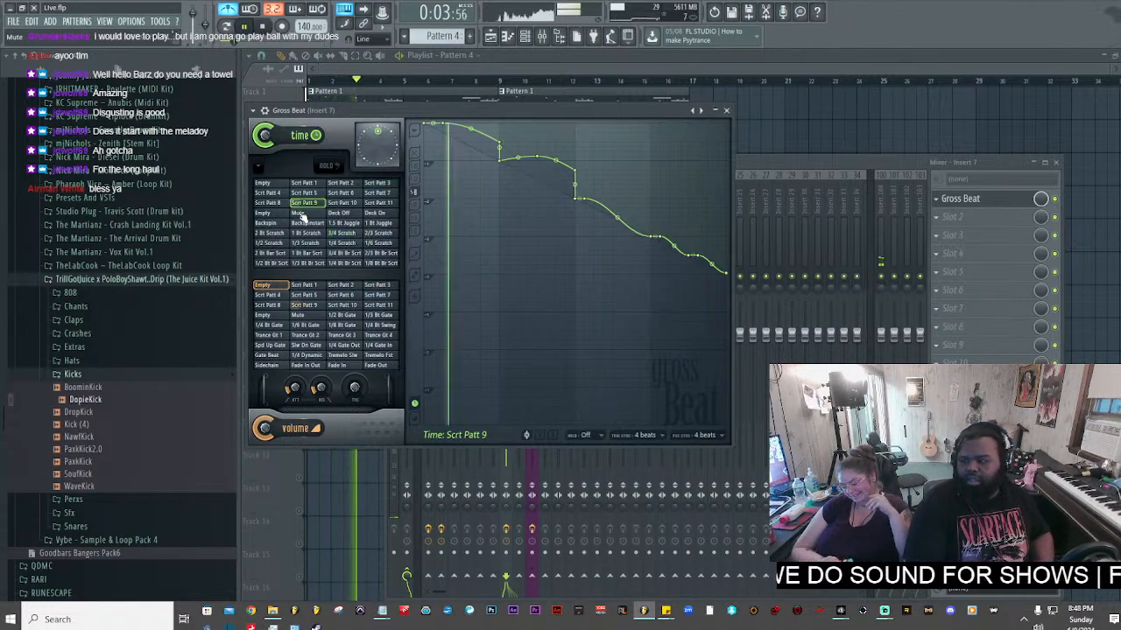
- Return to the playlist and select bars 1 through 8 as the playback loop
left_click(351, 87)
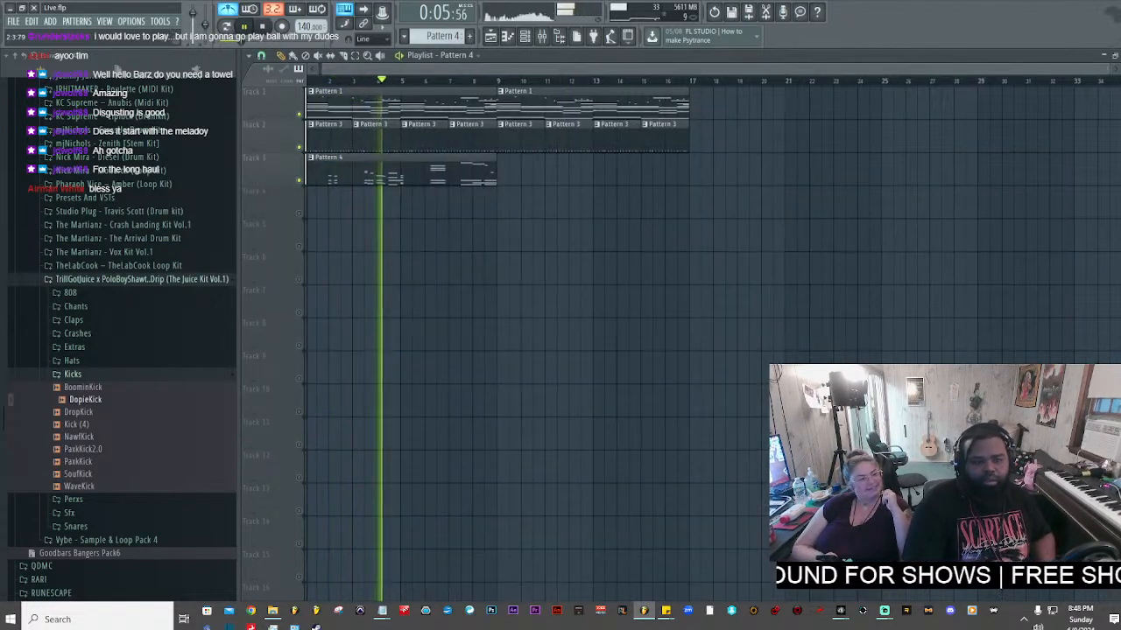
left_click_drag(538, 82, 310, 84)
- Reopen Gross Beat on insert 7, select the Empty time slot and try Skip ahead from another preset
left_click(543, 37)
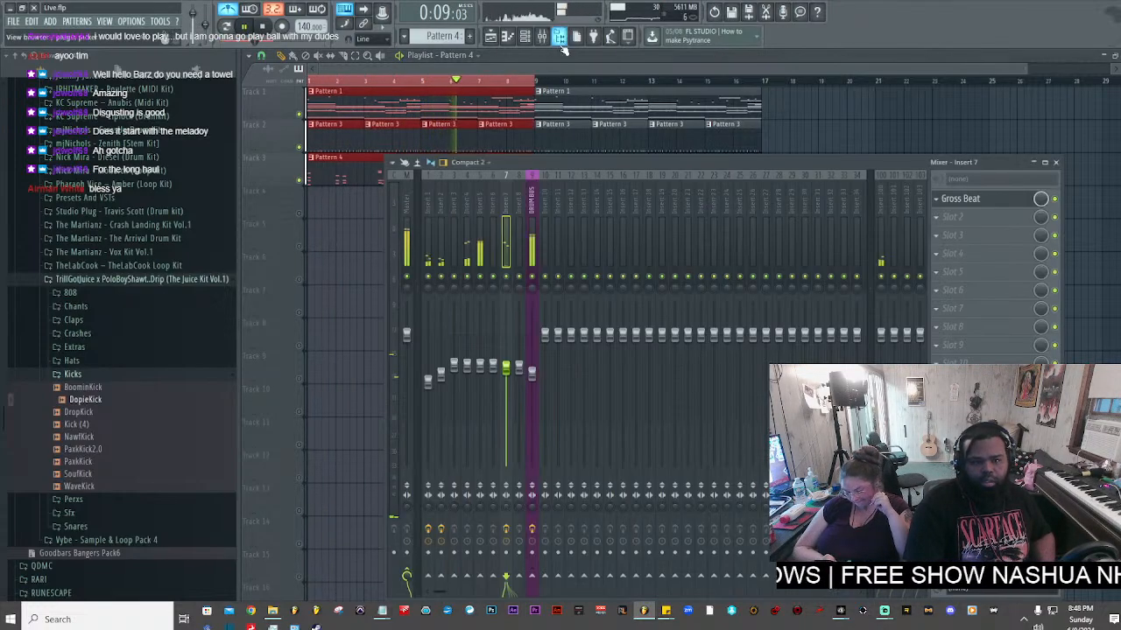
left_click(963, 198)
left_click(271, 182)
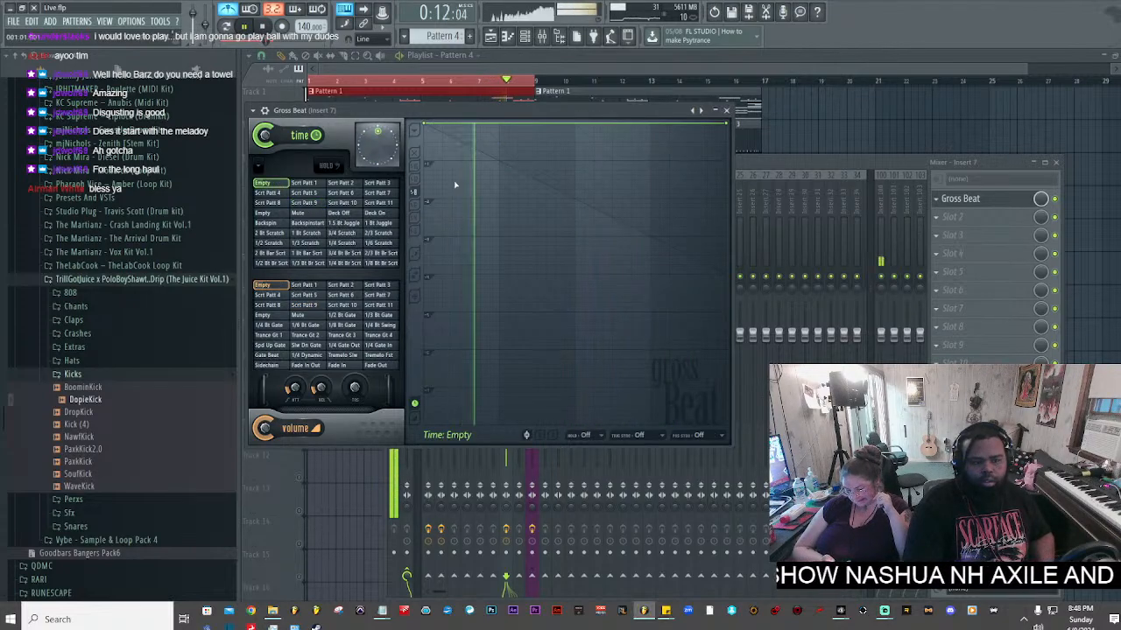
left_click(700, 112)
left_click(701, 112)
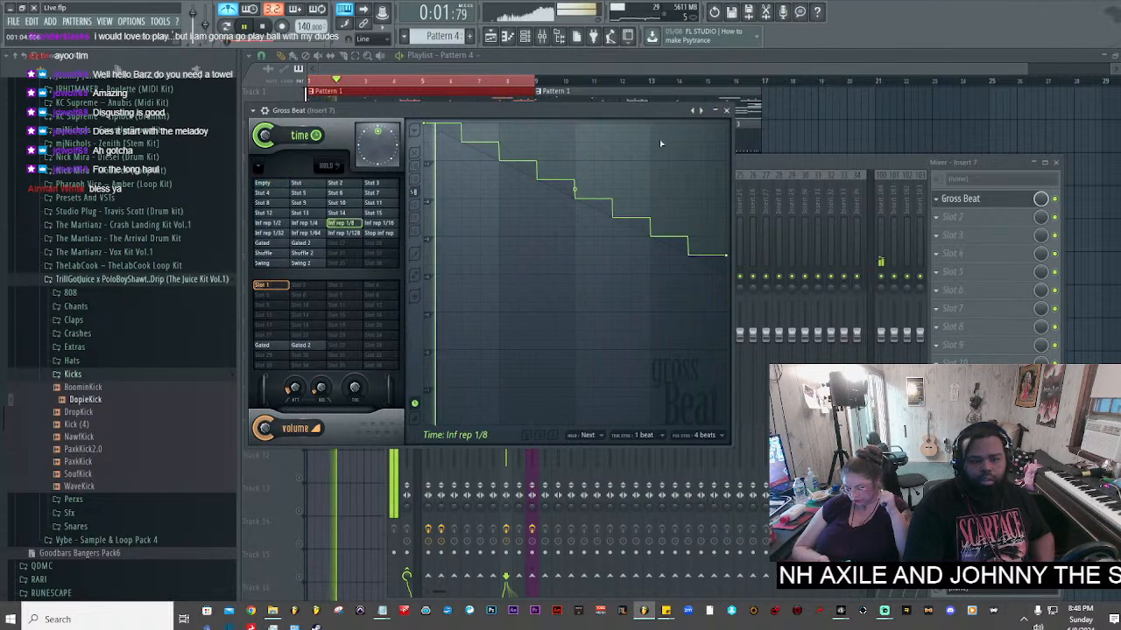
left_click(701, 112)
left_click(355, 243)
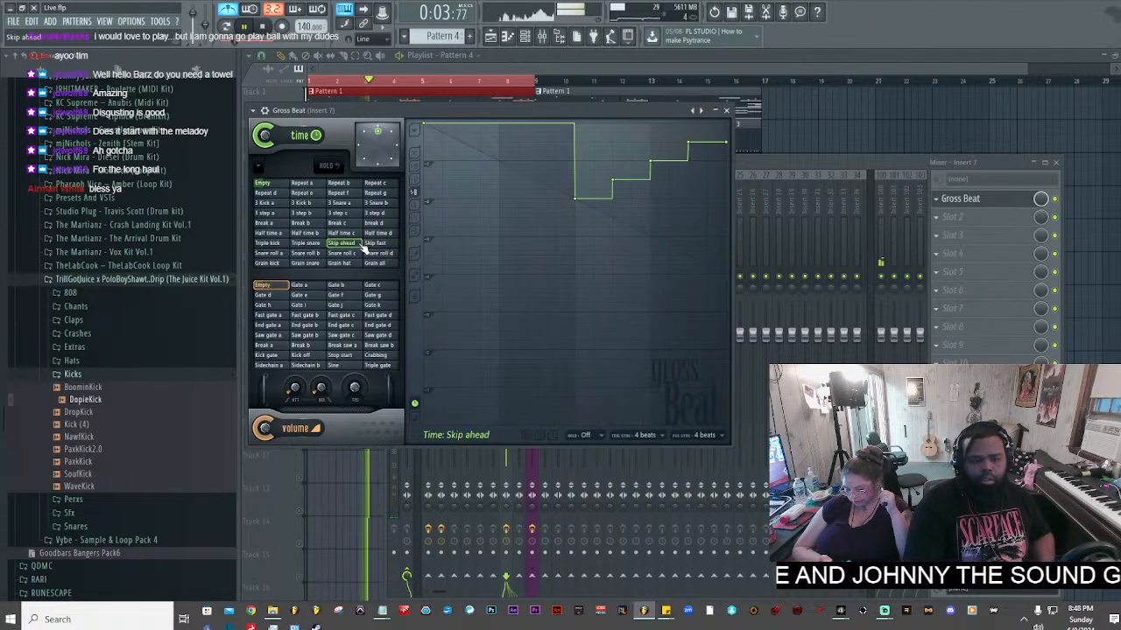
- Go back through the Gross Beat presets and try the Basic 11, Complex 4, Complex 8, Complex 10 and Chaos 2 time slots
left_click(691, 112)
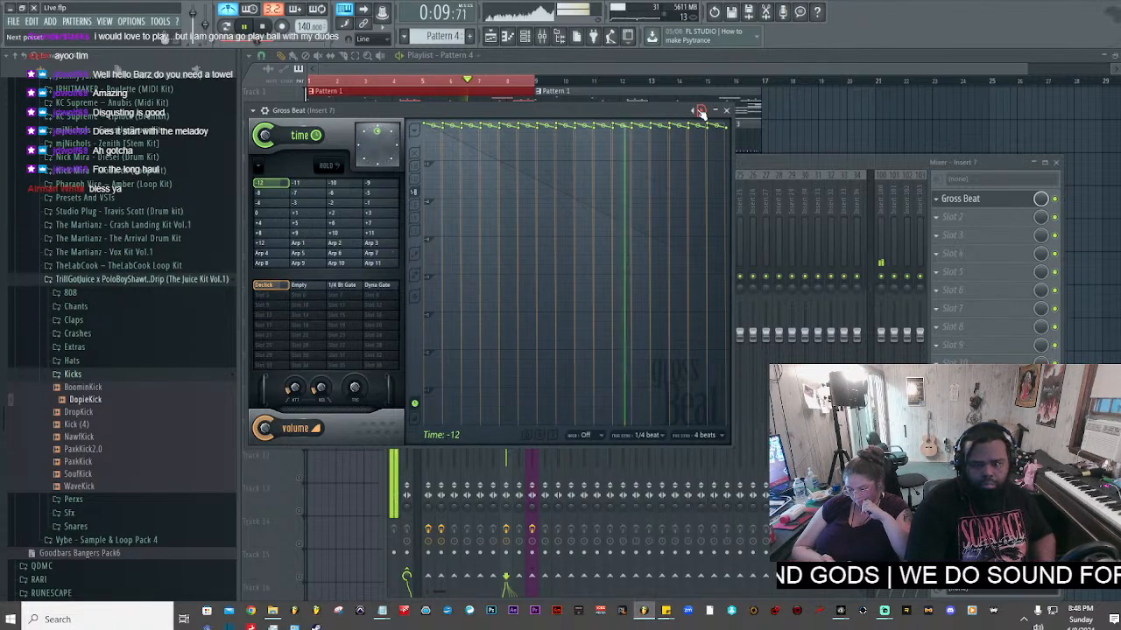
left_click(693, 111)
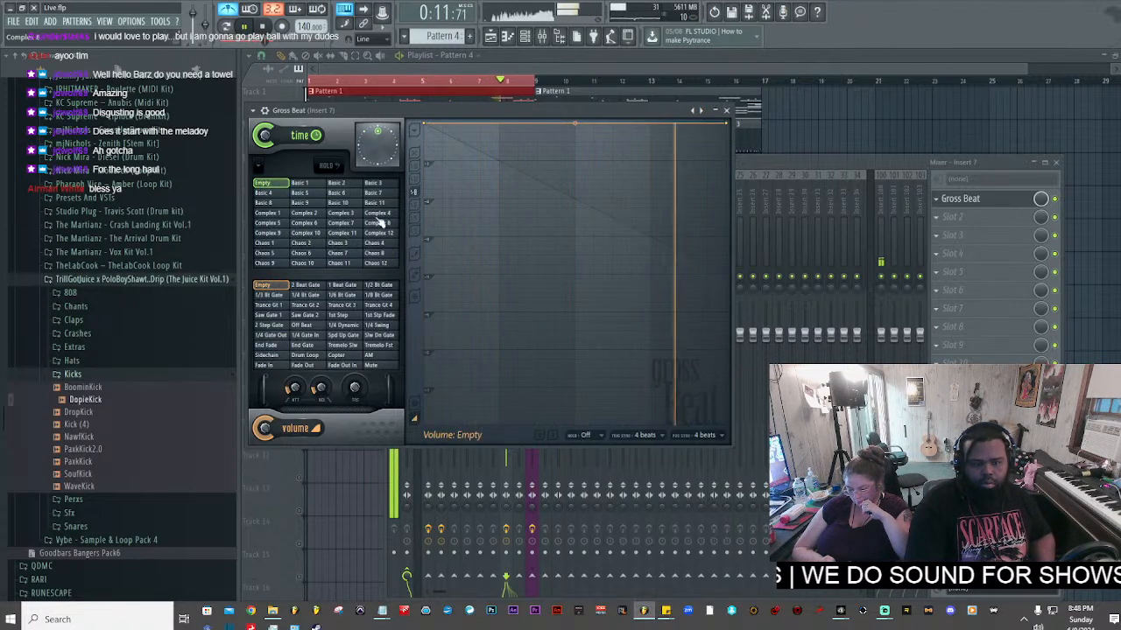
left_click(379, 202)
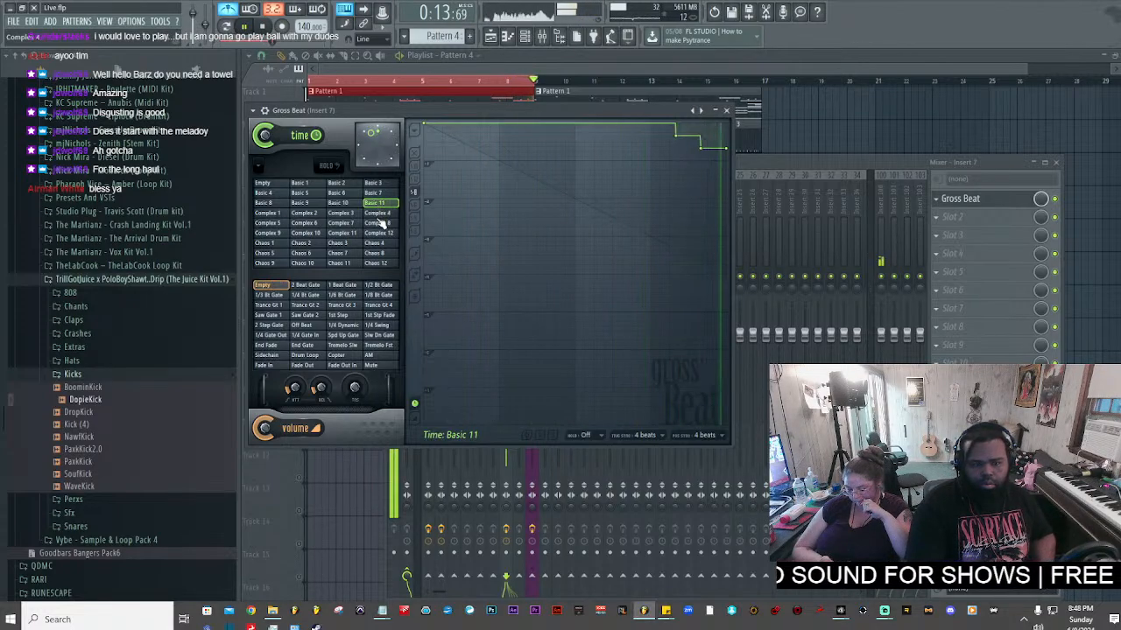
left_click(378, 213)
left_click(381, 223)
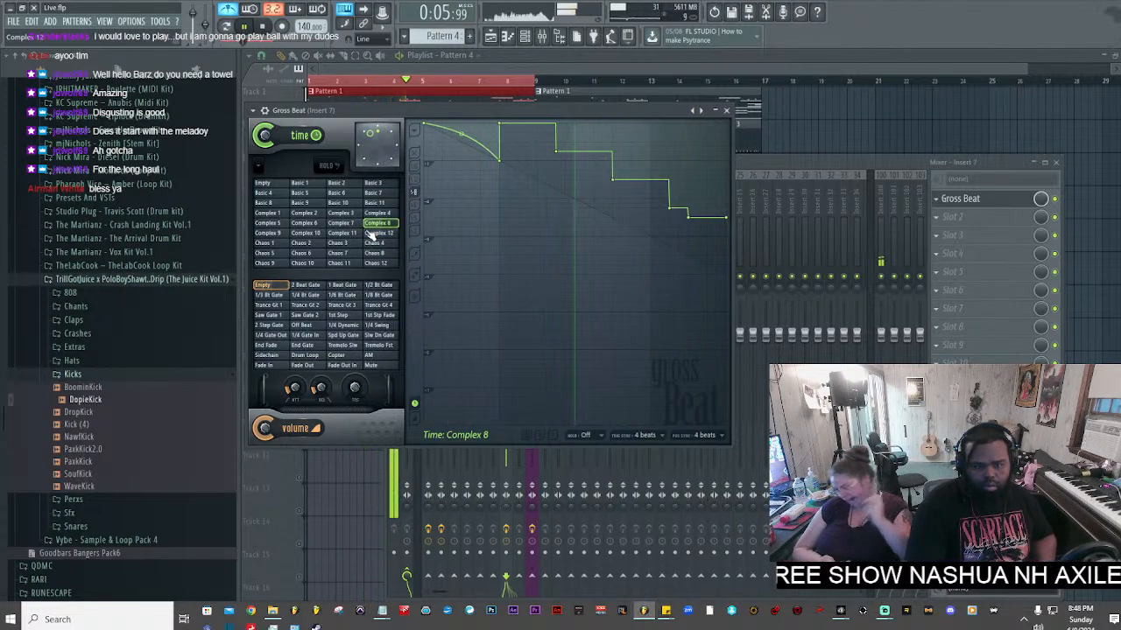
left_click(305, 233)
left_click(301, 242)
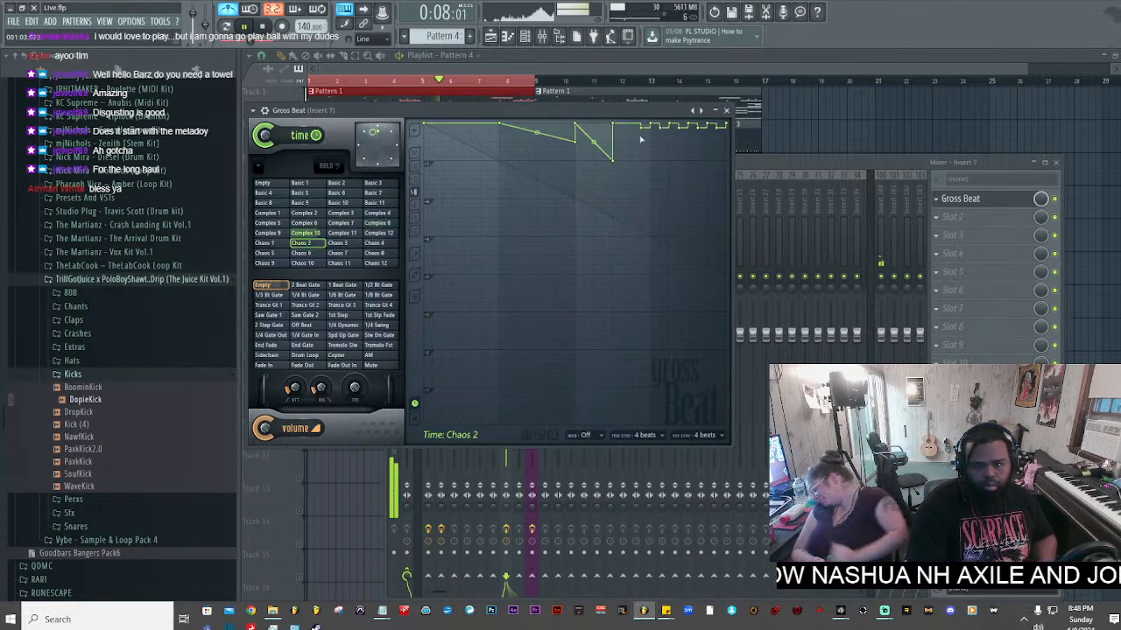
- Switch Gross Beat to the Momentary preset and activate the Underwater time slot
left_click(691, 111)
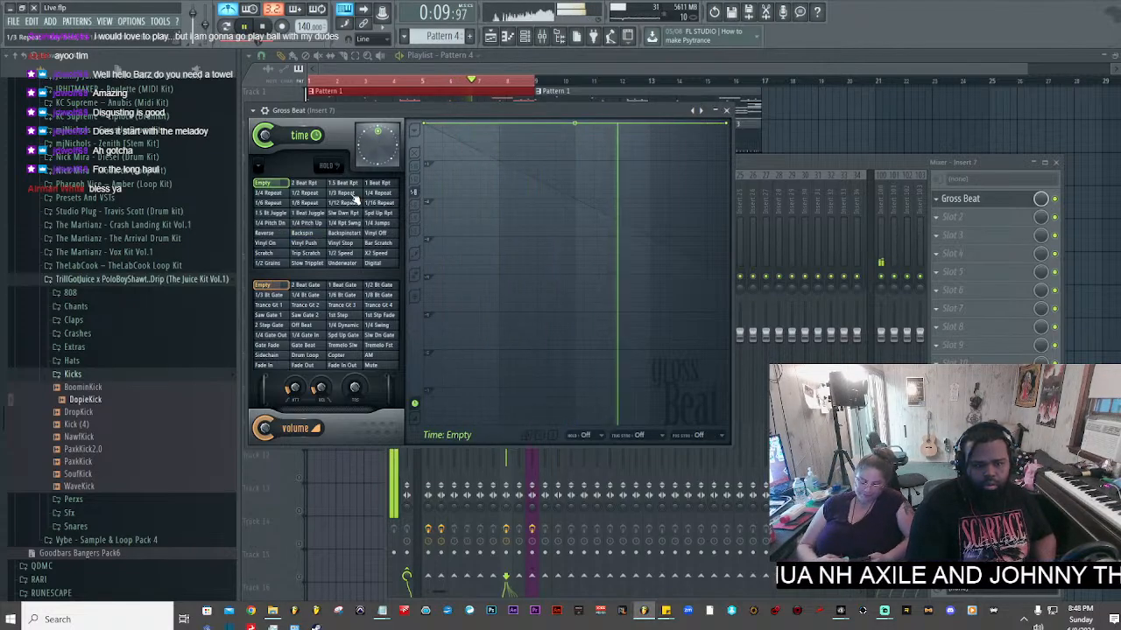
left_click(345, 263)
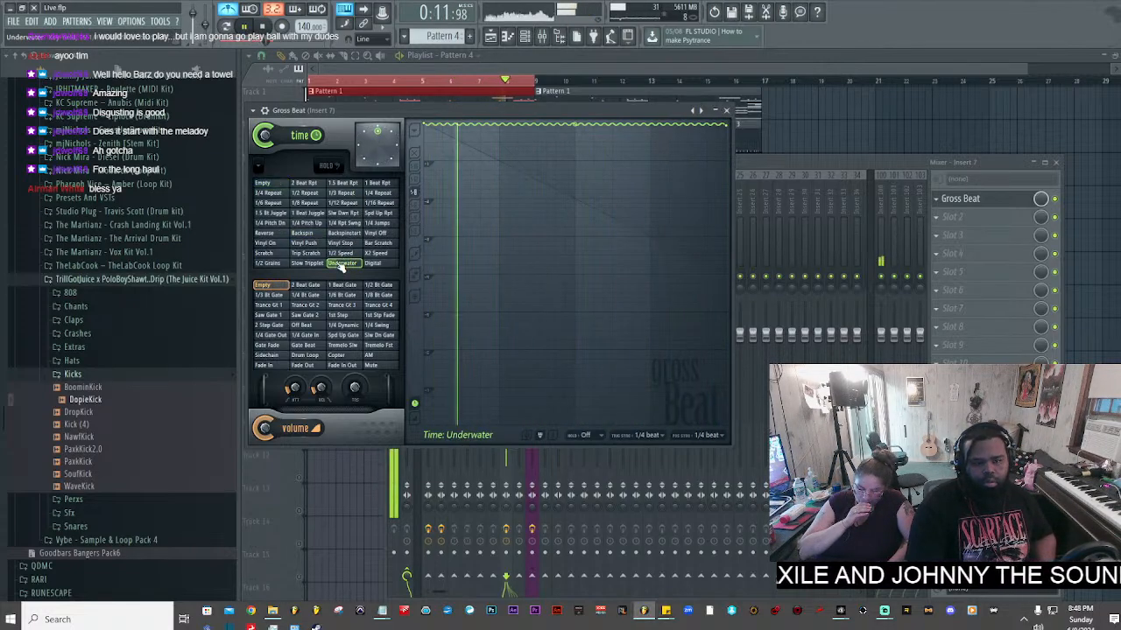
- Try the Slw Dwn Rpt, 1/2 Speed, Trip Scratch and Slow Tripplet time slots of Gross Beat's Momentary preset
left_click(378, 223)
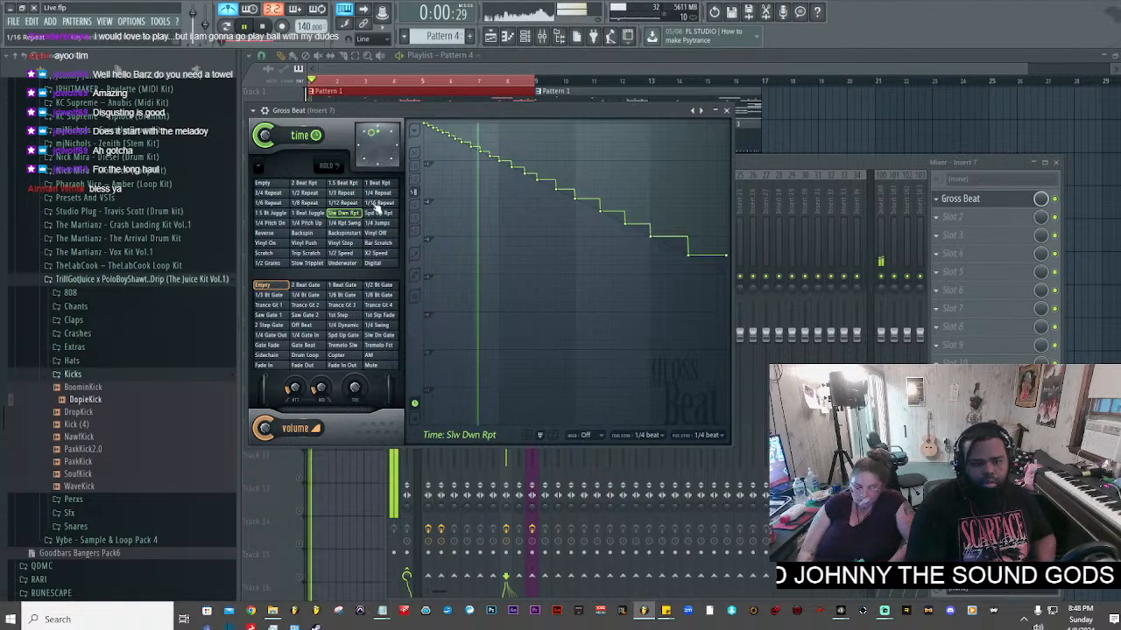
left_click(377, 242)
left_click(341, 253)
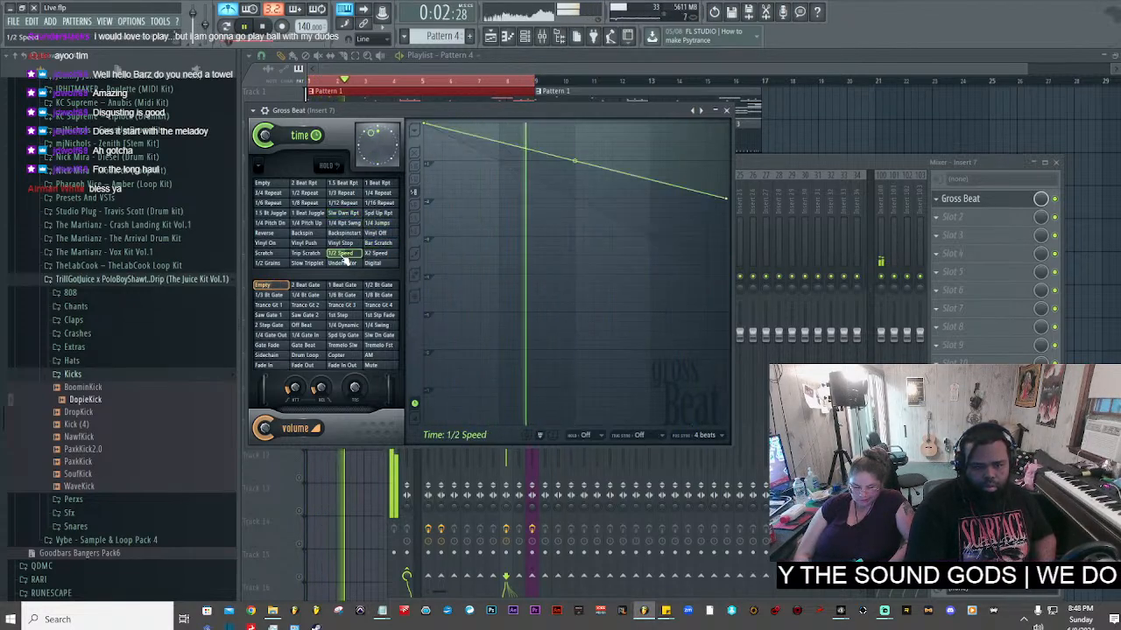
left_click(304, 254)
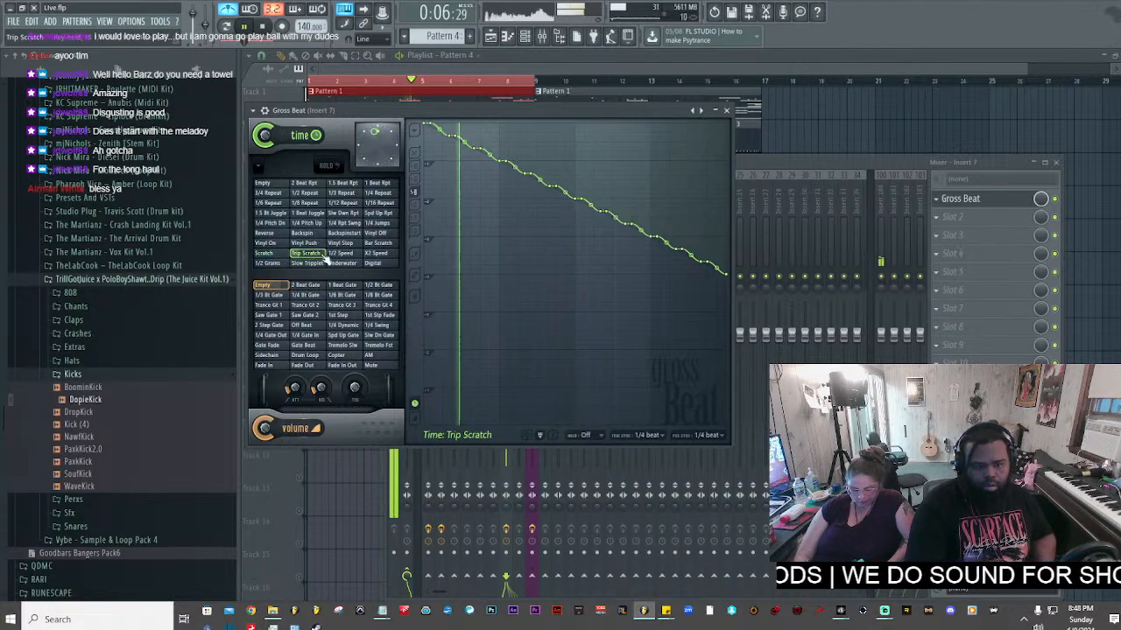
left_click(303, 265)
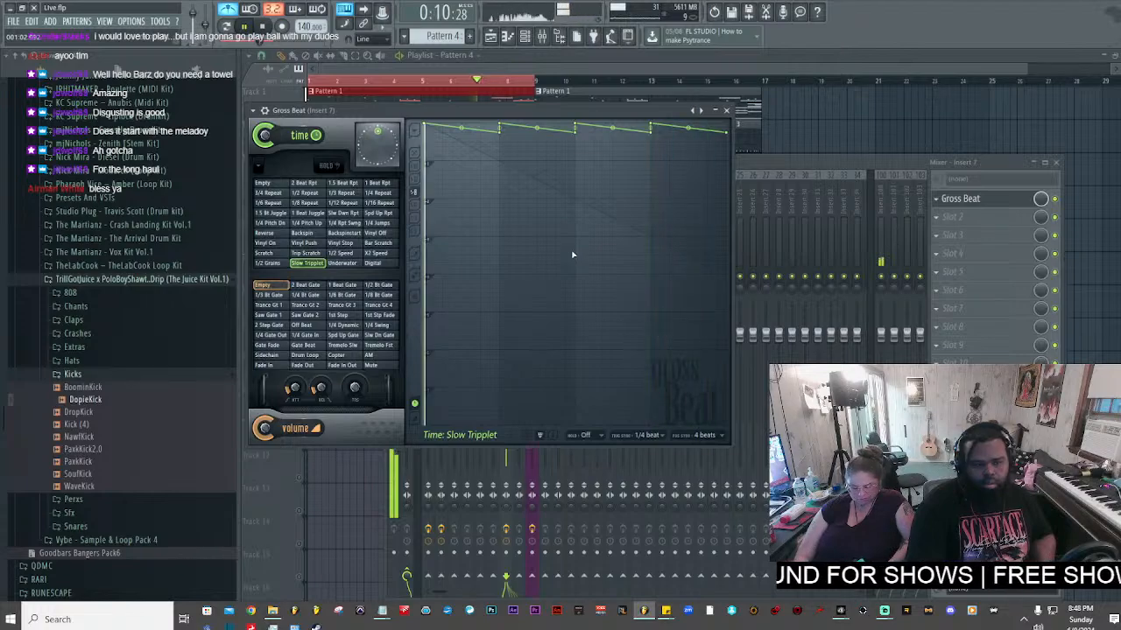
- Load another Gross Beat preset, try its Bumpin time slot, activate PingPong and return to the mixer
left_click(691, 111)
left_click(390, 195)
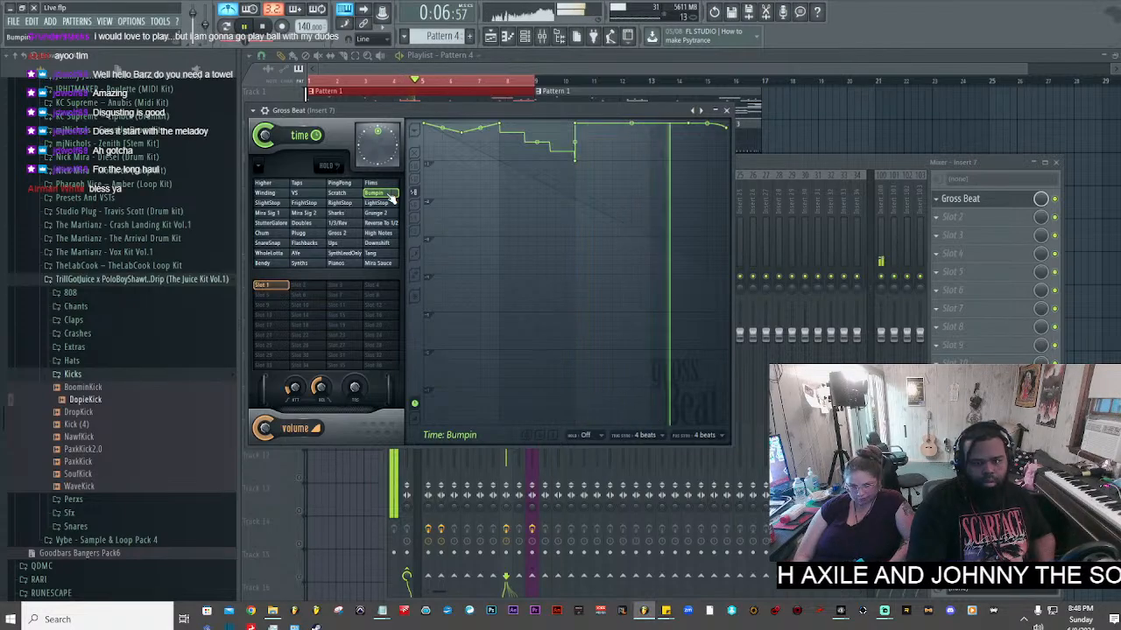
left_click(346, 184)
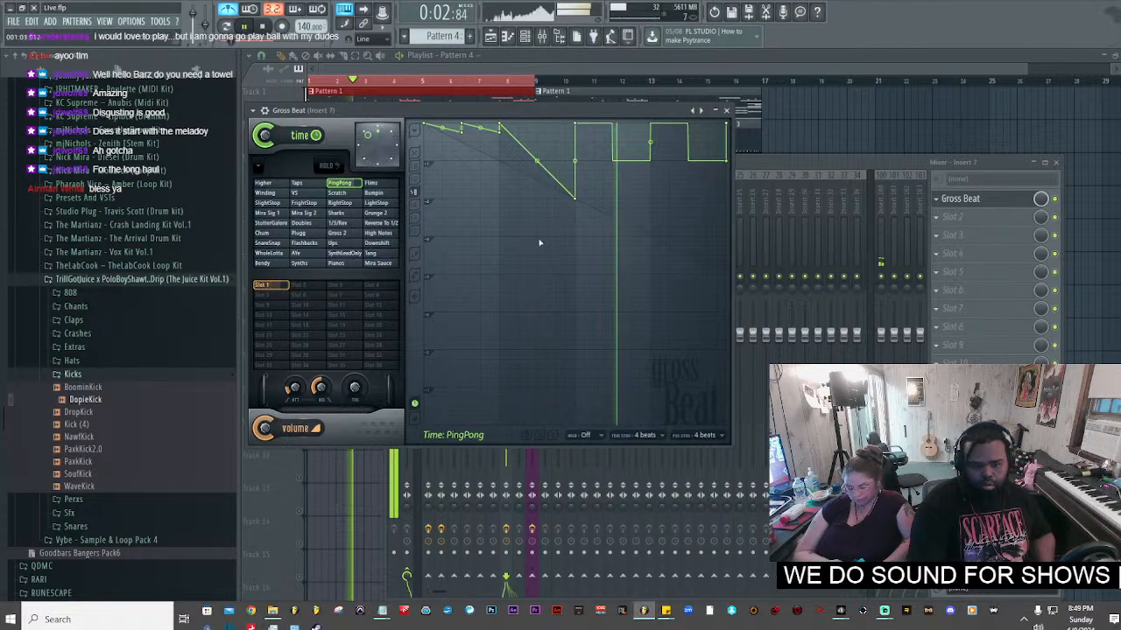
left_click(792, 164)
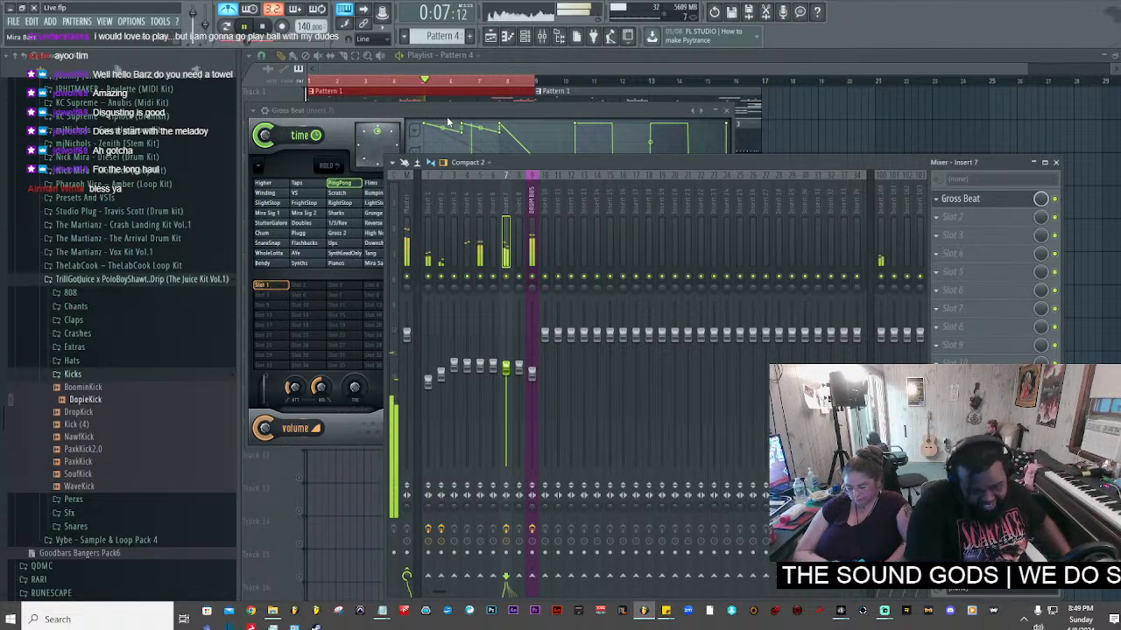
- Check the channel rack, the playlist patterns in bars 1 through 8 and the mixer levels during loop playback
left_click(525, 38)
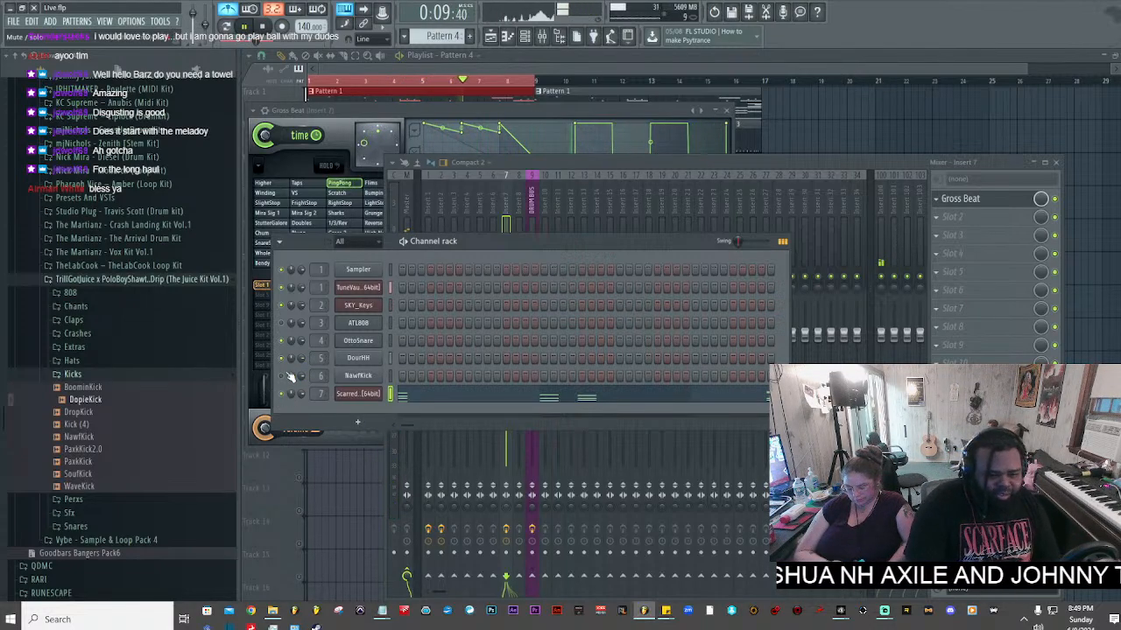
left_click(336, 69)
scroll(336, 69, "up", 3)
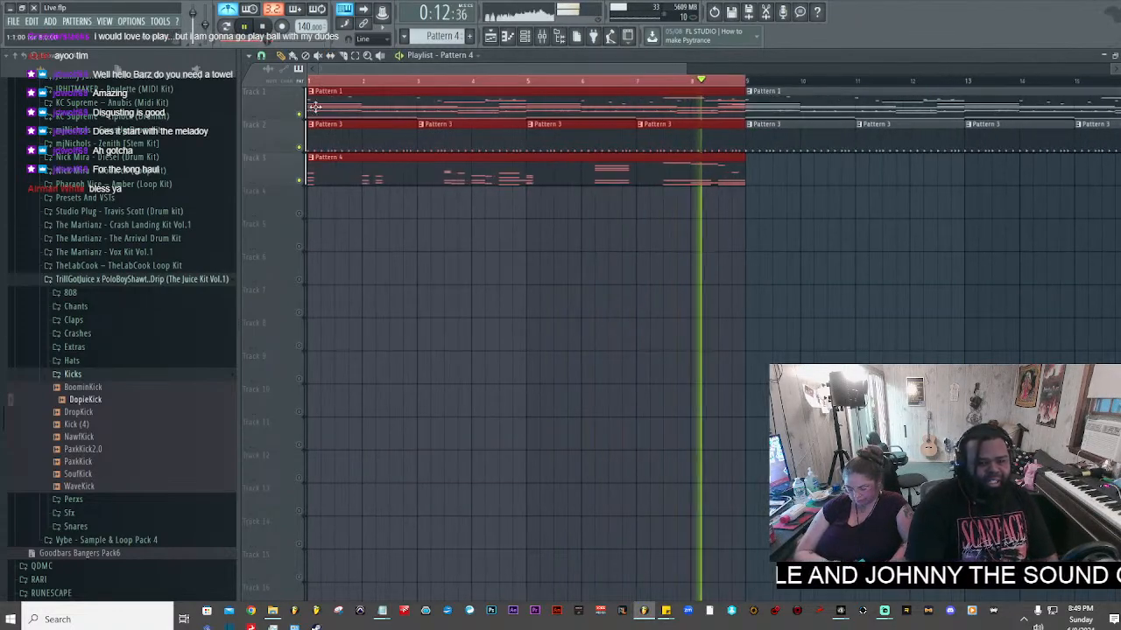
left_click(542, 38)
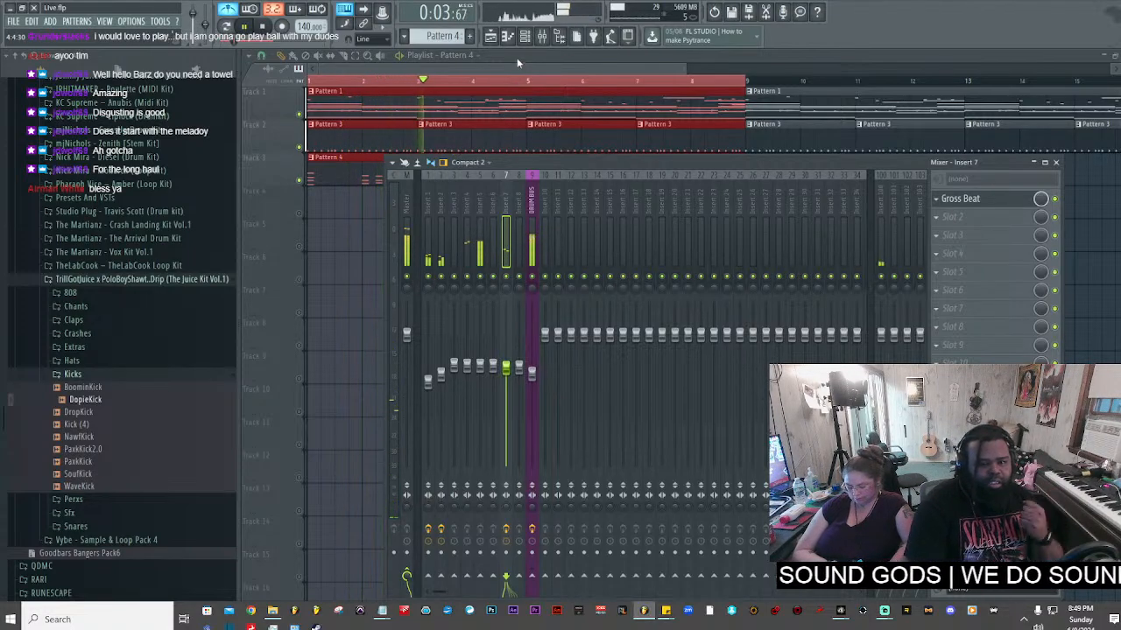
left_click(542, 39)
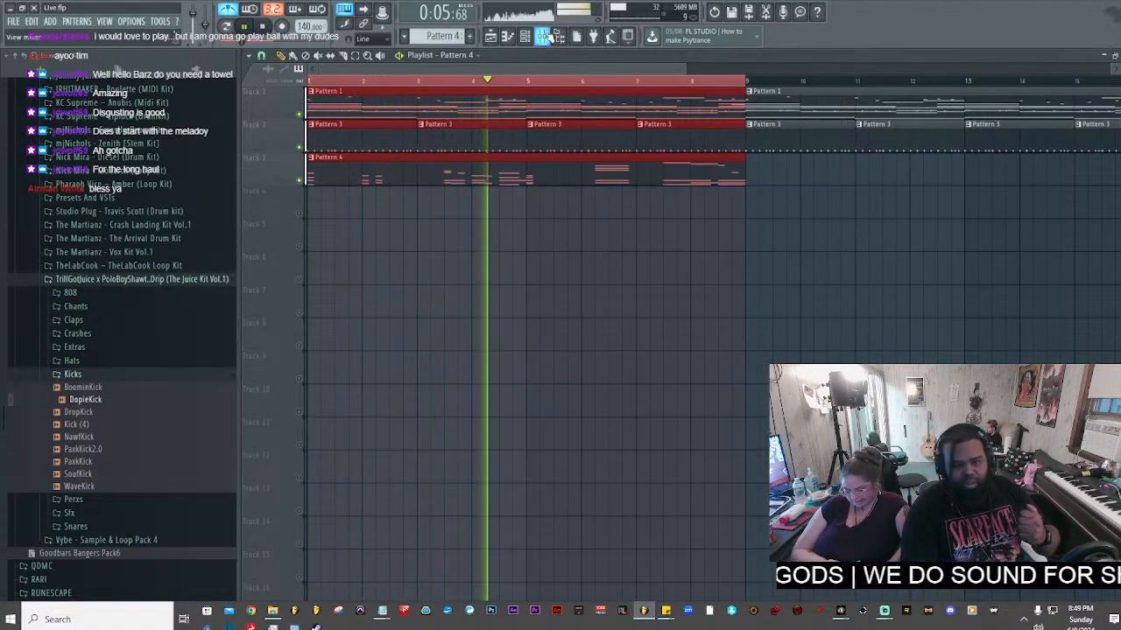
left_click(541, 38)
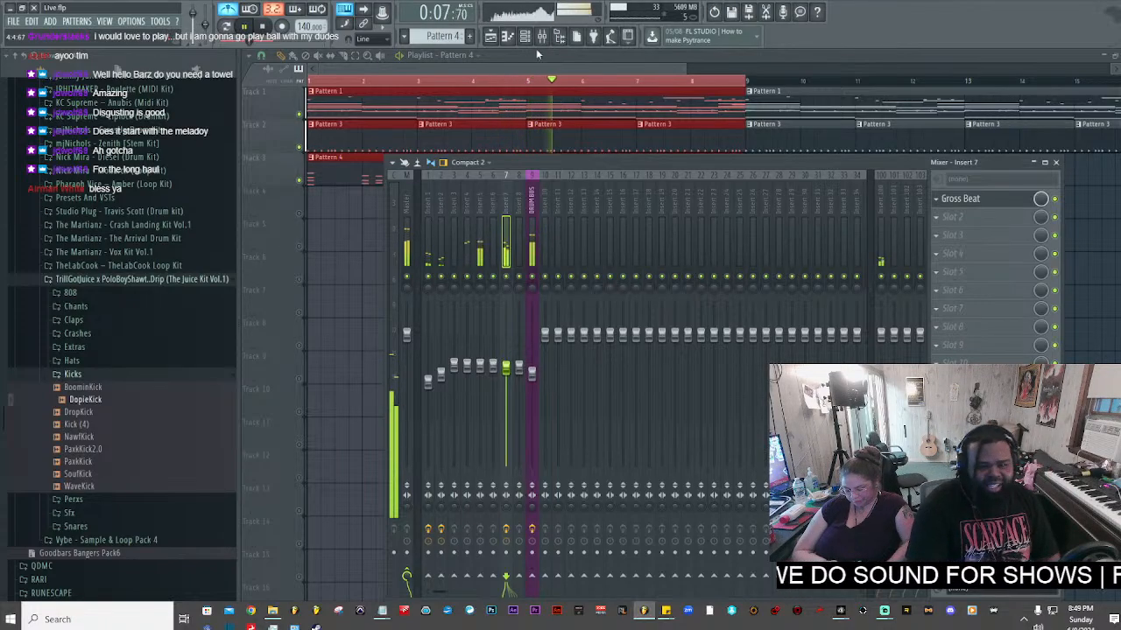
left_click(542, 39)
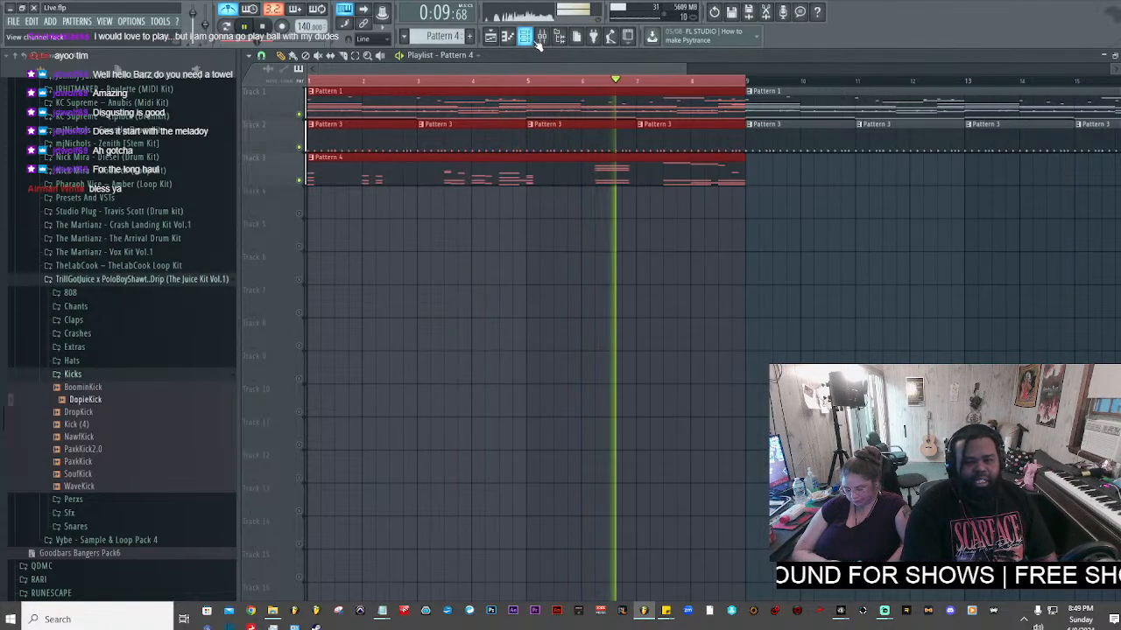
left_click(542, 38)
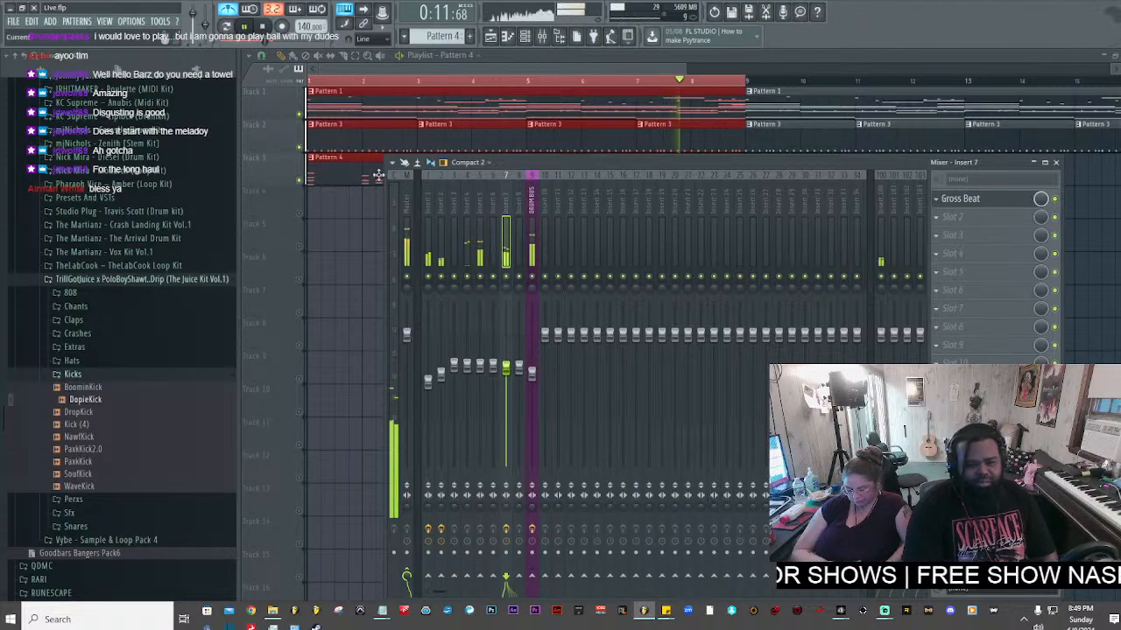
- Toggle solo on the Pattern 4 track so that all playlist tracks are enabled
right_click(302, 182)
right_click(303, 182)
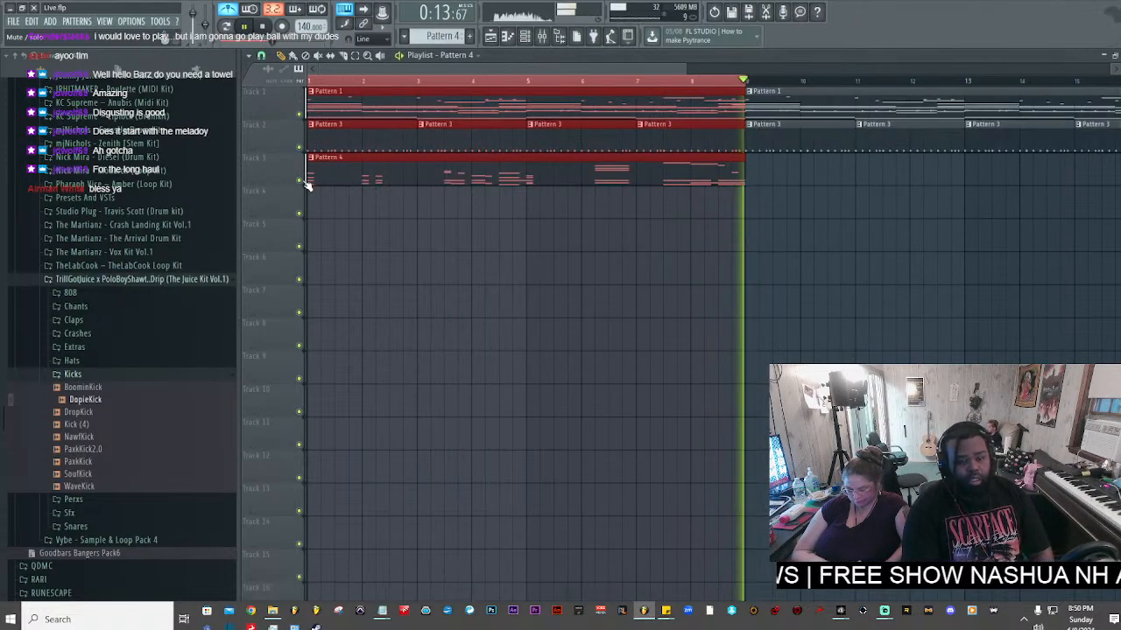
- Delete the ATL808 channel from the channel rack
left_click(525, 37)
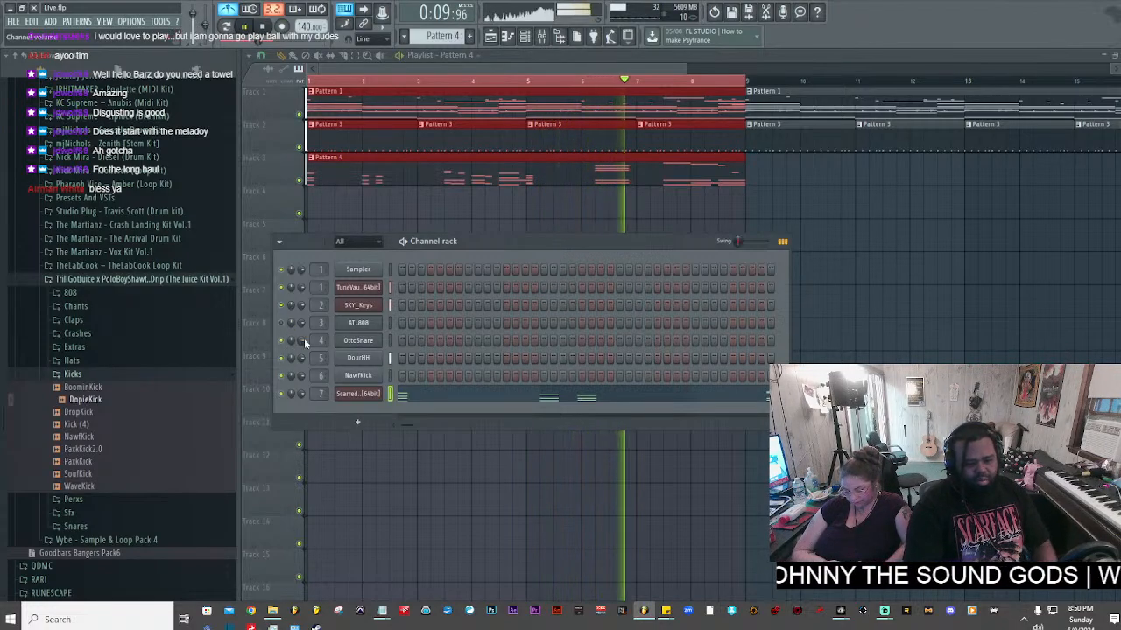
left_click(528, 36)
left_click(528, 36)
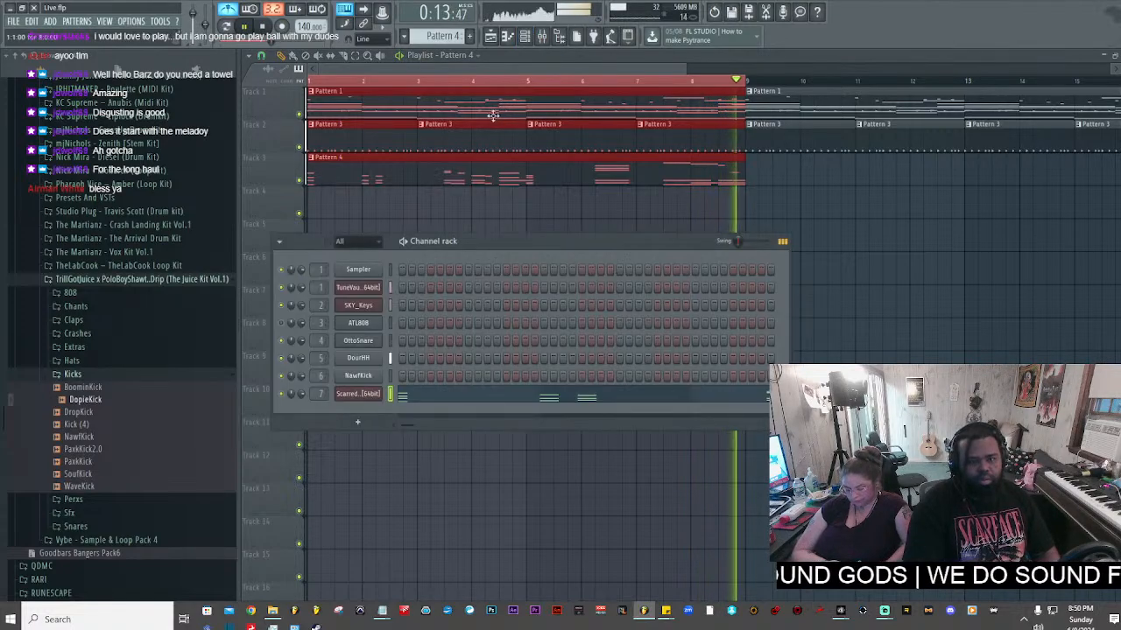
right_click(370, 330)
left_click(495, 324)
right_click(377, 337)
left_click(400, 436)
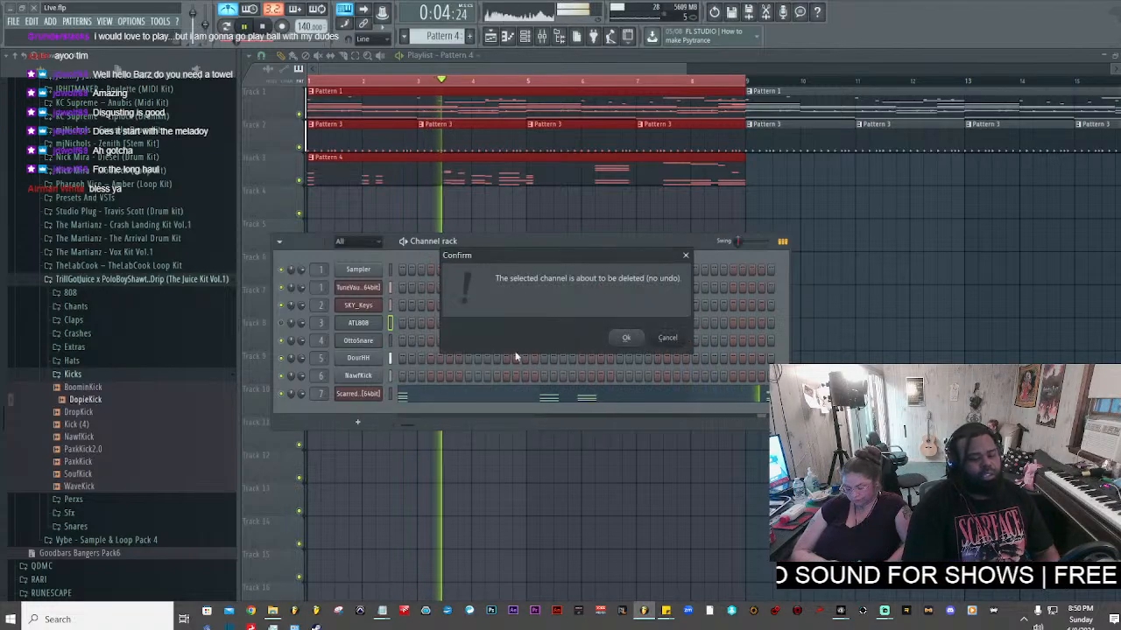
left_click(626, 337)
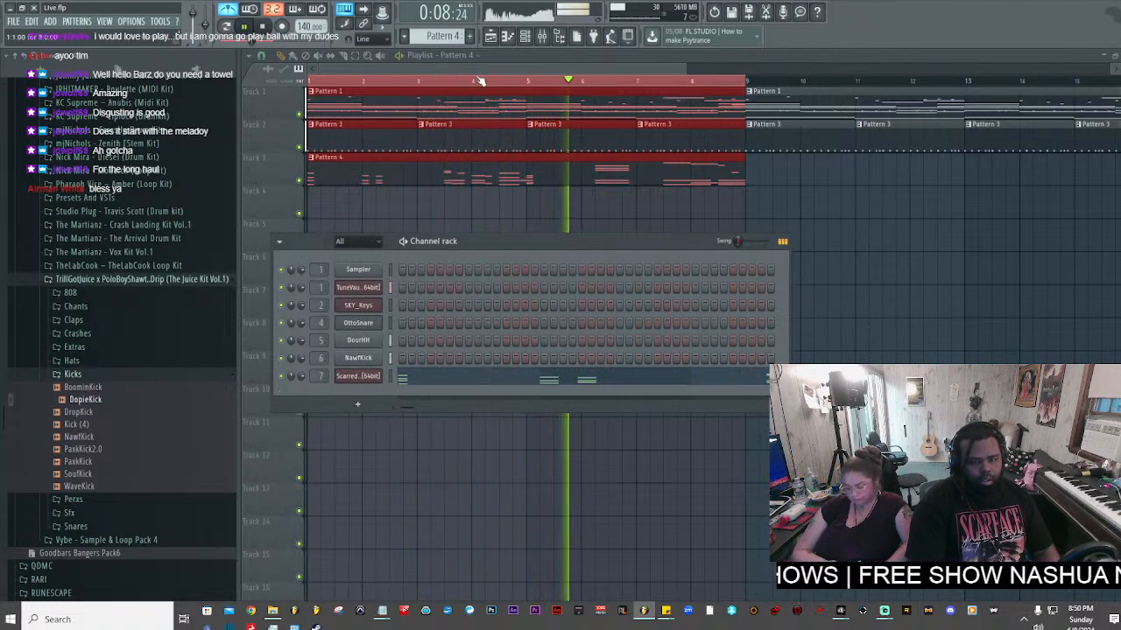
- Select Pattern 1 in the channel rack and cut the NawfKick steps from it
left_click(525, 36)
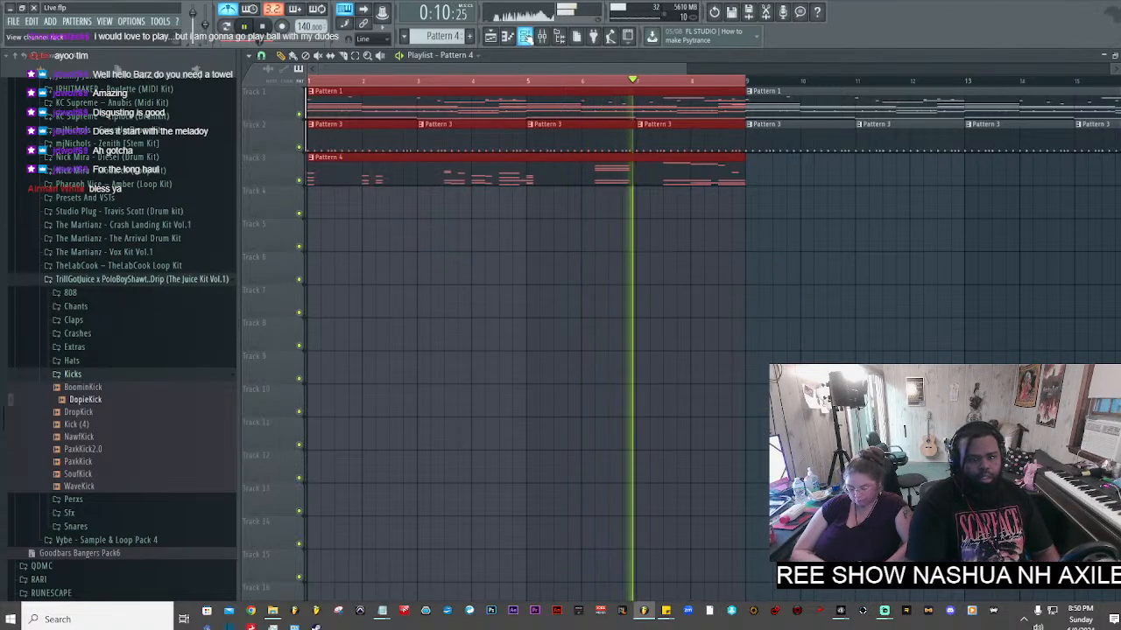
left_click(524, 36)
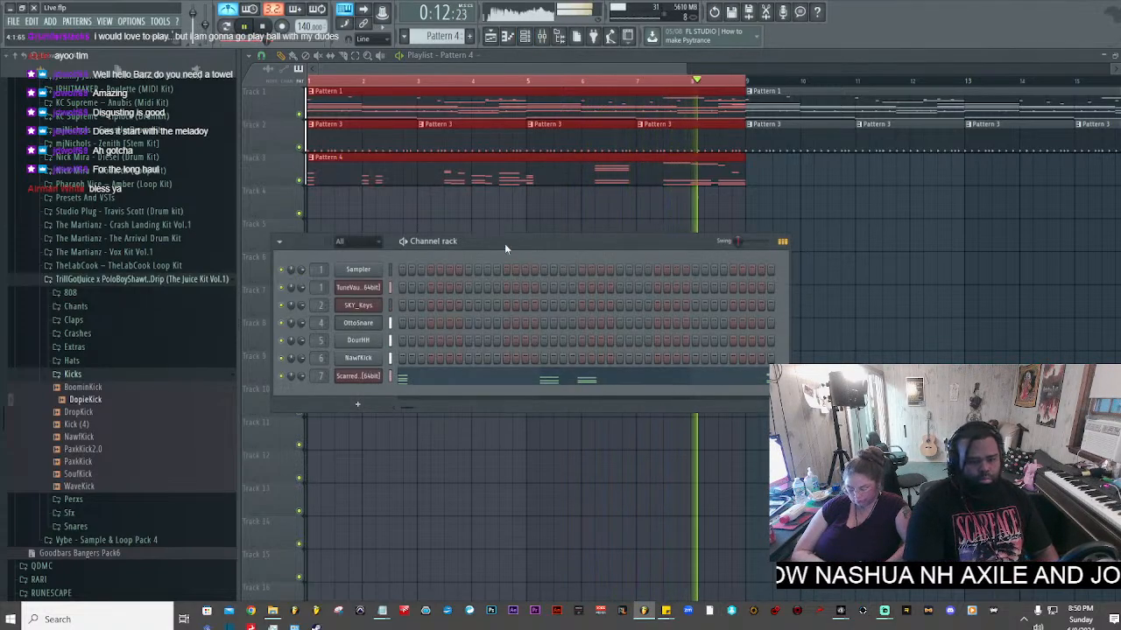
left_click_drag(442, 36, 442, 57)
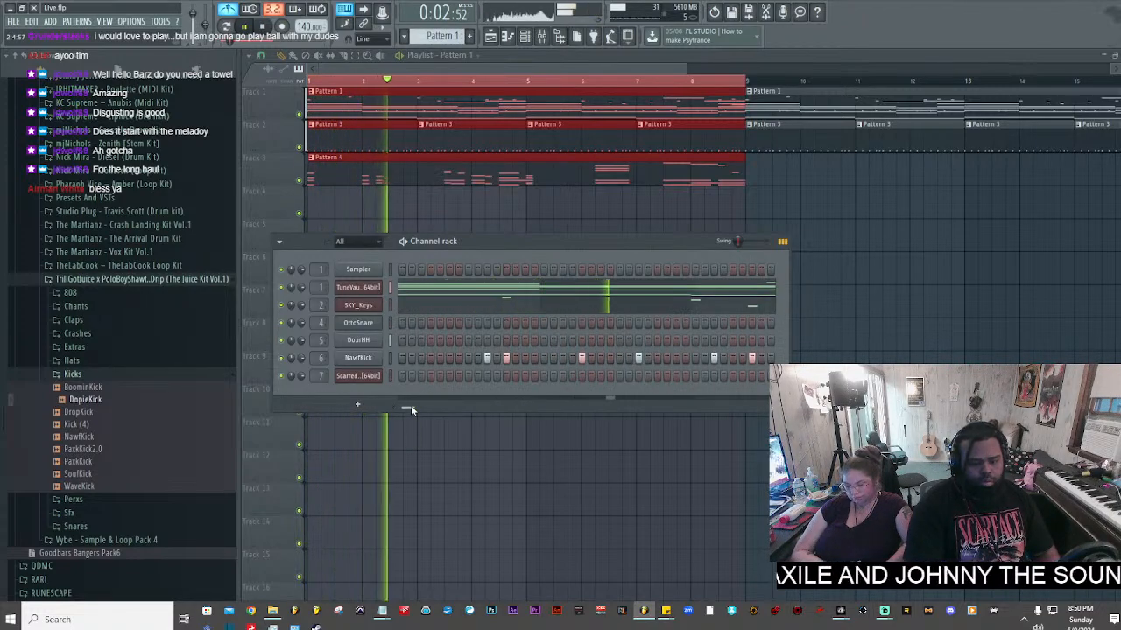
right_click(382, 358)
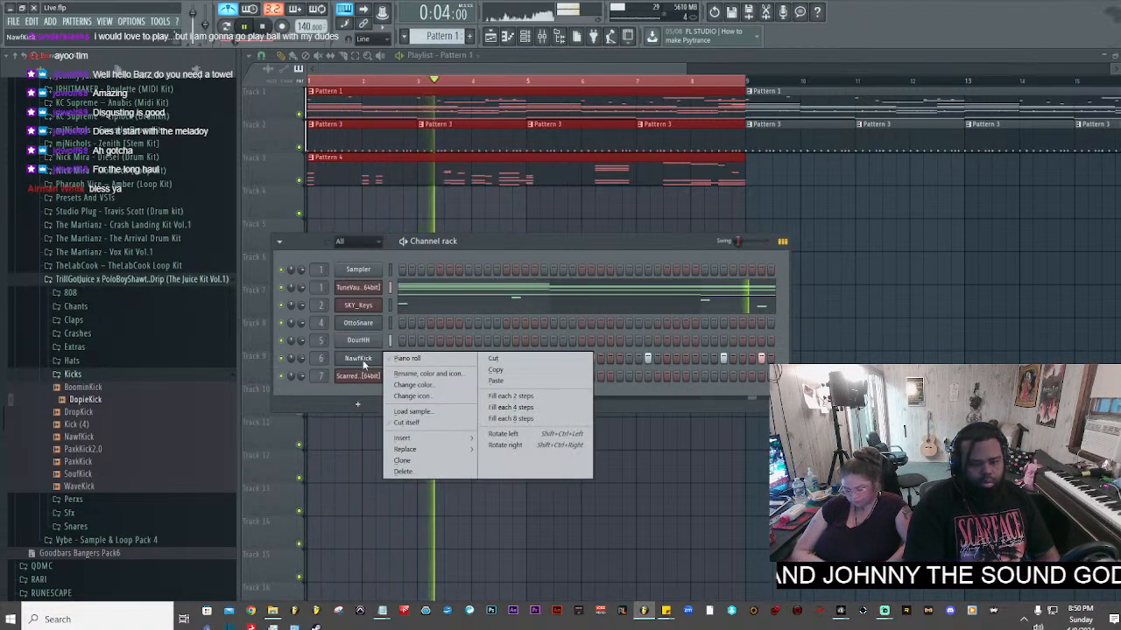
left_click(496, 359)
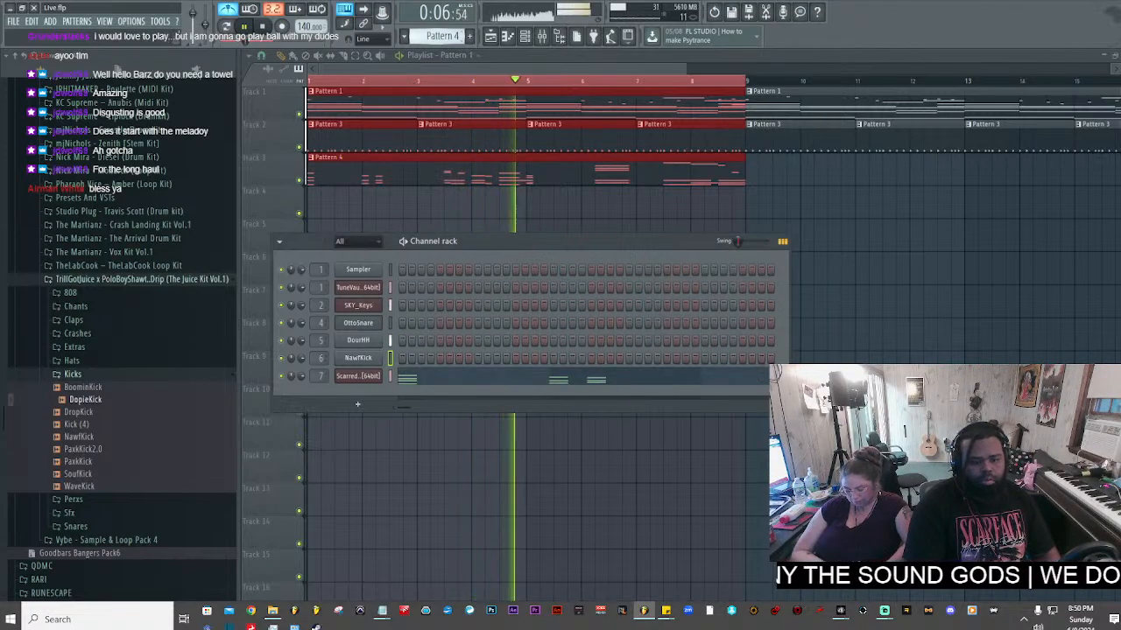
- Switch to the empty Pattern 5 and paste the cut kick steps into its NawfKick channel
left_click_drag(442, 36, 442, 30)
right_click(355, 361)
left_click(501, 378)
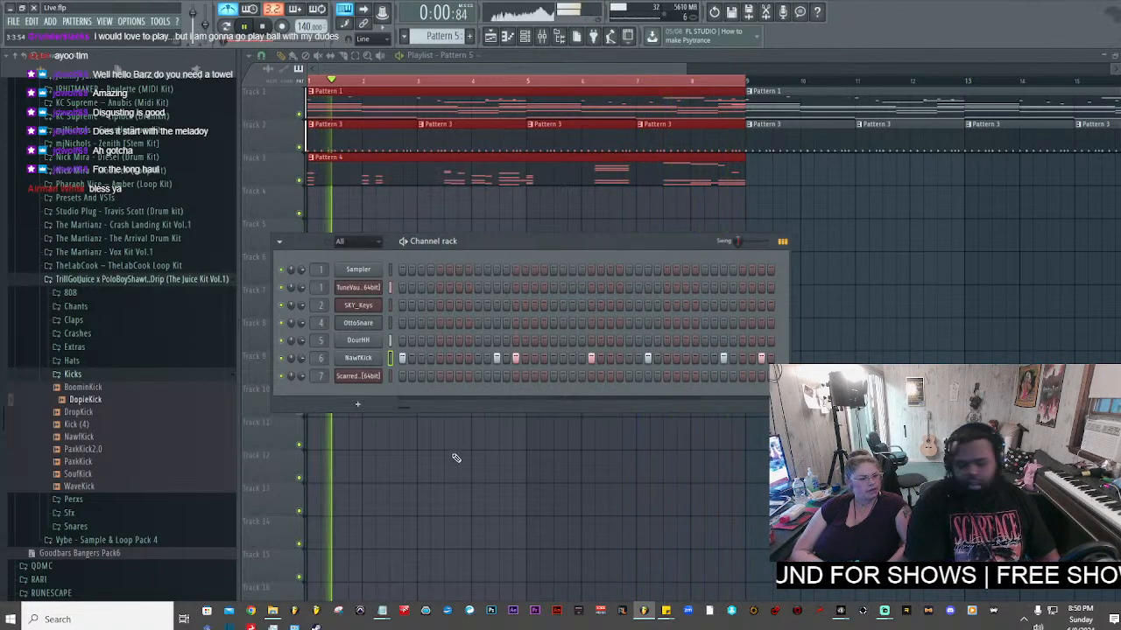
- Place the Pattern 5 kick clip on track 4 of the playlist, starting at bar 1
mouse_move(733, 578)
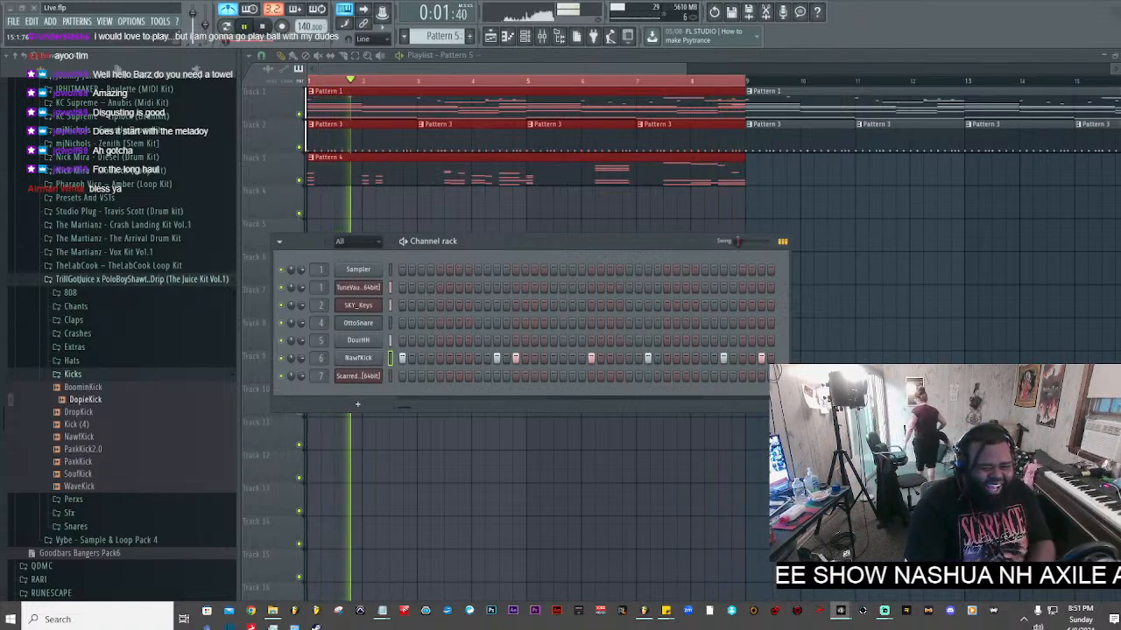
left_click(146, 378)
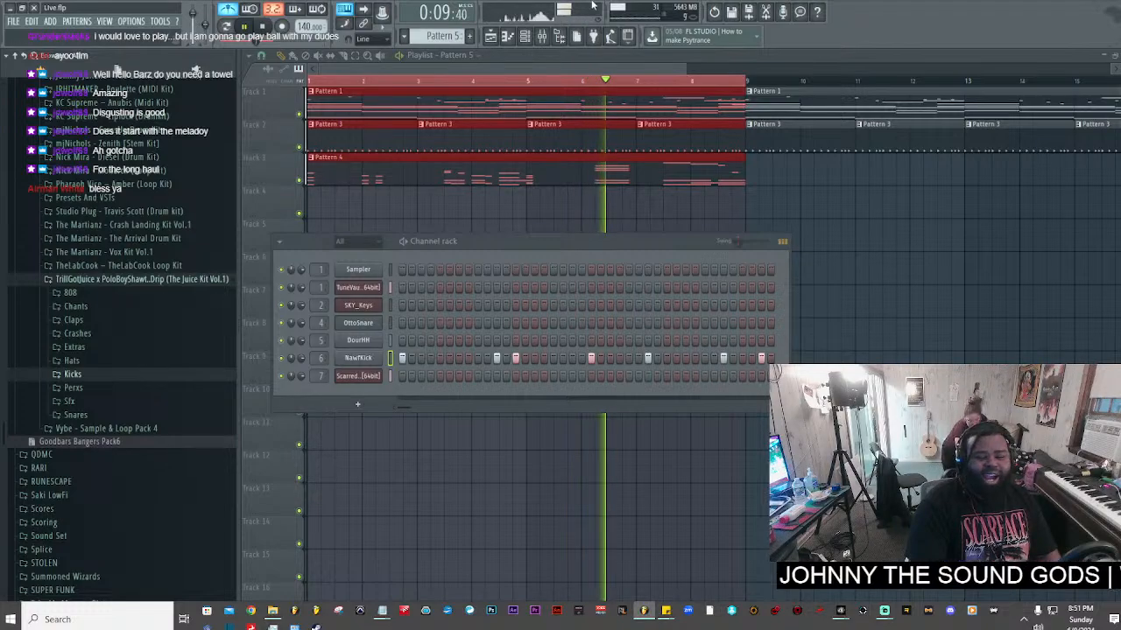
left_click(543, 36)
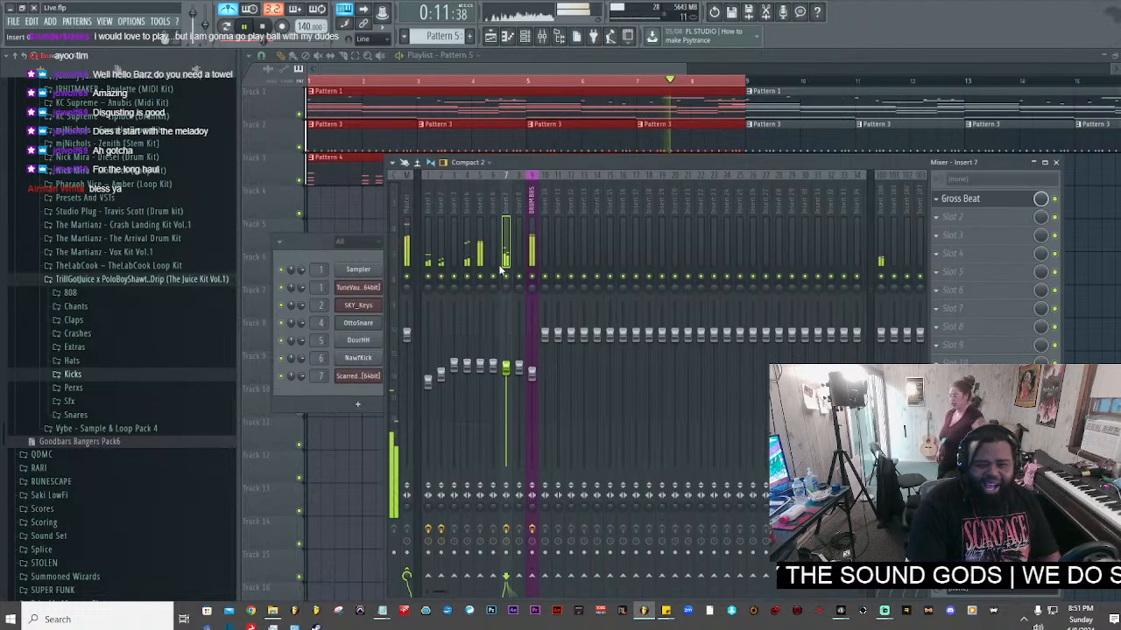
left_click(326, 397)
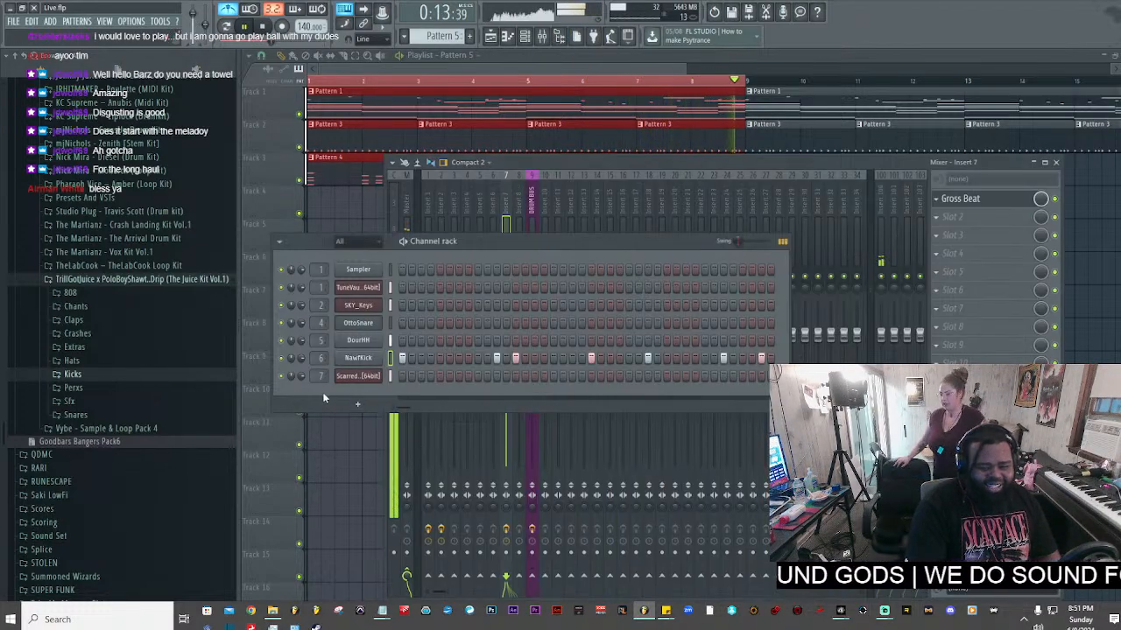
left_click(341, 210)
left_click_drag(393, 208, 327, 210)
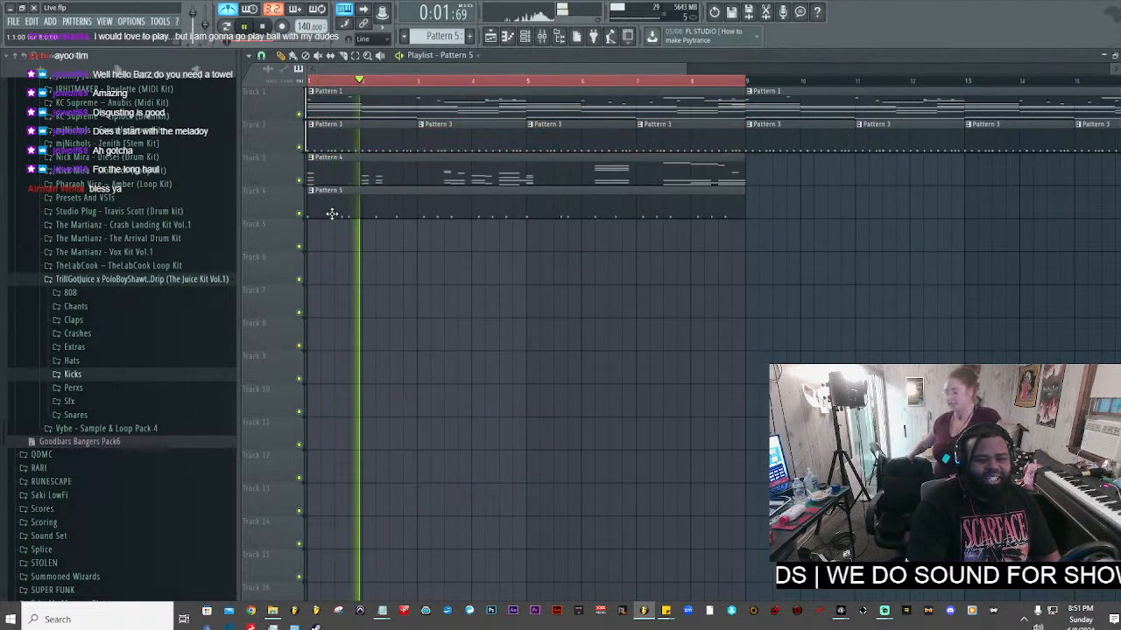
- Audition the samples in The Juice Kit's Kicks folder and replace the NawfKick channel's sample with SoufKick
left_click(542, 35)
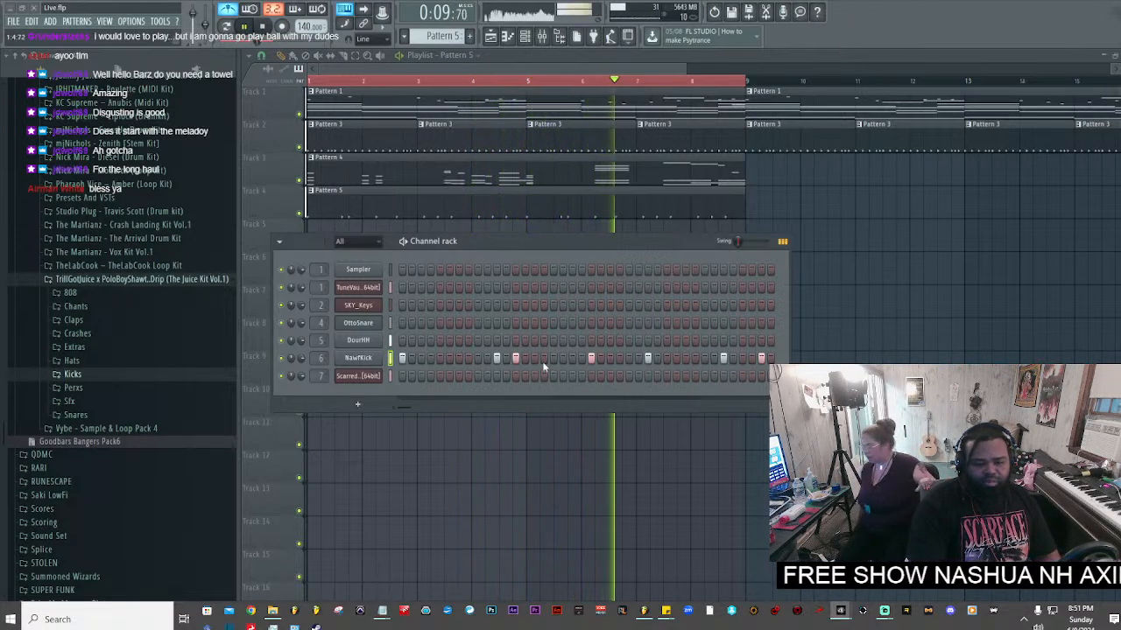
left_click(114, 375)
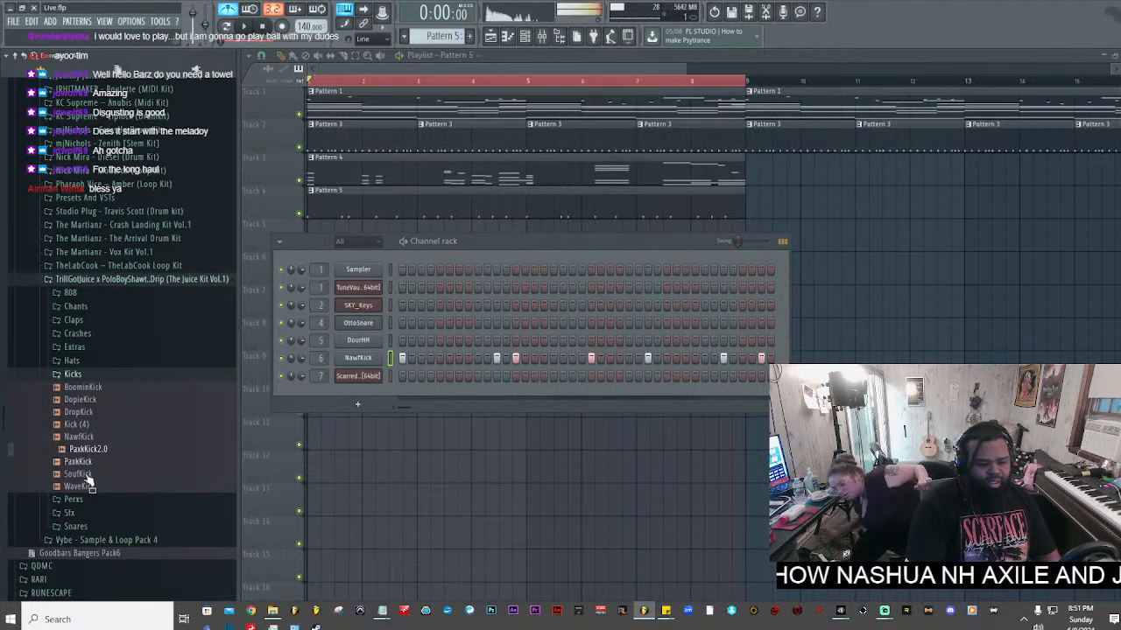
left_click(91, 496)
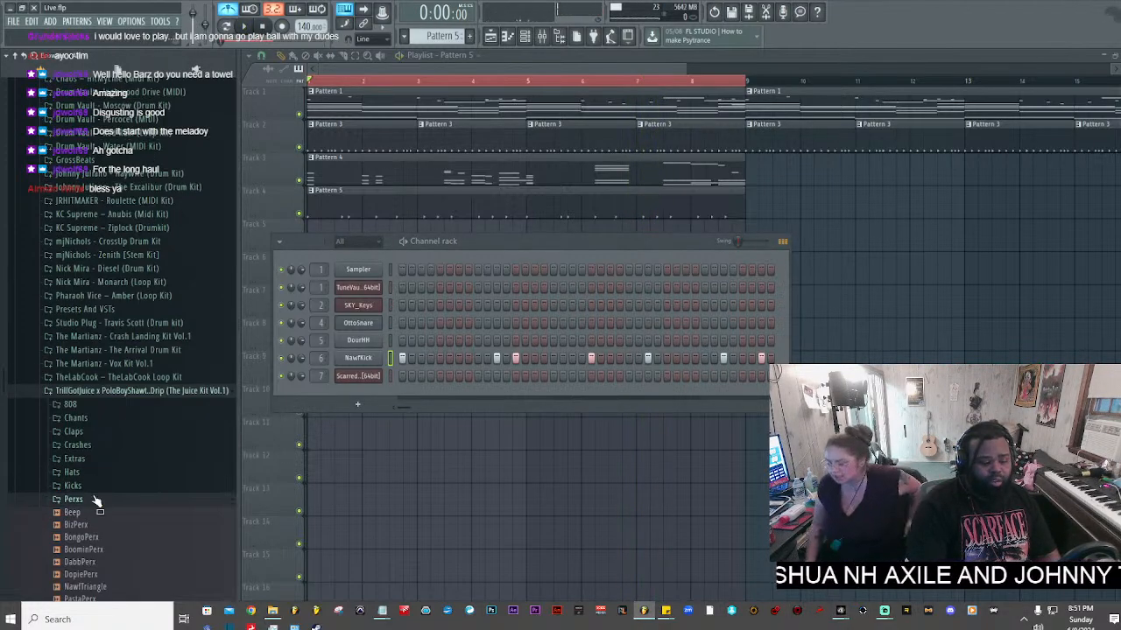
left_click(91, 488)
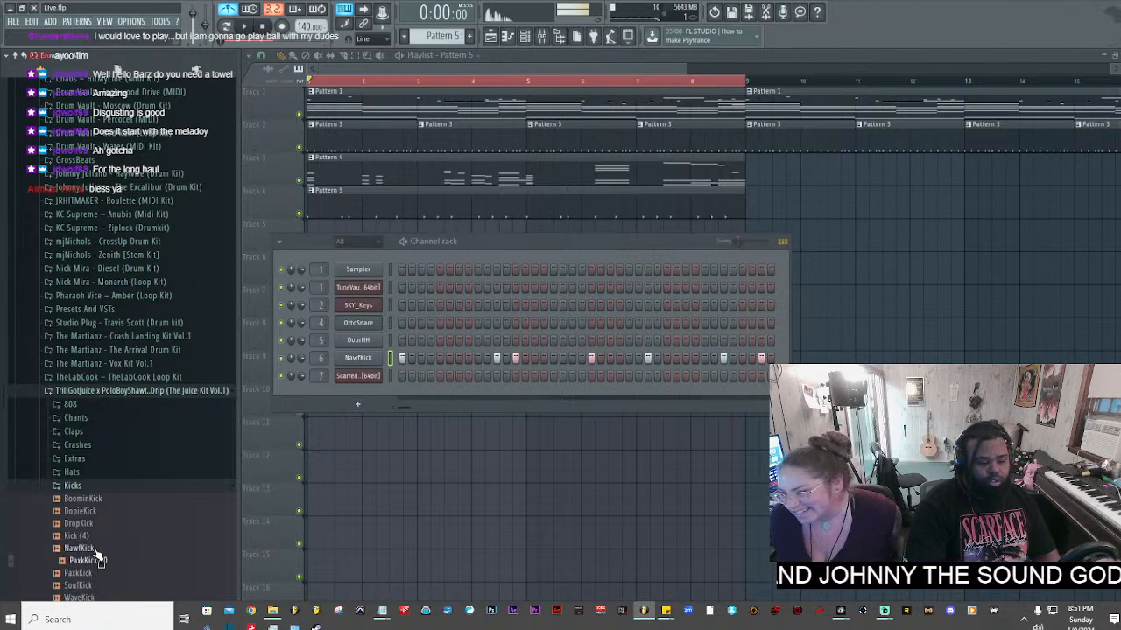
scroll(105, 578, "down", 5)
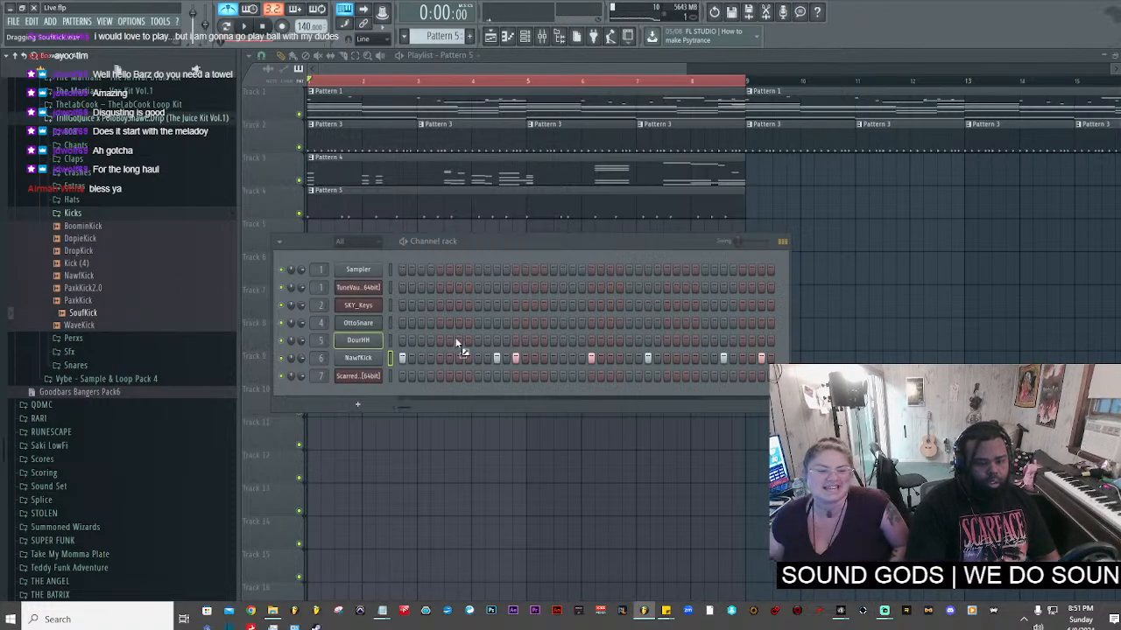
left_click(368, 361)
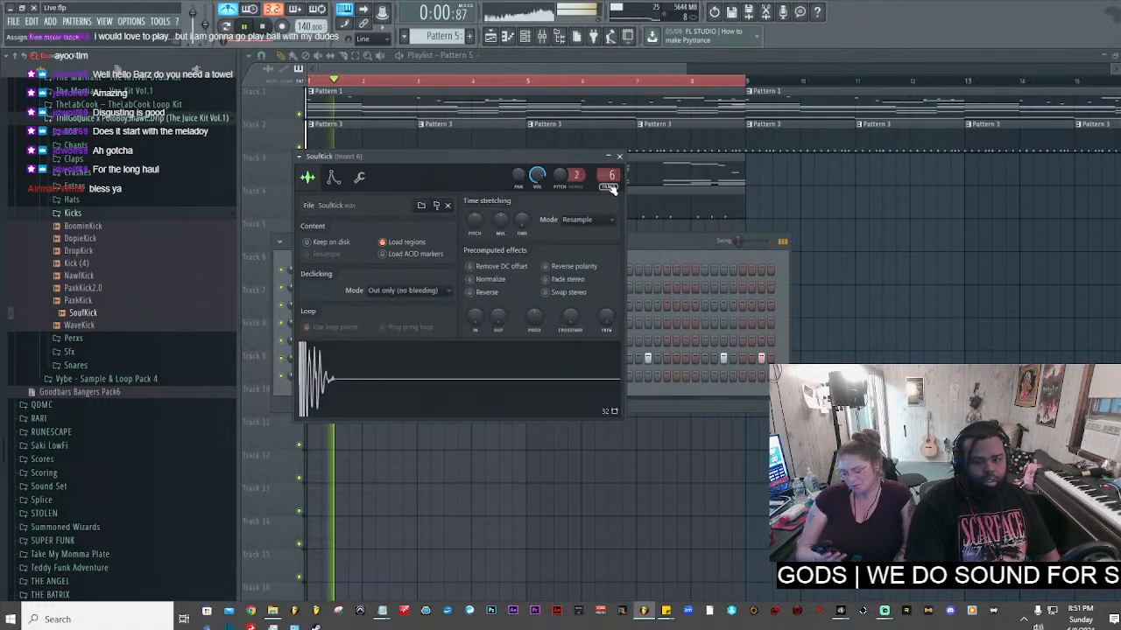
- Load Fruity soft clipper into the first effect slot of SoufKick's mixer track, insert 6
double_click(609, 178)
left_click(936, 199)
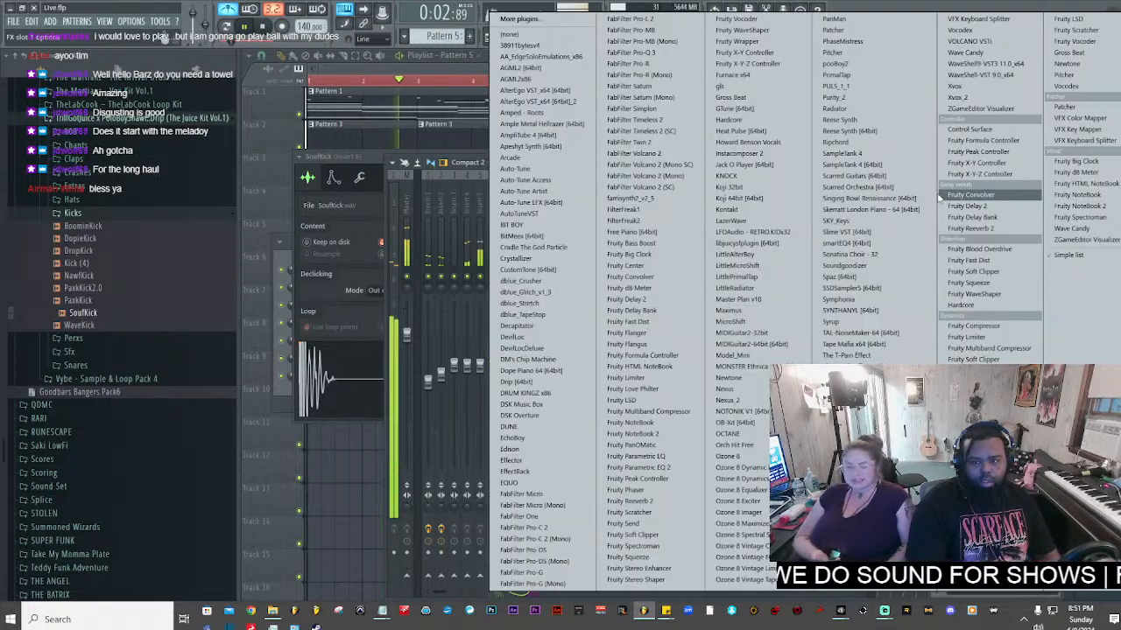
left_click(988, 271)
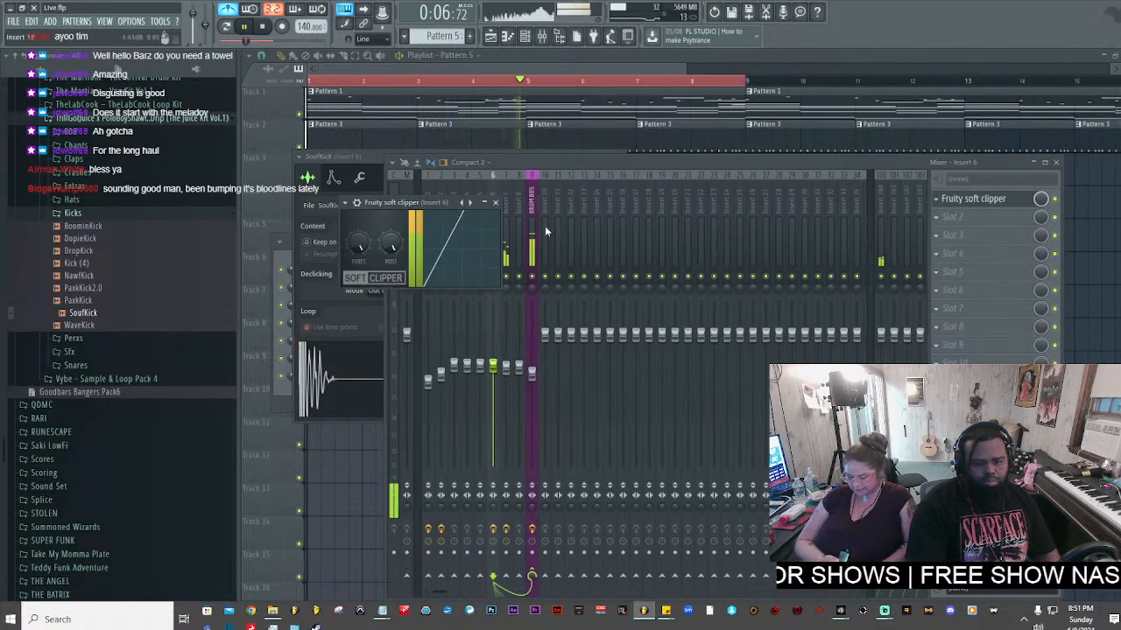
left_click(544, 158)
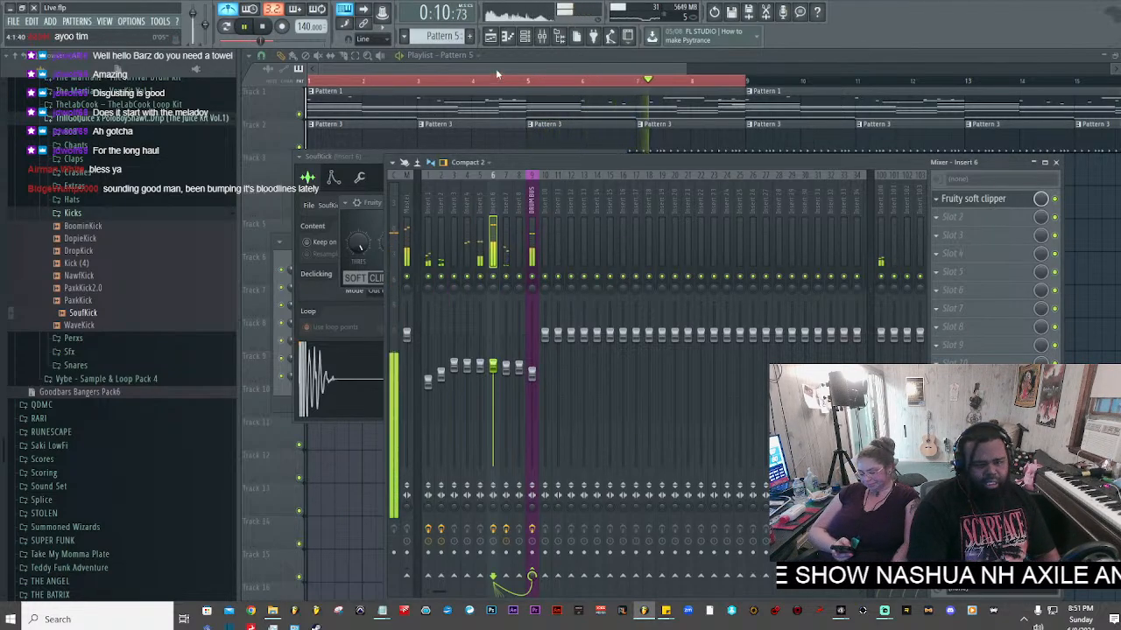
- Look through the Blue Pill 1 pack and the other sample folders for a new drum sound
left_click(526, 35)
scroll(78, 213, "up", 10)
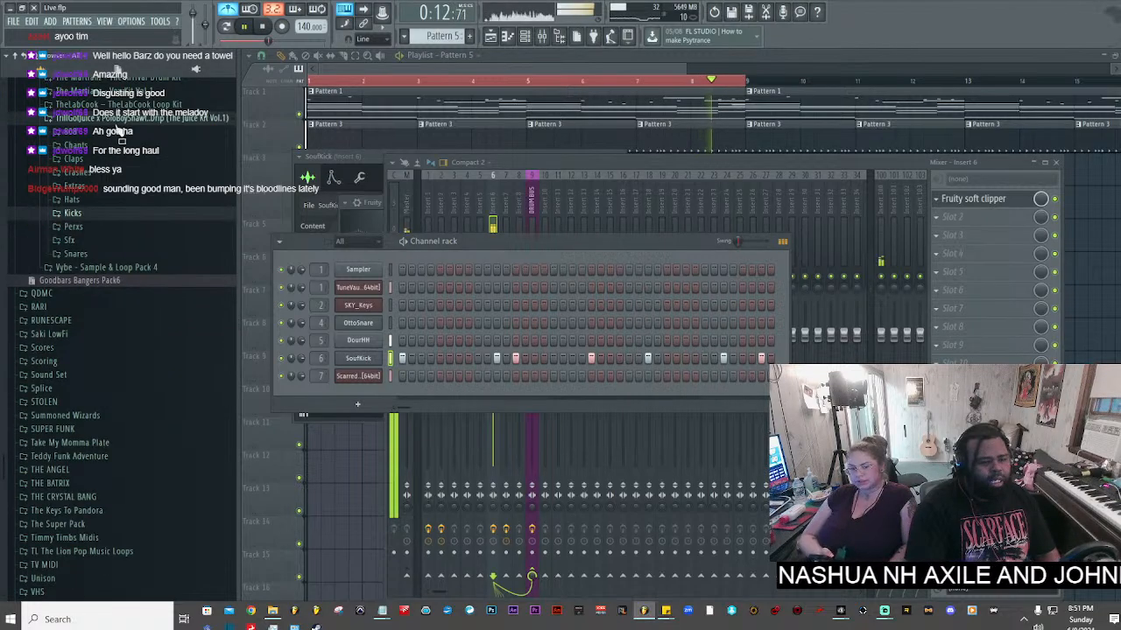
left_click(114, 244)
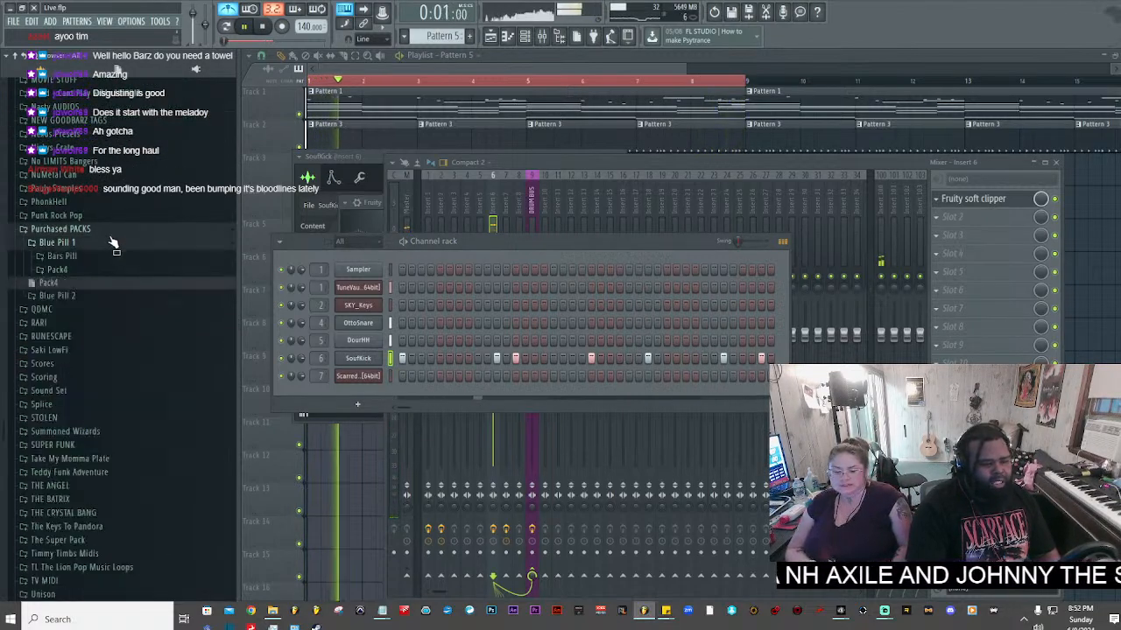
scroll(119, 276, "up", 7)
scroll(108, 473, "up", 10)
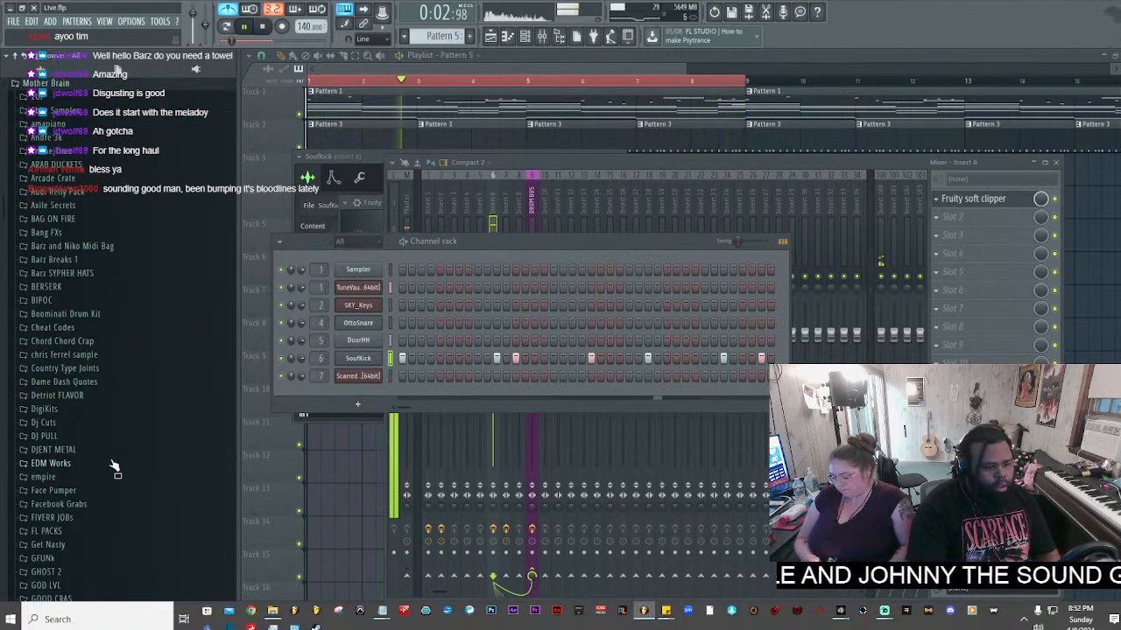
scroll(113, 544, "down", 10)
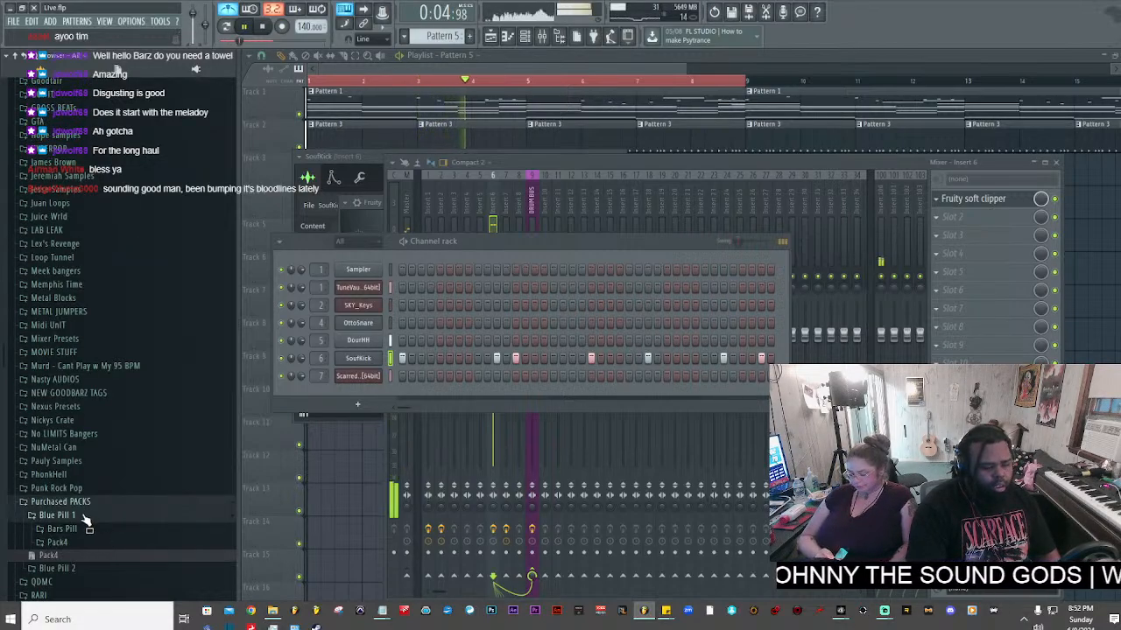
left_click(77, 515)
scroll(92, 538, "down", 10)
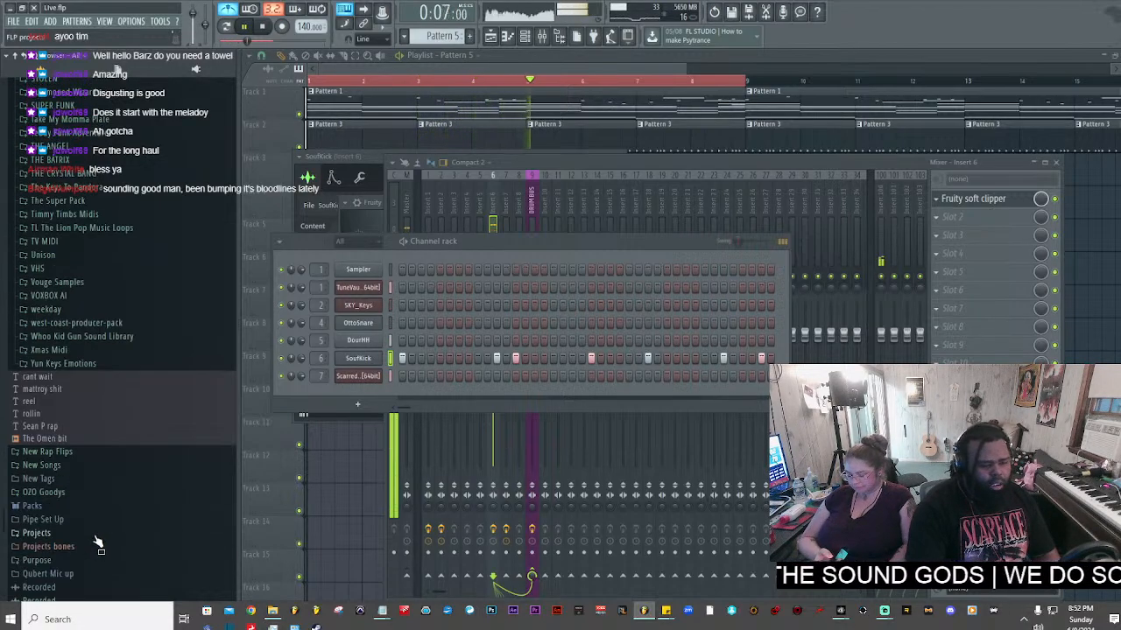
scroll(113, 310, "up", 10)
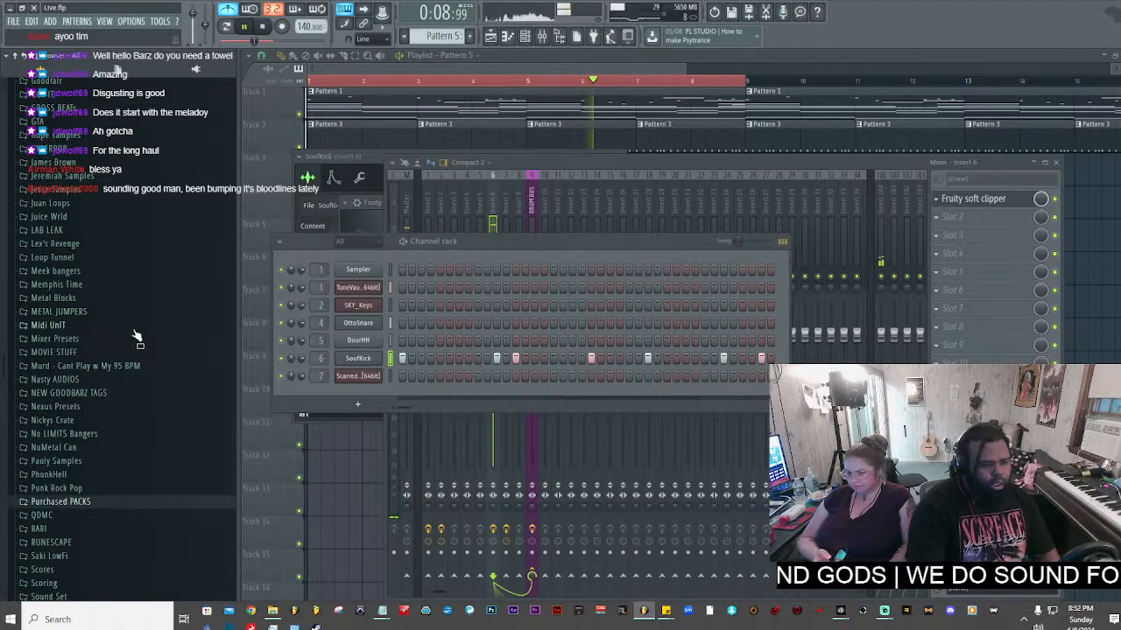
scroll(136, 337, "up", 10)
scroll(140, 350, "down", 10)
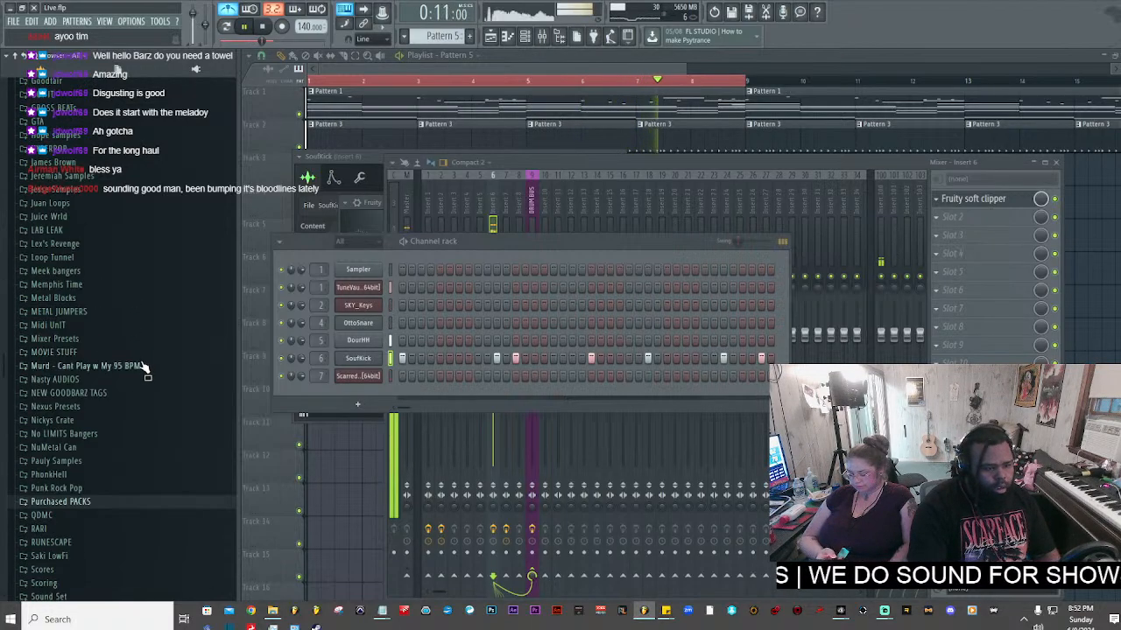
scroll(140, 420, "down", 10)
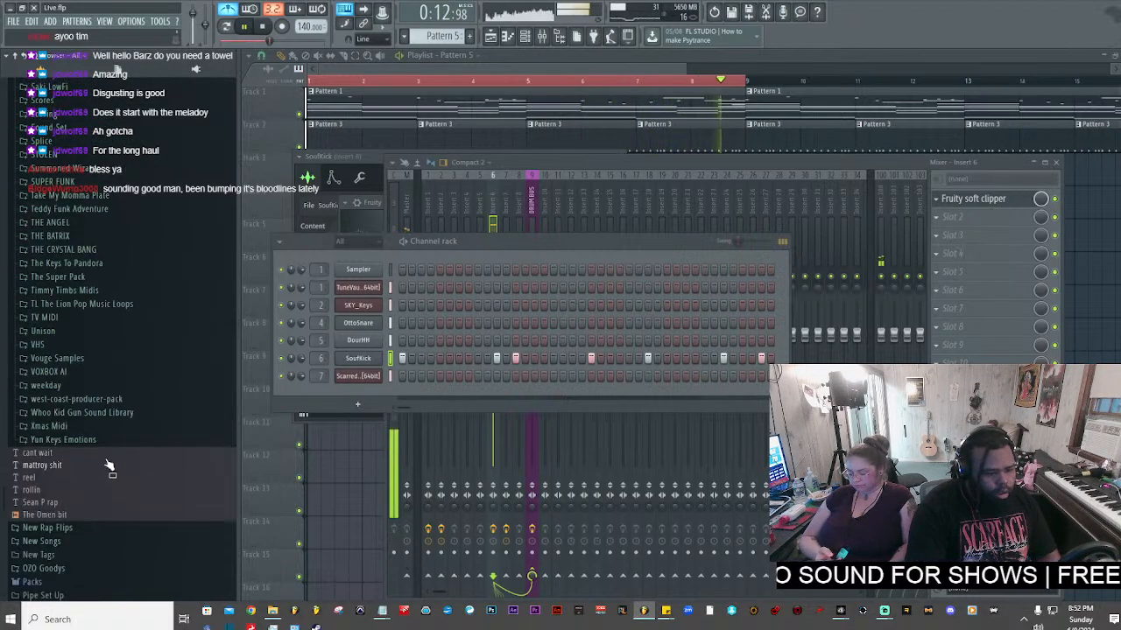
- Add the Oof snare from THE BATRIX's Candy Boy Phonk Kit as a new channel in the channel rack
left_click(131, 237)
left_click(131, 251)
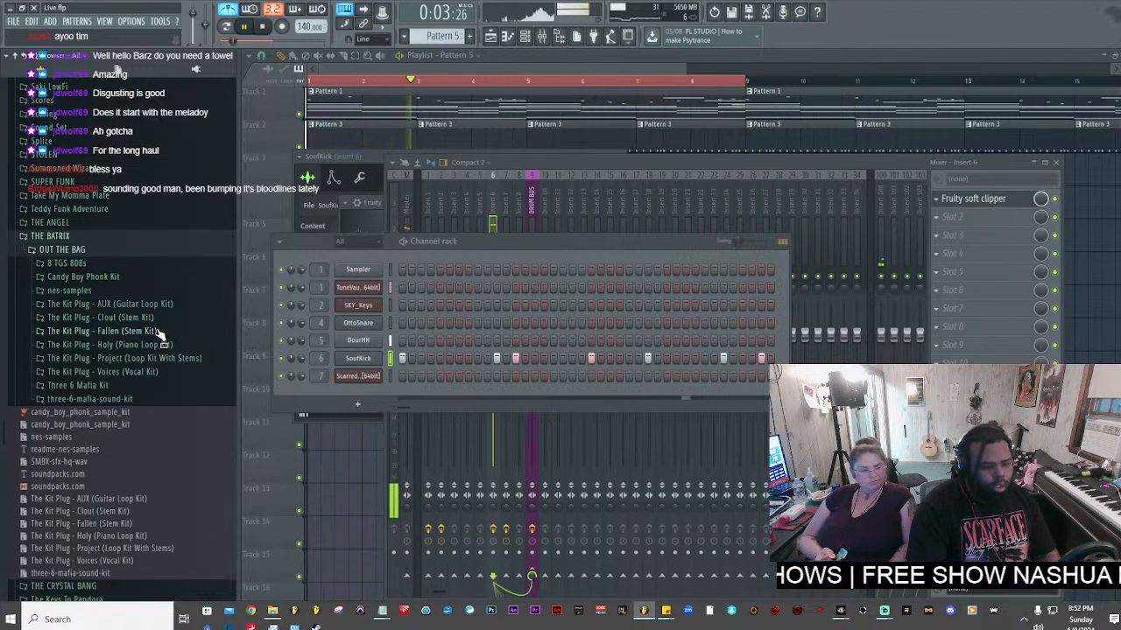
left_click(151, 278)
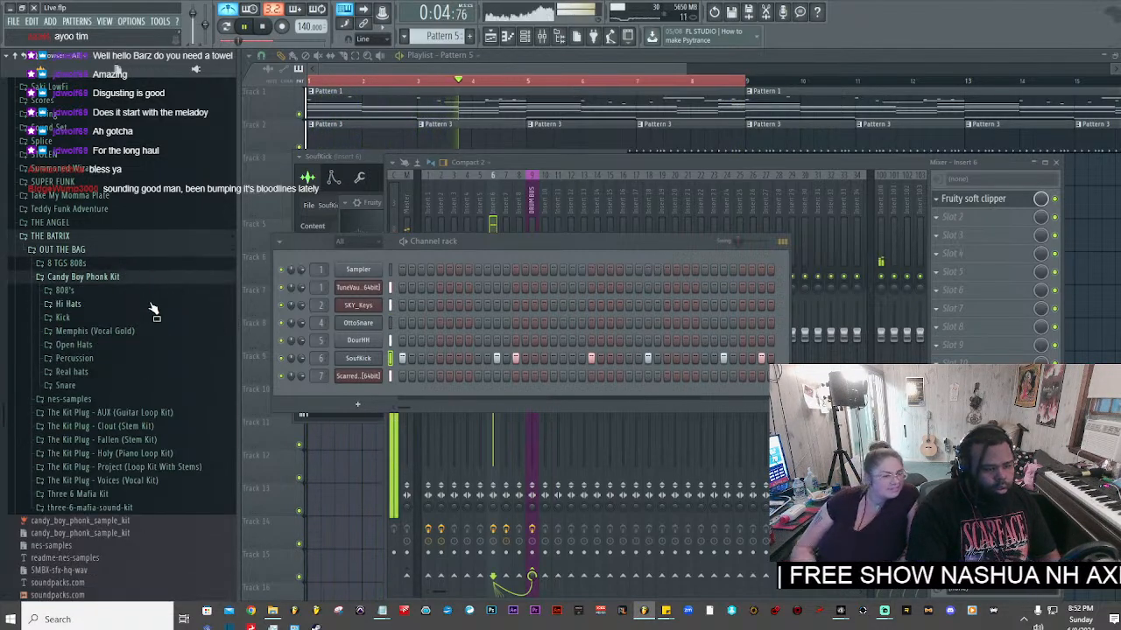
left_click(111, 388)
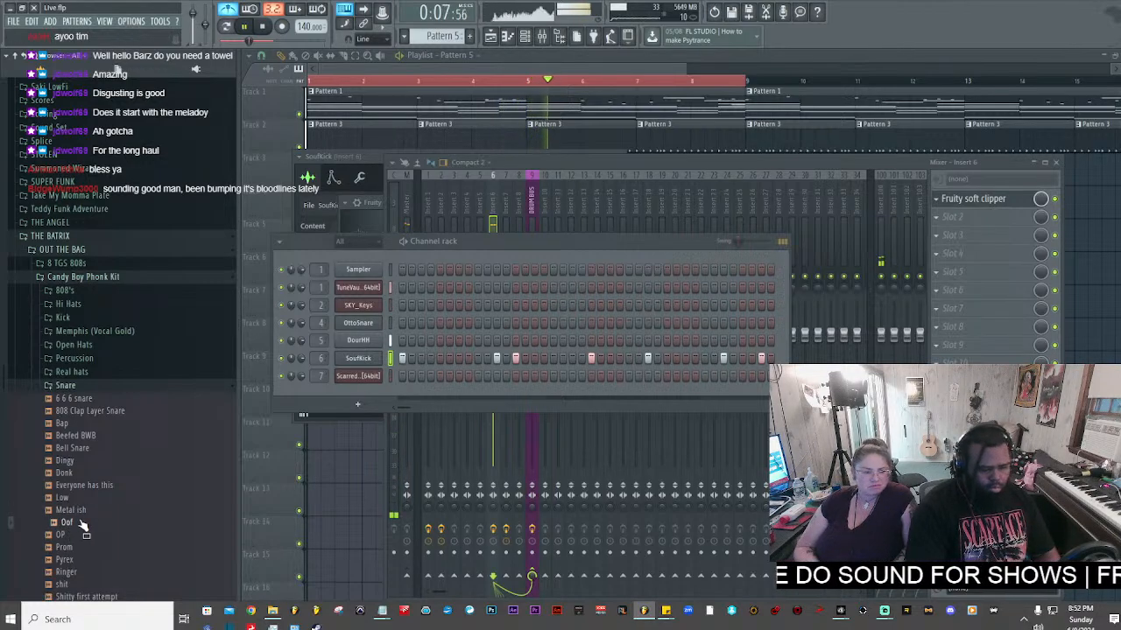
left_click_drag(366, 393, 368, 394)
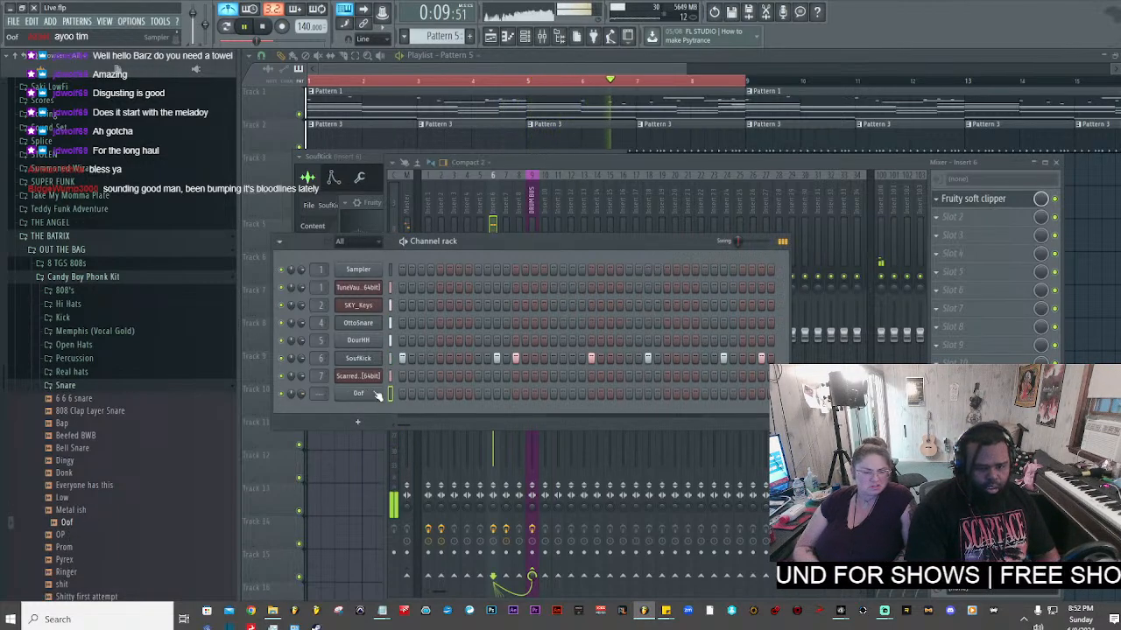
- Switch to Pattern 3 and place Oof hits on steps 9 and 25
key("KP_Subtract")
key("KP_Subtract")
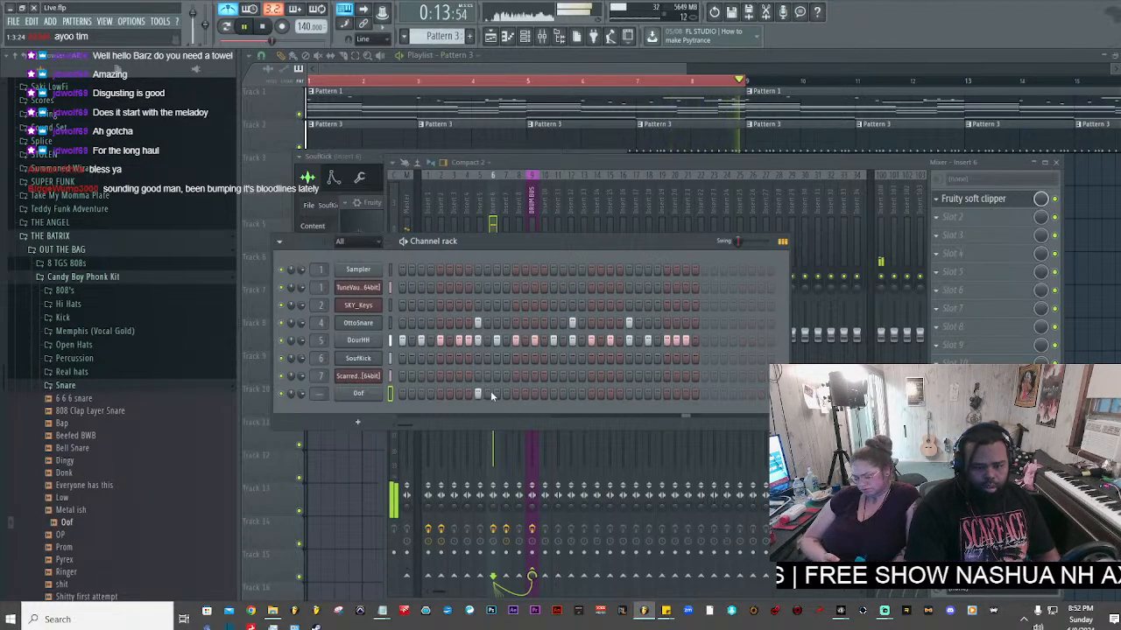
left_click(628, 394)
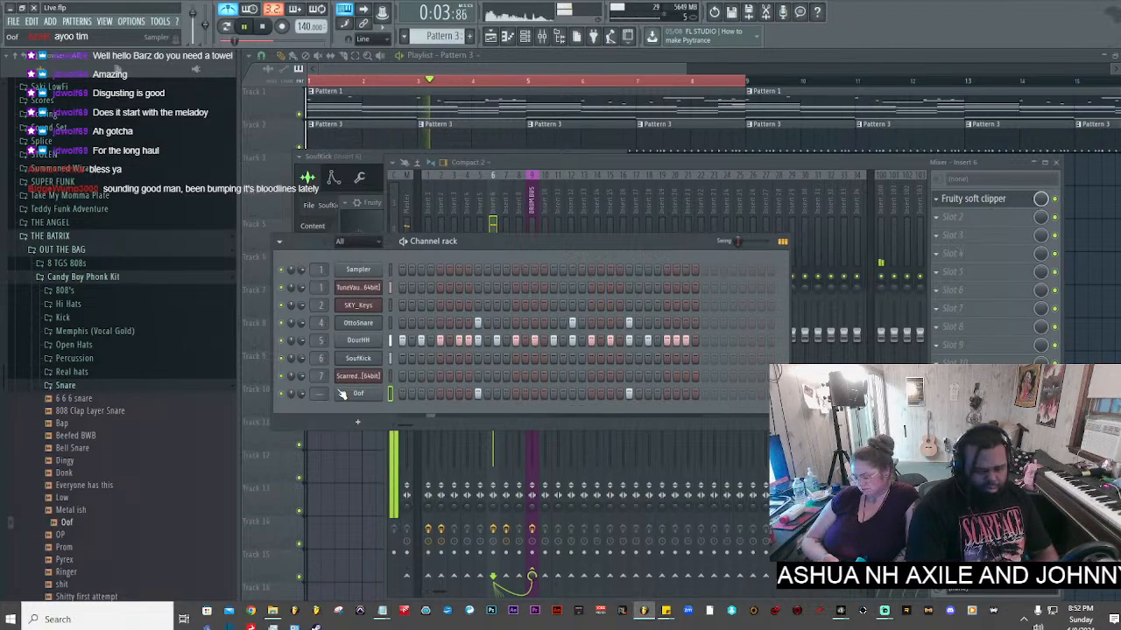
- Route the Oof channel to mixer insert 8 and collapse the Snare sample folder
left_click_drag(321, 394, 321, 362)
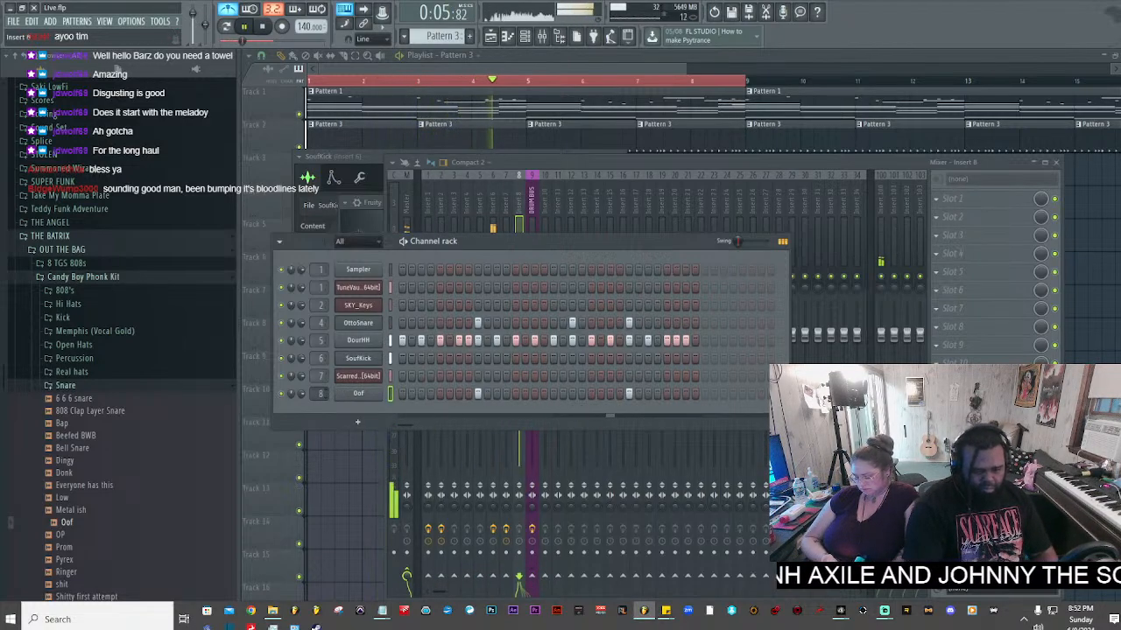
double_click(320, 393)
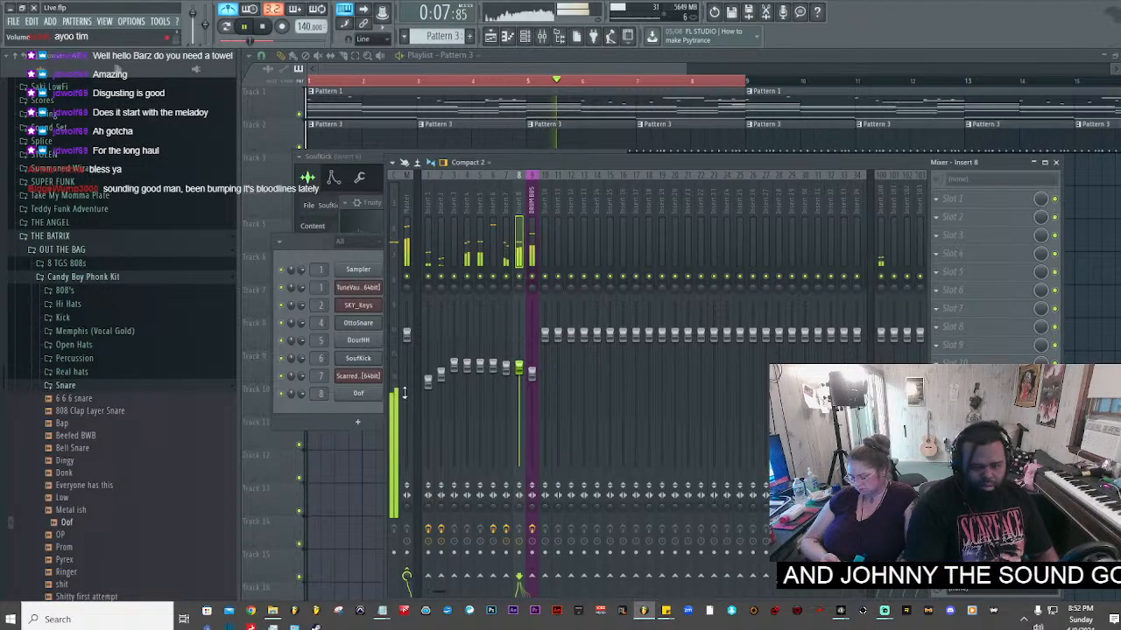
left_click(84, 393)
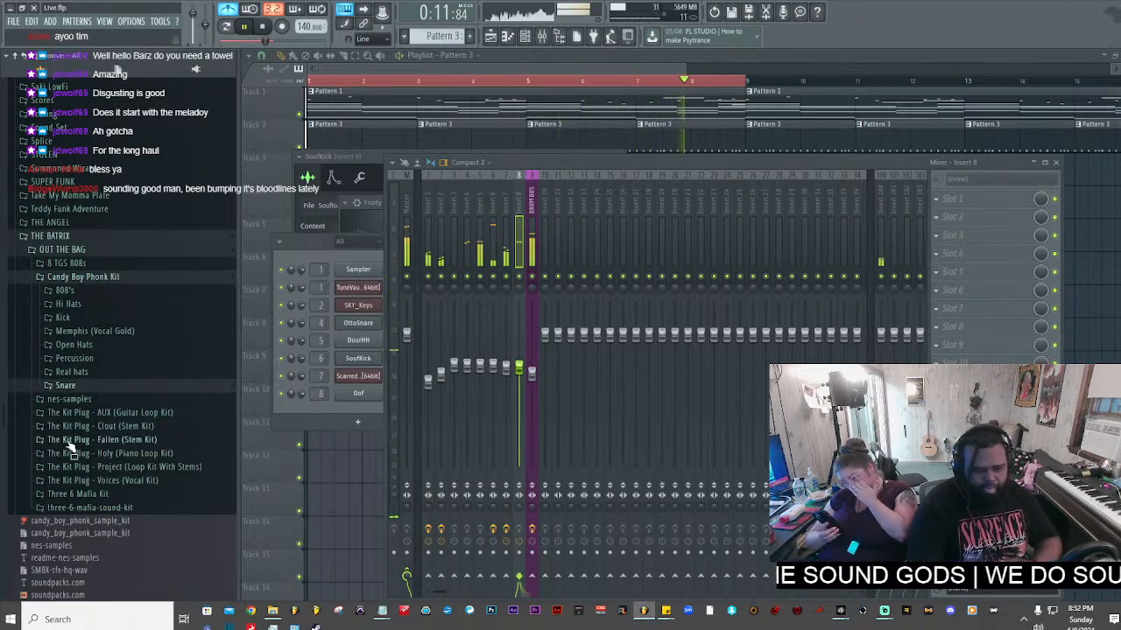
left_click(345, 405)
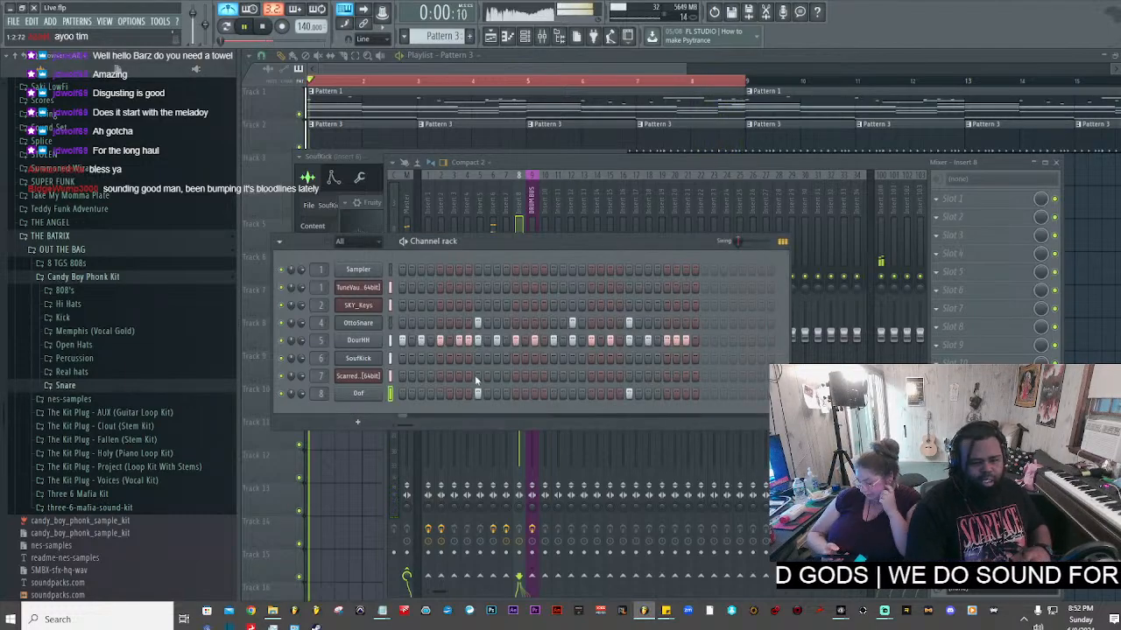
- Switch to Pattern 5 and remove the SoufKick hits on steps 11 and 13
scroll(442, 36, "up", 2)
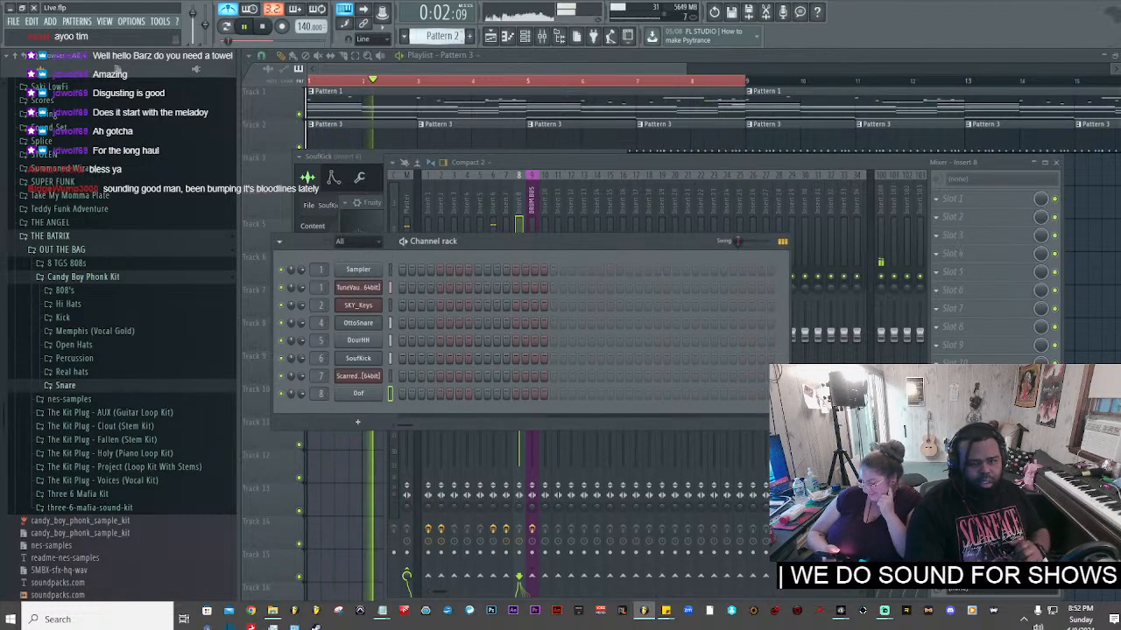
scroll(444, 36, "down", 4)
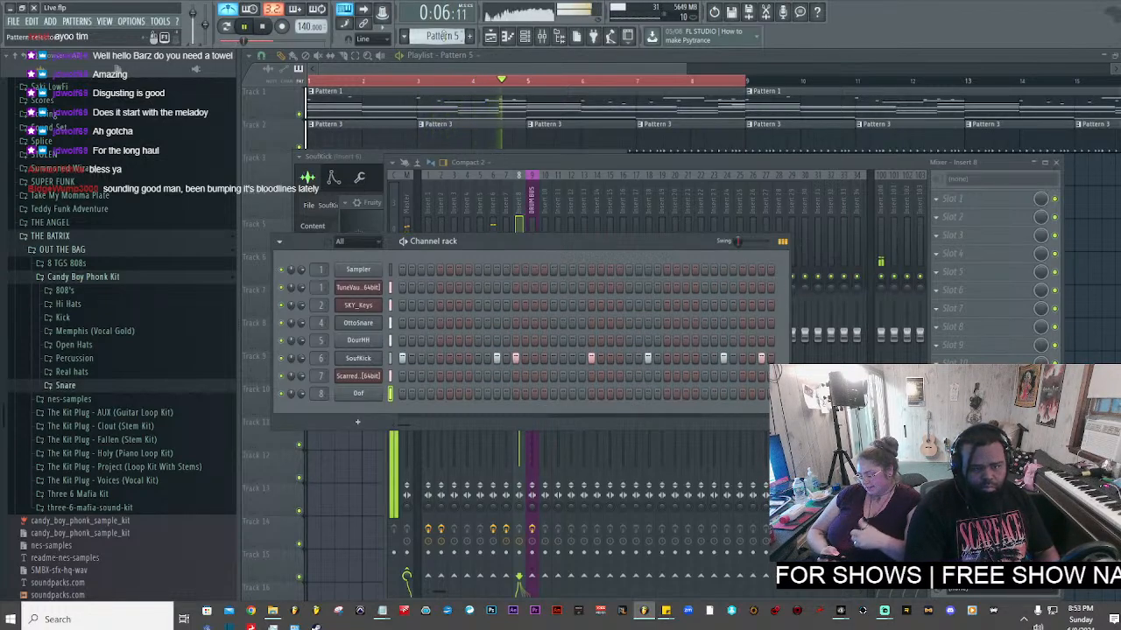
key("space")
key("space")
left_click(497, 358)
key("space")
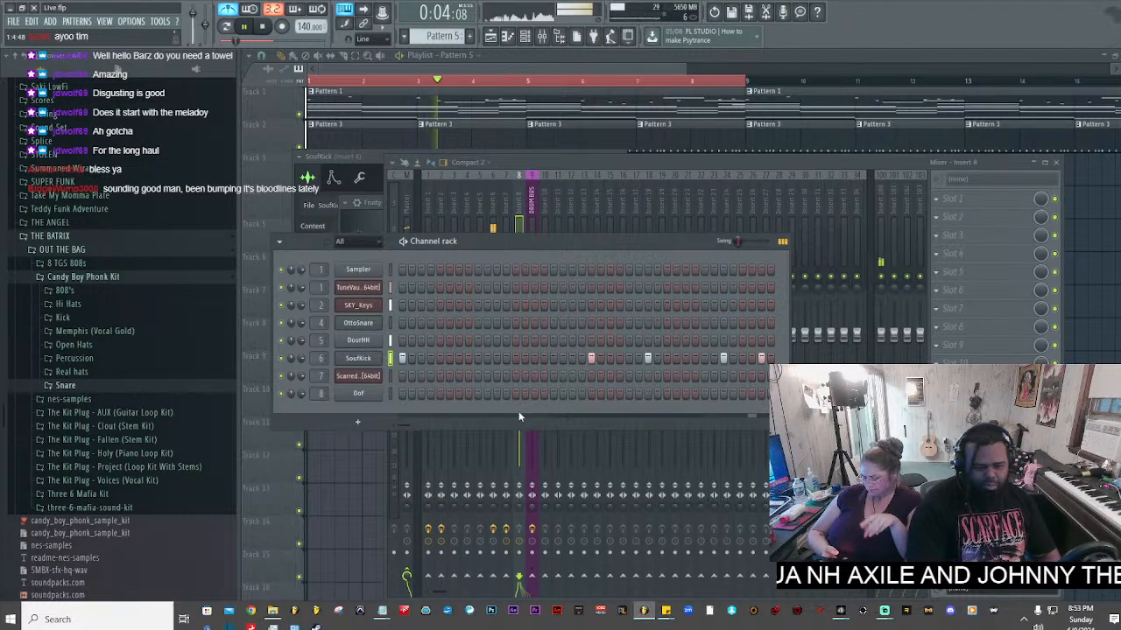
- Add a SoufKick hit on step 19 of Pattern 5 and play the beat from the start
key("space")
key("space")
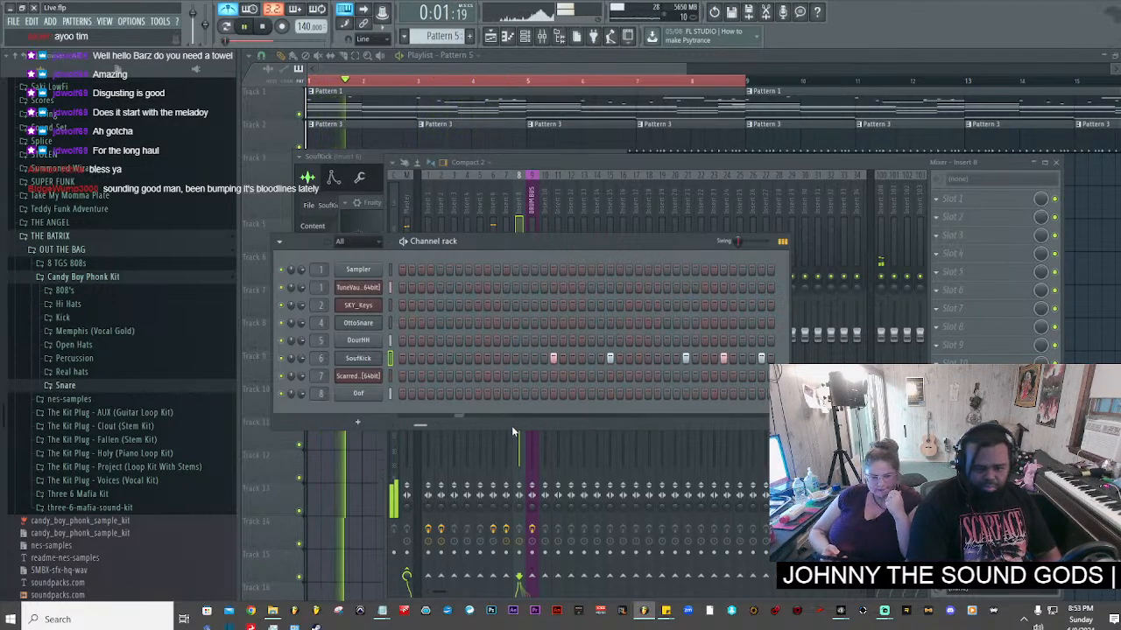
left_click_drag(547, 413, 528, 401)
key("space")
left_click(497, 359)
key("space")
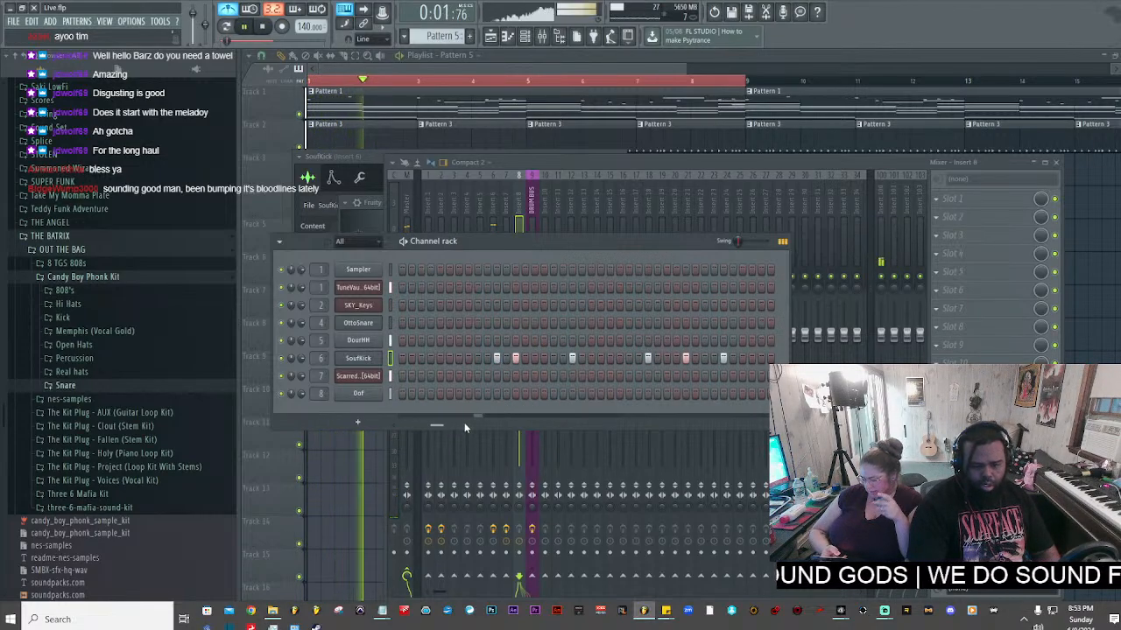
- Move the SoufKick hit on step 35 of Pattern 5 to step 33 and replay the beat
left_click_drag(464, 423, 521, 393)
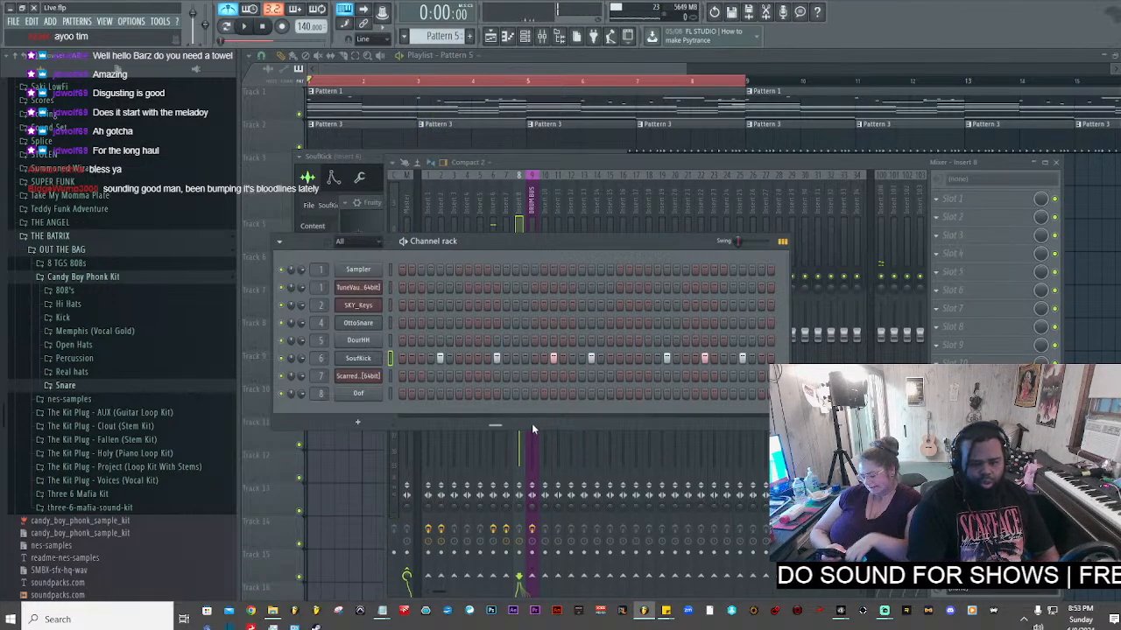
key("space")
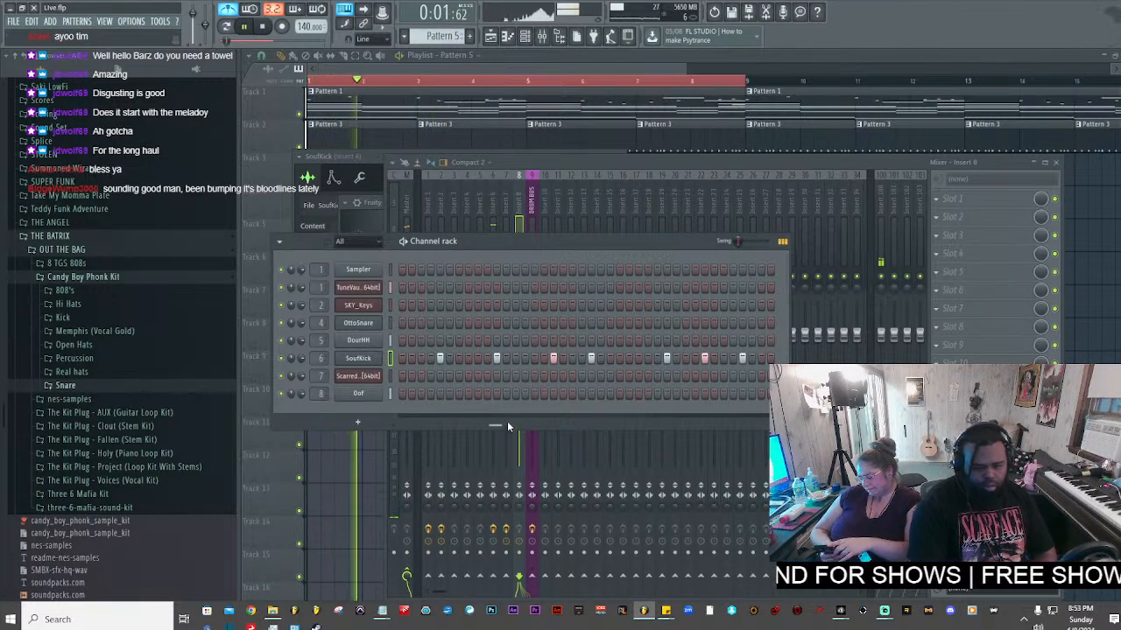
left_click_drag(507, 420, 537, 366)
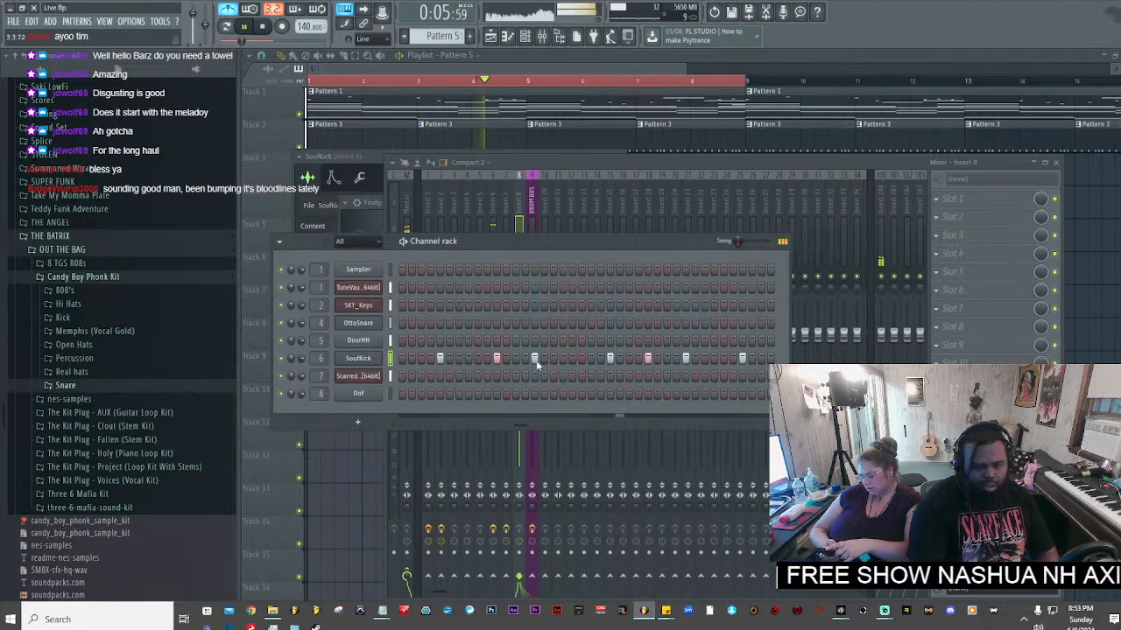
- Remove one SoufKick hit from Pattern 5 and move a later hit two steps earlier while replaying the beat
key("space")
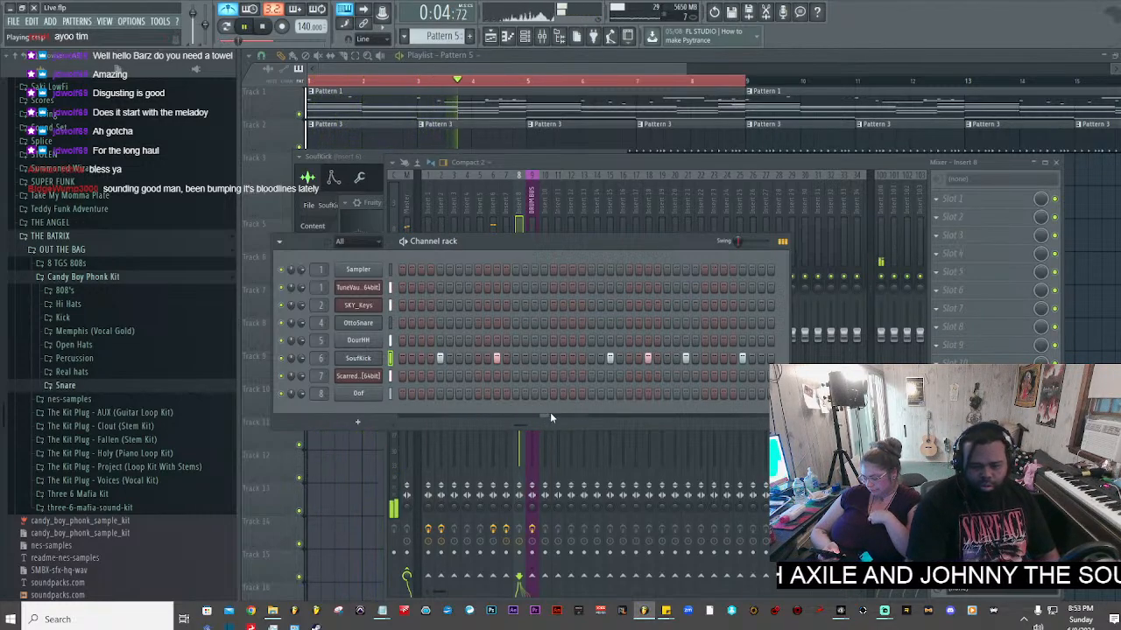
left_click(629, 358)
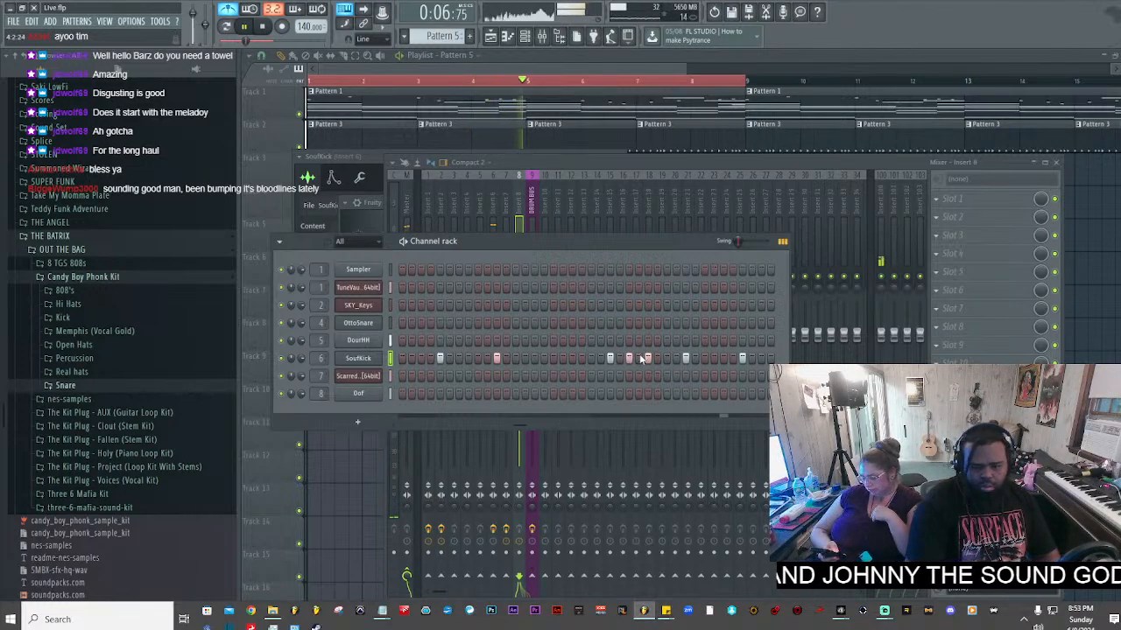
key("space")
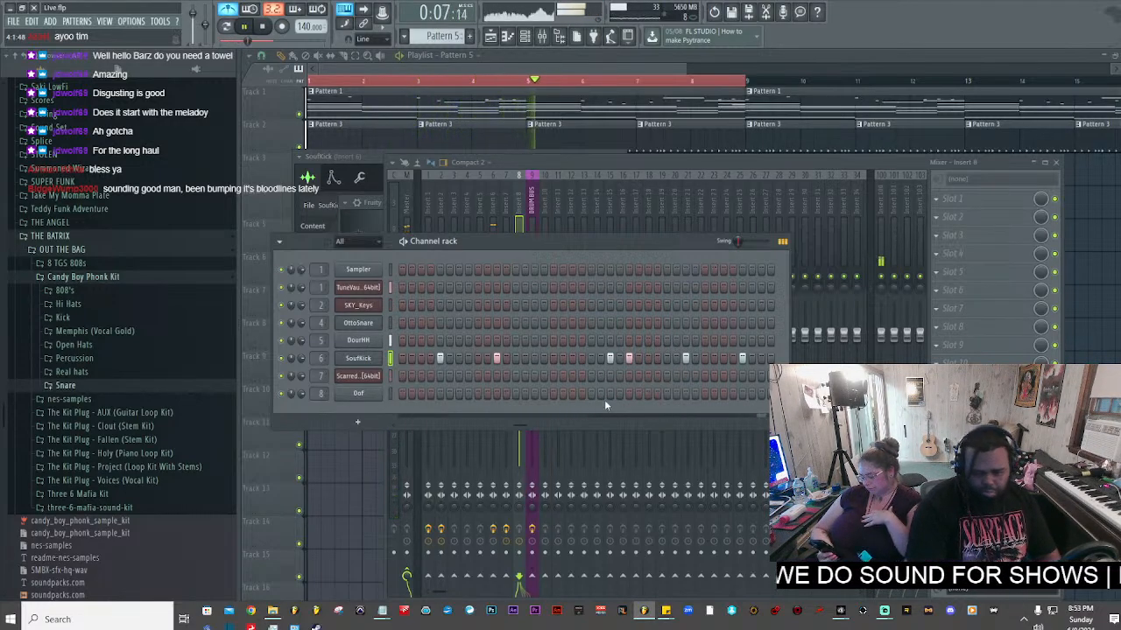
left_click_drag(516, 426, 714, 380)
left_click_drag(723, 425, 763, 400)
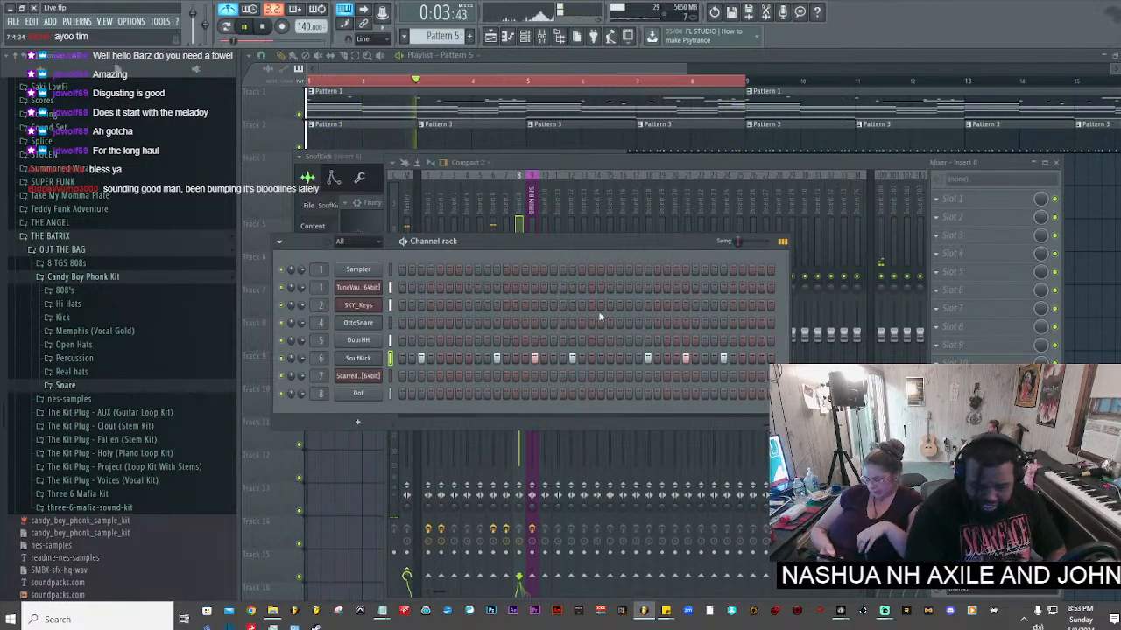
- Bring the mixer forward and select insert 7 to inspect its effects while the beat plays
left_click(589, 175)
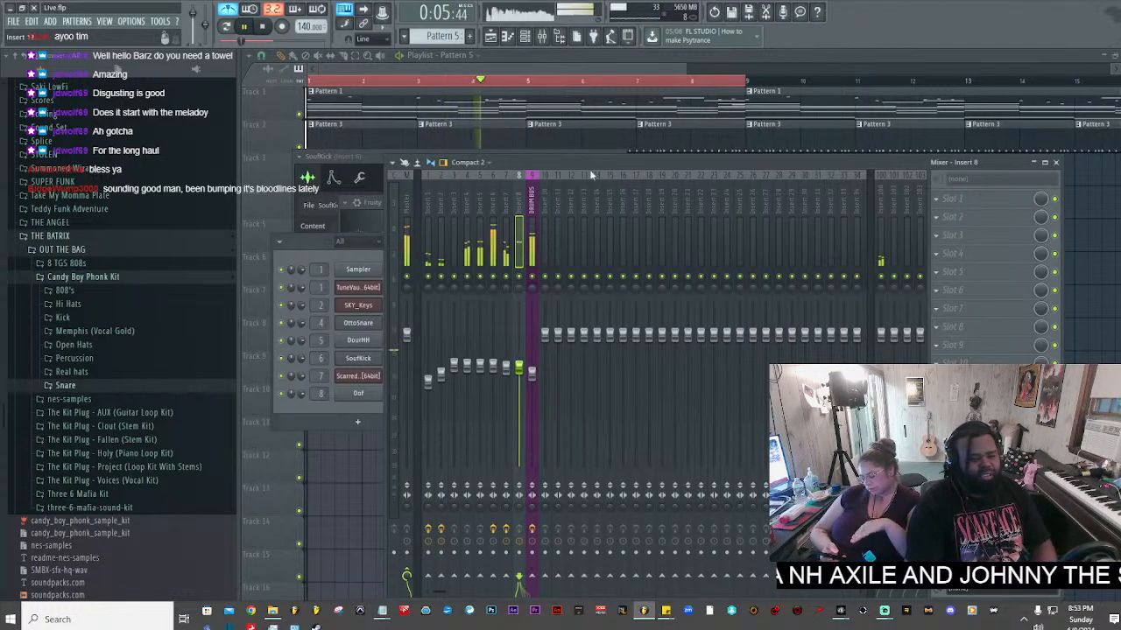
left_click(508, 224)
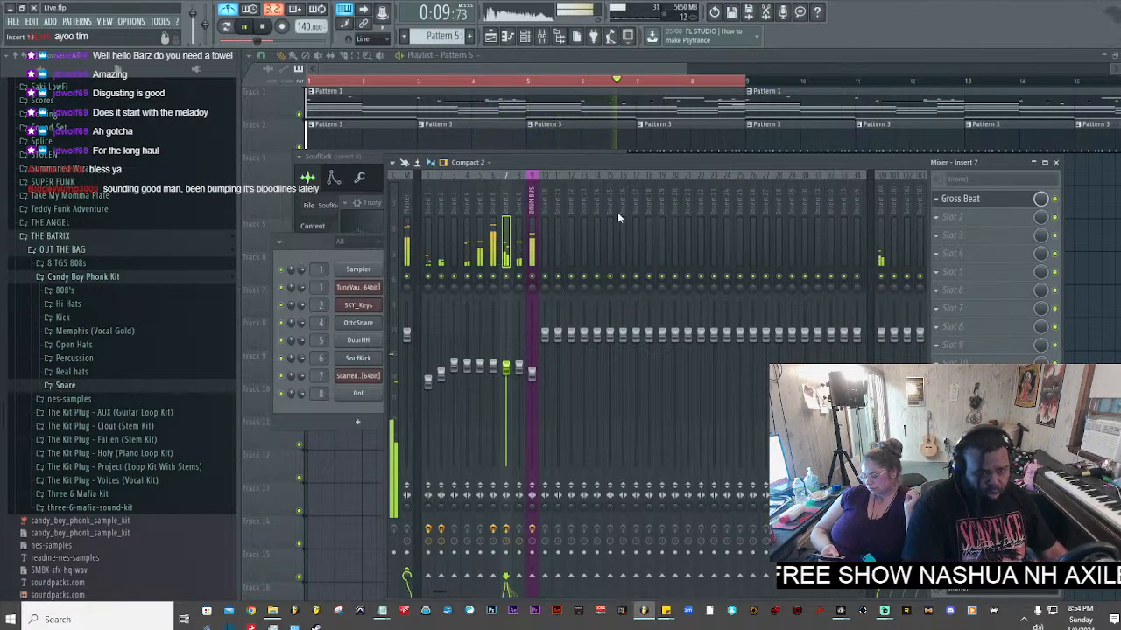
- Collapse the Candy Boy Phonk Kit and THE BATRIX folders and look through the Mother Brain sample folders
left_click(54, 277)
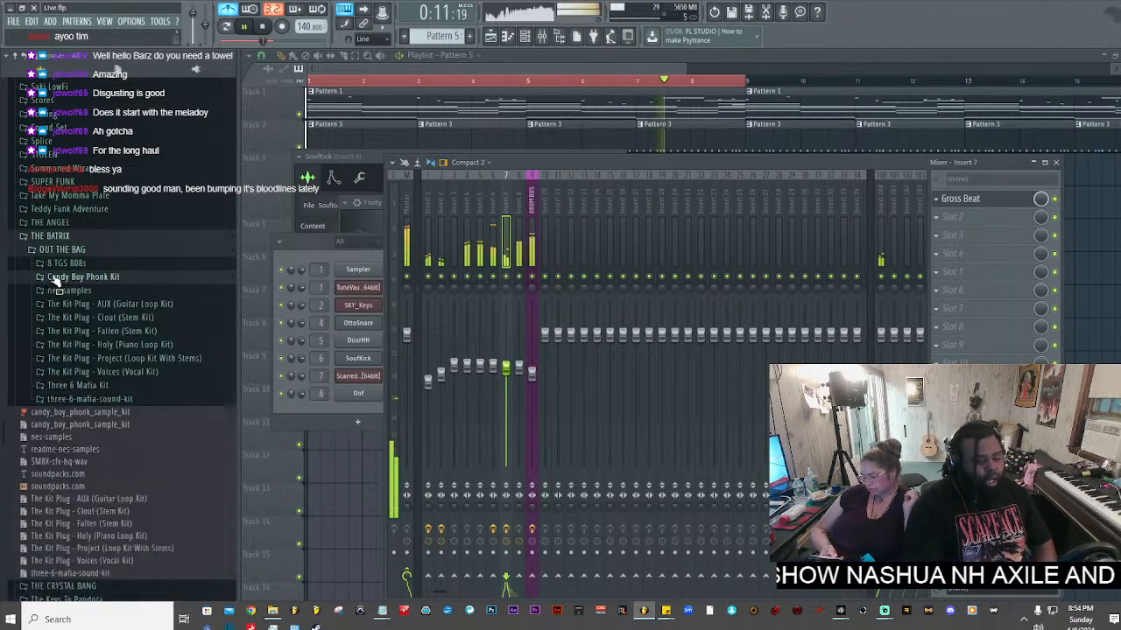
left_click(62, 237)
scroll(125, 386, "down", 1)
scroll(121, 390, "up", 2)
scroll(117, 393, "down", 1)
scroll(114, 399, "up", 2)
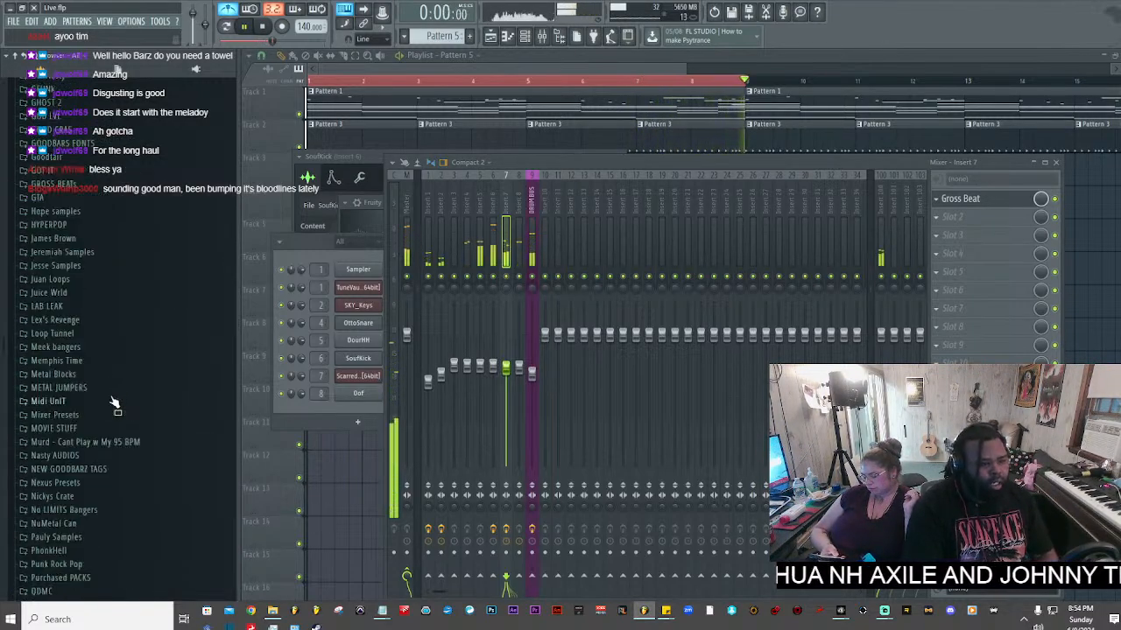
scroll(114, 401, "down", 2)
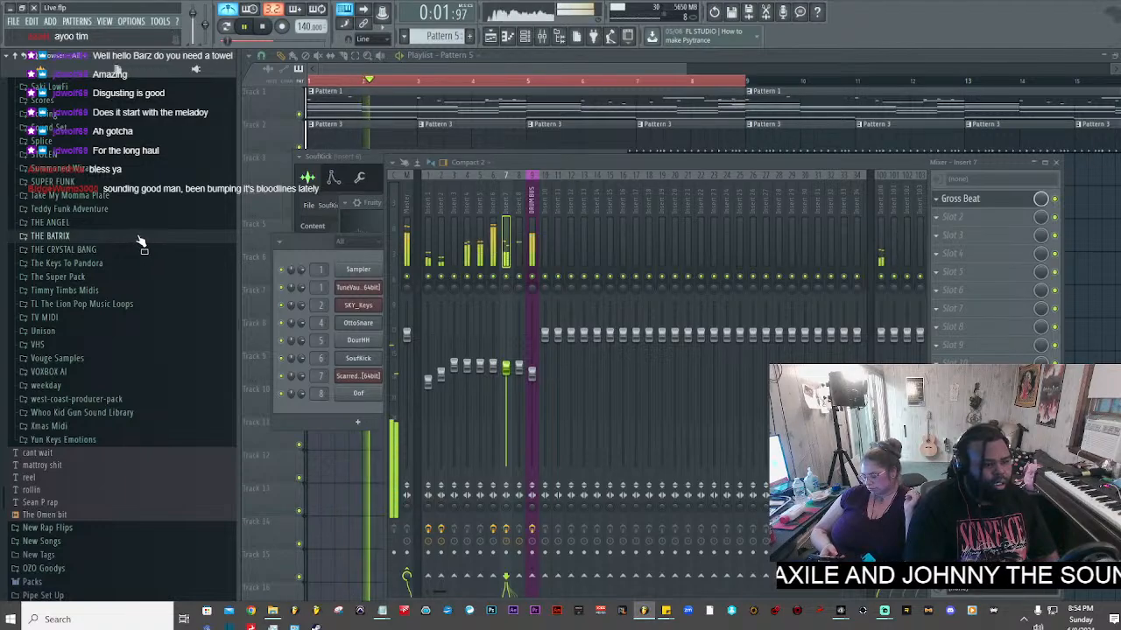
scroll(144, 263, "up", 5)
scroll(148, 302, "up", 5)
scroll(144, 327, "up", 3)
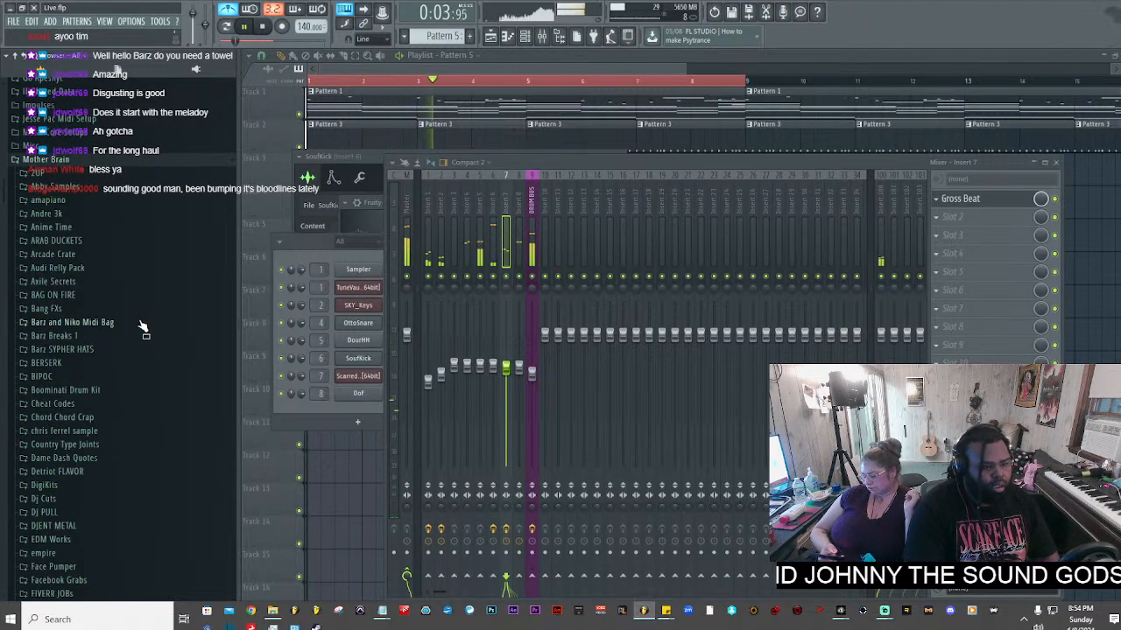
scroll(141, 330, "down", 3)
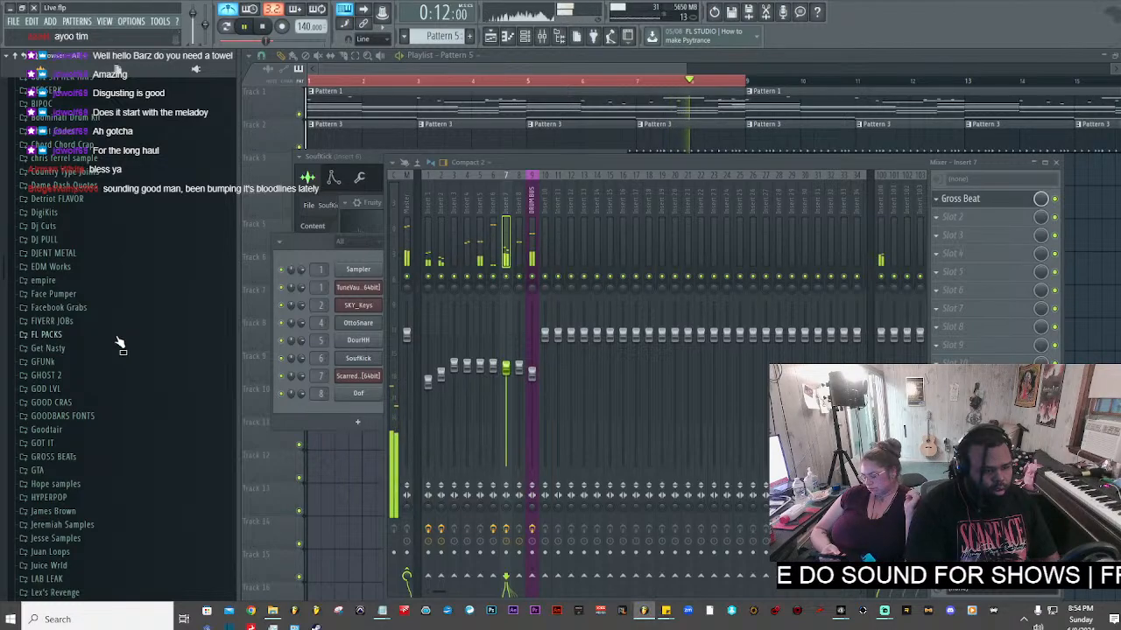
scroll(123, 428, "down", 10)
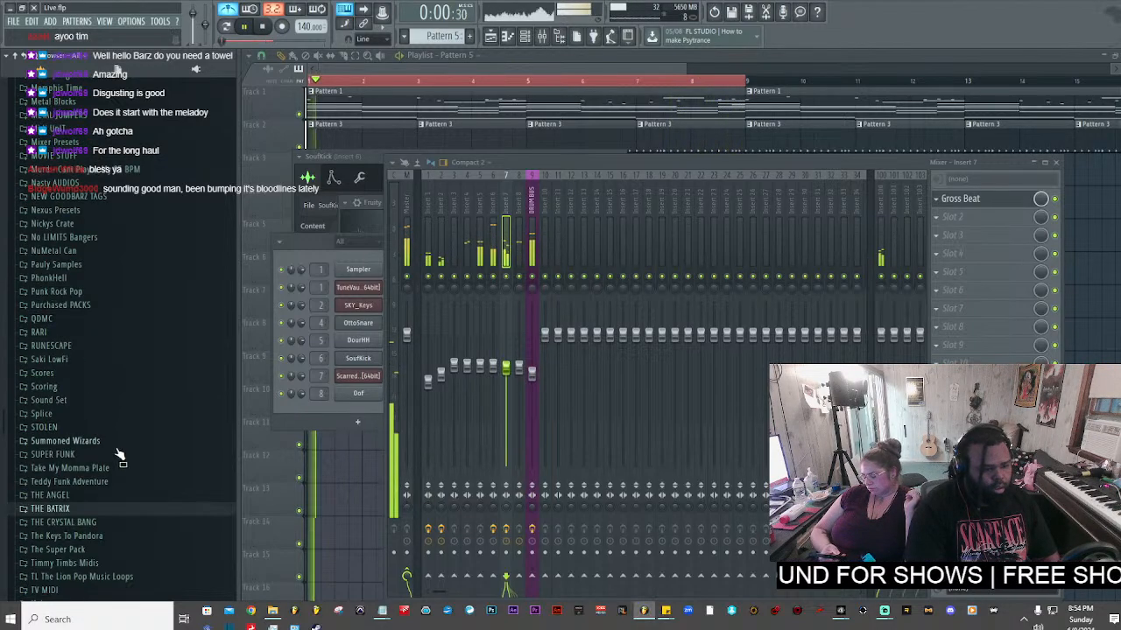
- Open the Sound Set folder and look through its kits
left_click(109, 405)
scroll(130, 436, "down", 6)
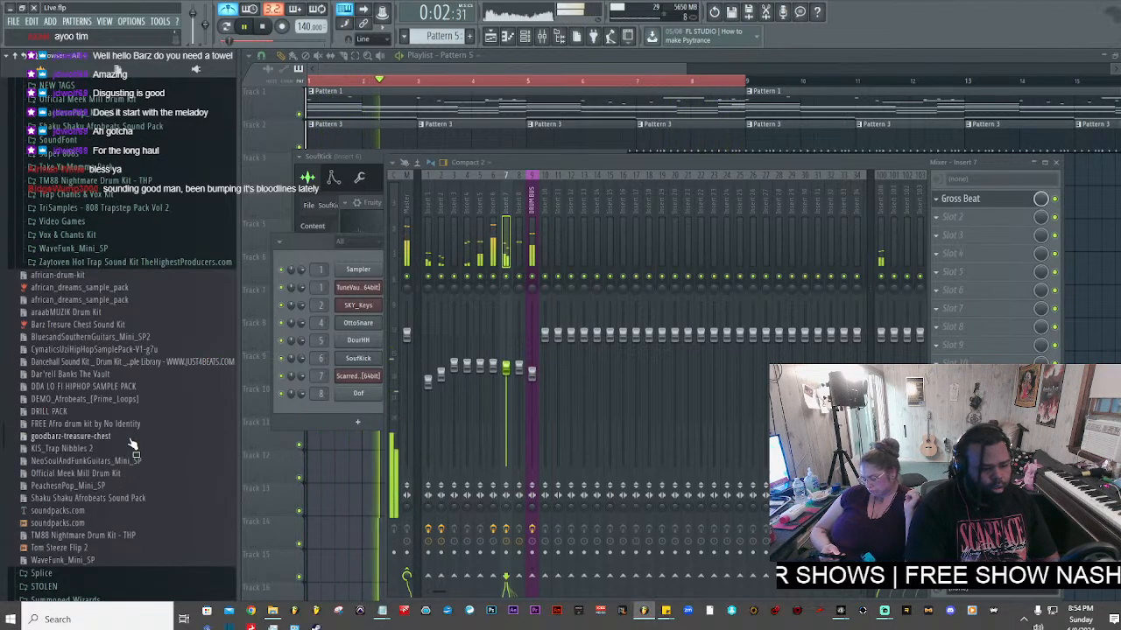
scroll(132, 445, "up", 6)
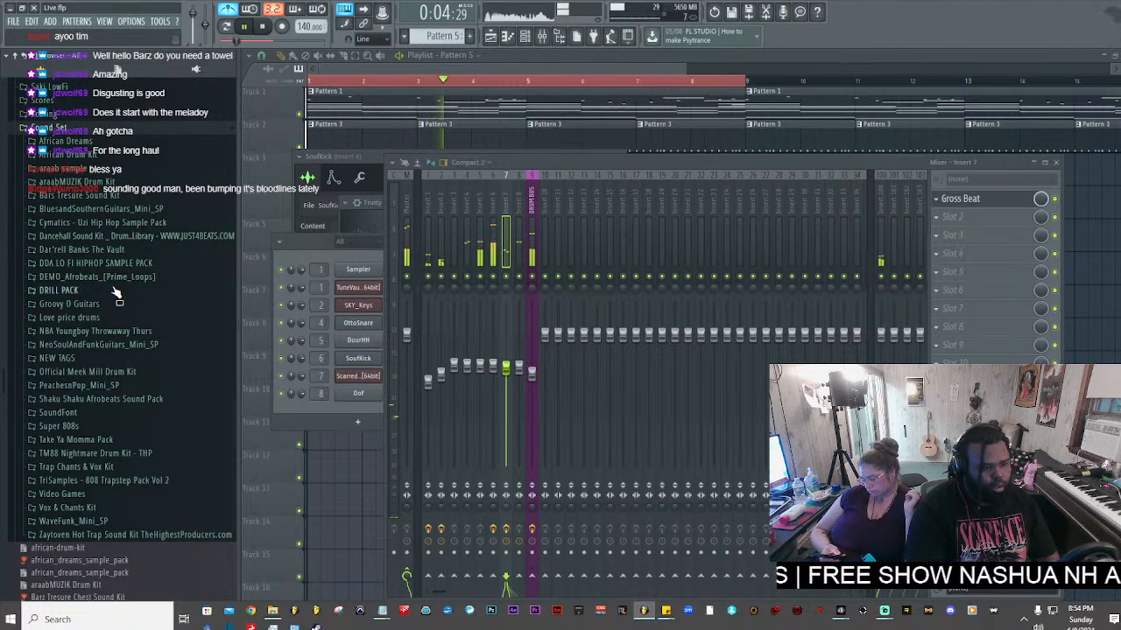
- Switch to the empty Pattern 6 and bring the playlist forward with the channel rack over it
left_click(309, 242)
scroll(434, 36, "down", 1)
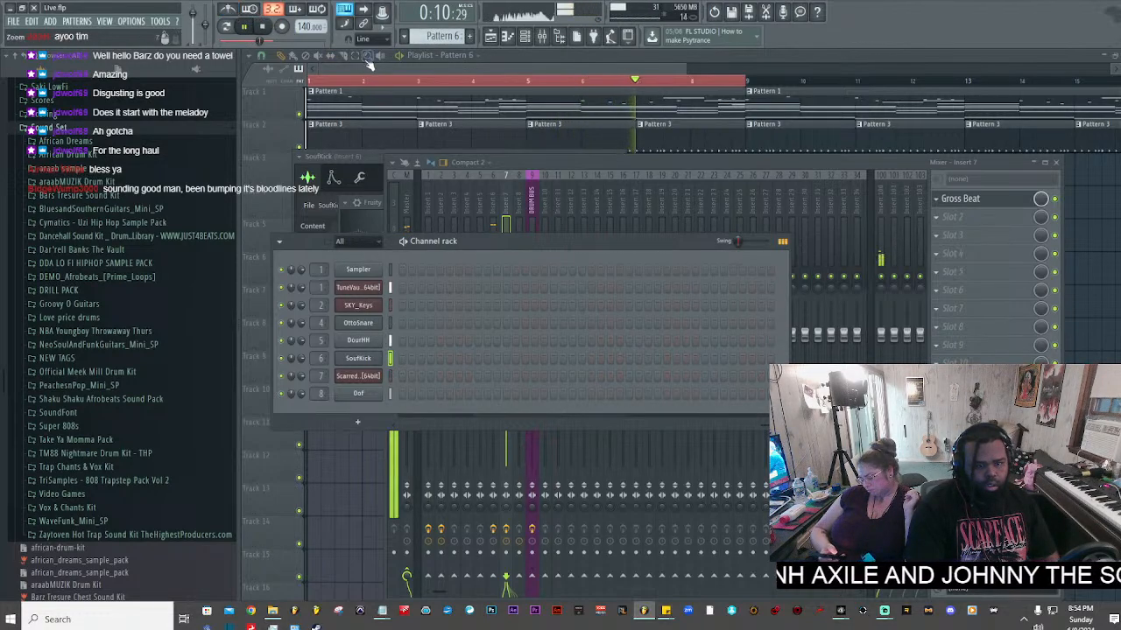
left_click(497, 55)
left_click(526, 37)
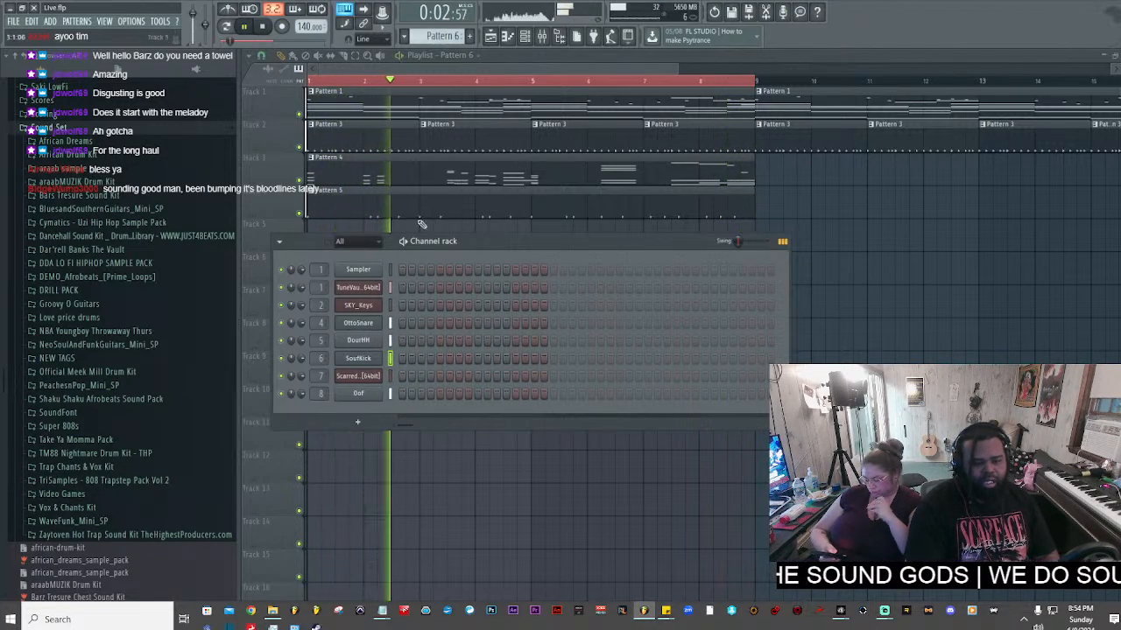
- Mute Track 2 in the playlist, restart playback from the beginning and stop it
left_click(299, 147)
key("space")
key("space")
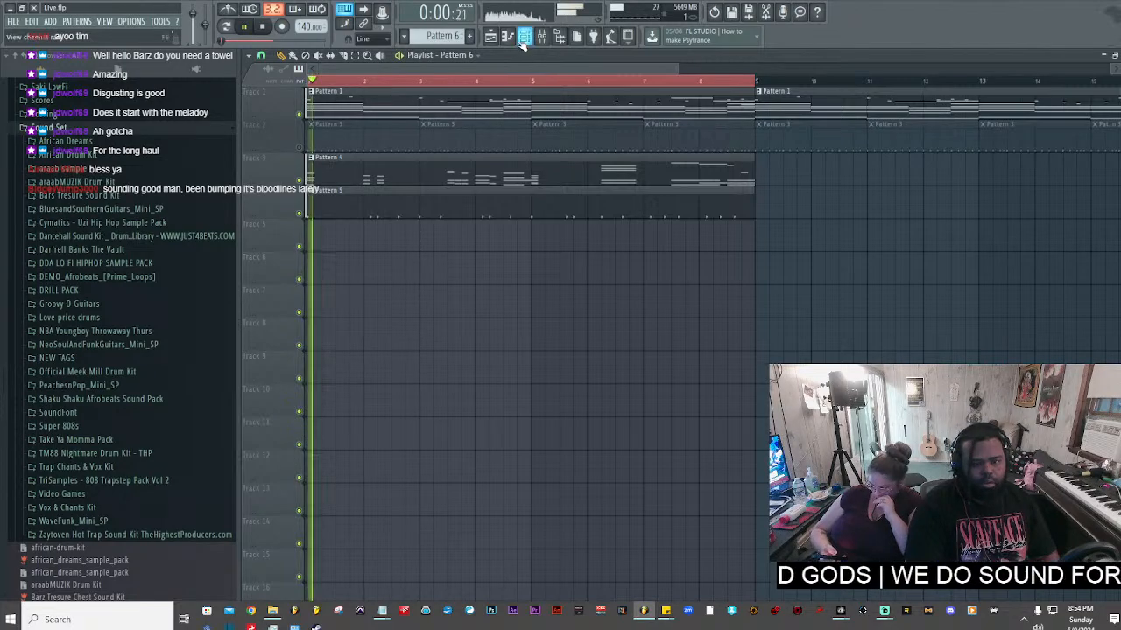
left_click(525, 37)
key("space")
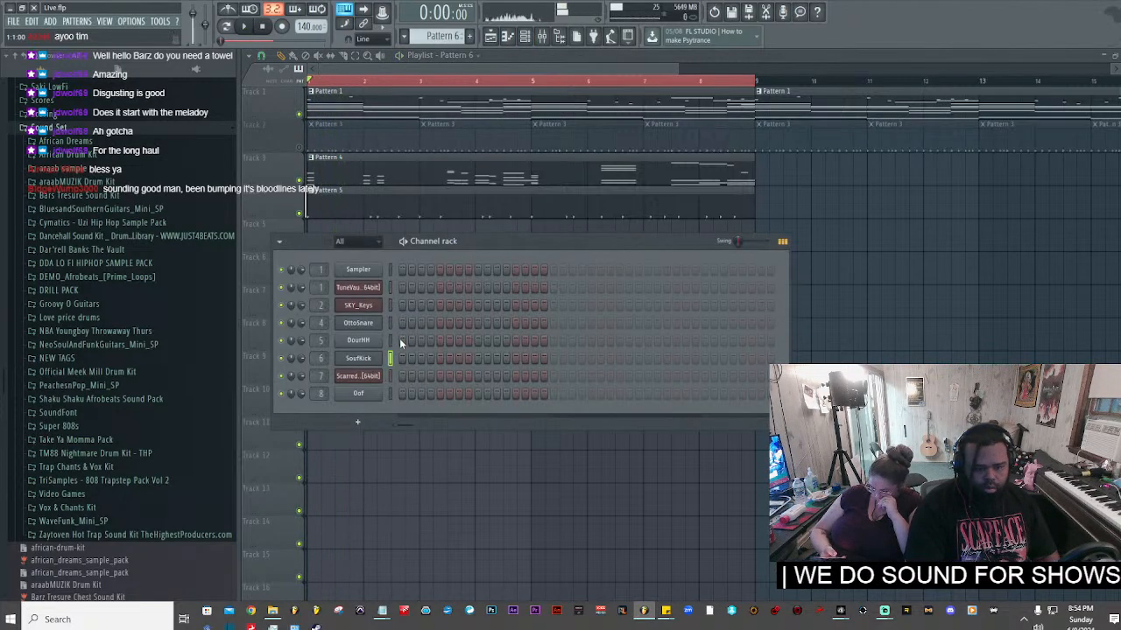
- Add a DourHH hit on step 1 of Pattern 6 and place the pattern's clip at the start of Track 5
key("F6")
left_click(347, 259)
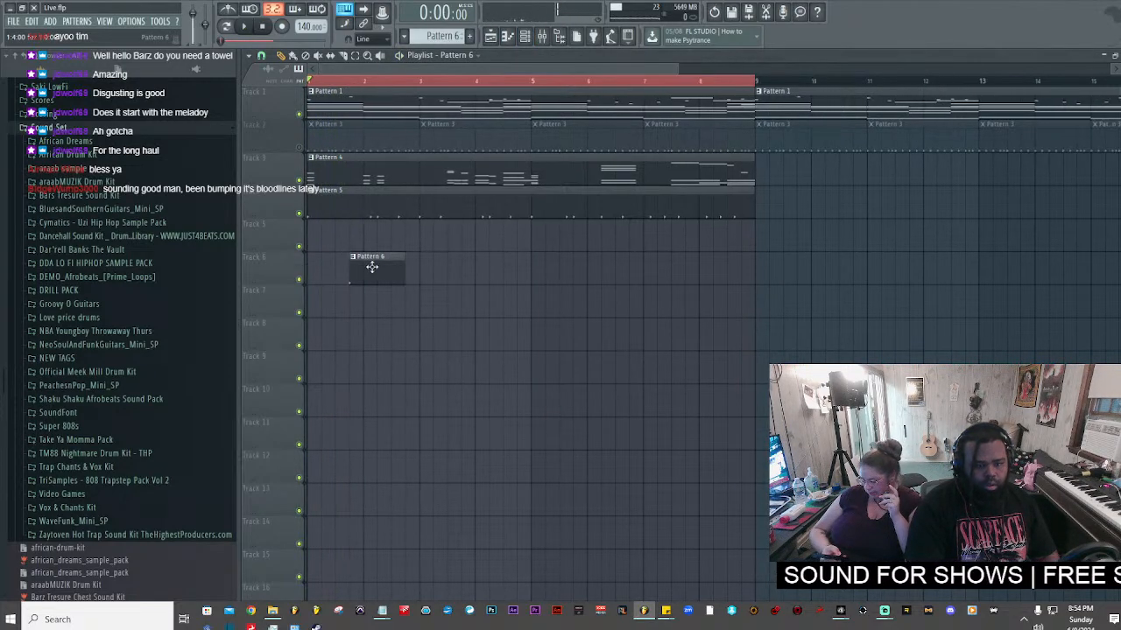
left_click_drag(372, 267, 339, 233)
double_click(341, 233)
left_click(454, 248)
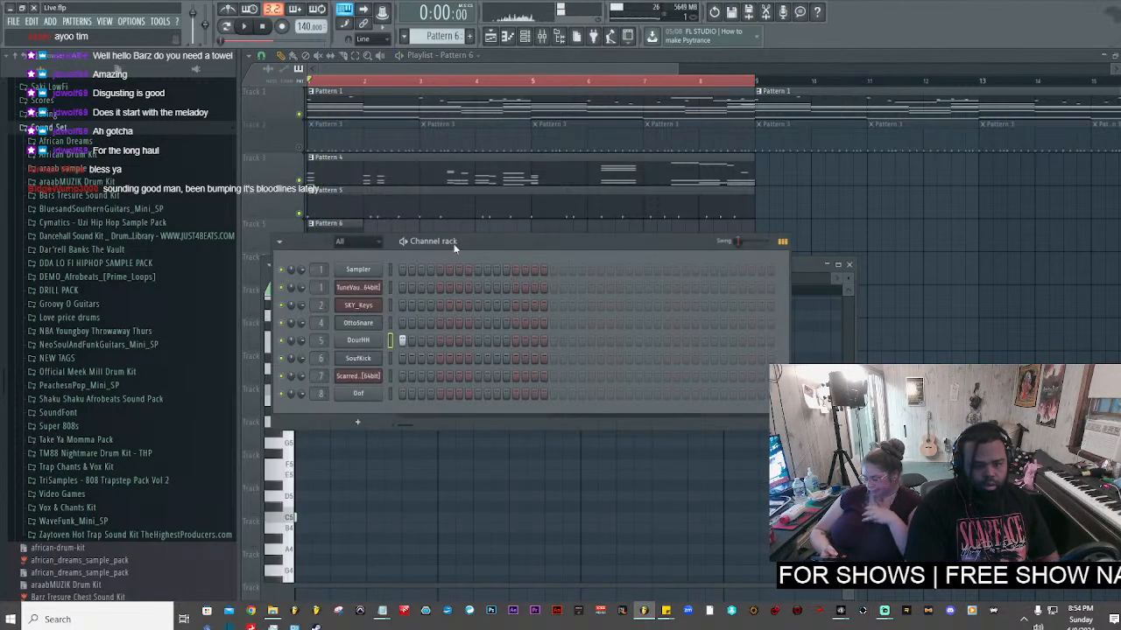
- Open The Prick Kit Volume 2 Preview among the drums of DRILL PACK's Jay Cactus & Dixon Beats folder
left_click(88, 289)
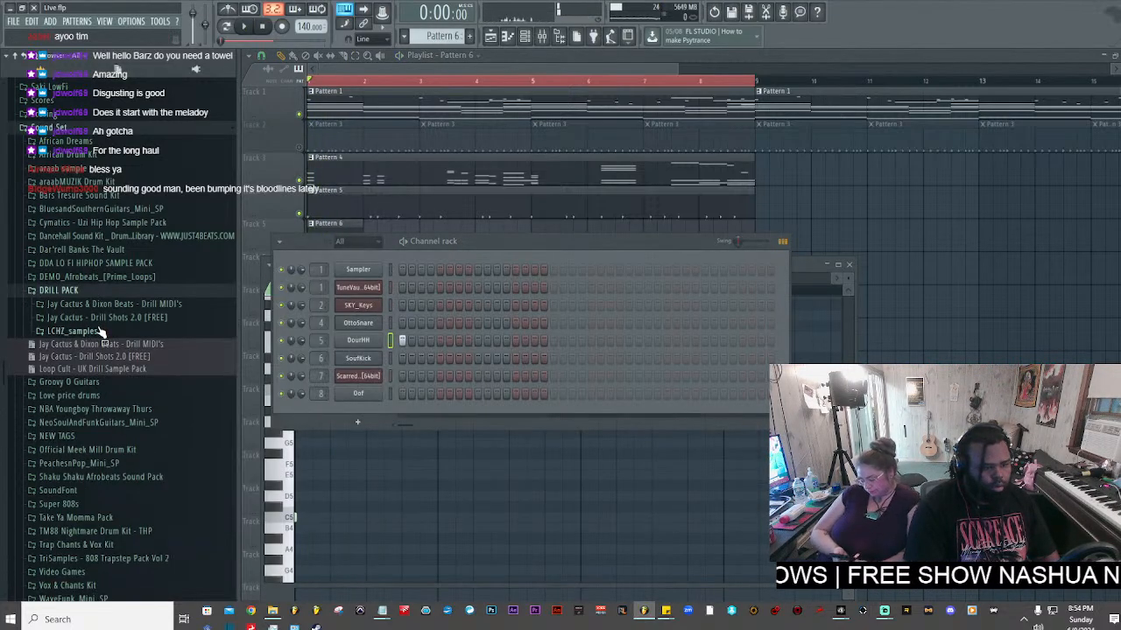
left_click(112, 305)
left_click(113, 319)
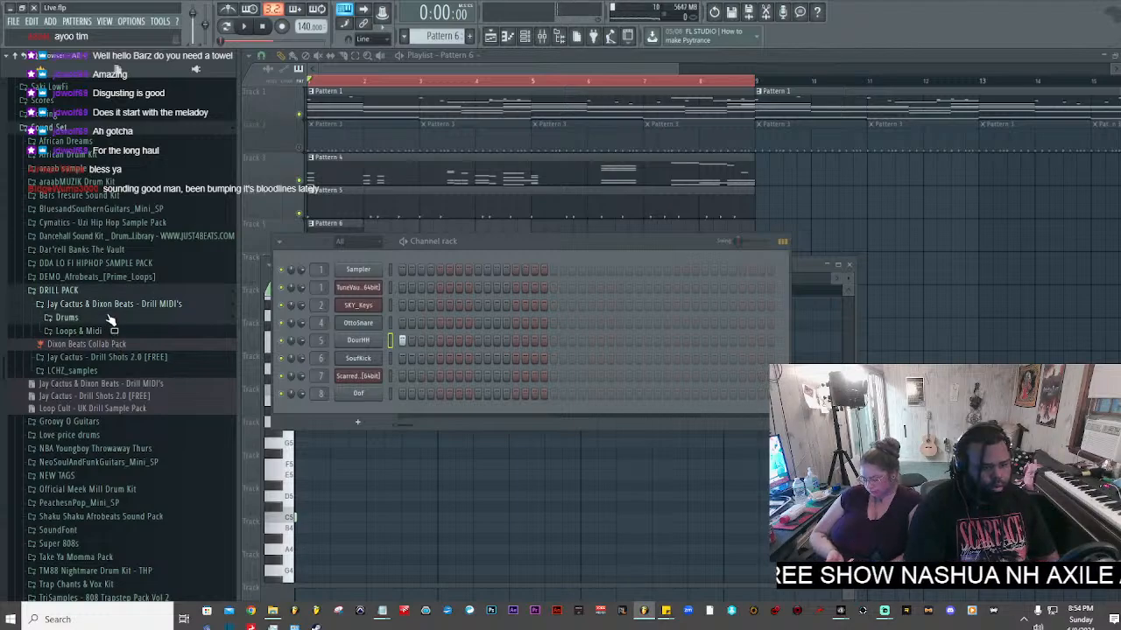
left_click(115, 332)
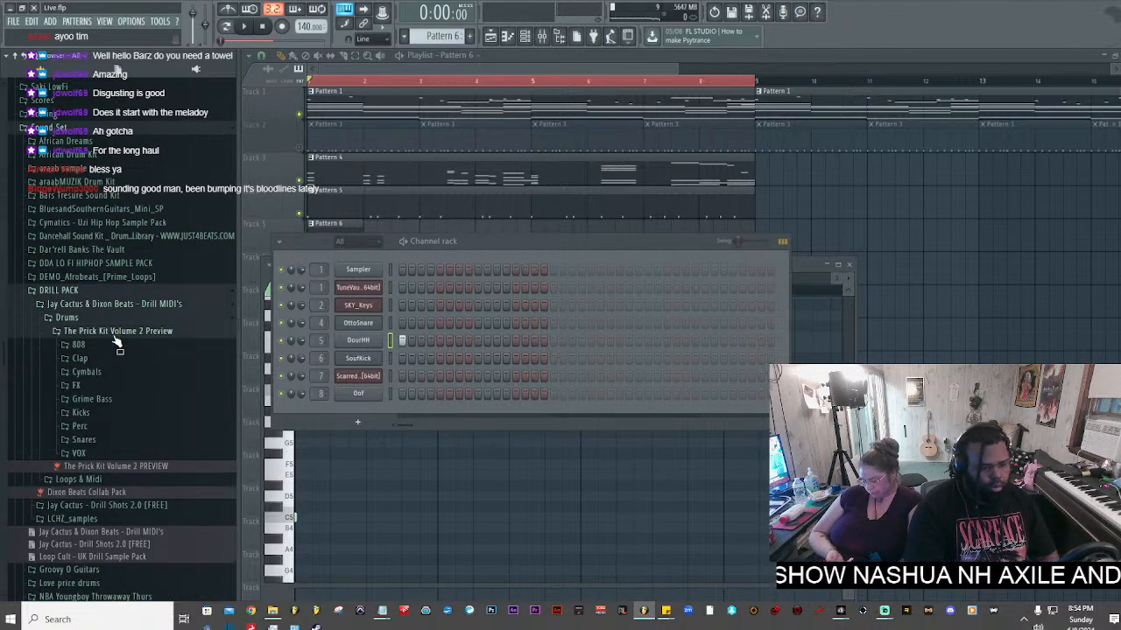
- Add CACTUS PERC (18) from the kit's Perc folder as a new channel below Oof
left_click(87, 427)
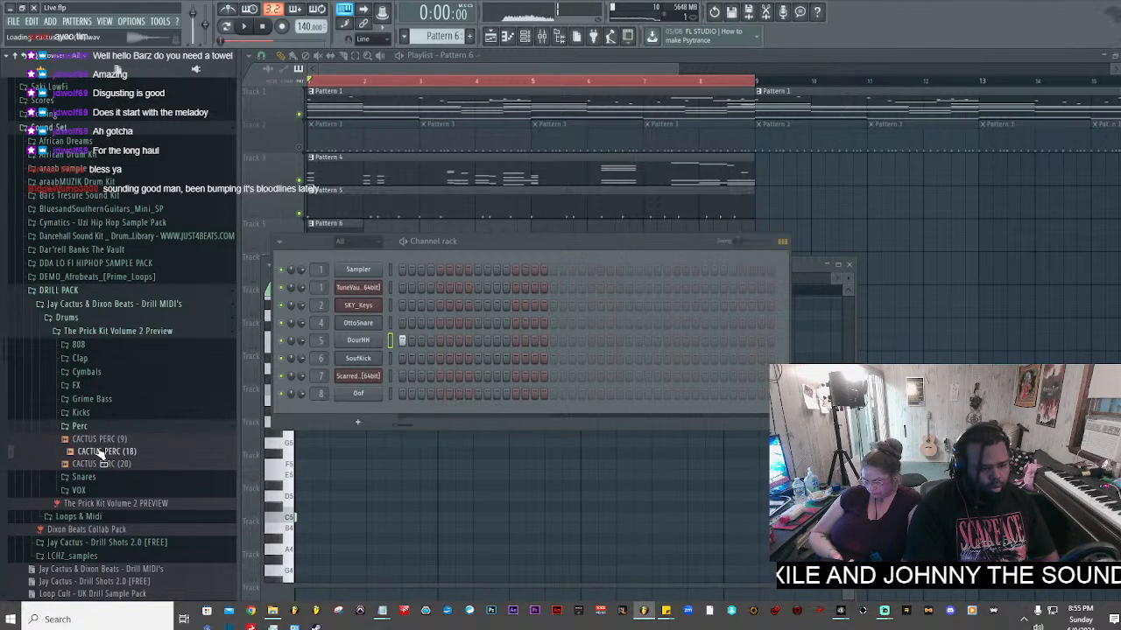
left_click_drag(103, 451, 385, 374)
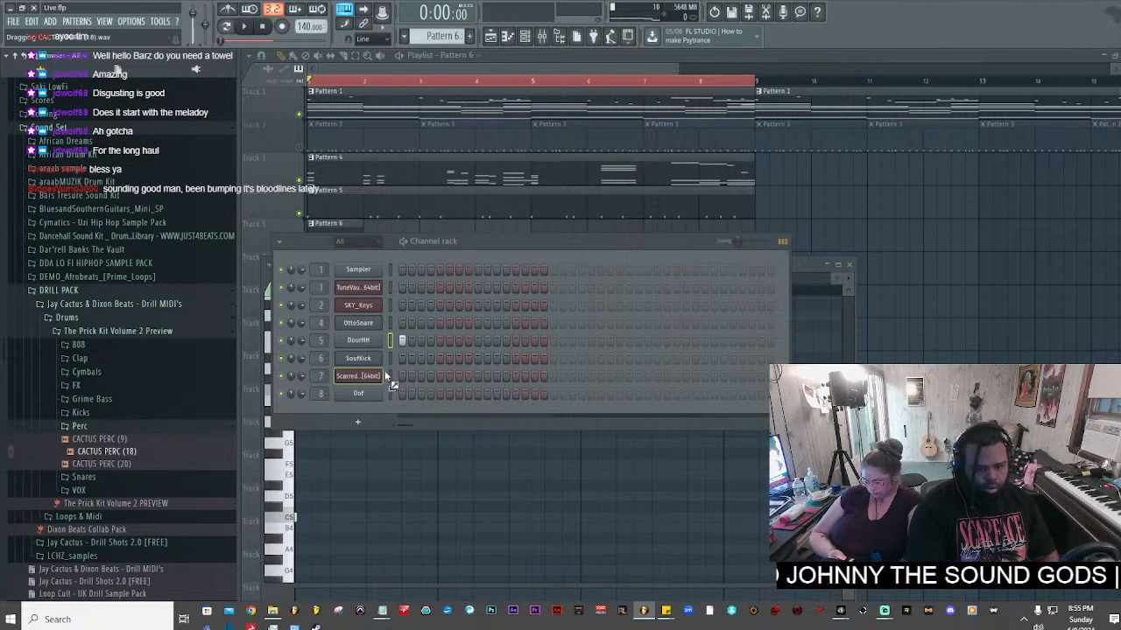
left_click_drag(351, 417, 351, 419)
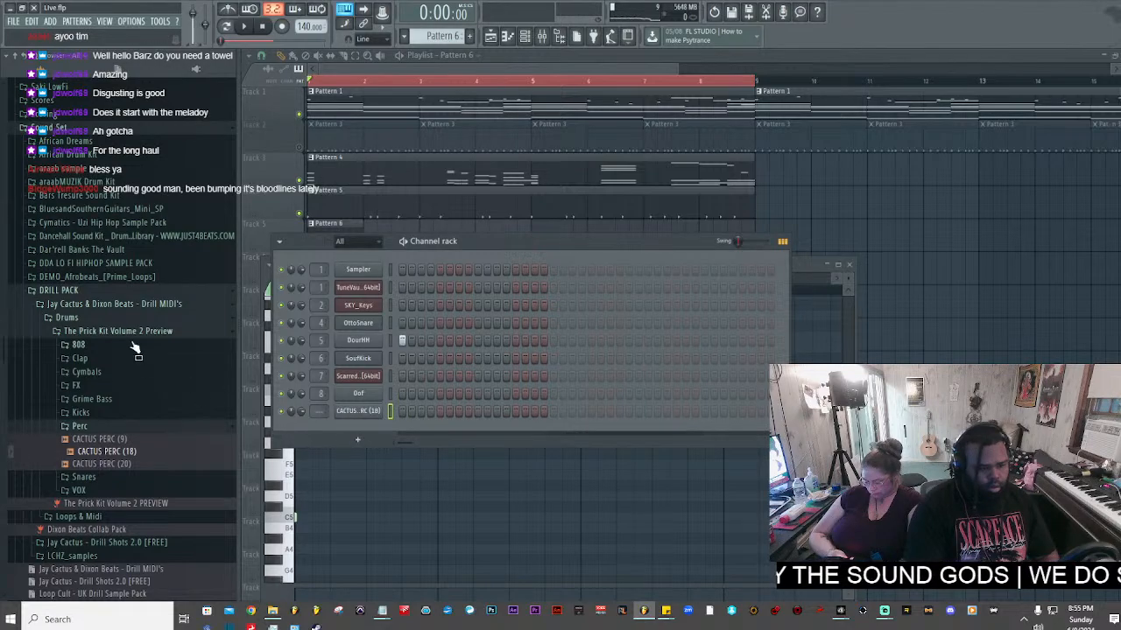
- Look through the Dixon Beats loops and the MIDI files of Dixon - Deeper (CMIN) in the Loops & Midi folder
left_click(122, 331)
left_click(123, 317)
left_click(123, 331)
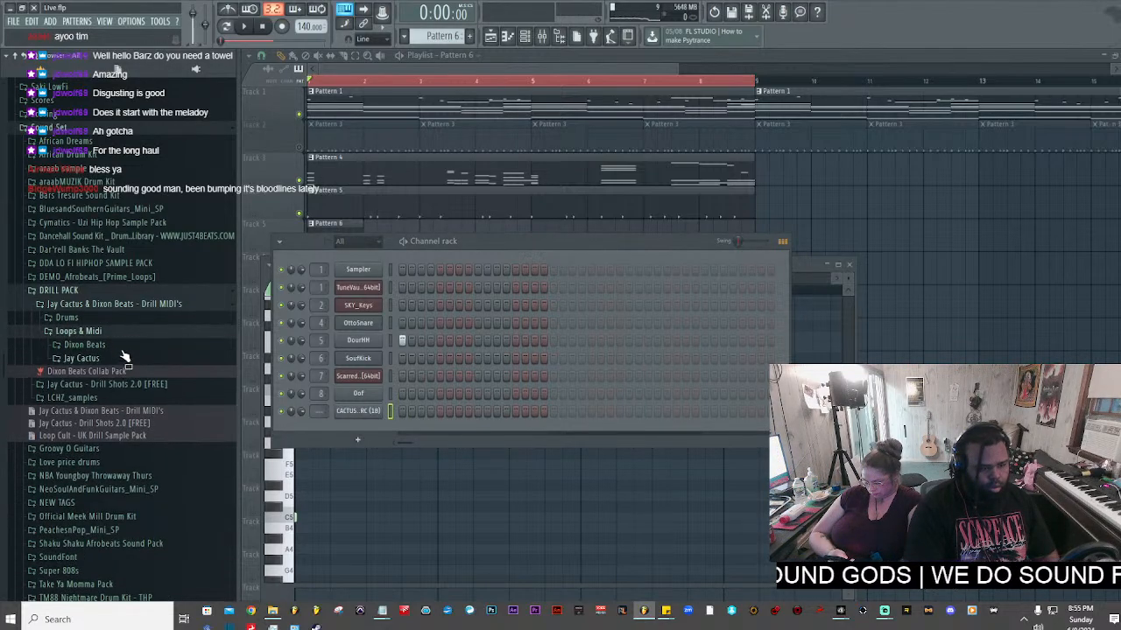
left_click(123, 345)
left_click(131, 372)
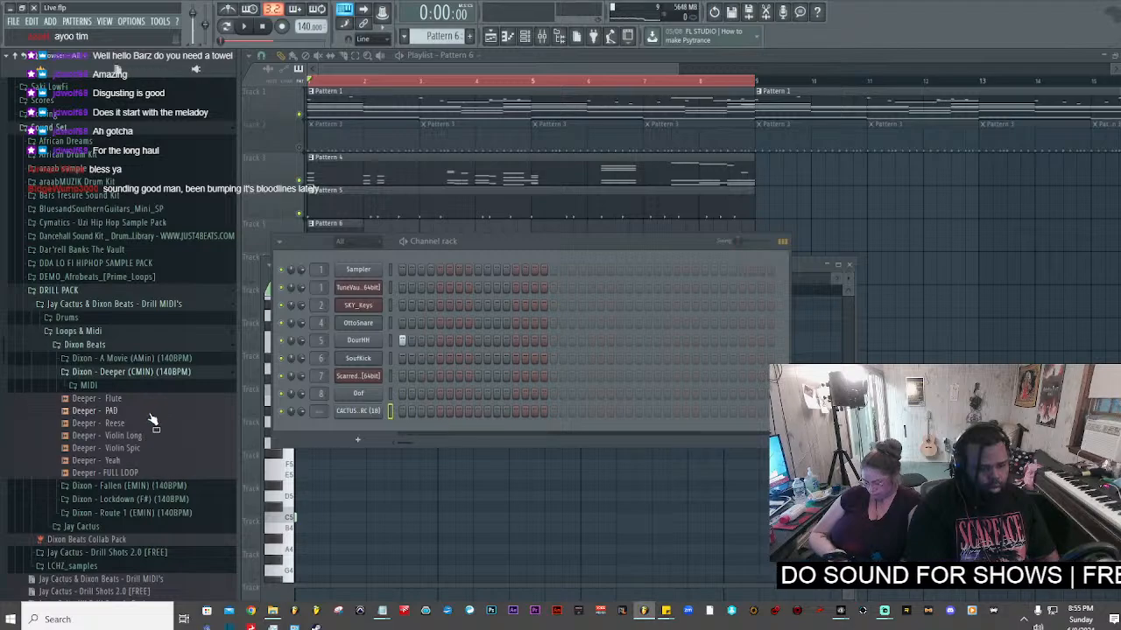
left_click(147, 389)
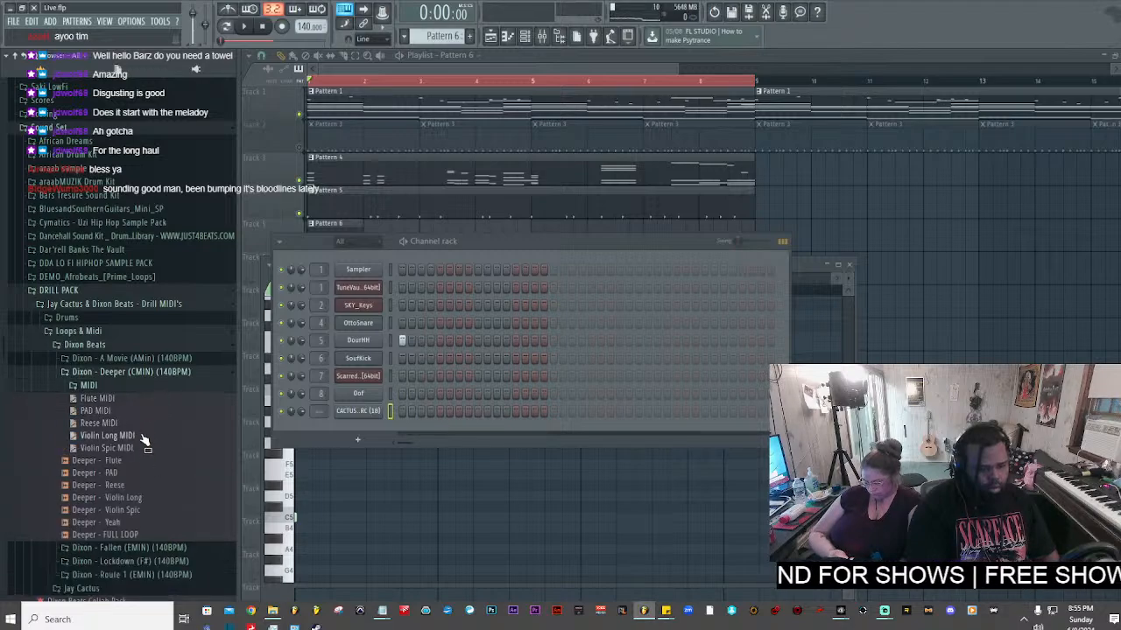
left_click(150, 372)
left_click(137, 331)
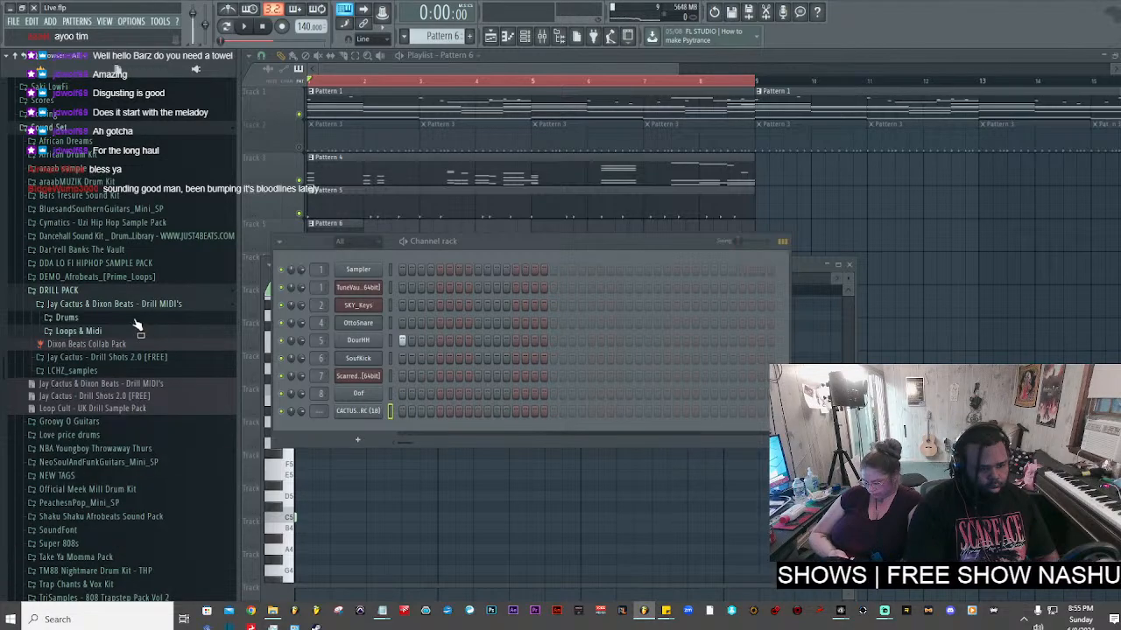
- Recheck the percussion samples in The Prick Kit Volume 2 Preview and collapse the Jay Cactus & Dixon Beats folder
left_click(127, 317)
left_click(130, 331)
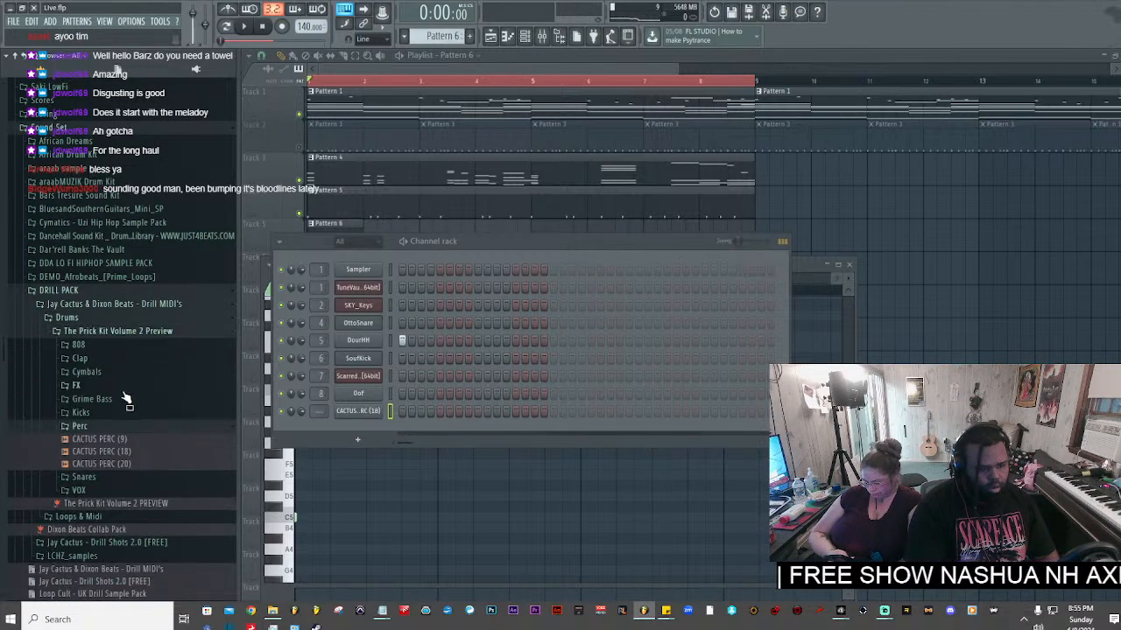
left_click(108, 427)
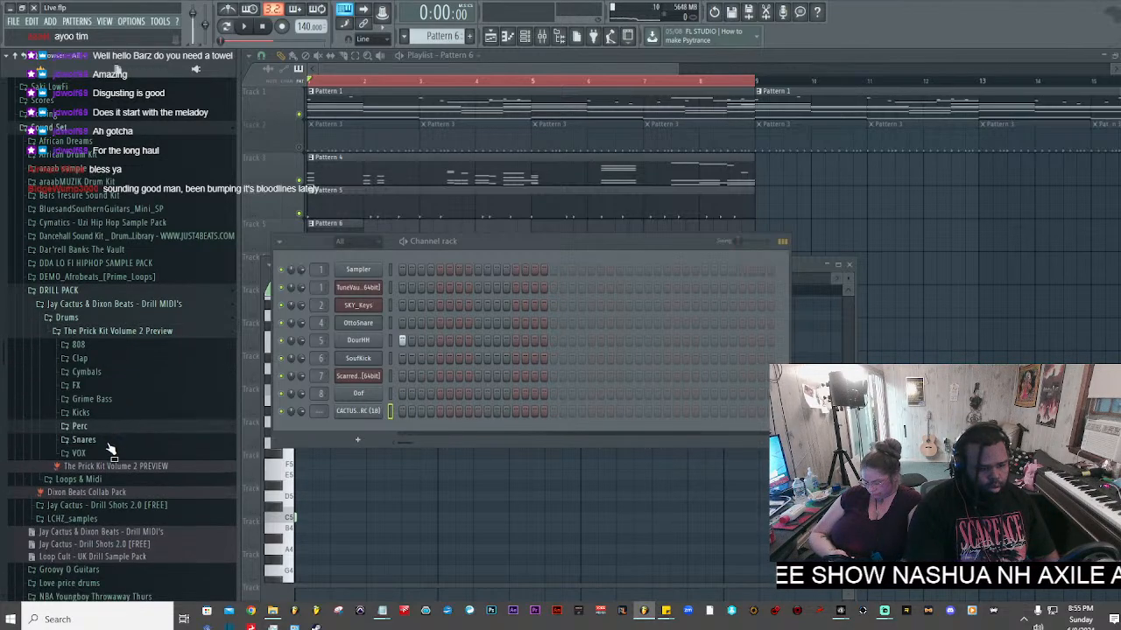
left_click(125, 316)
left_click(120, 305)
- Open the LCHZ_samples folder and check its one shots and synth loops subfolders
left_click(118, 331)
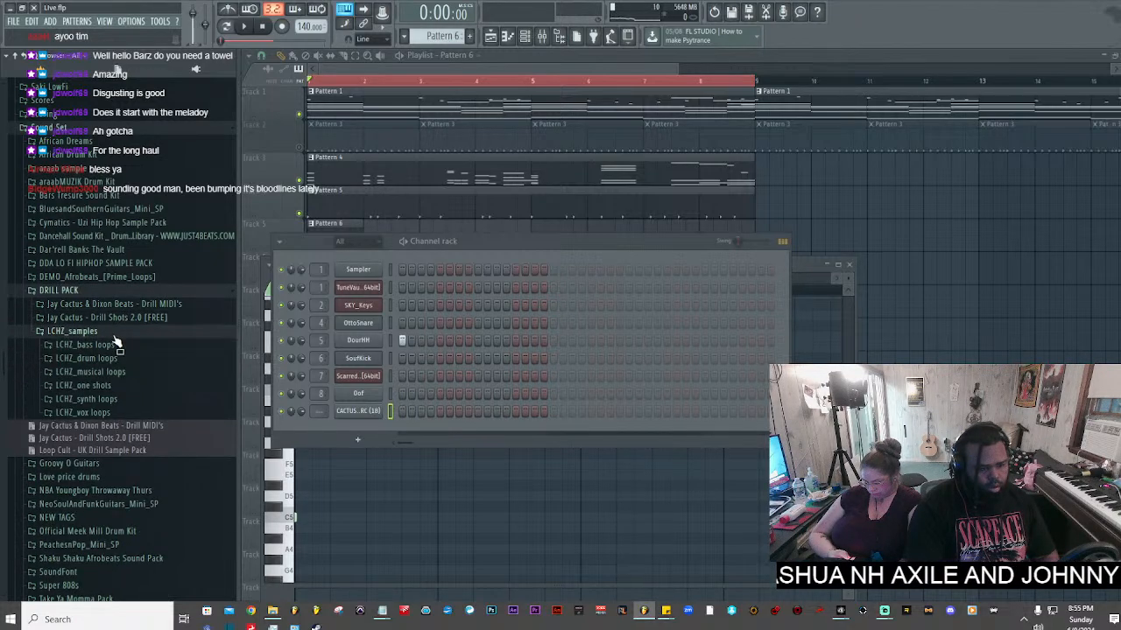
left_click(117, 386)
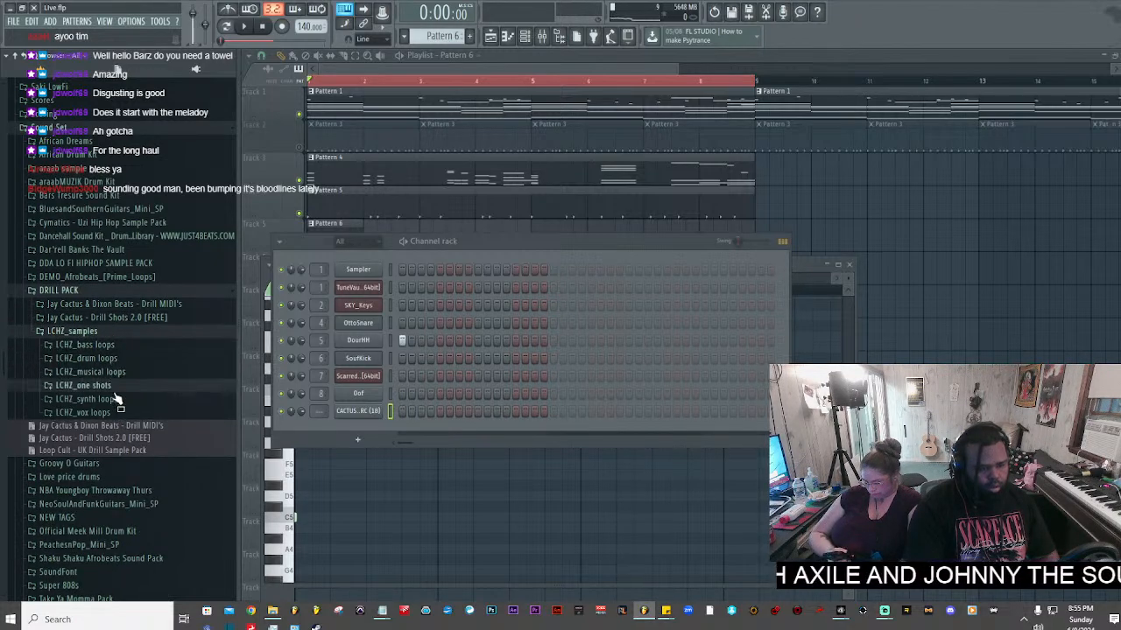
left_click(120, 399)
left_click(116, 387)
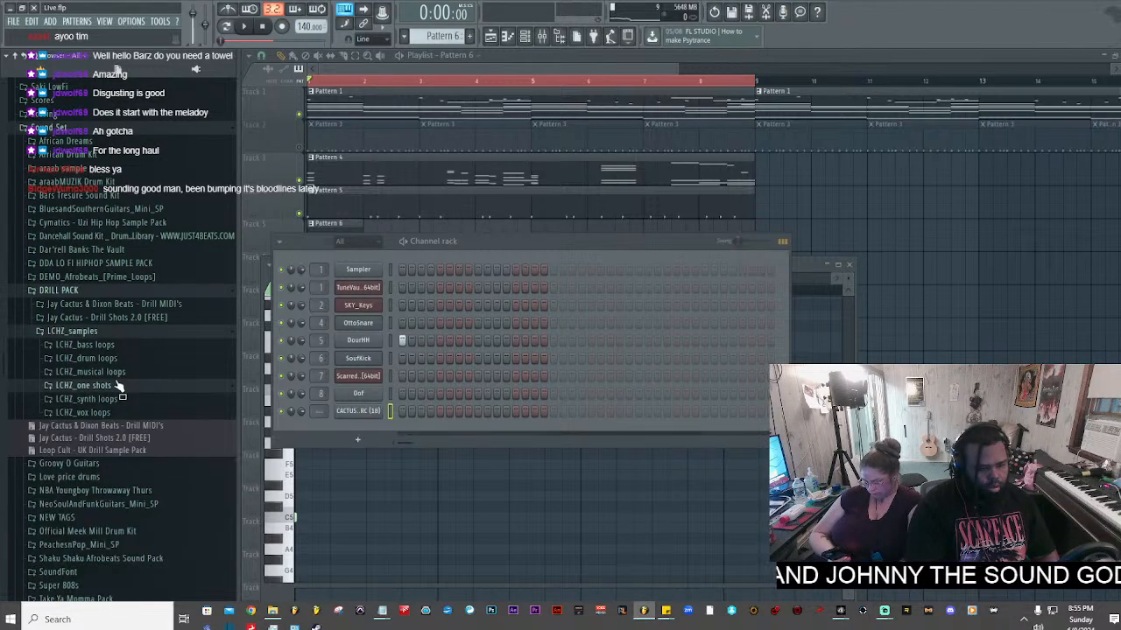
- Check the hat loops in LCHZ_drum loops and the files in LCHZ_bass loops, and collapse the LCHZ_samples folder
left_click(117, 358)
left_click(117, 401)
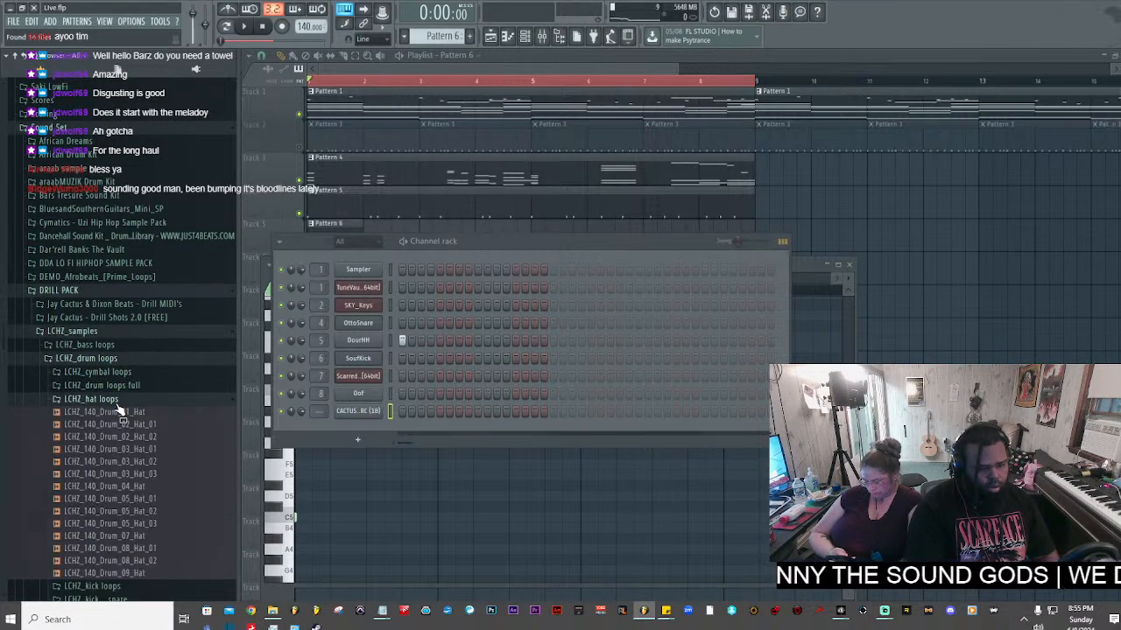
left_click(119, 402)
left_click(113, 358)
left_click(112, 345)
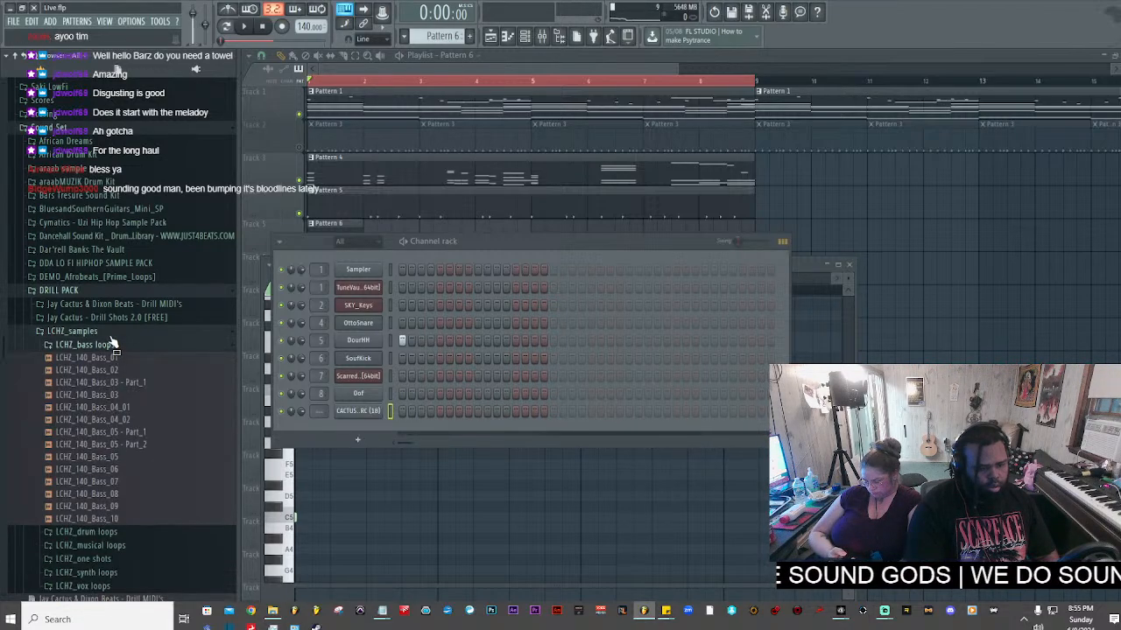
left_click(113, 333)
- Look through the instrument subfolders of Jay Cactus - Drill Shots 2.0 [FREE] and collapse them
left_click(130, 320)
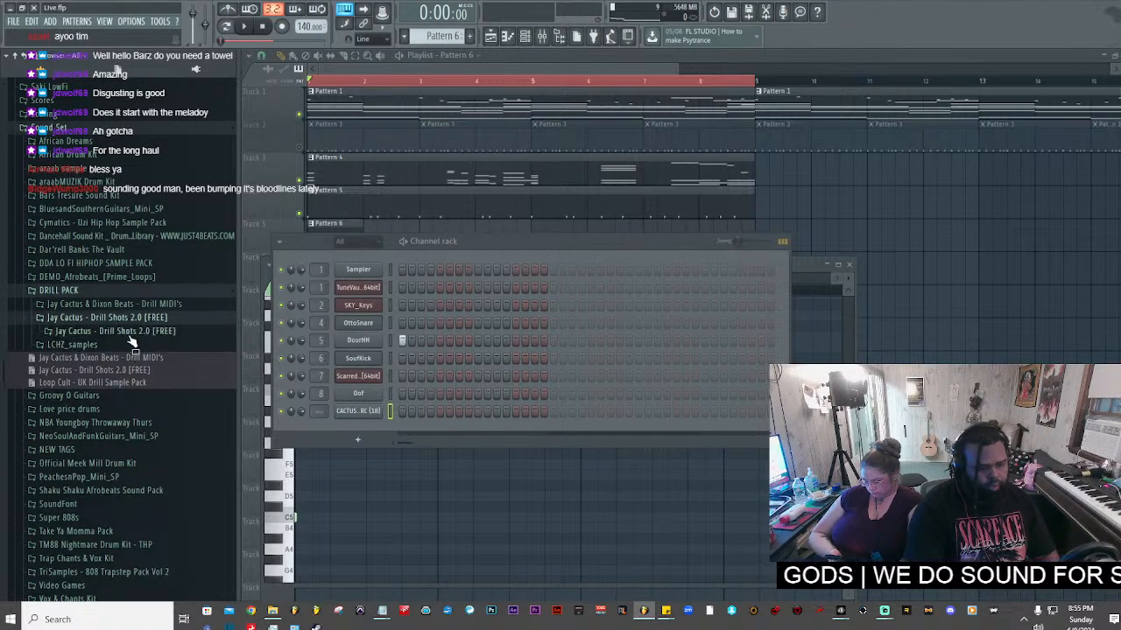
left_click(128, 334)
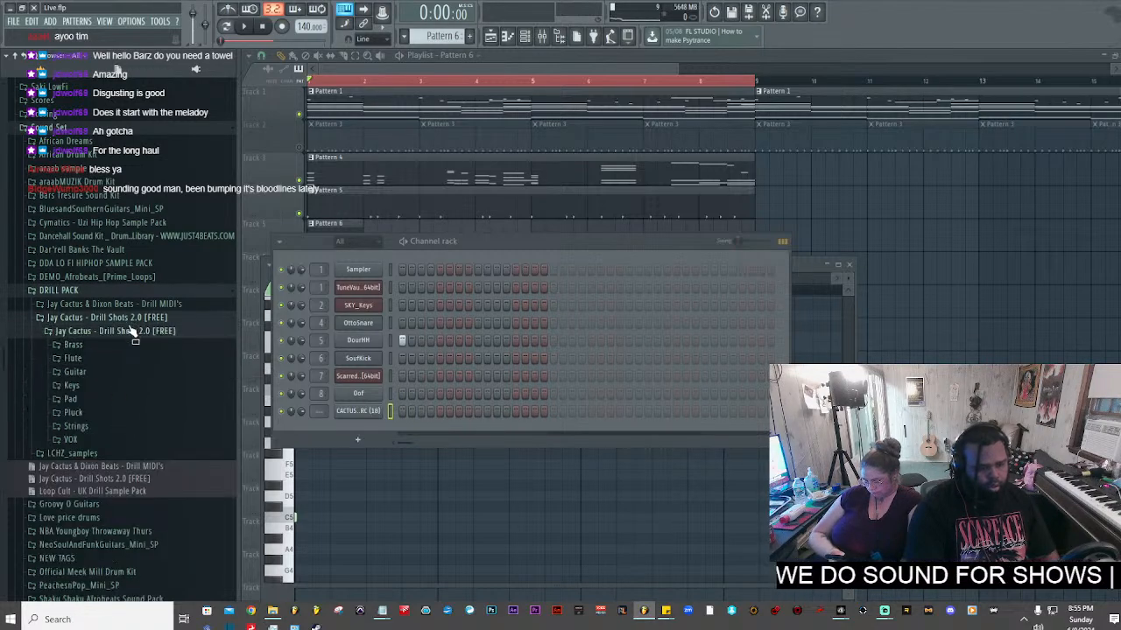
left_click(132, 330)
left_click(134, 295)
left_click(134, 295)
- Check the MIDI files of Dixon - A Movie (AMin) and Dixon - Fallen (EMIN) in the Dixon Beats loops
left_click(135, 307)
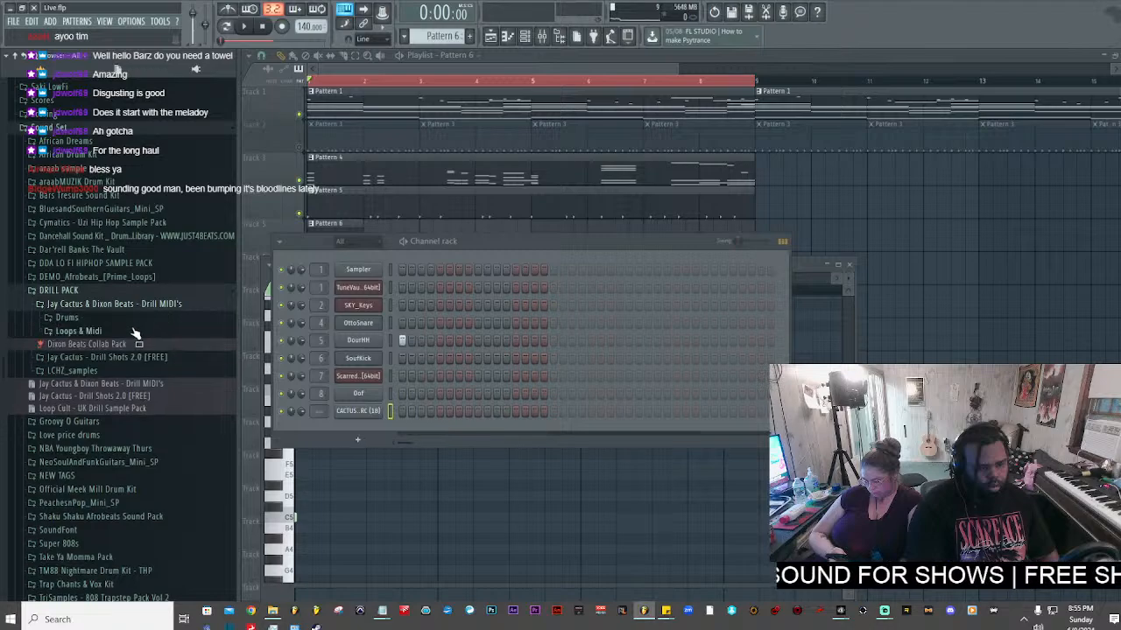
left_click(136, 319)
left_click(137, 322)
left_click(140, 333)
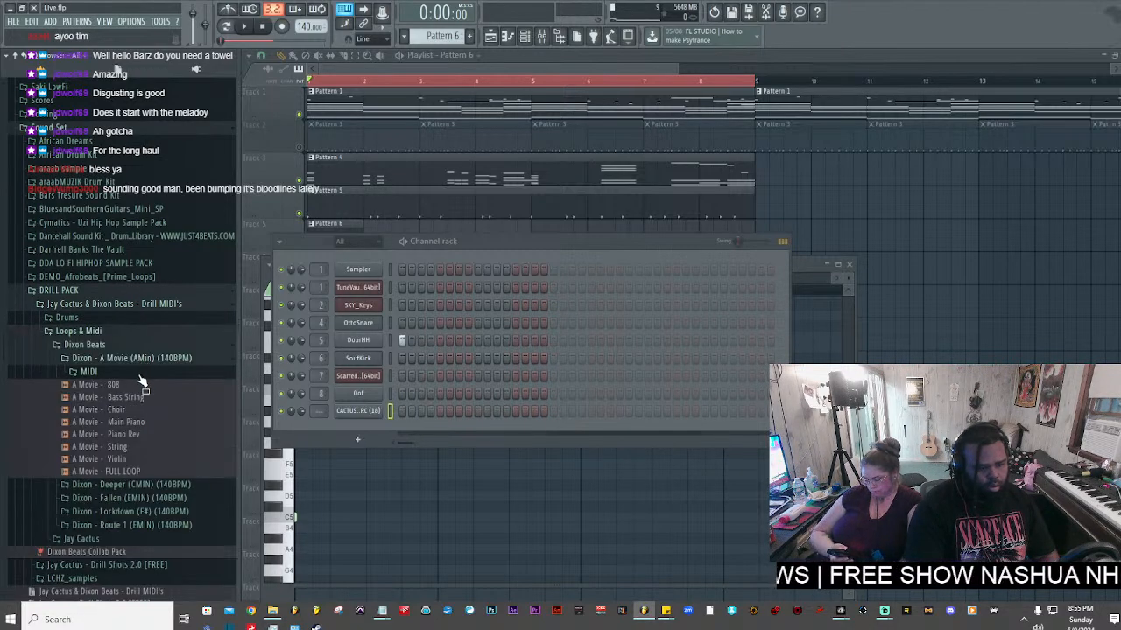
left_click(88, 371)
left_click(142, 373)
left_click(142, 359)
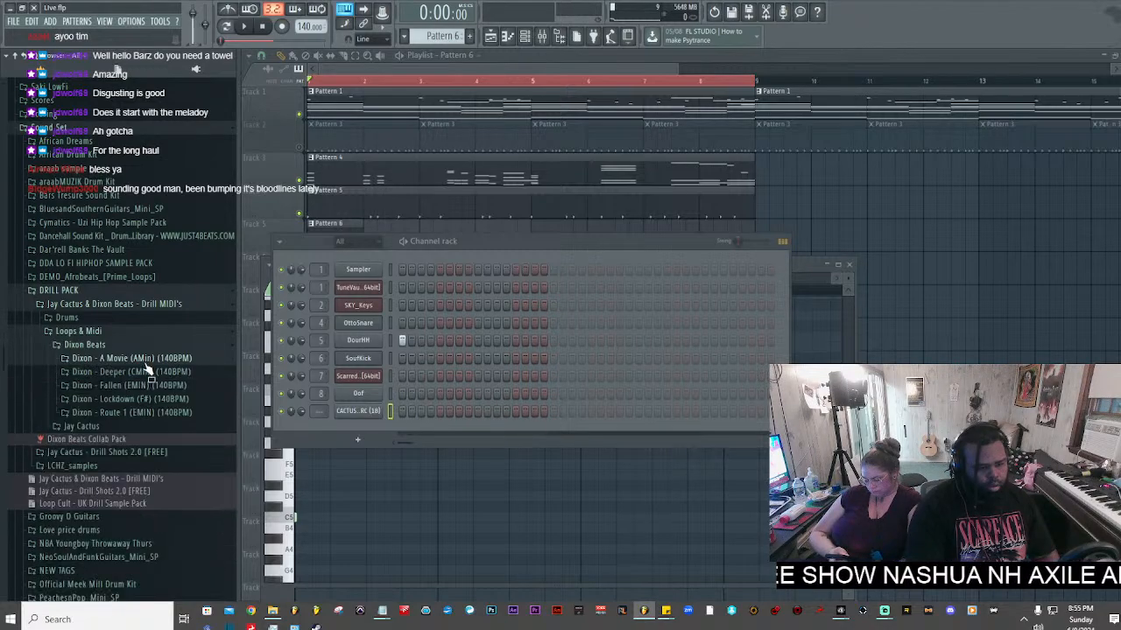
left_click(145, 386)
left_click(145, 401)
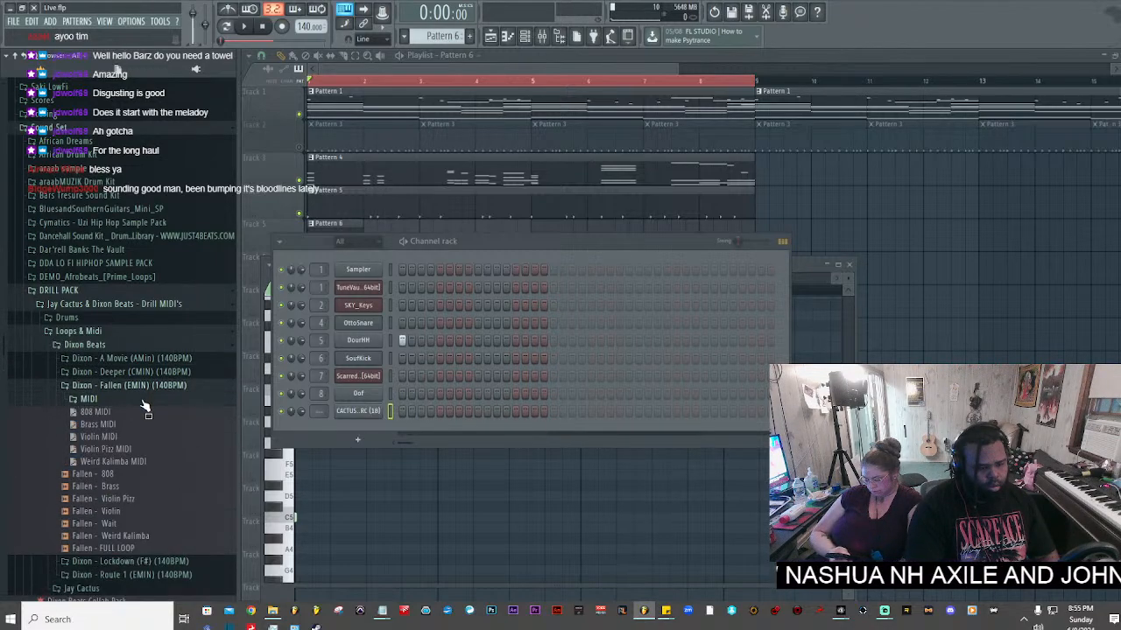
left_click(145, 402)
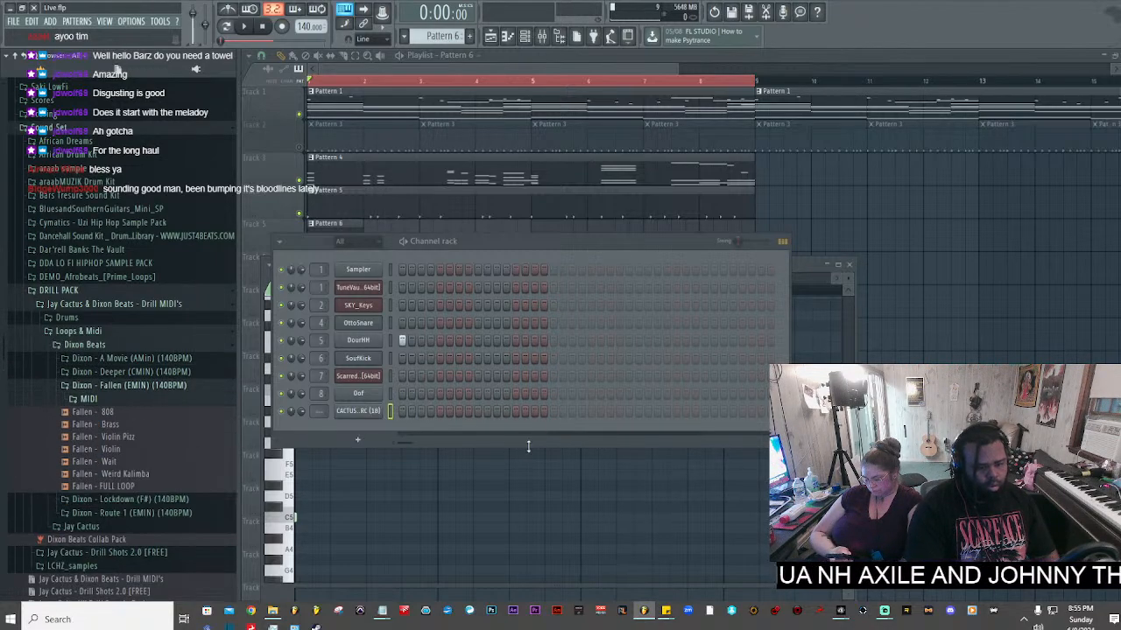
- Program CACTUS PERC (18) hits on steps 1, 4, 7, 9, 12 and 15 of Pattern 6, checking them with playback
key("space")
key("space")
left_click(419, 412)
key("space")
key("space")
left_click(450, 412)
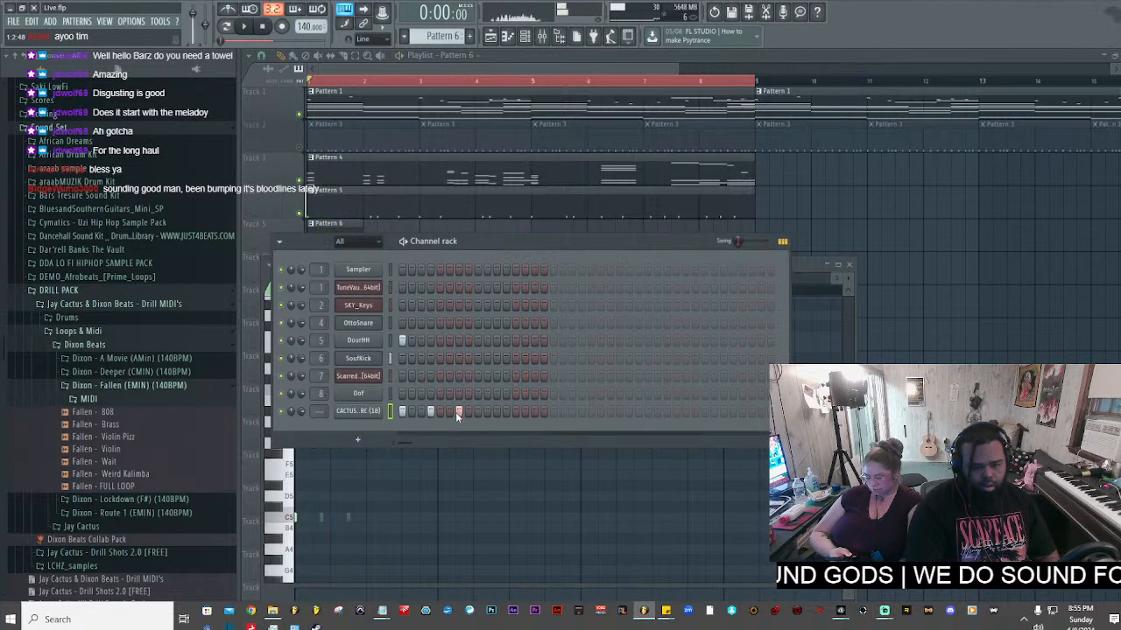
key("space")
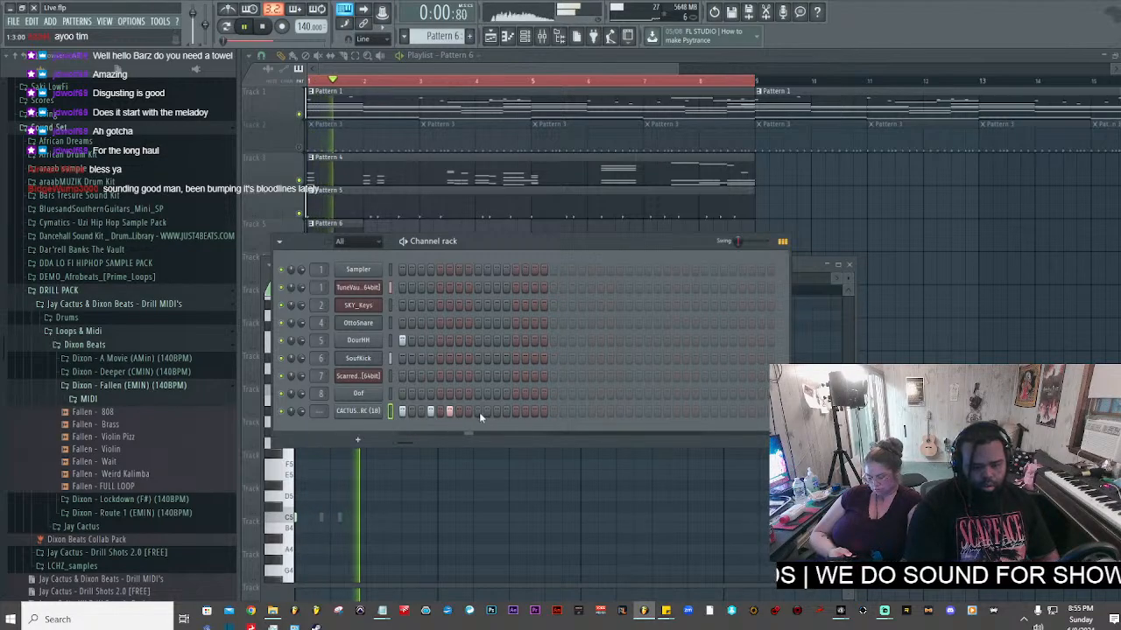
left_click(460, 412)
key("space")
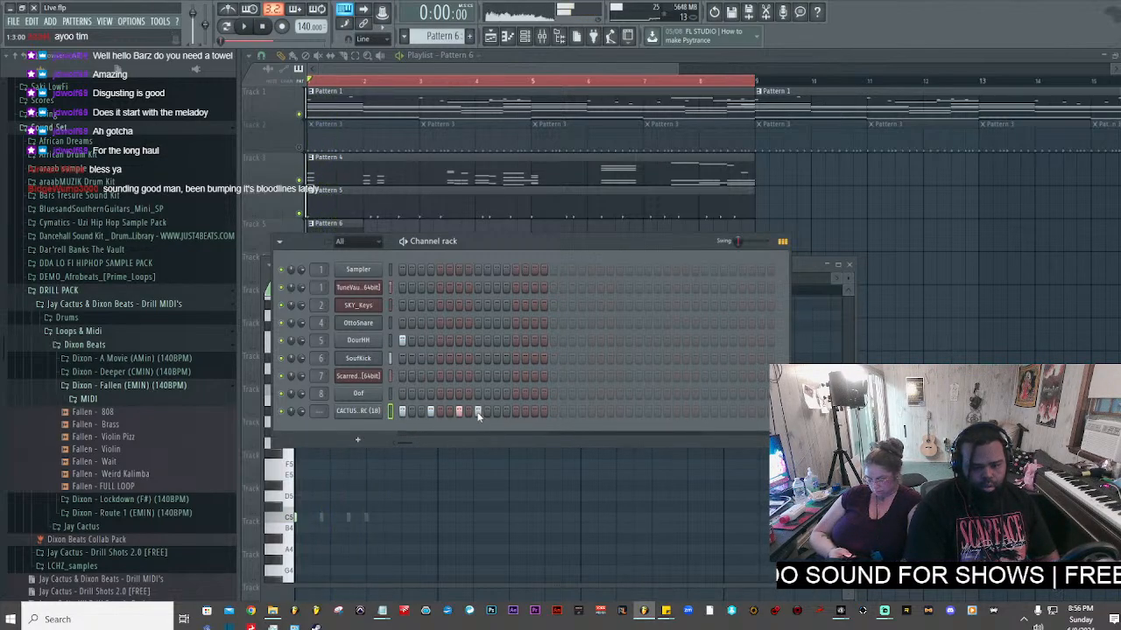
key("space")
key("space")
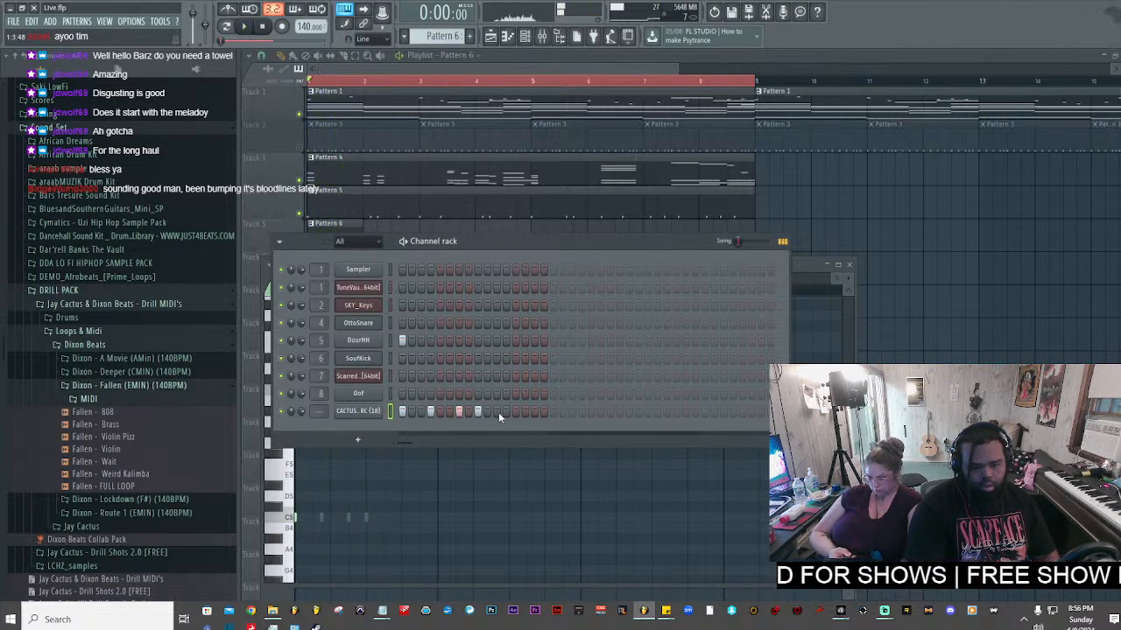
left_click(506, 411)
key("space")
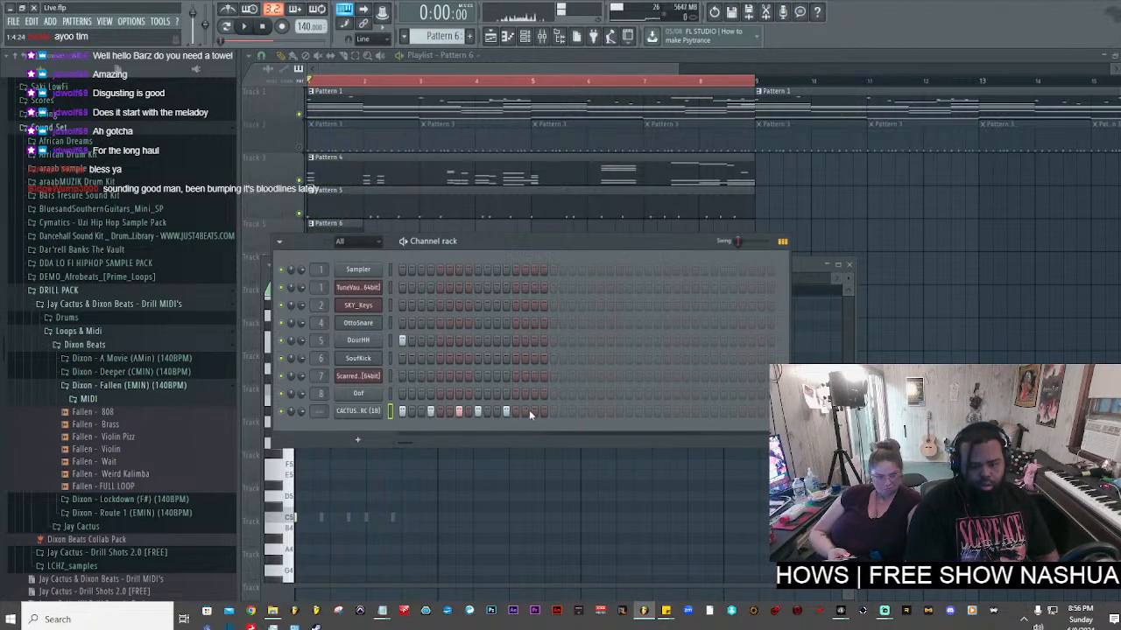
left_click(534, 413)
key("space")
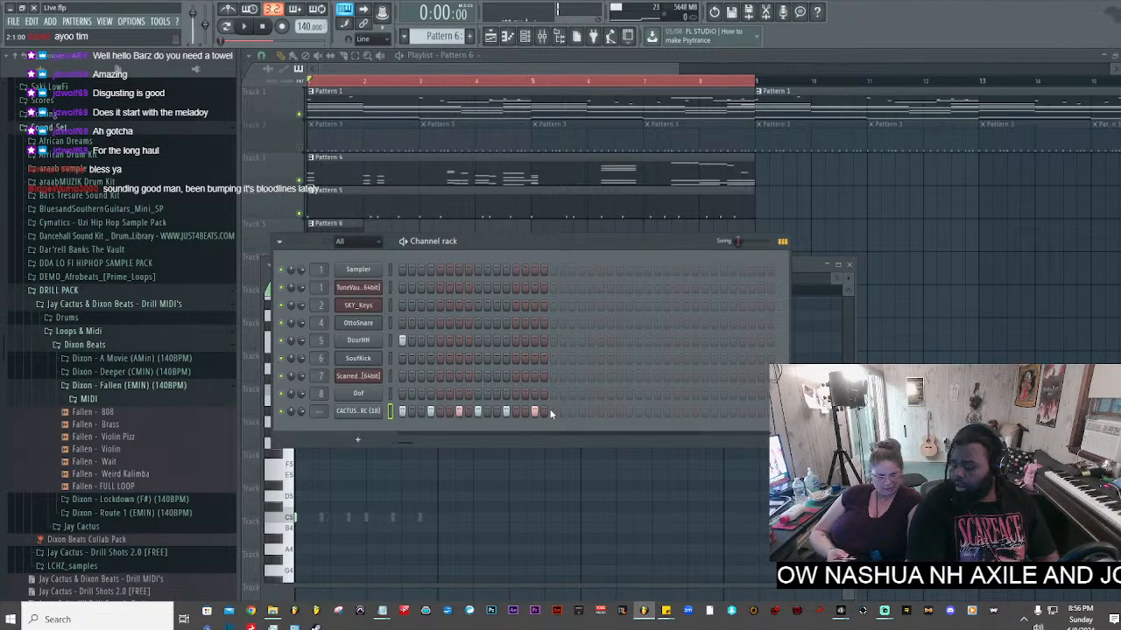
- Extend the CACTUS PERC (18) rhythm into the second bar with hits on steps 17, 20, 23, 25, 28 and 31
left_click(579, 412)
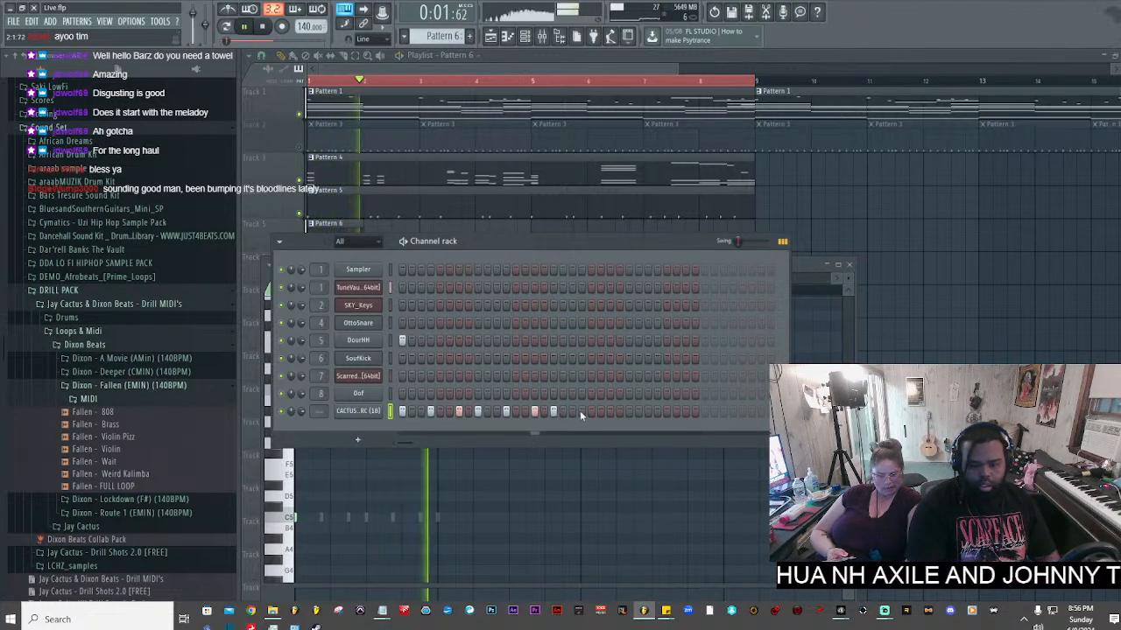
key("space")
key("space")
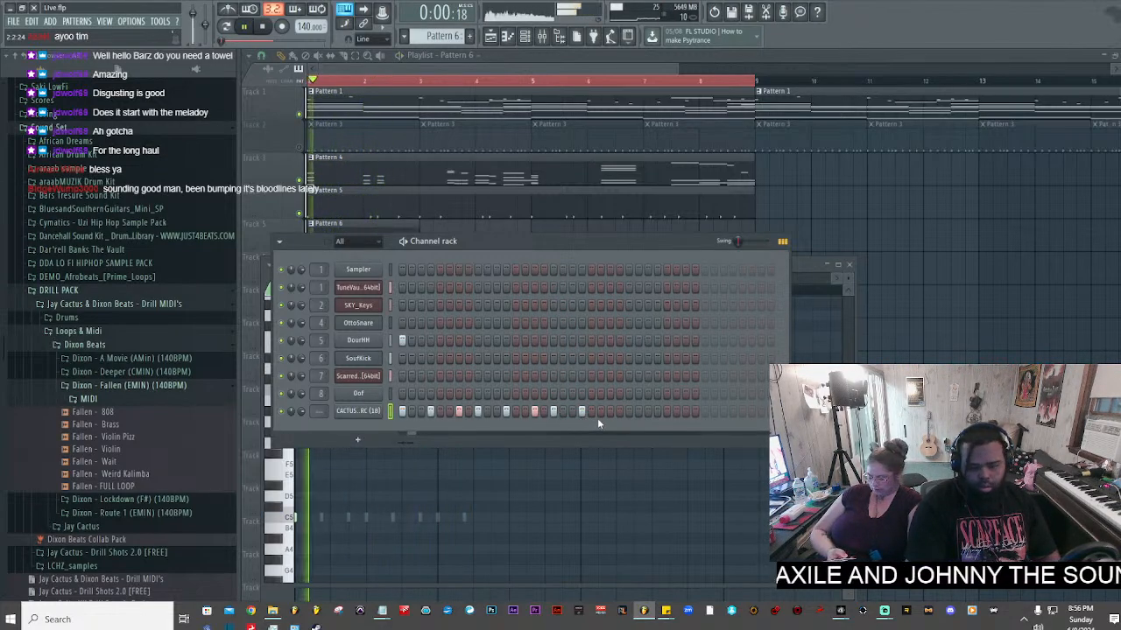
left_click(609, 412)
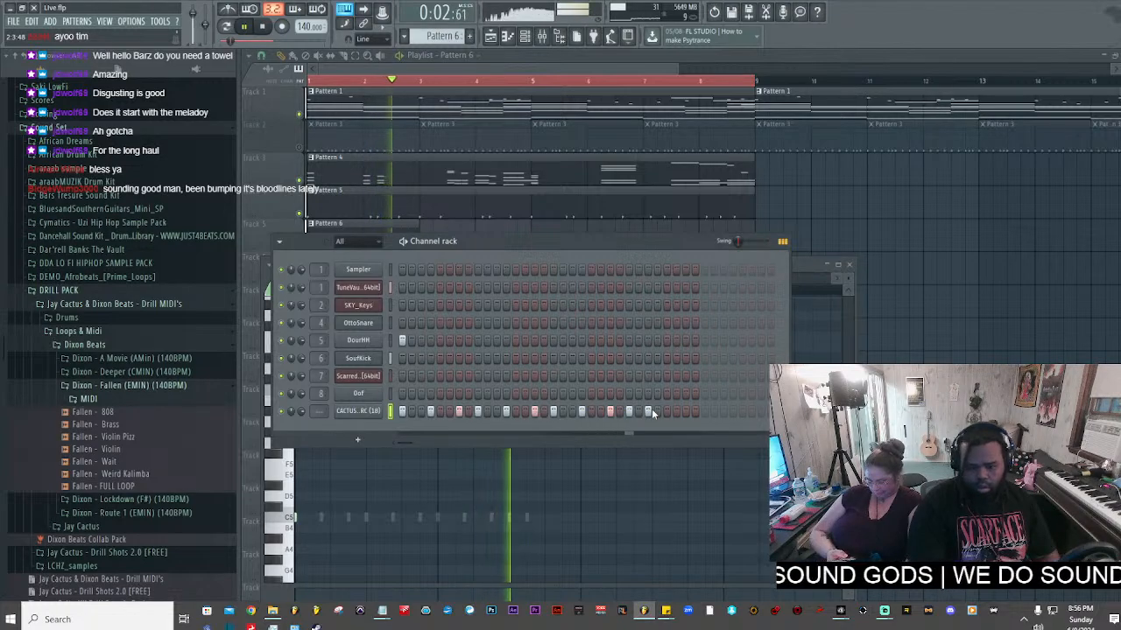
left_click(686, 412)
key("space")
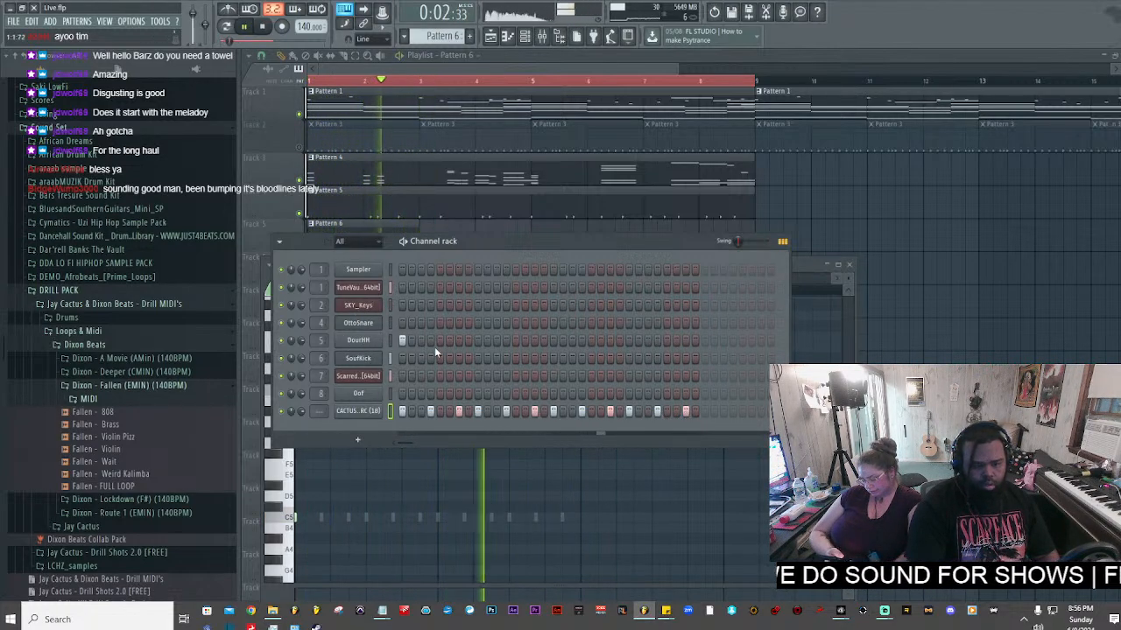
- Try to duplicate the Pattern 6 clip on Track 5 using an area selection and undo the misplaced copies
left_click(359, 69)
left_click(356, 56)
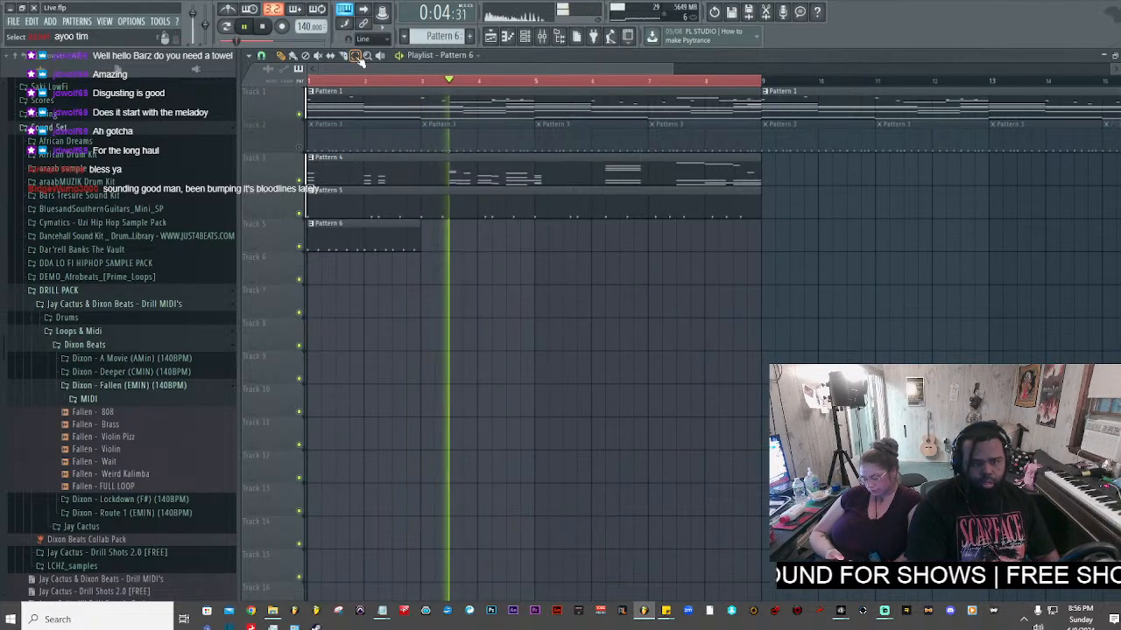
left_click_drag(443, 238, 273, 253)
key("ctrl+b")
key("ctrl+b")
key("ctrl+b")
key("ctrl+z")
key("ctrl+z")
key("ctrl+z")
key("ctrl+alt+z")
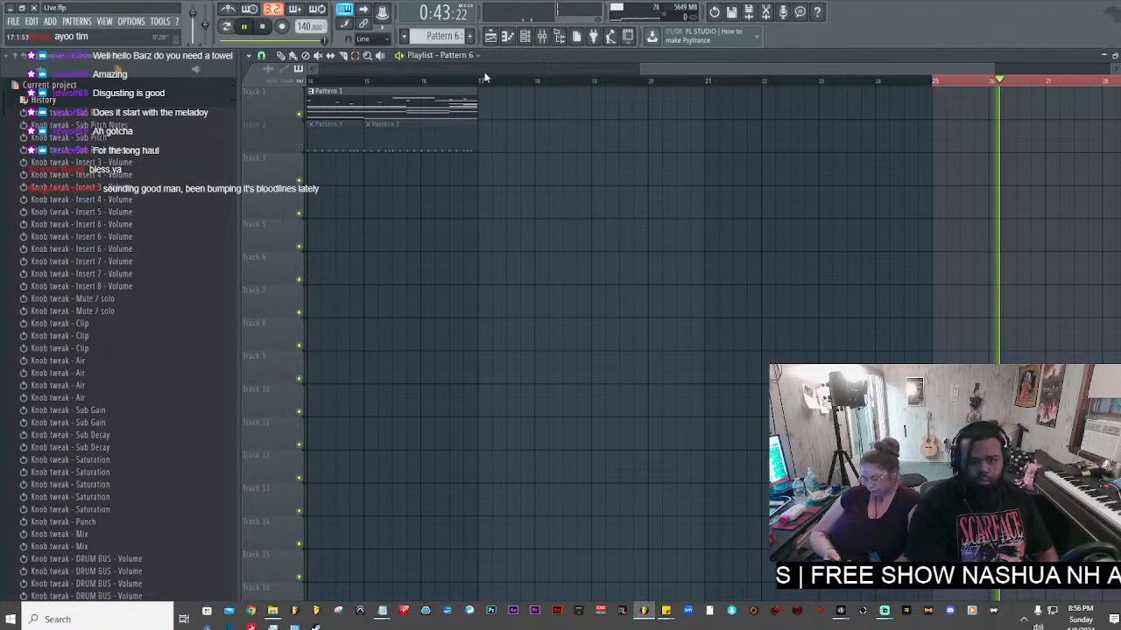
left_click(441, 70)
left_click_drag(497, 319, 312, 219)
key("ctrl+b")
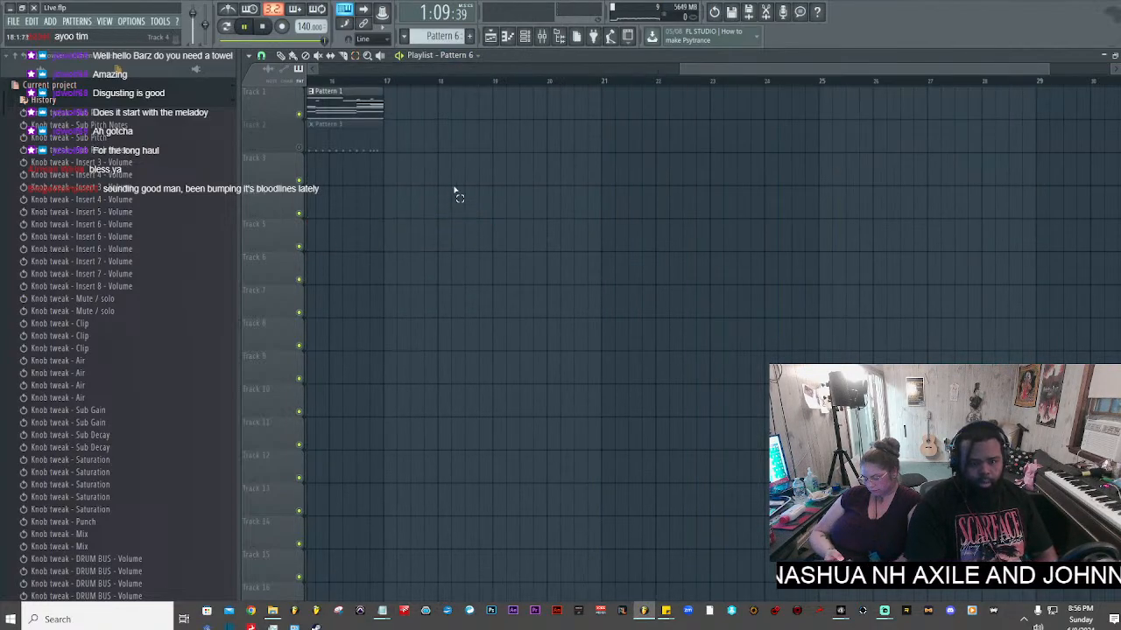
- Duplicate the two-bar Pattern 6 clip three times along Track 5 to fill bars 1 through 8, and stop playback
left_click_drag(488, 70, 494, 112)
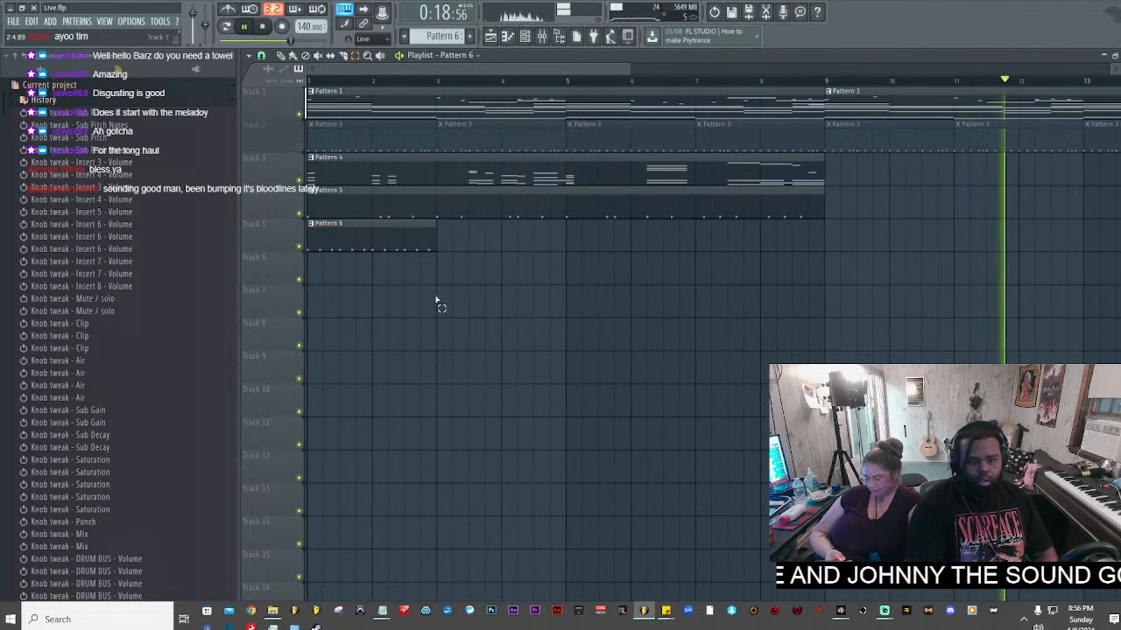
left_click(365, 251)
key("ctrl+b")
key("ctrl+b")
key("ctrl+b")
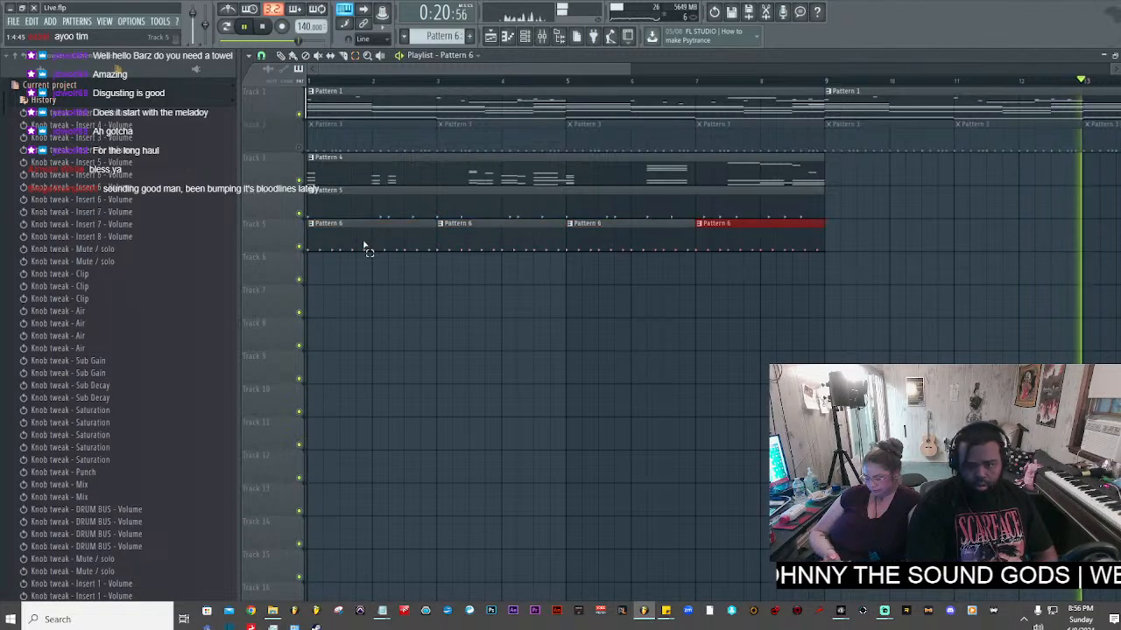
left_click(264, 27)
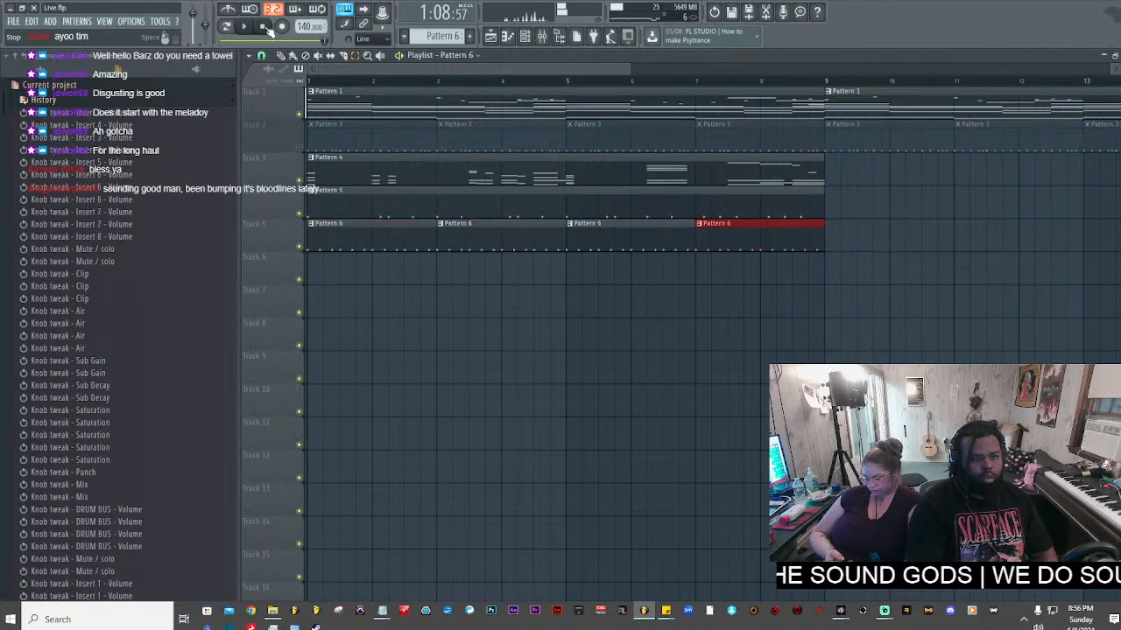
- Collapse the Dixon Beats loops in the sample library and open Jay Cactus - Been Through It (140bpm) (Fm)
left_click(70, 72)
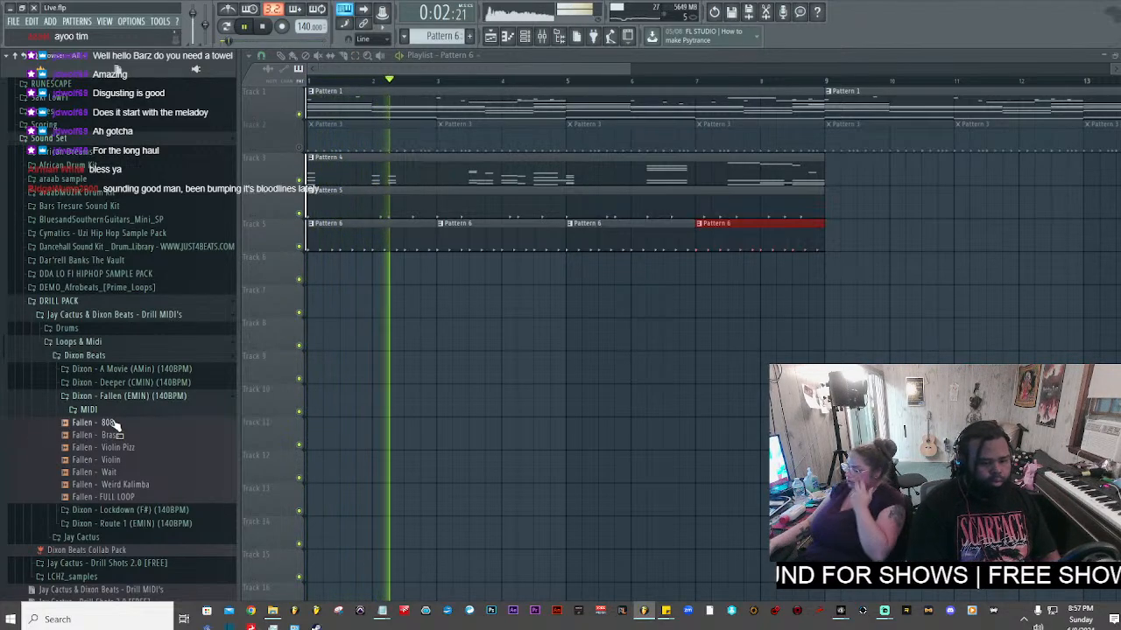
left_click(114, 396)
left_click(103, 354)
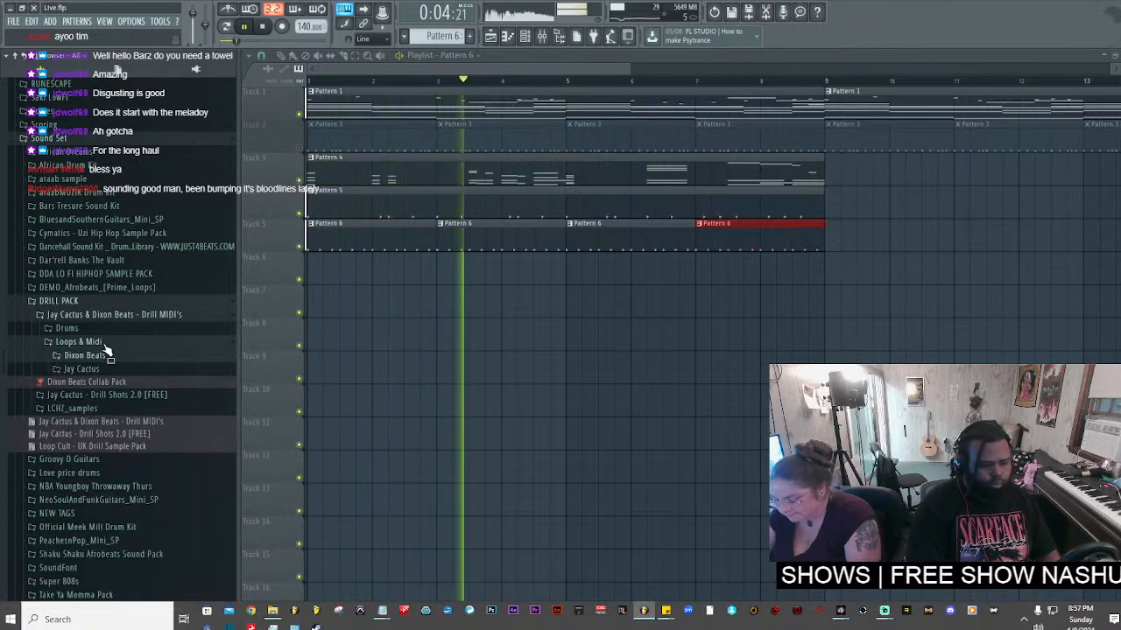
left_click(96, 371)
left_click(123, 385)
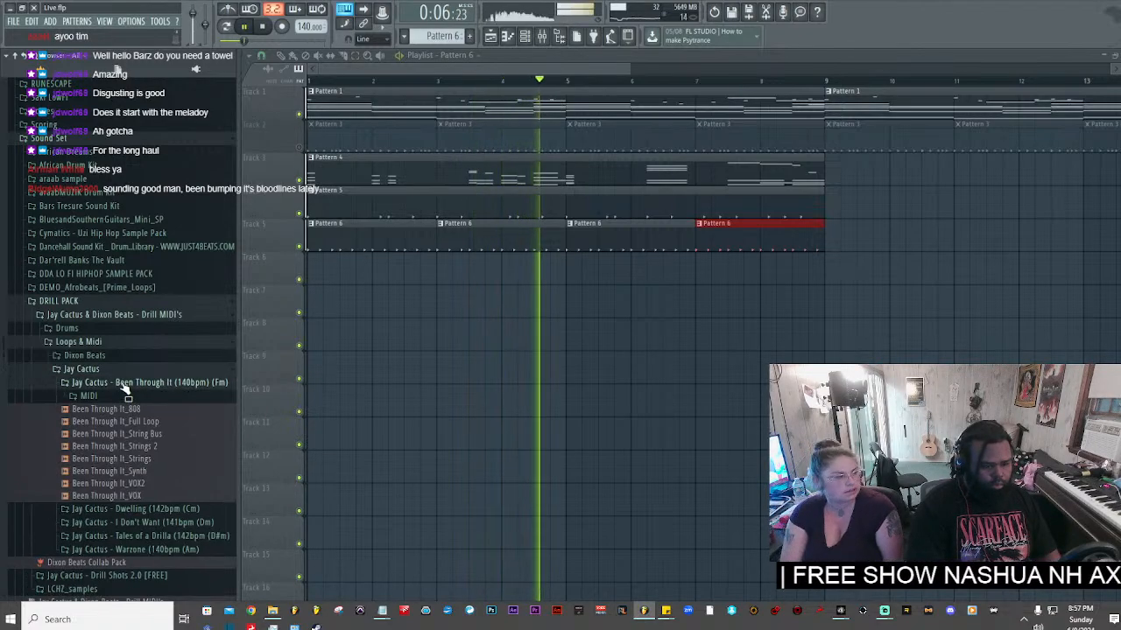
left_click(126, 401)
left_click(126, 401)
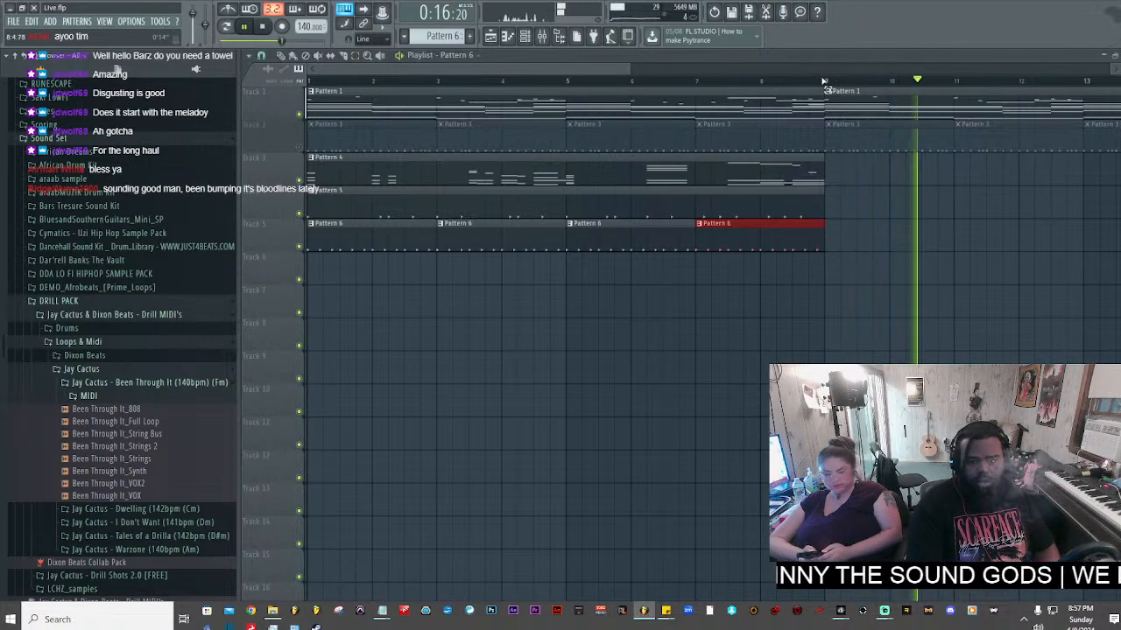
- Select bars 1 through 8 of the playlist for looping and pick the Hi Hat file in Been Through It's MIDI folder
key("ctrl+a")
left_click(91, 396)
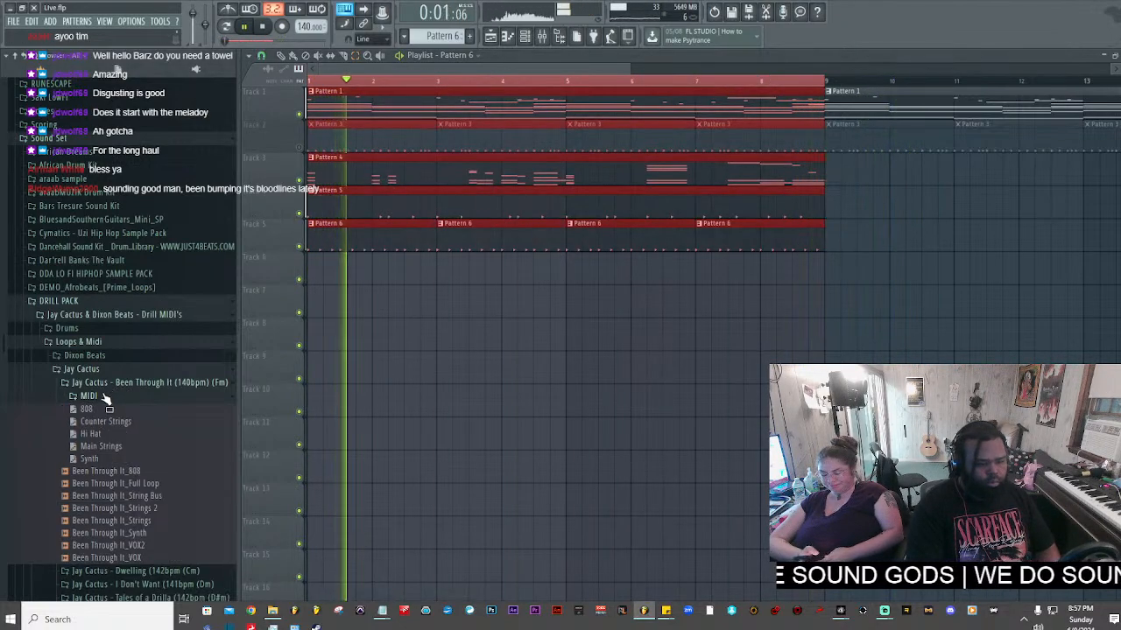
left_click(90, 371)
left_click(90, 371)
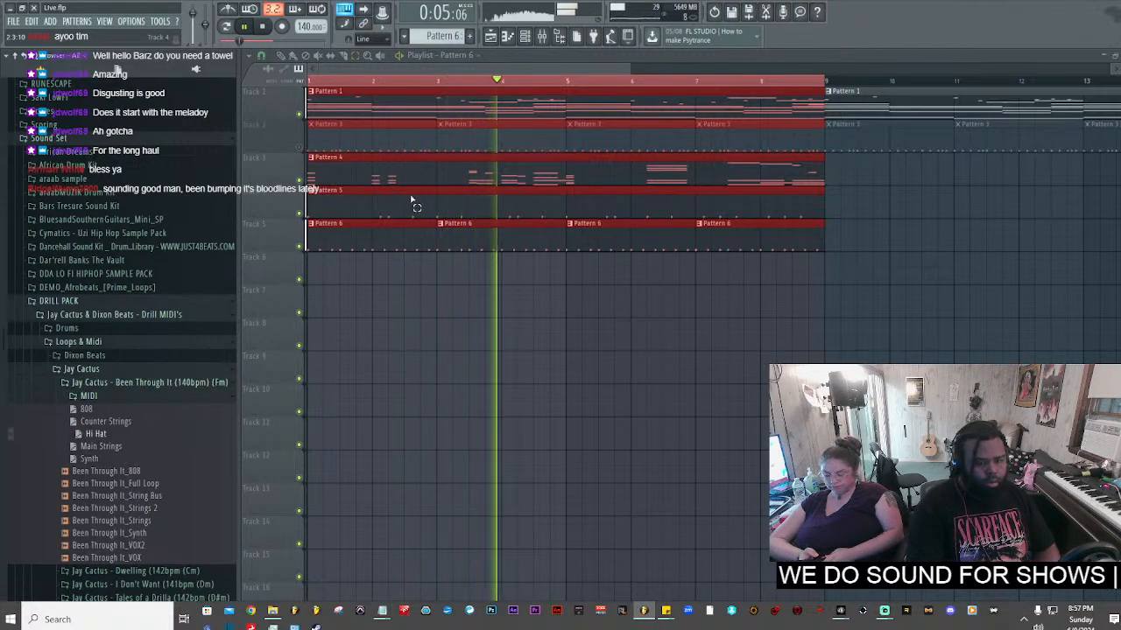
- Switch to the empty Pattern 7, load the Hi Hat MIDI into the DourHH channel, and return to the playlist
left_click(526, 36)
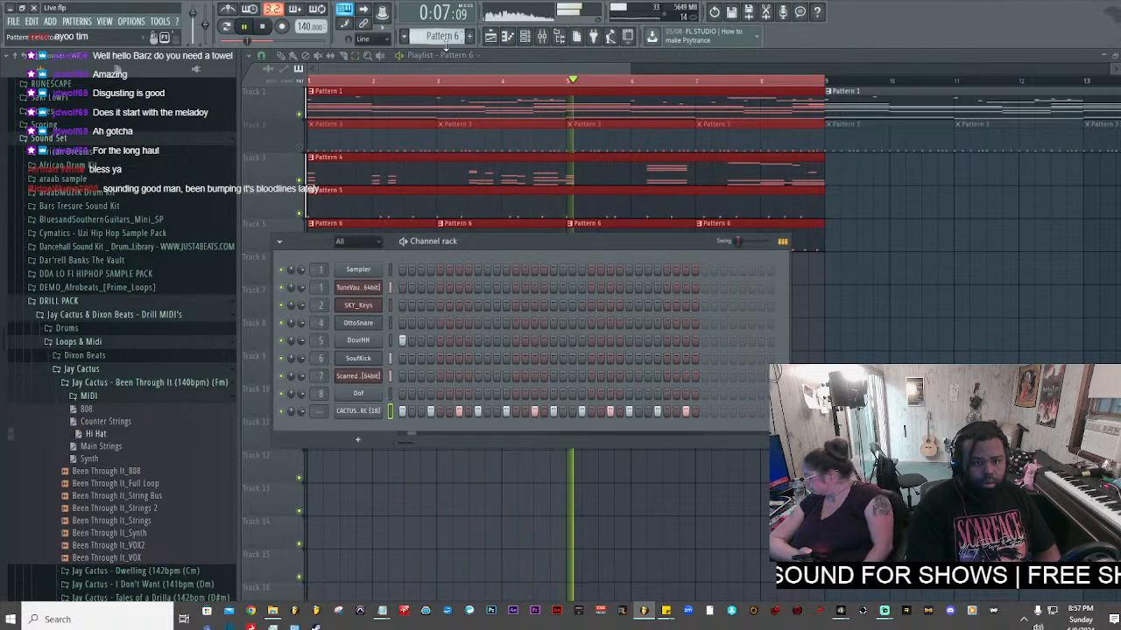
left_click_drag(446, 42, 446, 36)
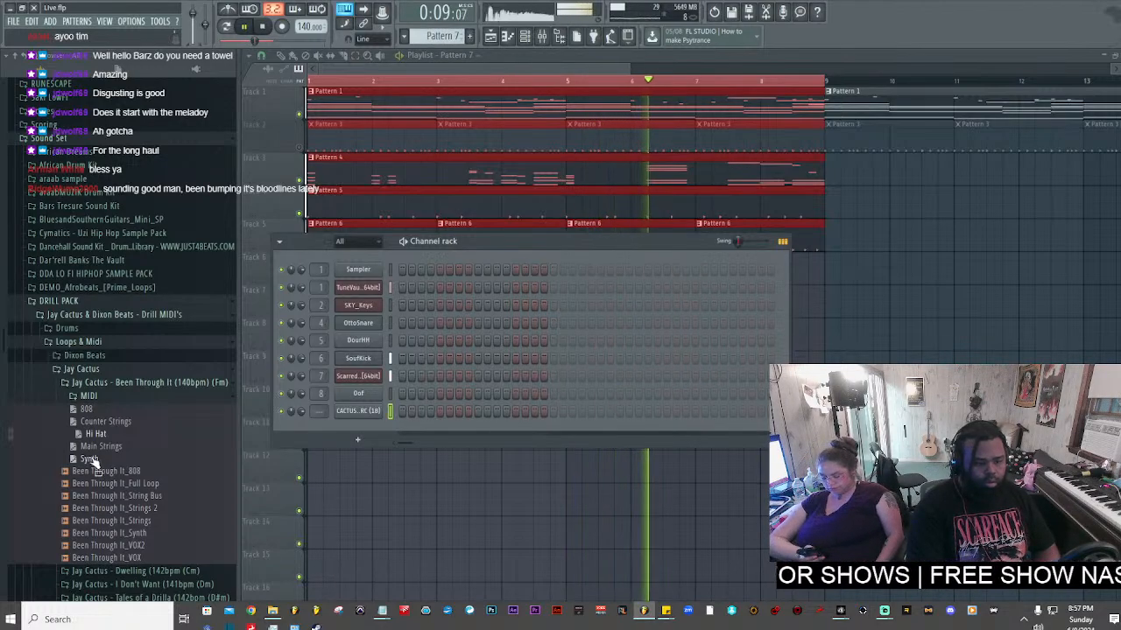
left_click(362, 343)
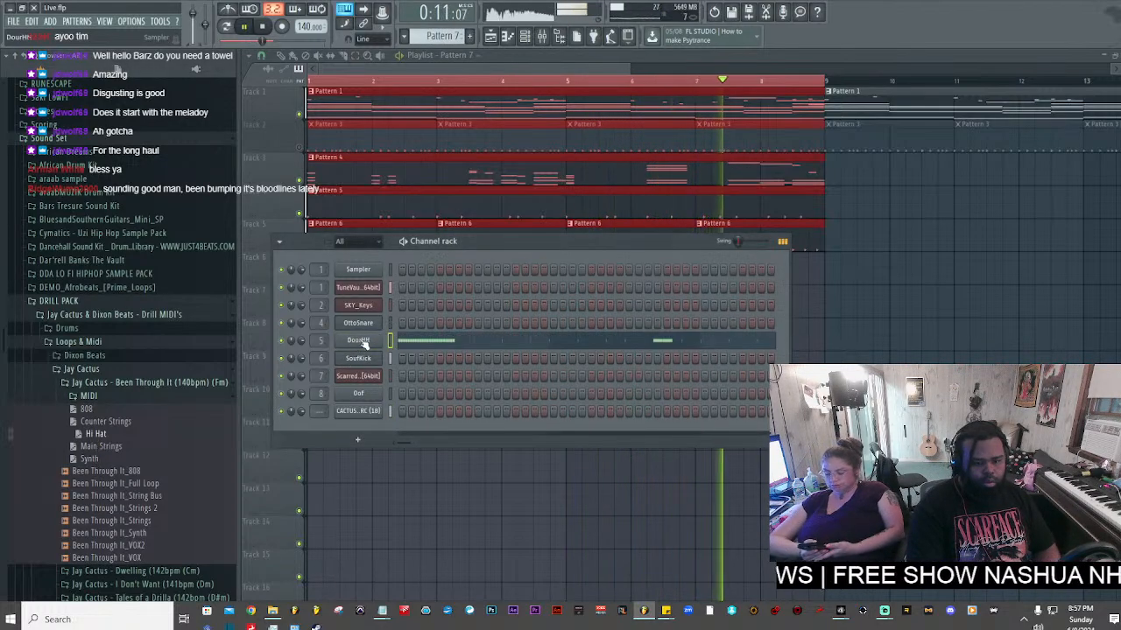
left_click(304, 123)
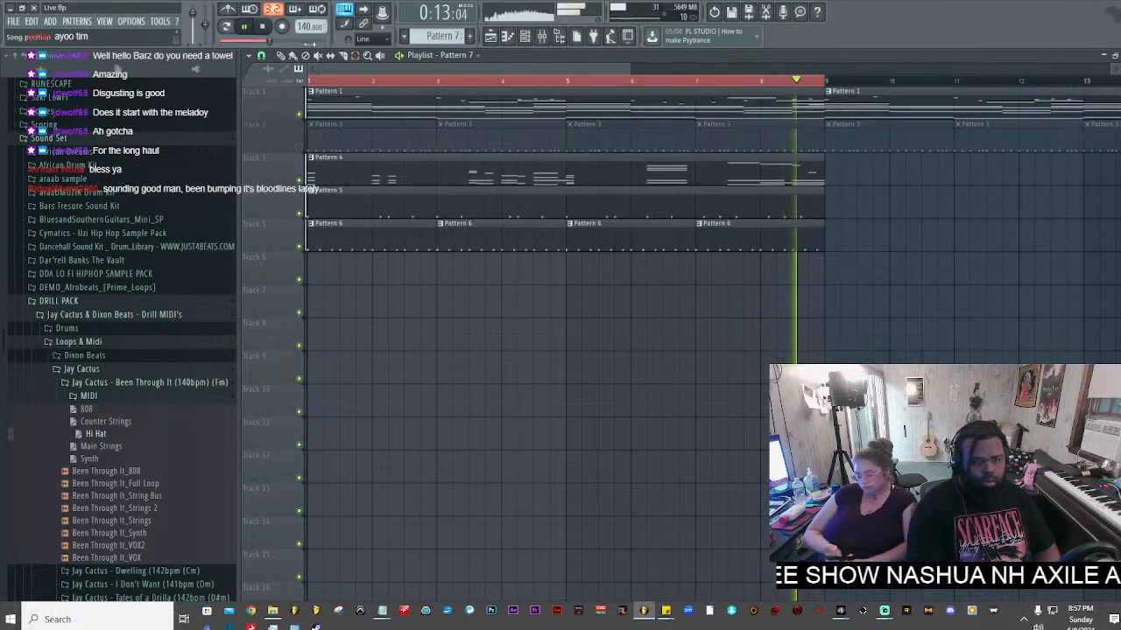
- Place a Pattern 7 clip at bar 1 of Track 6 and route the CACTUS channel to mixer insert 10
left_click(313, 266)
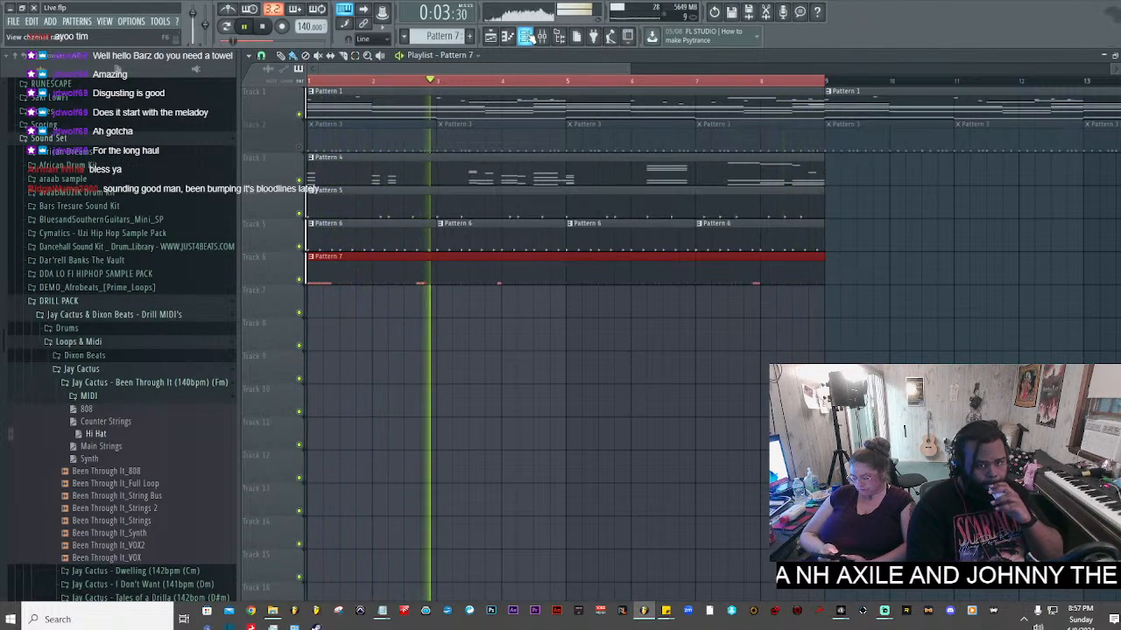
key("F6")
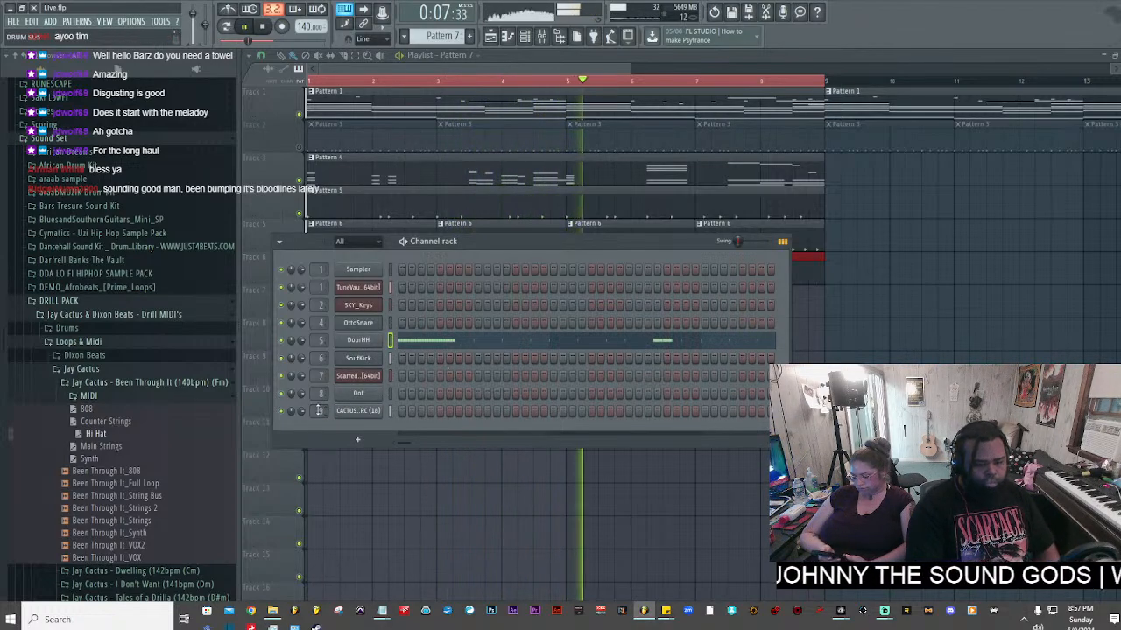
key("F9")
left_click_drag(322, 412, 322, 404)
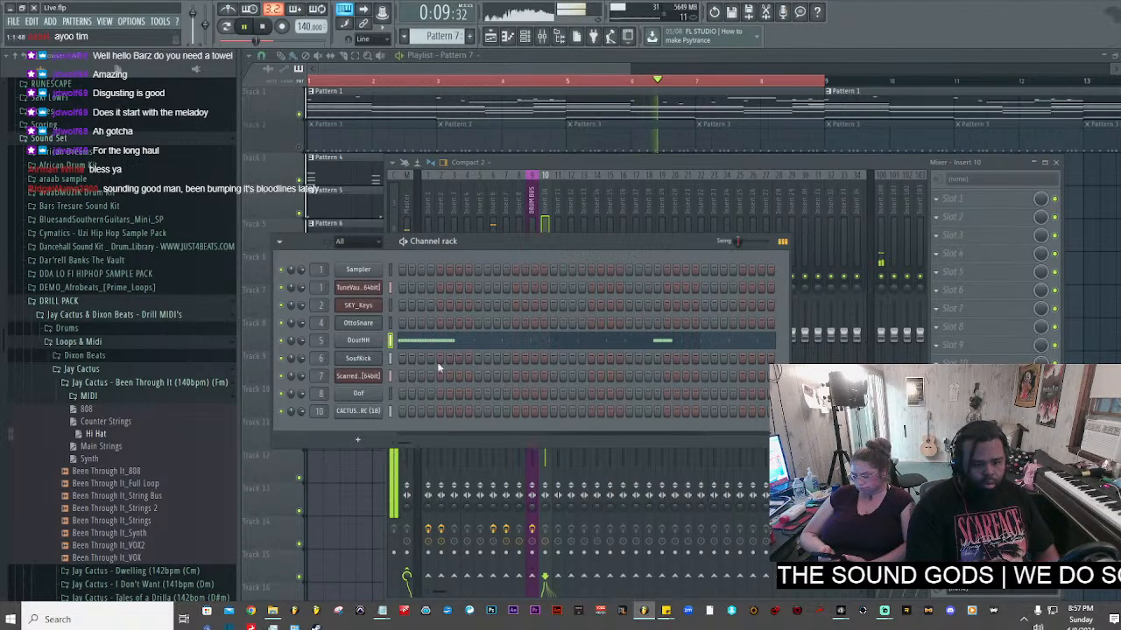
left_click(586, 165)
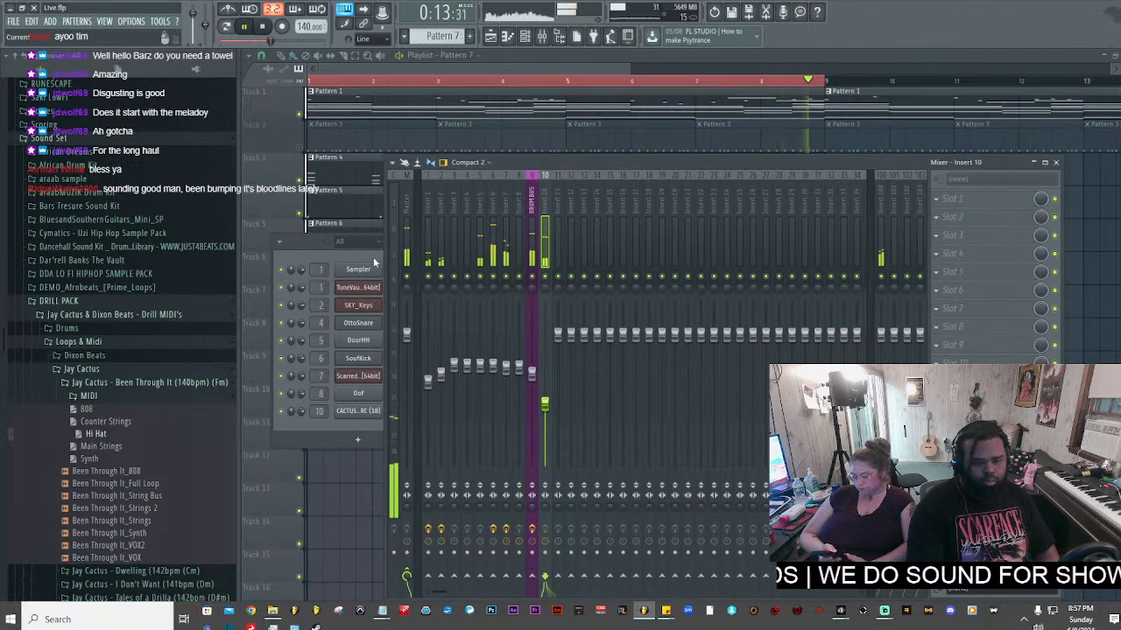
left_click(344, 256)
left_click(375, 73)
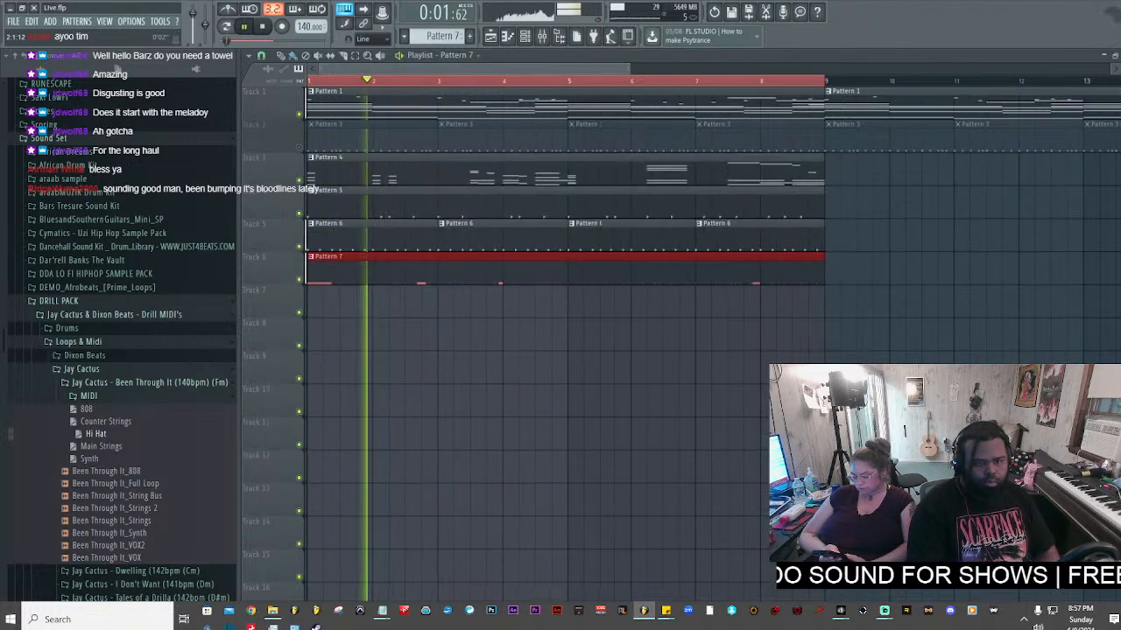
- Unmute Track 2 in the playlist and show the channel rack
scroll(366, 67, "up", 1)
left_click(298, 148)
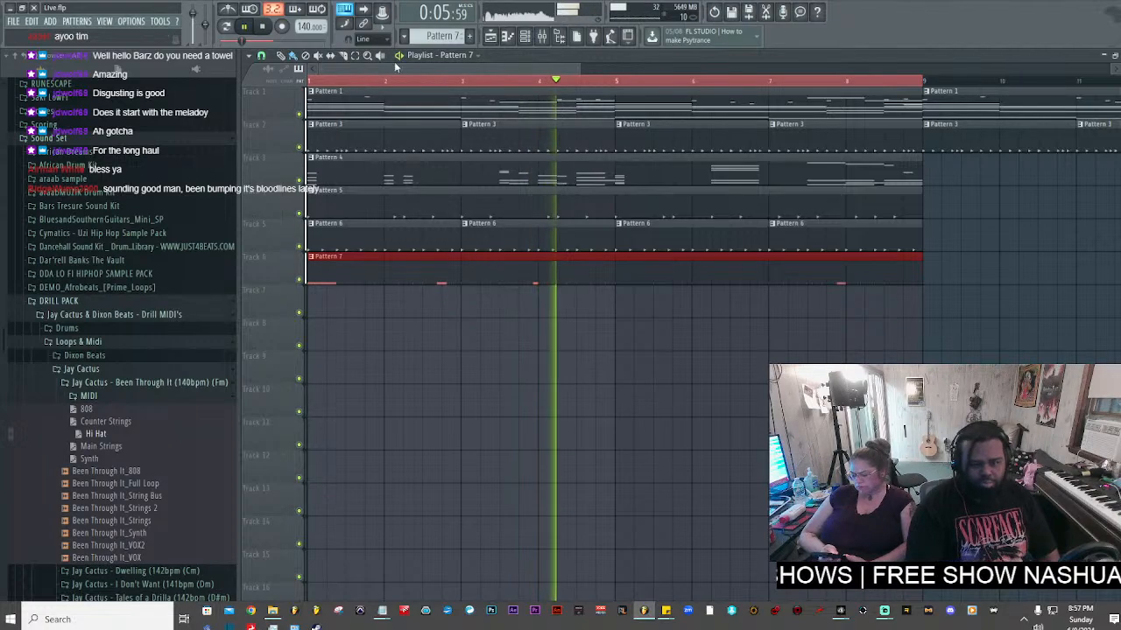
left_click(526, 36)
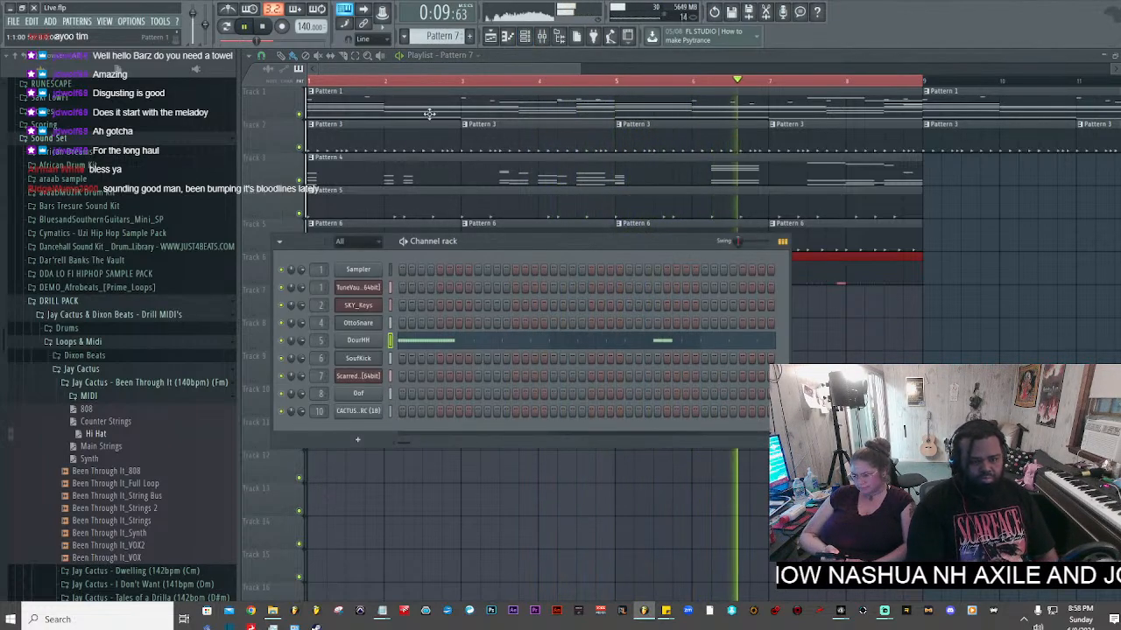
right_click(414, 138)
right_click(534, 142)
right_click(671, 144)
right_click(801, 142)
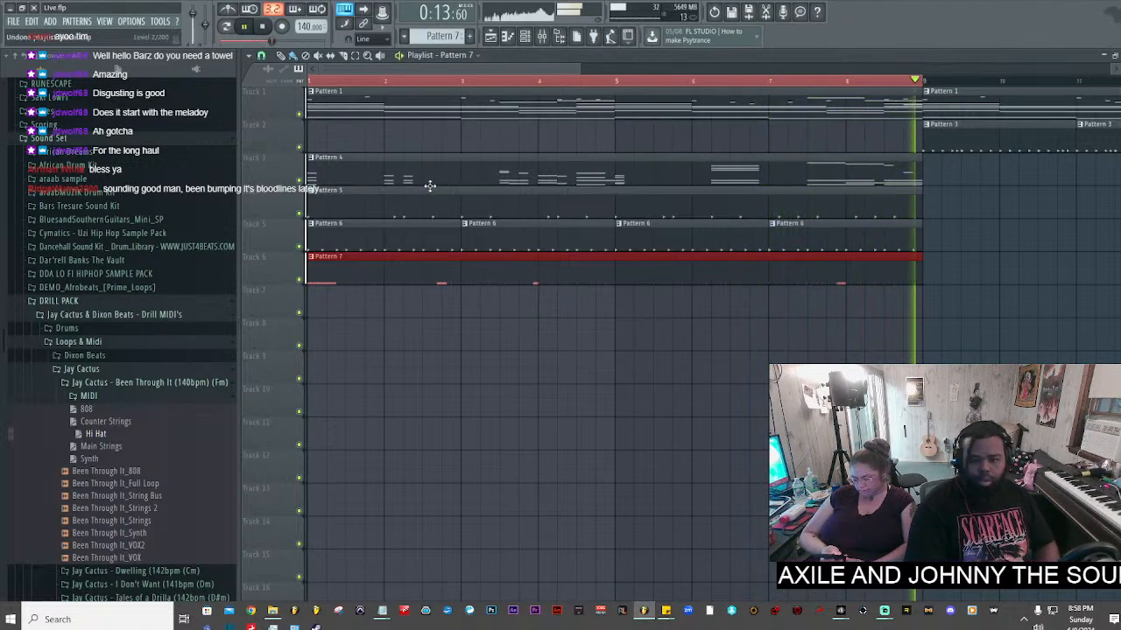
key("ctrl+z")
- Move the Pattern 4, 5, 6 and 7 clips down three tracks so they occupy Tracks 6 through 9
left_click(355, 56)
left_click_drag(921, 317, 307, 155)
left_click(282, 58)
mouse_move(369, 178)
left_mouse_down()
mouse_move(328, 313)
mouse_move(336, 277)
left_mouse_up()
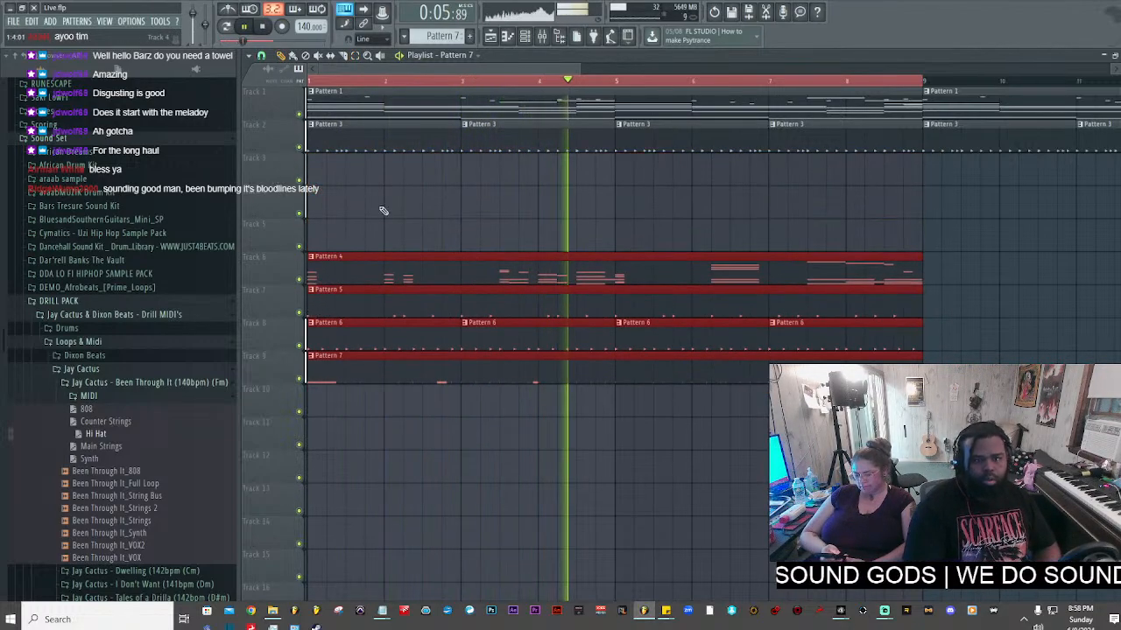
- Split Pattern 3 by channel and arrange the Oof, OttoSnare and DourHH clips at bar 1 on Tracks 2, 3 and 4
left_click_drag(442, 36, 442, 50)
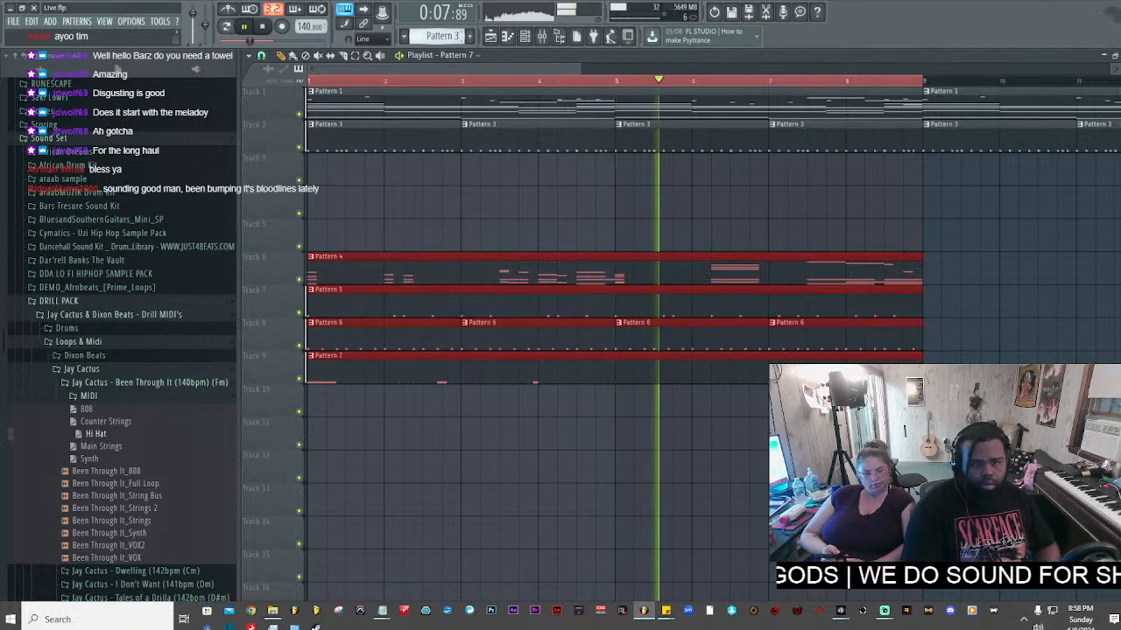
key("F6")
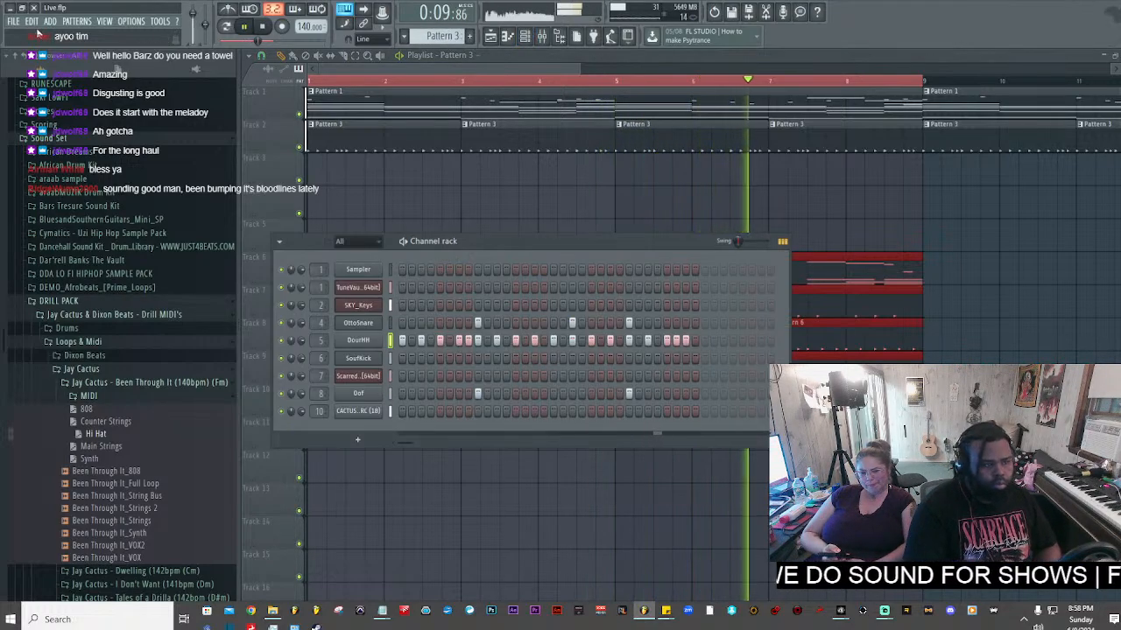
left_click(76, 21)
left_click(144, 163)
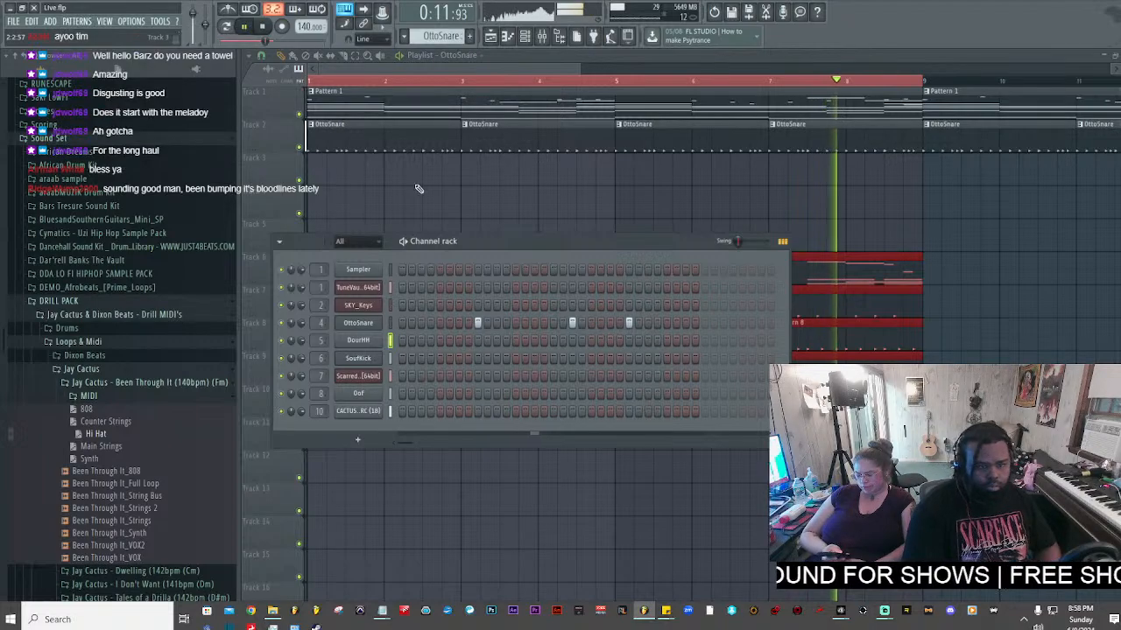
left_click_drag(324, 152, 320, 209)
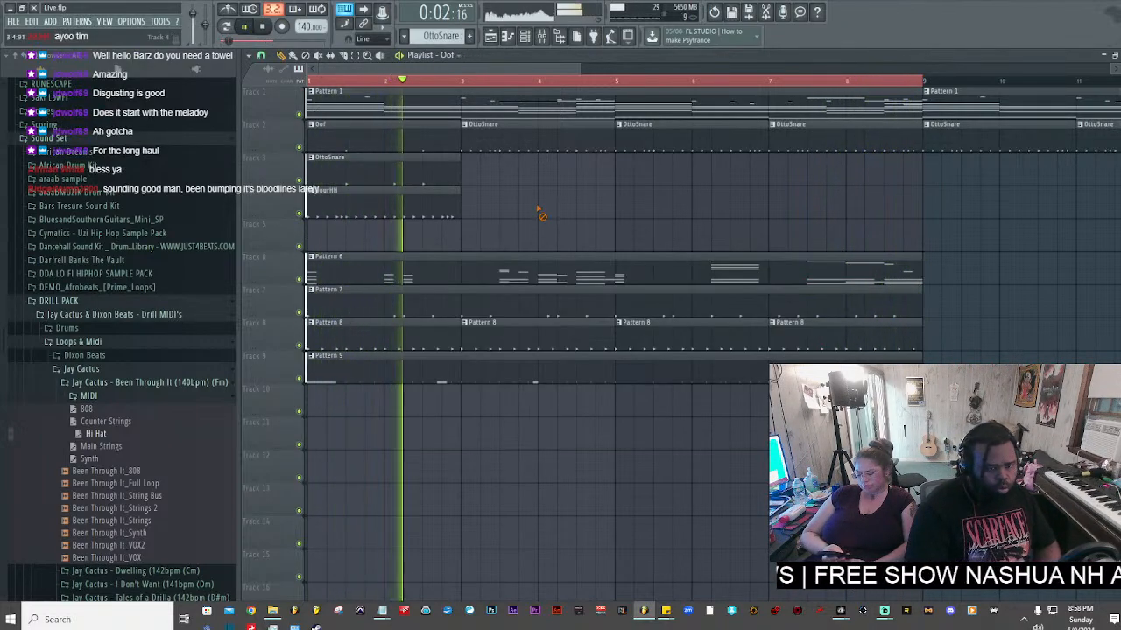
- Delete the three OttoSnare clips between bars 3 and 8 on Track 2
right_click(545, 140)
right_click(692, 142)
right_click(804, 145)
left_click_drag(525, 250, 289, 133)
key("ctrl+b")
key("ctrl+b")
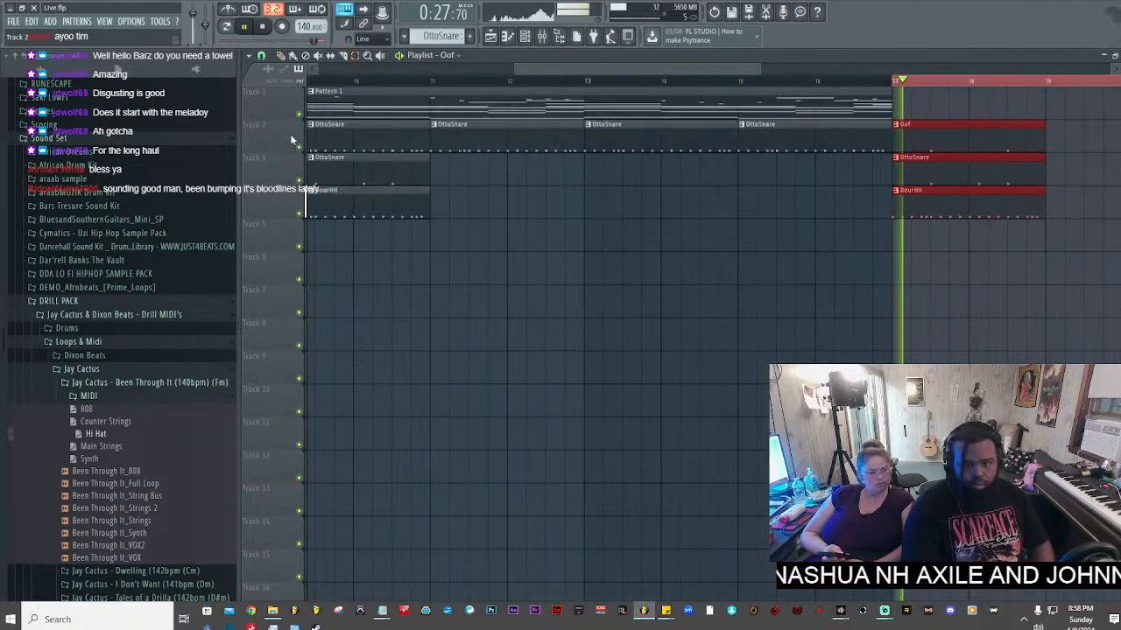
key("ctrl+z")
key("ctrl+z")
- Clear the time selection, duplicate the Oof, OttoSnare and DourHH clips three times, and select bars 1 through 8 for looping
left_click_drag(435, 69, 441, 69)
double_click(436, 80)
left_click_drag(462, 186, 299, 133)
left_click_drag(443, 205, 284, 132)
key("ctrl+b")
key("ctrl+b")
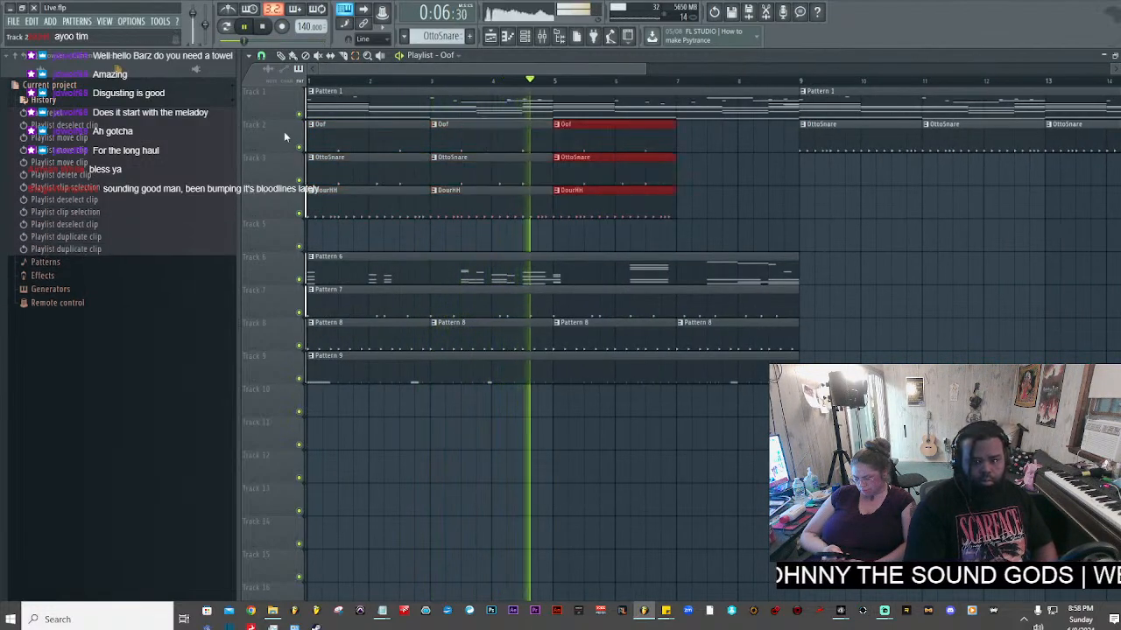
key("ctrl+b")
left_click_drag(796, 81, 307, 81)
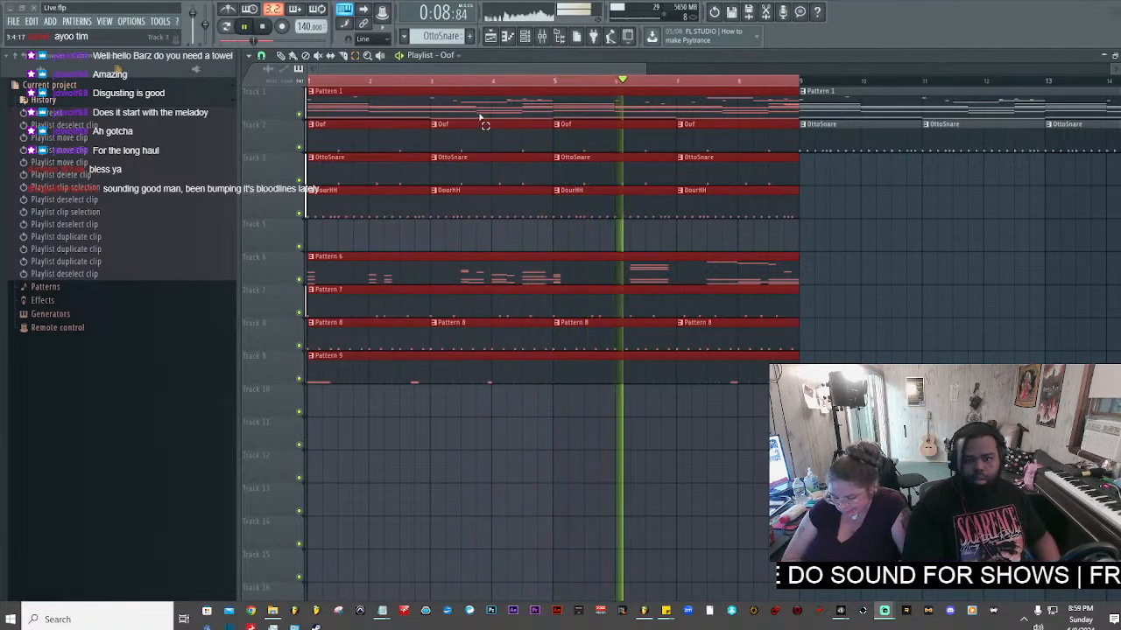
- Open the KNOCK effect on the DRUM BUS mixer track and adjust its sub decay and sub gain with the beat playing
left_click(542, 37)
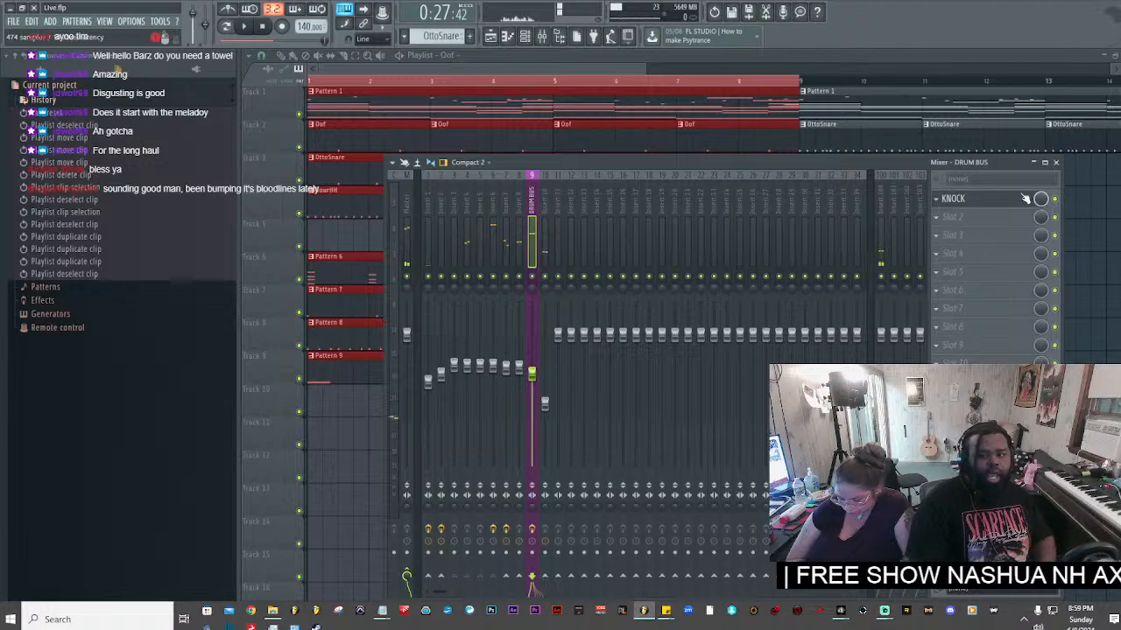
left_click(1025, 199)
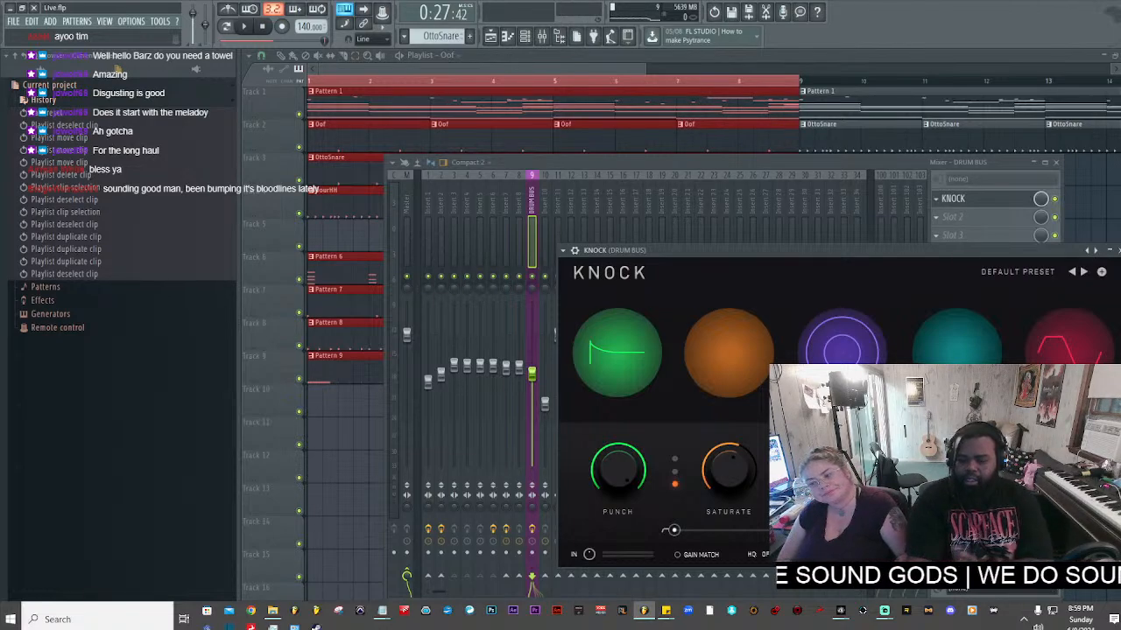
left_click_drag(956, 470, 956, 442)
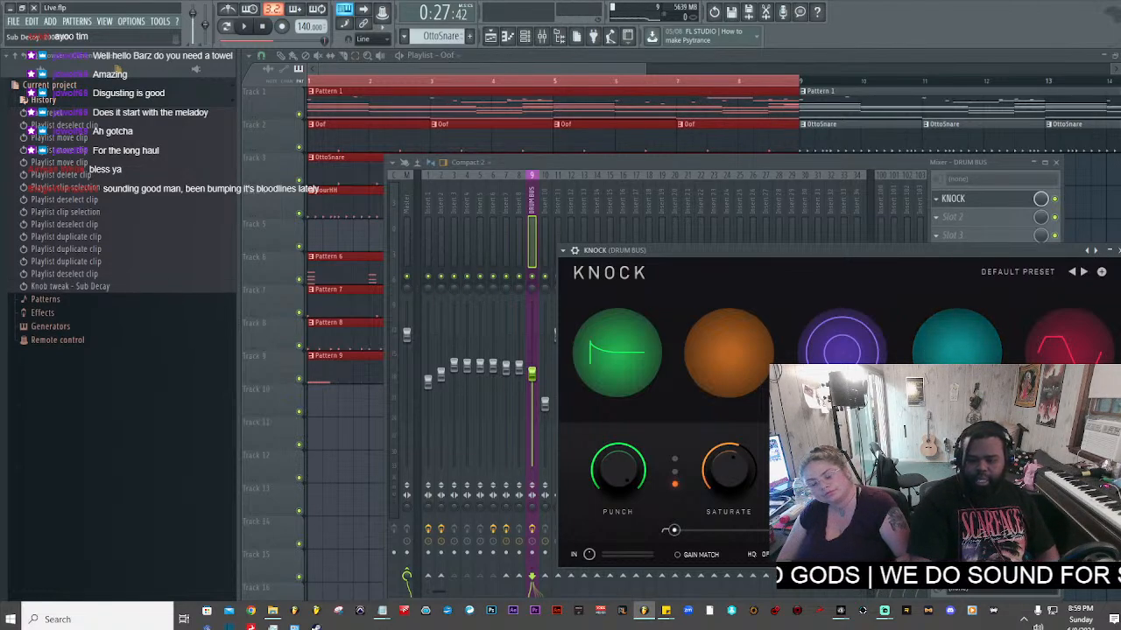
left_click(245, 27)
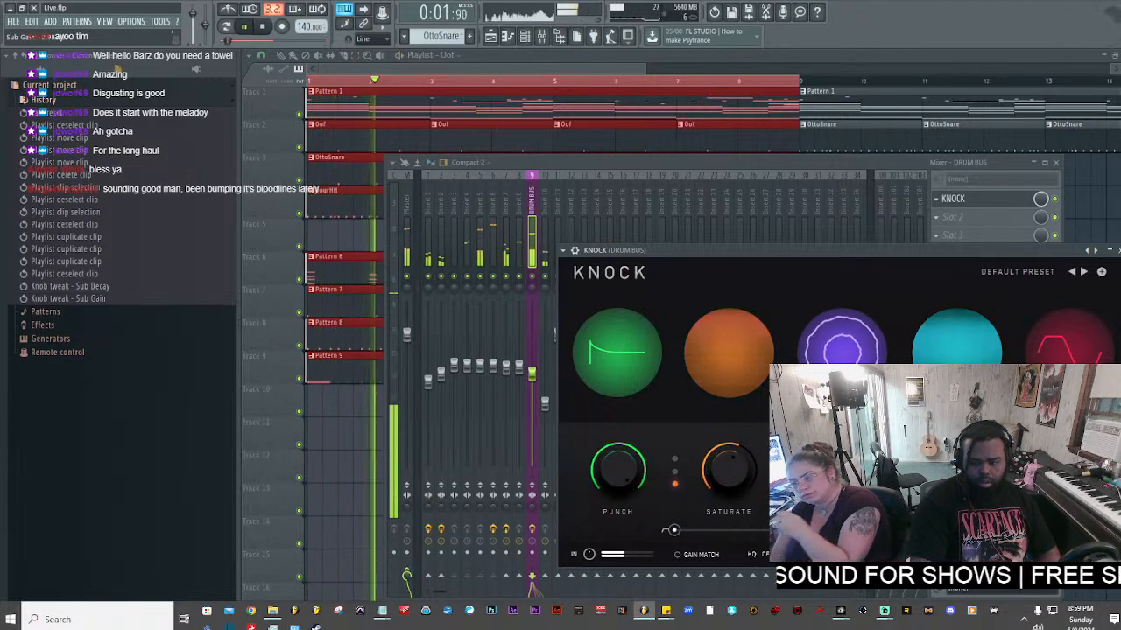
left_click_drag(956, 470, 956, 460)
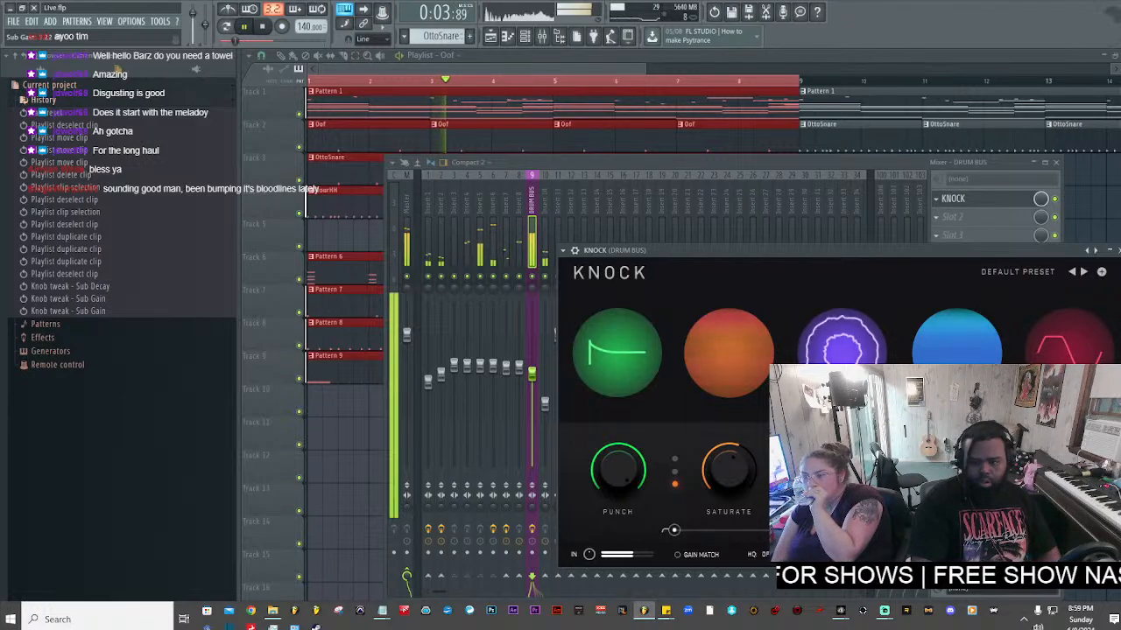
- Fine-tune KNOCK's sub gain and sub decay by ear while the eight-bar loop plays
left_click_drag(841, 470, 841, 462)
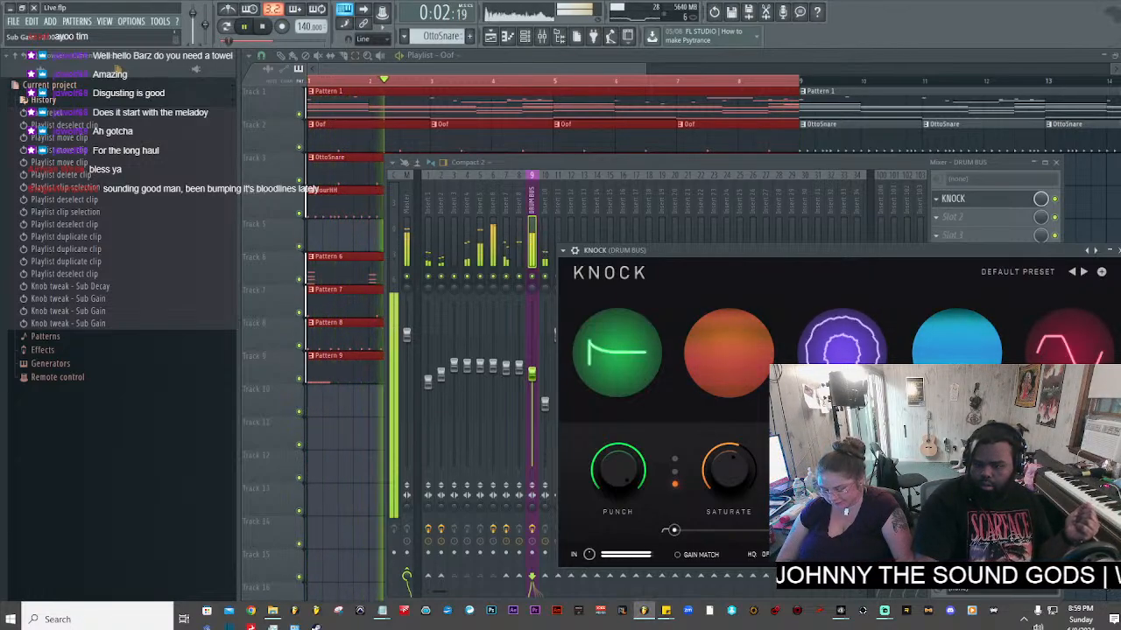
left_click_drag(841, 529, 834, 529)
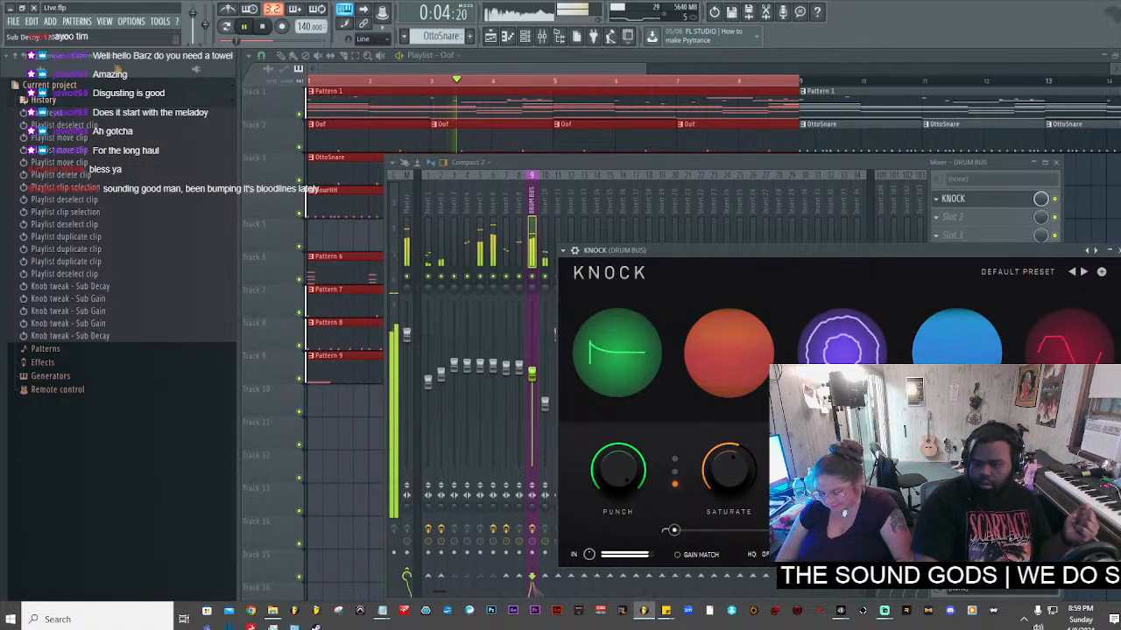
left_click_drag(833, 530, 844, 530)
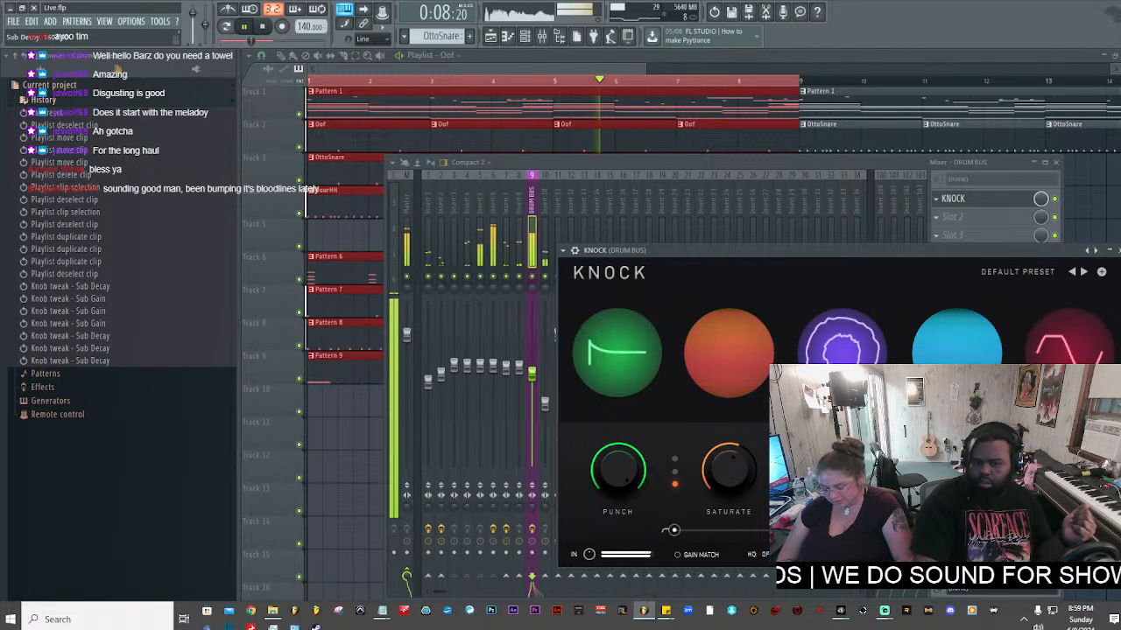
left_click_drag(842, 470, 841, 463)
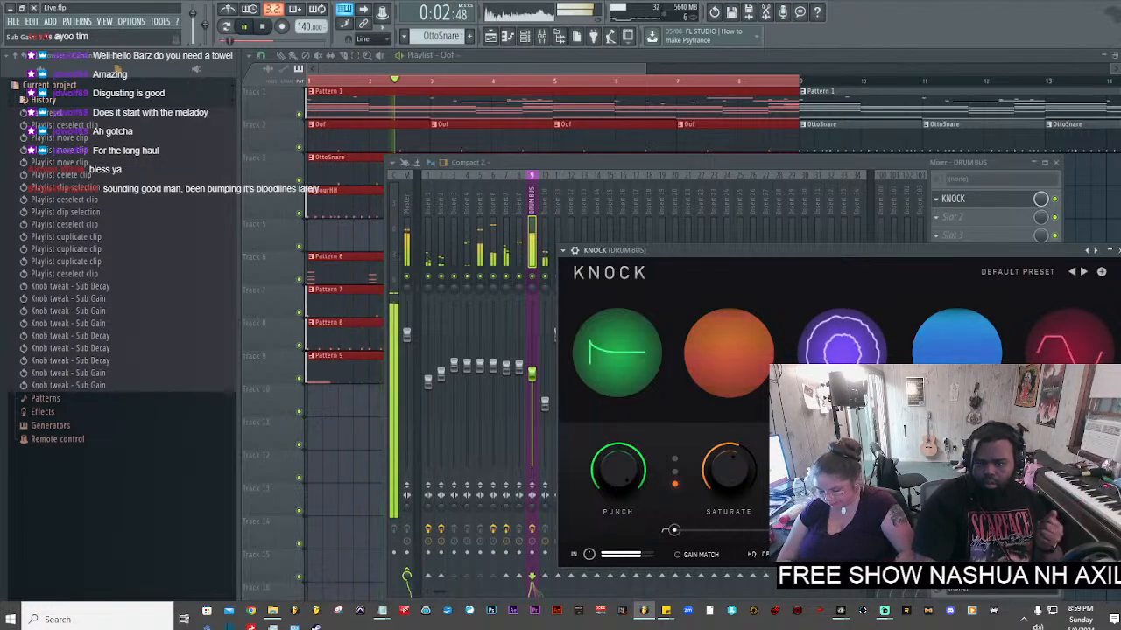
- Stop playback and reposition the KNOCK window over the playlist so all its controls fit on screen
left_click(638, 172)
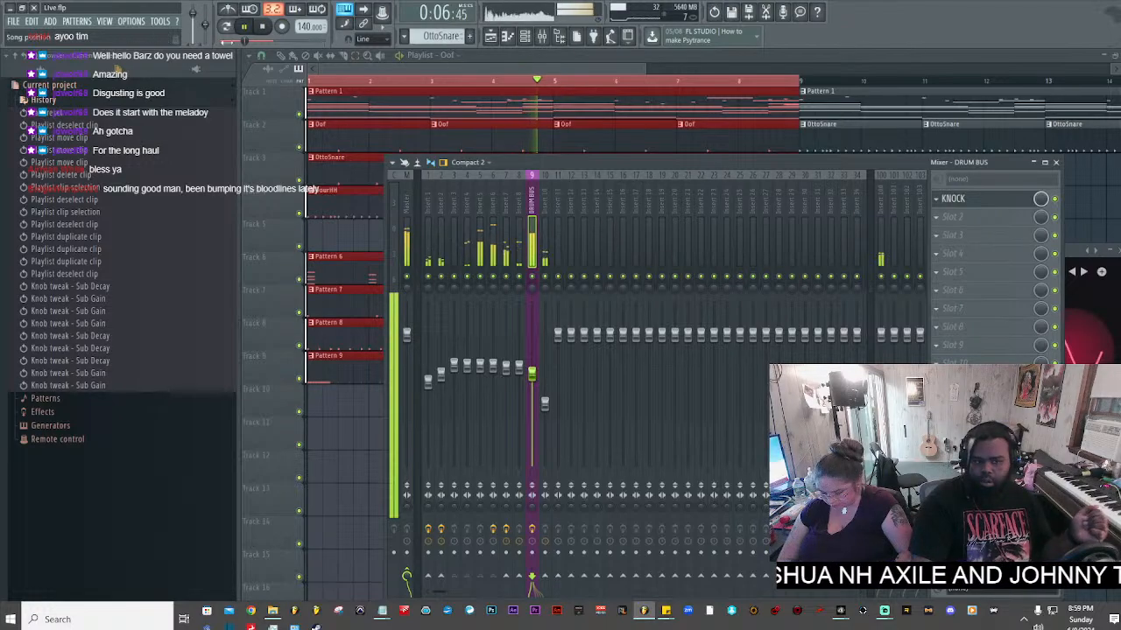
left_click(261, 26)
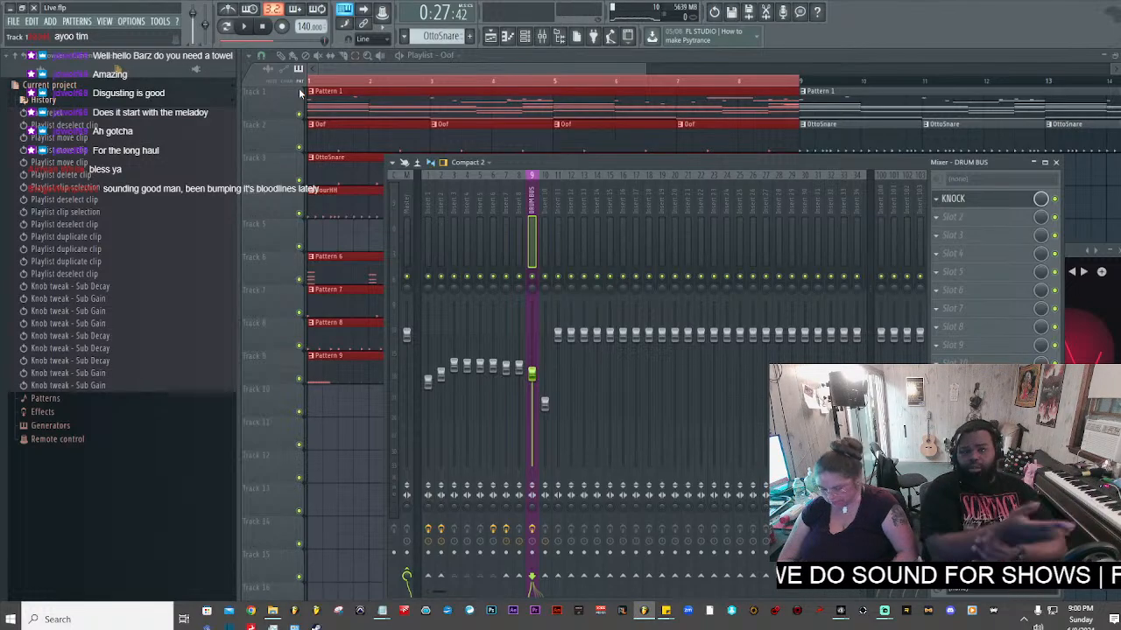
left_click_drag(1074, 256, 847, 147)
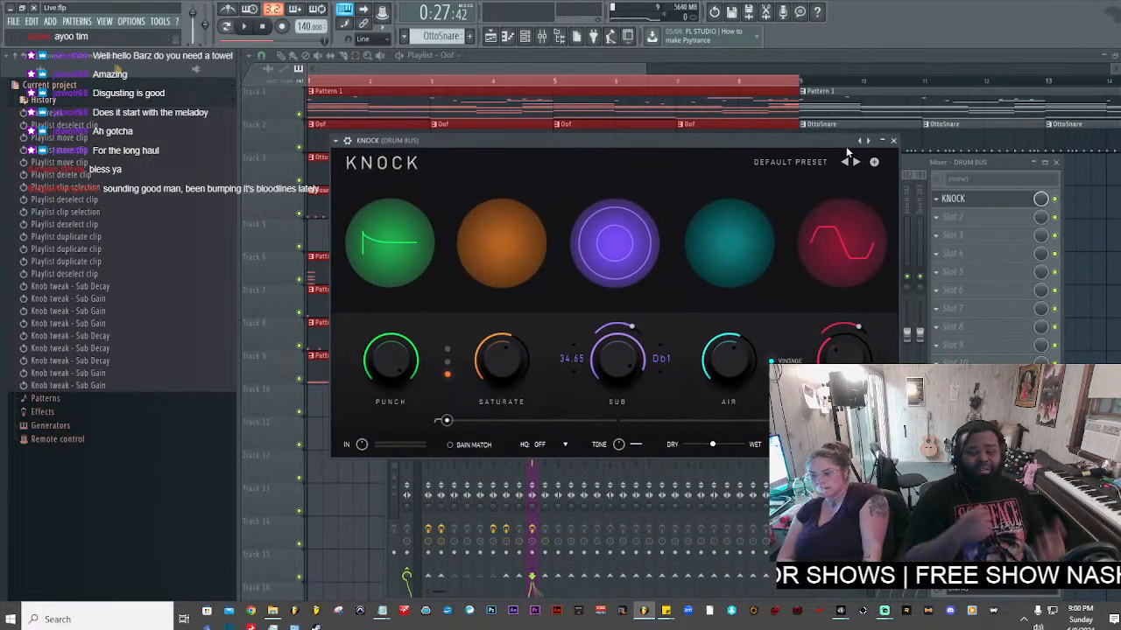